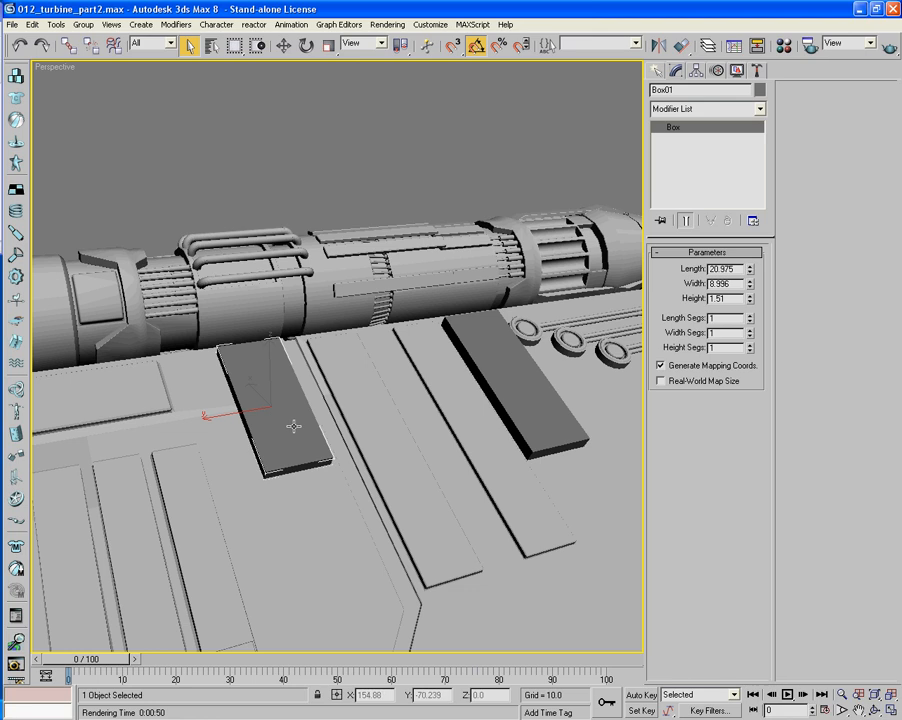
Convert both dark box panels beside the turbine to Editable Poly objects
{"action": "middle_click_drag", "start_coordinate": [294, 427], "coordinate": [243, 442], "text": "alt"}
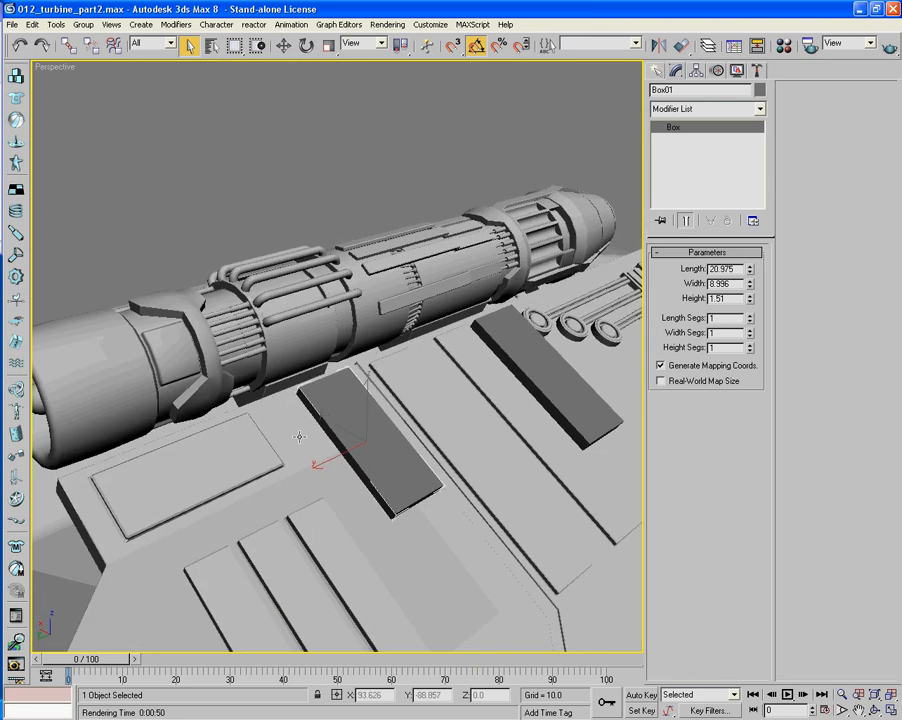
{"action": "right_click", "coordinate": [350, 404]}
{"action": "mouse_move", "coordinate": [425, 523]}
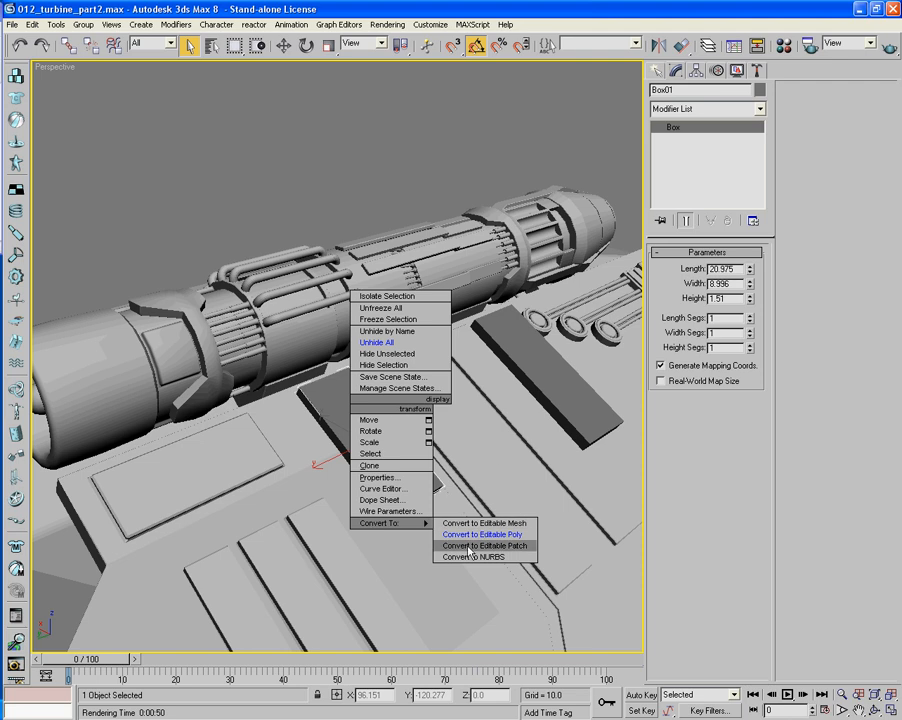
{"action": "left_click", "coordinate": [481, 535]}
{"action": "middle_click_drag", "start_coordinate": [483, 530], "coordinate": [517, 461], "text": "alt"}
{"action": "left_click", "coordinate": [518, 460]}
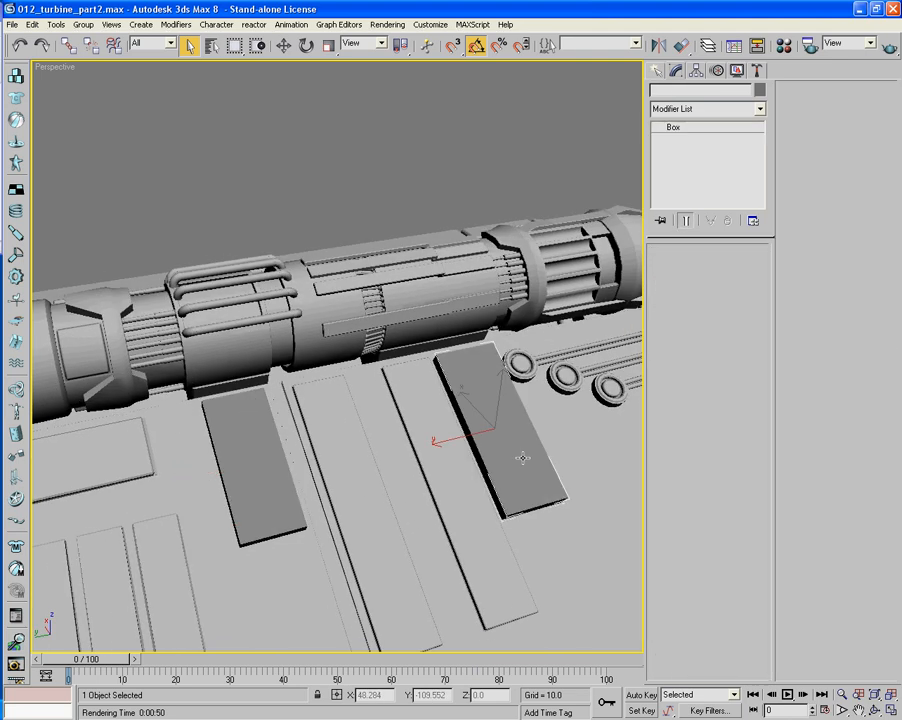
{"action": "right_click", "coordinate": [517, 467]}
{"action": "mouse_move", "coordinate": [567, 592]}
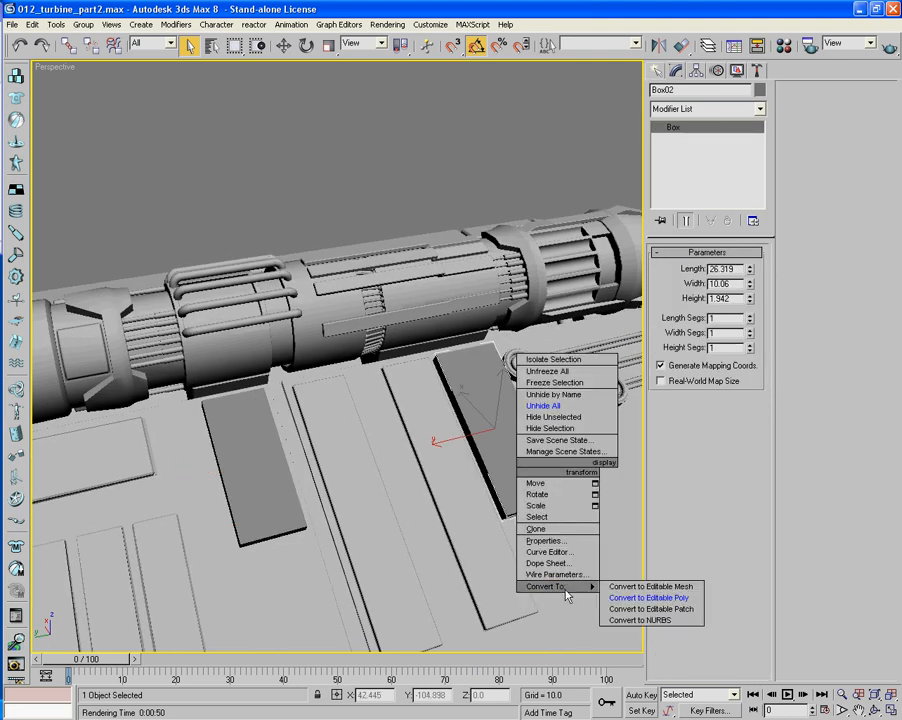
{"action": "left_click", "coordinate": [648, 597]}
{"action": "middle_click_drag", "start_coordinate": [440, 590], "coordinate": [447, 570], "text": "alt"}
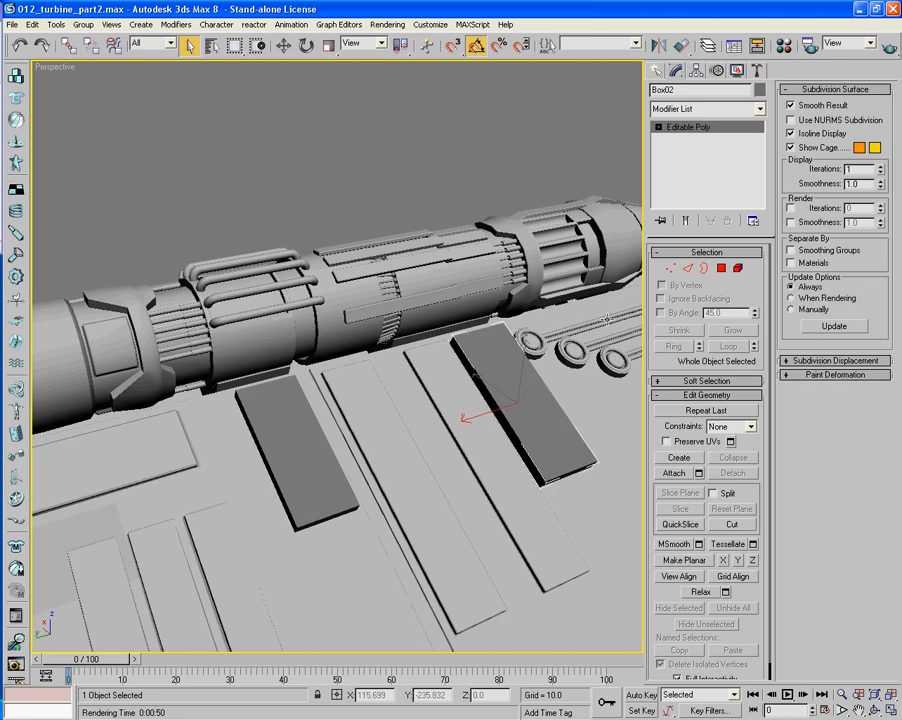
Attach the box beside the round fittings to the smaller box and enter polygon editing on the combined object
{"action": "left_click", "coordinate": [721, 268]}
{"action": "left_click", "coordinate": [721, 268]}
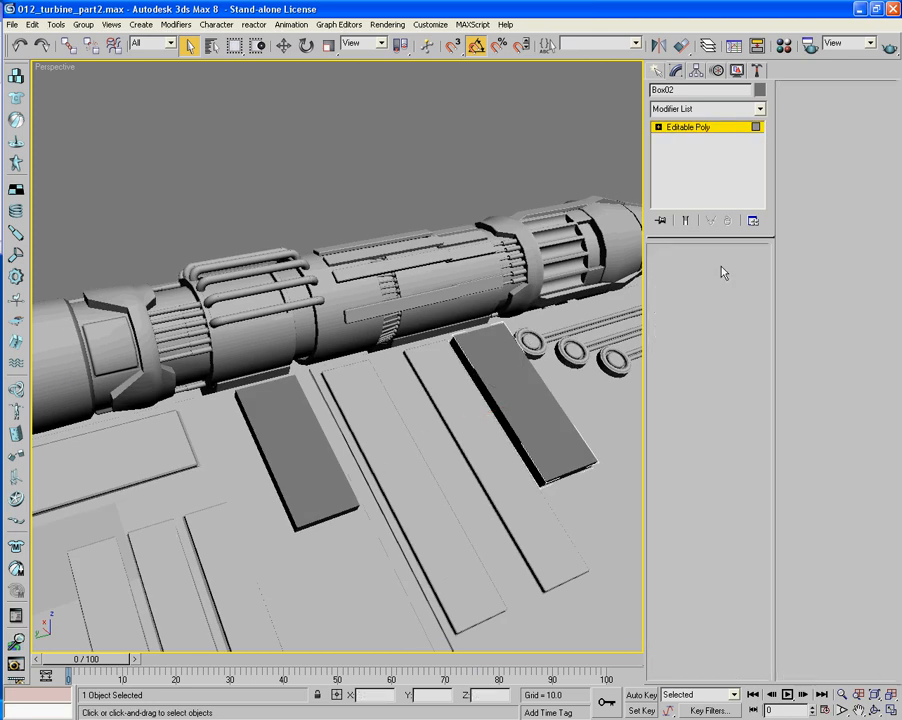
{"action": "left_click", "coordinate": [290, 452]}
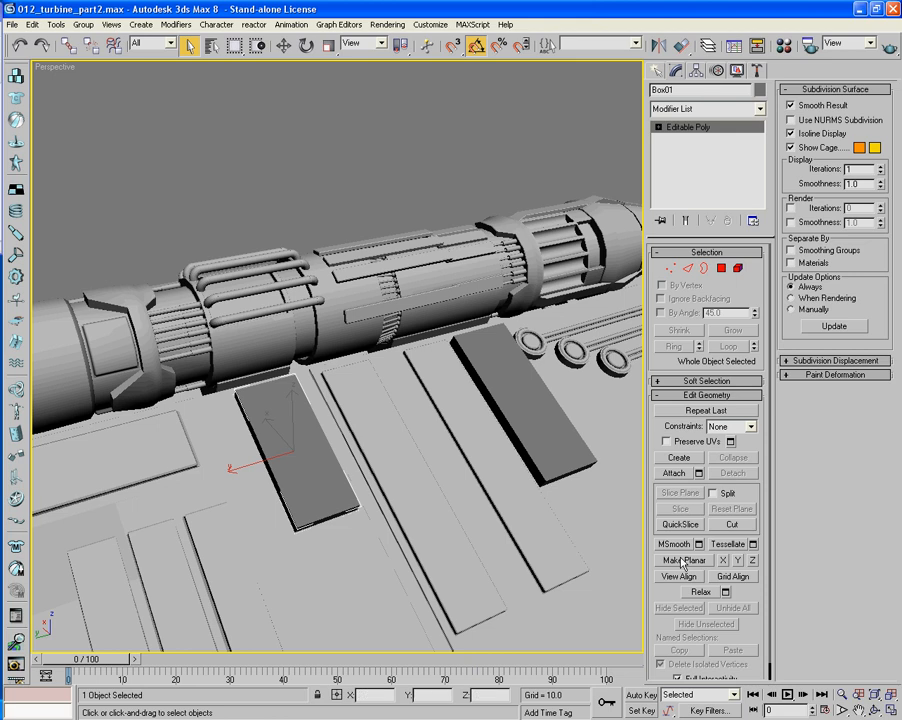
{"action": "left_click", "coordinate": [672, 473]}
{"action": "left_click", "coordinate": [524, 420]}
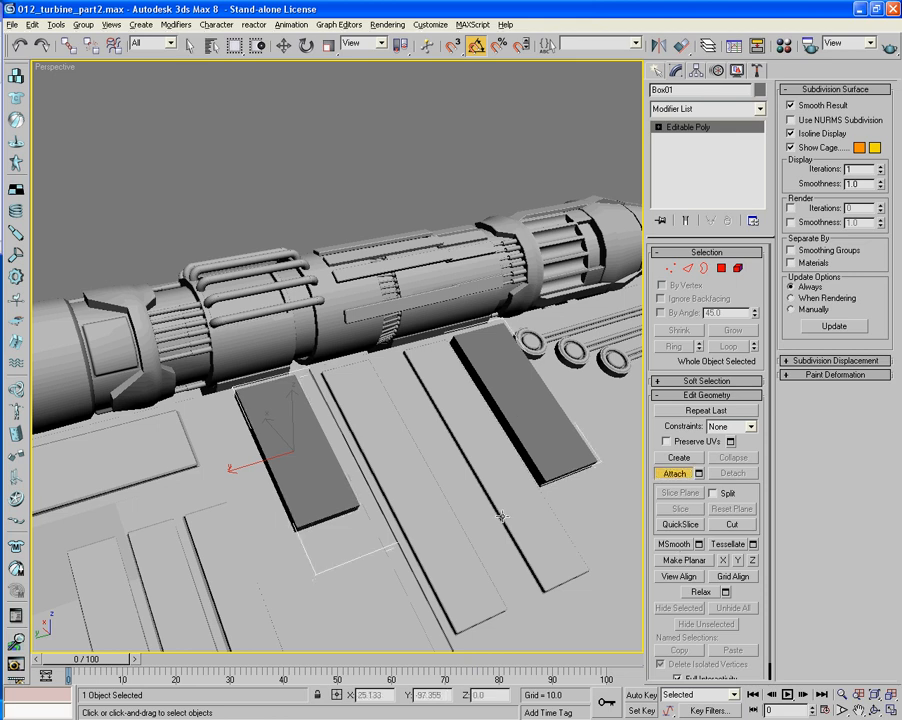
{"action": "middle_click_drag", "start_coordinate": [354, 365], "coordinate": [536, 209], "text": "alt"}
{"action": "left_click", "coordinate": [721, 269]}
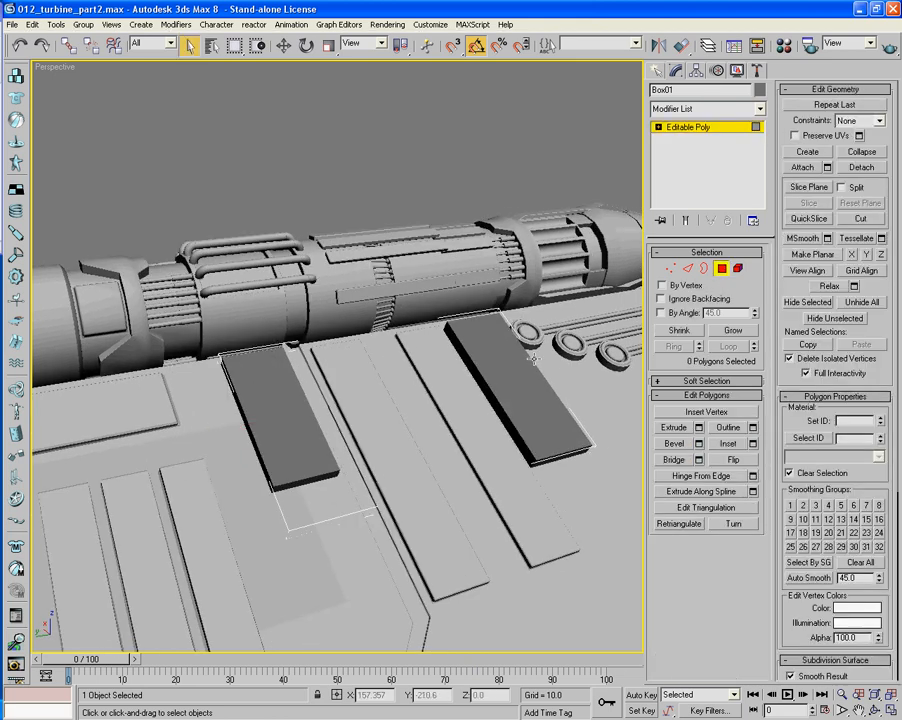
{"action": "left_click", "coordinate": [477, 367]}
{"action": "left_click", "coordinate": [292, 397], "text": "ctrl"}
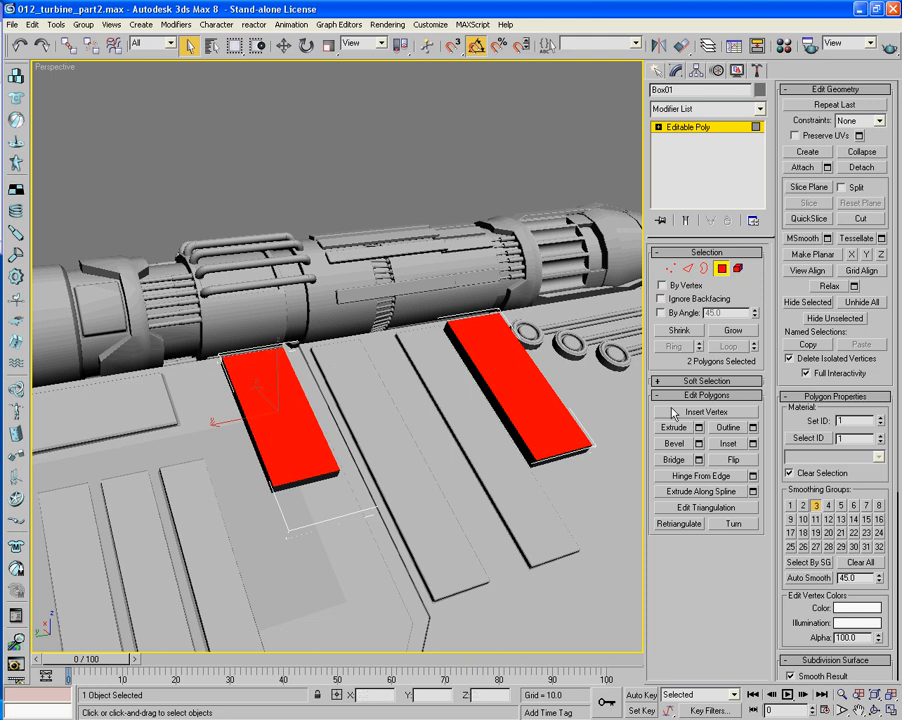
{"action": "left_click", "coordinate": [716, 331]}
{"action": "left_click", "coordinate": [697, 333]}
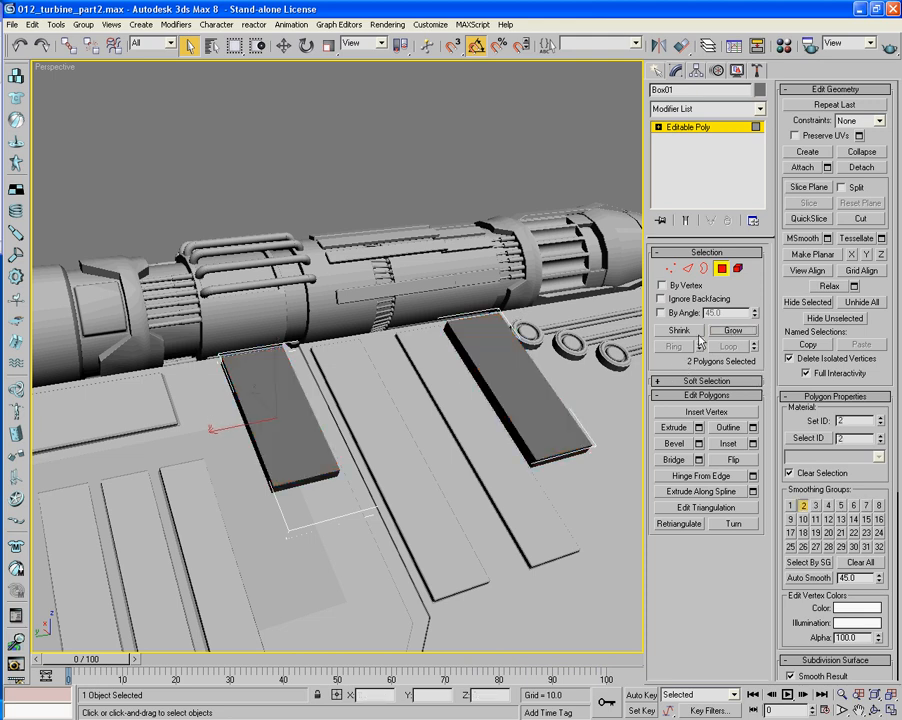
{"action": "left_click", "coordinate": [697, 333]}
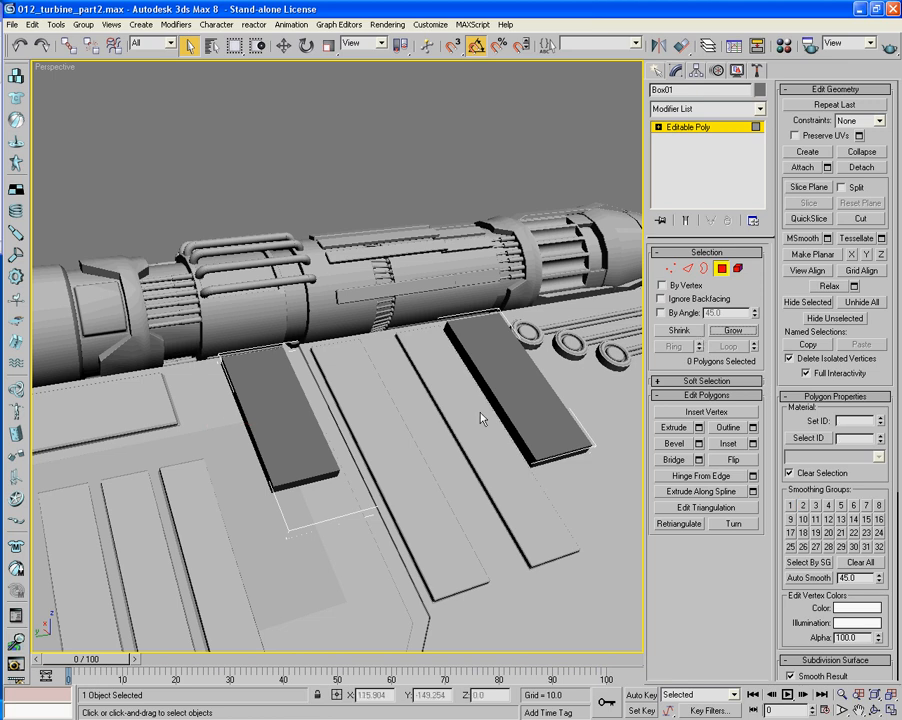
Select the top polygons of both boxes and inset them as a group by 1.0
{"action": "middle_click_drag", "start_coordinate": [337, 481], "coordinate": [405, 475], "text": "alt"}
{"action": "scroll", "coordinate": [439, 433], "scroll_direction": "up", "scroll_amount": 5}
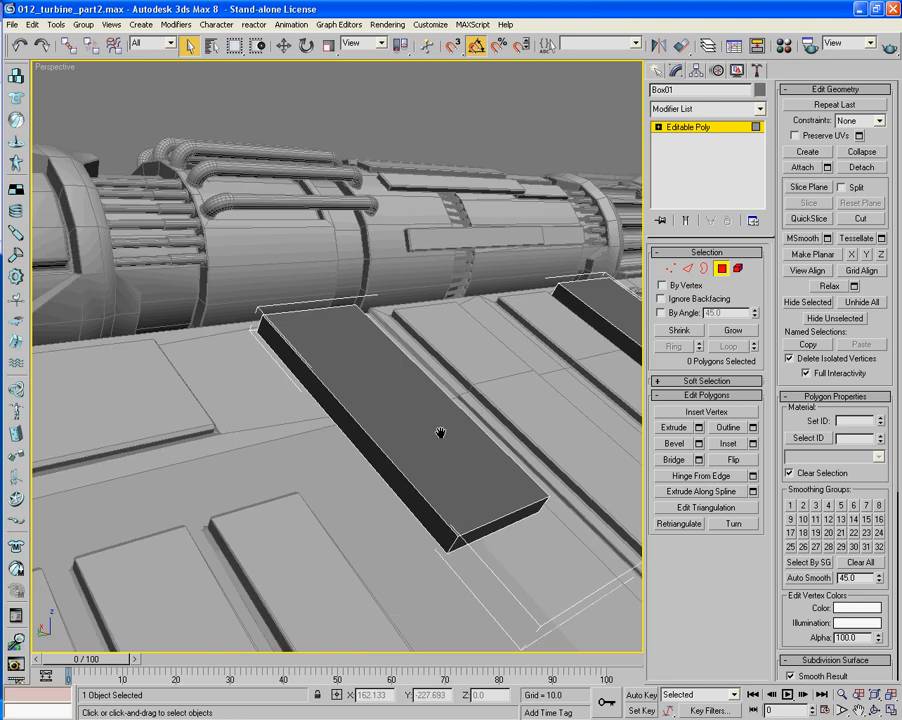
{"action": "middle_click_drag", "start_coordinate": [463, 418], "coordinate": [530, 354], "text": "alt"}
{"action": "left_click", "coordinate": [383, 438]}
{"action": "left_click", "coordinate": [547, 336], "text": "ctrl"}
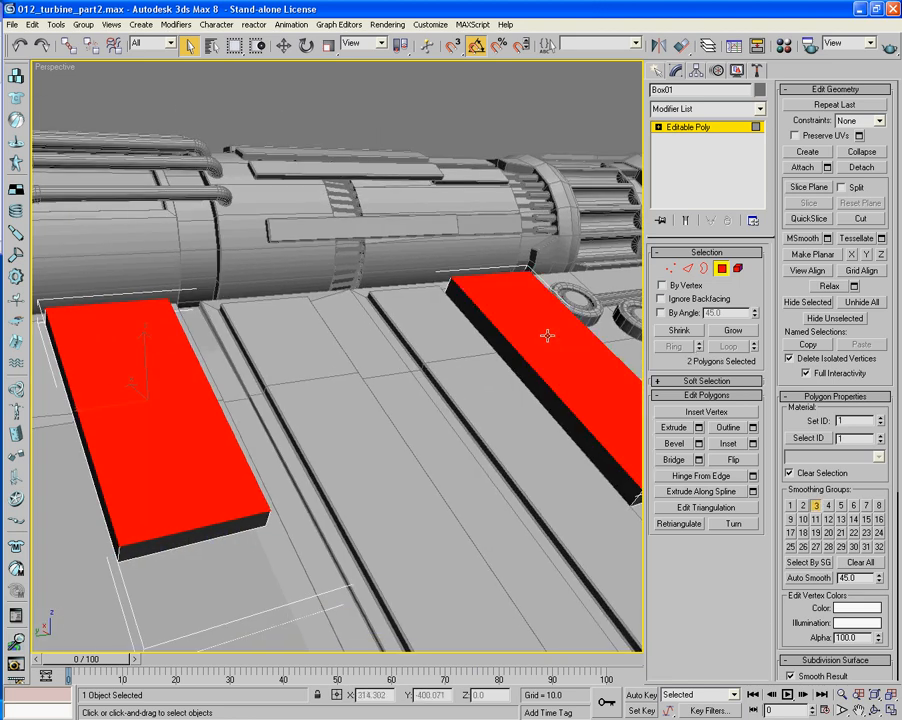
{"action": "left_click", "coordinate": [754, 444]}
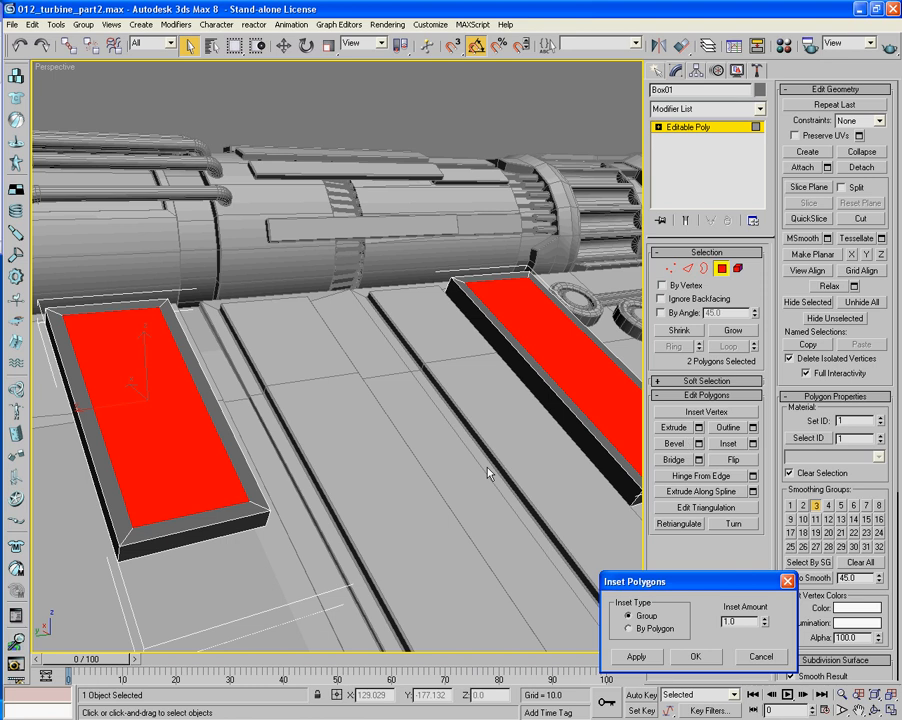
{"action": "left_click", "coordinate": [699, 657]}
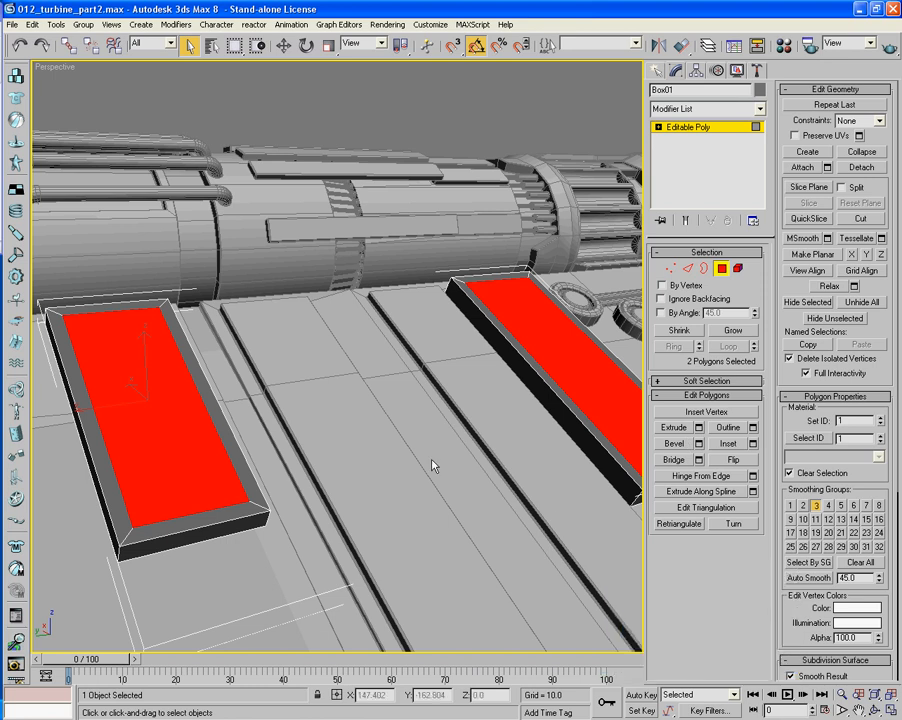
Scale the inset top polygons along their local X axis into narrow strips
{"action": "left_click", "coordinate": [328, 46]}
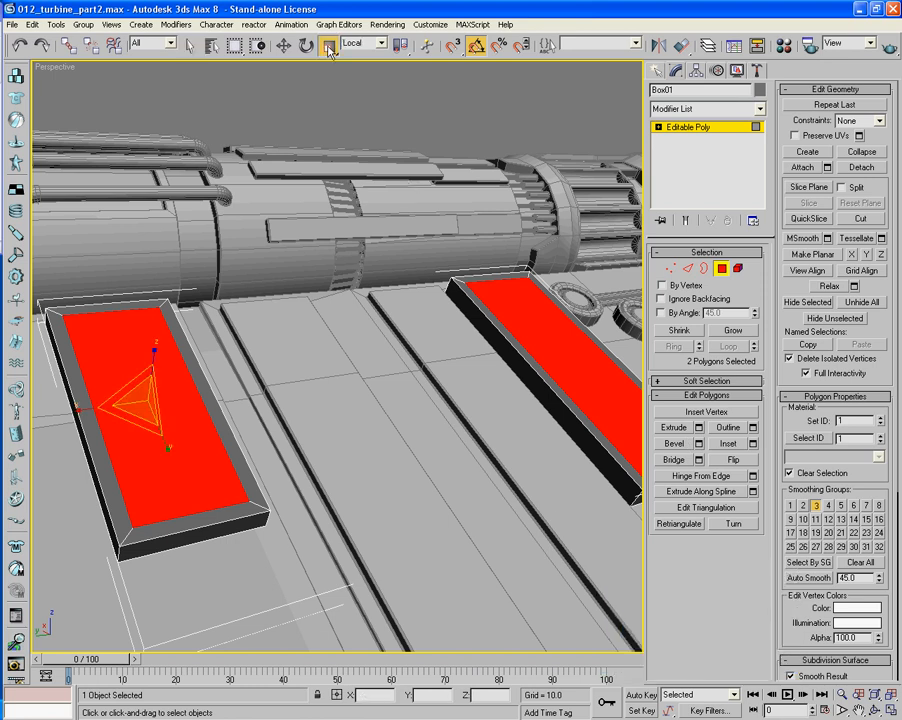
{"action": "left_click", "coordinate": [75, 409]}
{"action": "key", "text": "ctrl+z"}
{"action": "left_click_drag", "start_coordinate": [74, 420], "coordinate": [133, 415]}
{"action": "middle_click_drag", "start_coordinate": [139, 416], "coordinate": [207, 419]}
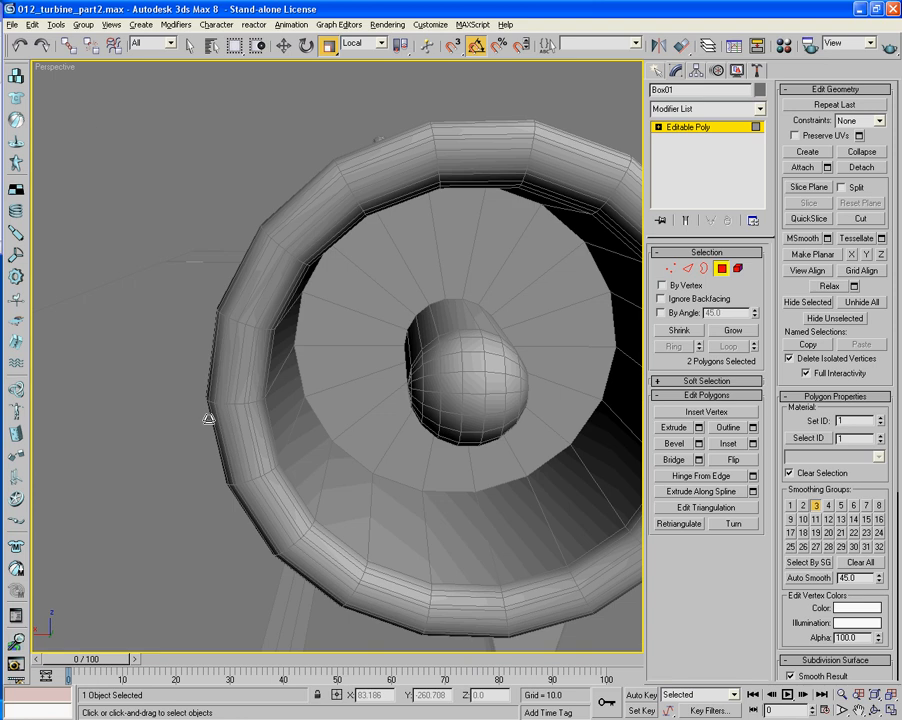
Extrude both narrow strips outward from the boxes into tall fins
{"action": "middle_click_drag", "start_coordinate": [278, 366], "coordinate": [258, 405], "text": "alt"}
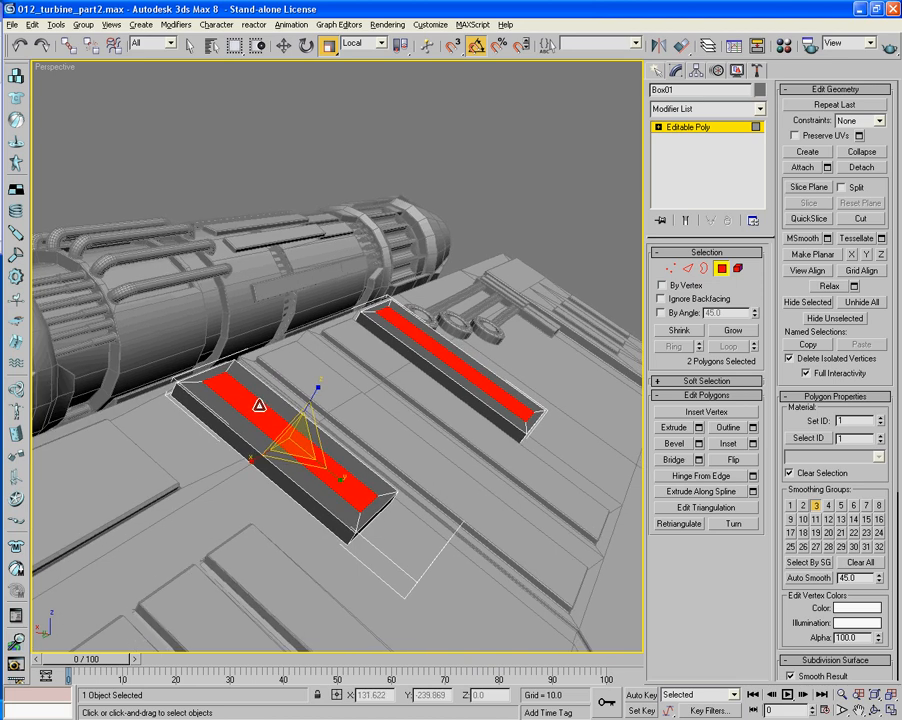
{"action": "left_click", "coordinate": [676, 428]}
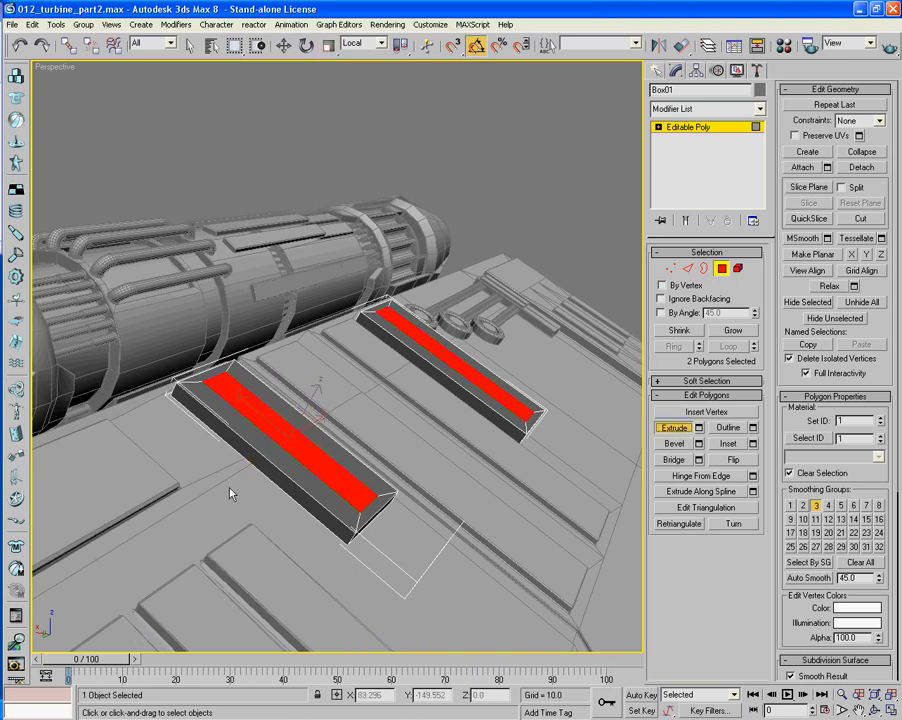
{"action": "left_click_drag", "start_coordinate": [262, 437], "coordinate": [270, 401]}
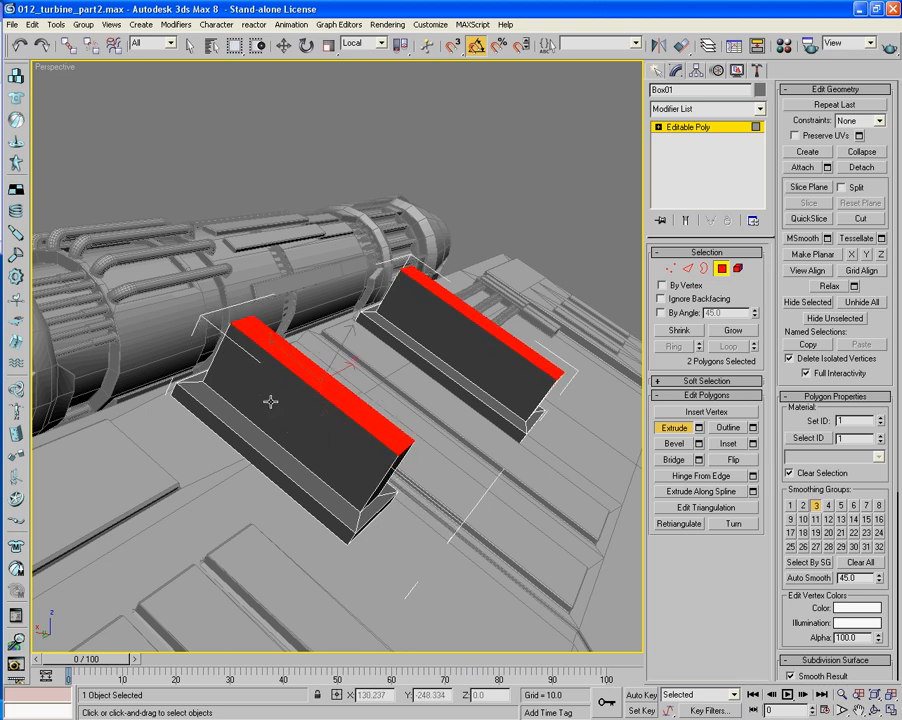
In the front view, move the fins' top vertices nearest the turbine down and towards it so those end edges stand vertical
{"action": "key", "text": "f"}
{"action": "middle_click_drag", "start_coordinate": [330, 362], "coordinate": [326, 468]}
{"action": "scroll", "coordinate": [326, 468], "scroll_direction": "up", "scroll_amount": 3}
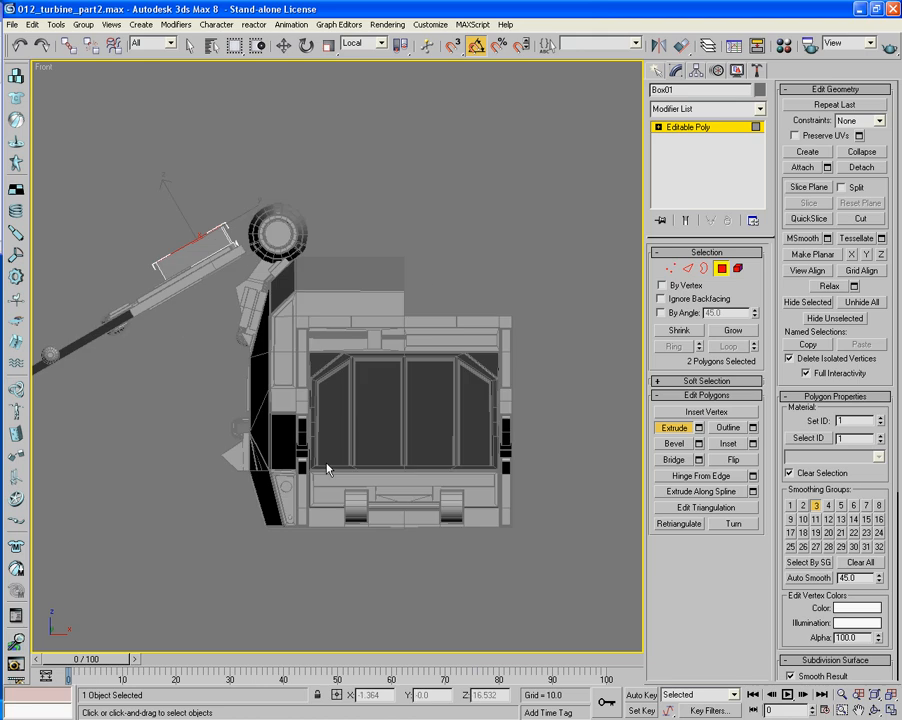
{"action": "middle_click_drag", "start_coordinate": [357, 515], "coordinate": [420, 645]}
{"action": "scroll", "coordinate": [415, 638], "scroll_direction": "up", "scroll_amount": 2}
{"action": "middle_click_drag", "start_coordinate": [393, 598], "coordinate": [486, 638]}
{"action": "scroll", "coordinate": [471, 635], "scroll_direction": "up", "scroll_amount": 2}
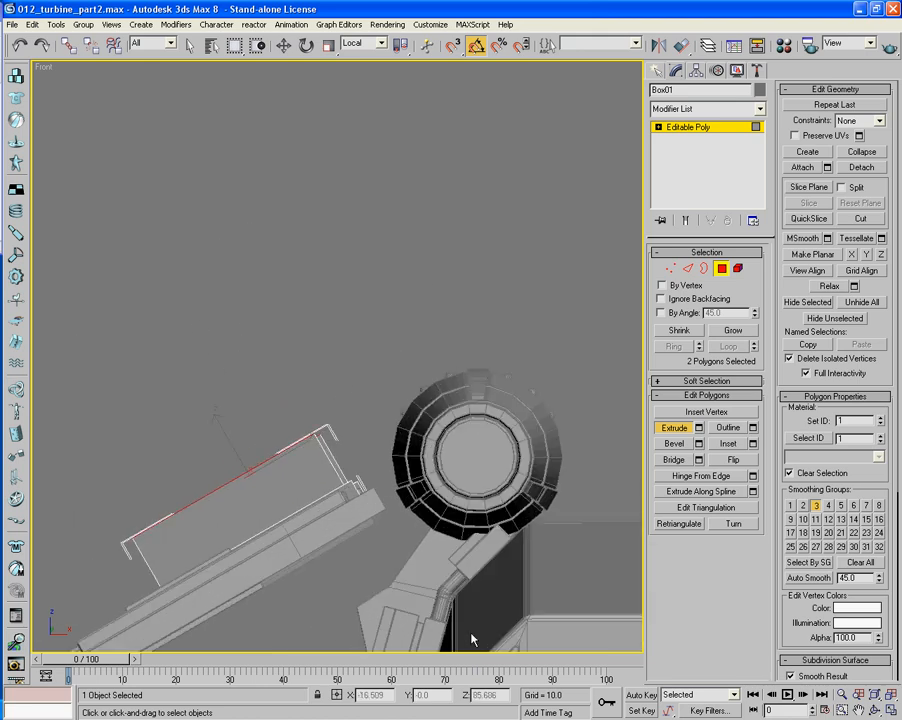
{"action": "middle_click_drag", "start_coordinate": [395, 634], "coordinate": [433, 430]}
{"action": "middle_click_drag", "start_coordinate": [449, 366], "coordinate": [453, 377]}
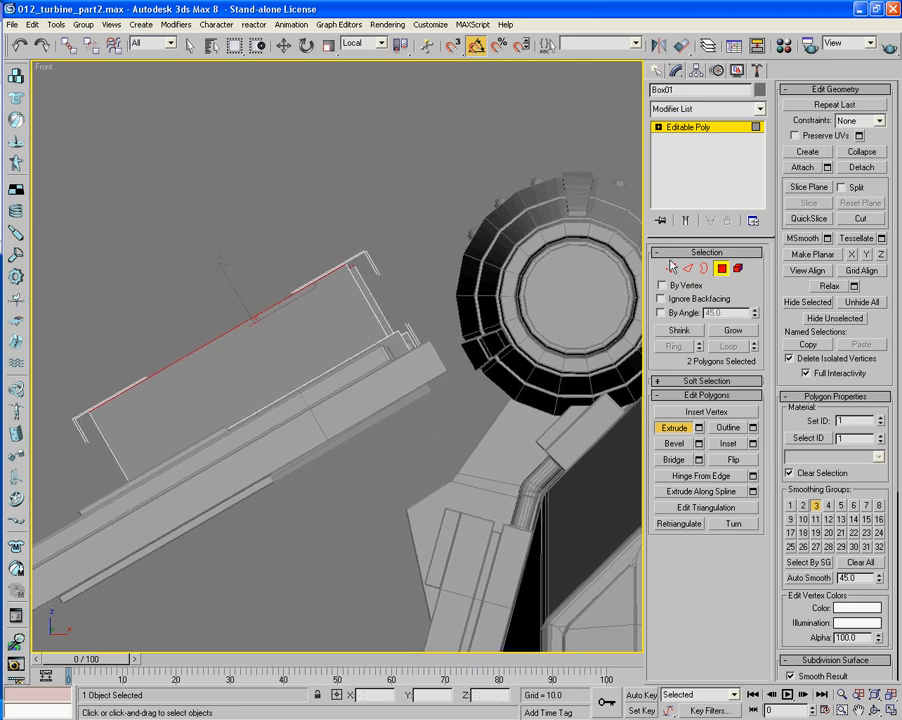
{"action": "key", "text": "1"}
{"action": "left_click_drag", "start_coordinate": [308, 243], "coordinate": [400, 292]}
{"action": "left_click", "coordinate": [284, 45]}
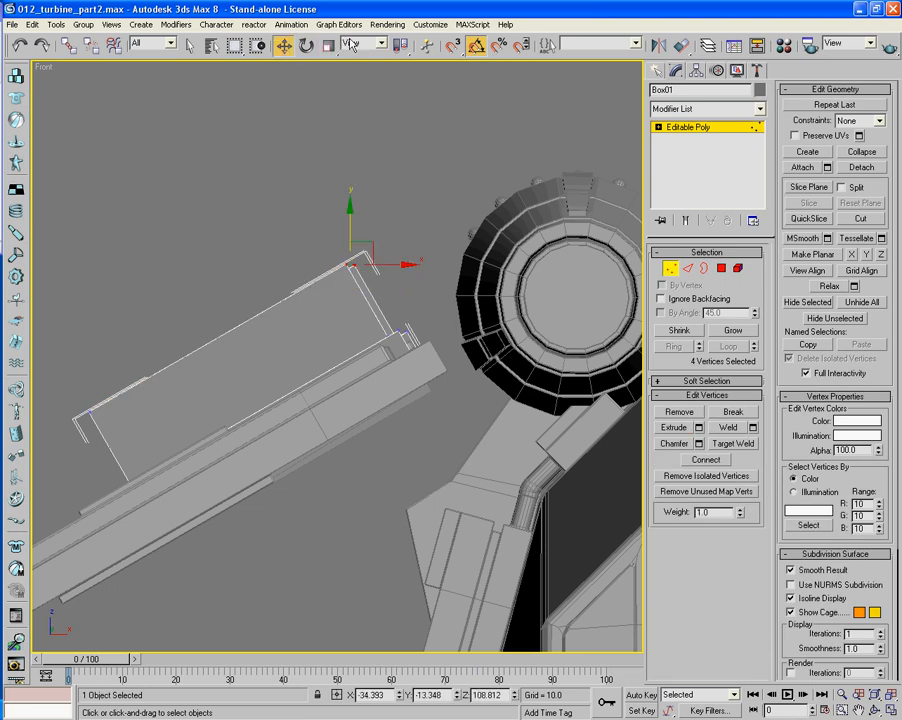
{"action": "left_click_drag", "start_coordinate": [364, 250], "coordinate": [412, 277]}
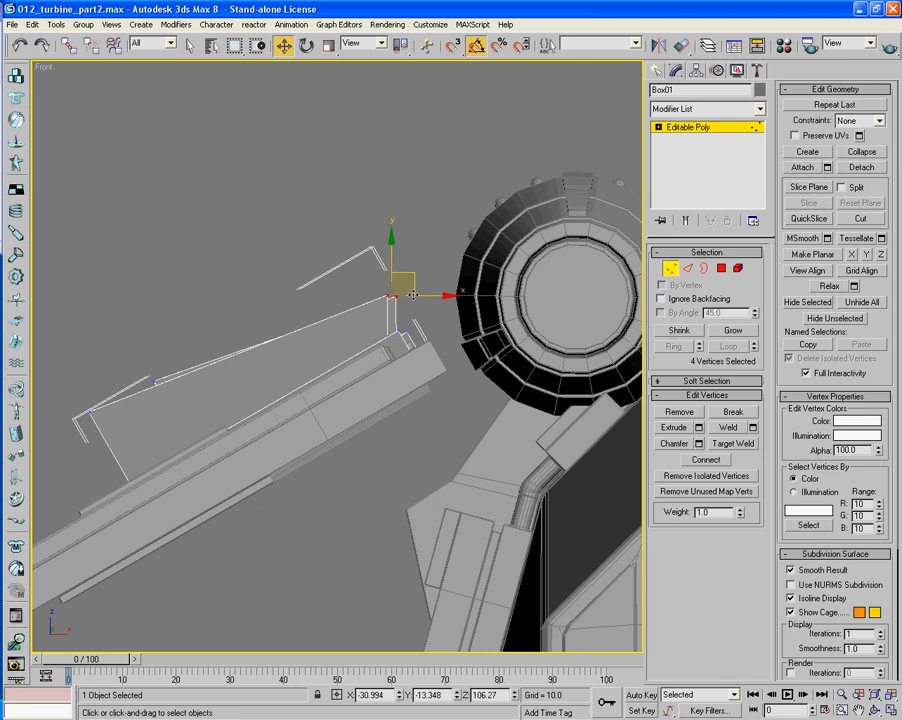
{"action": "left_click_drag", "start_coordinate": [391, 245], "coordinate": [391, 243]}
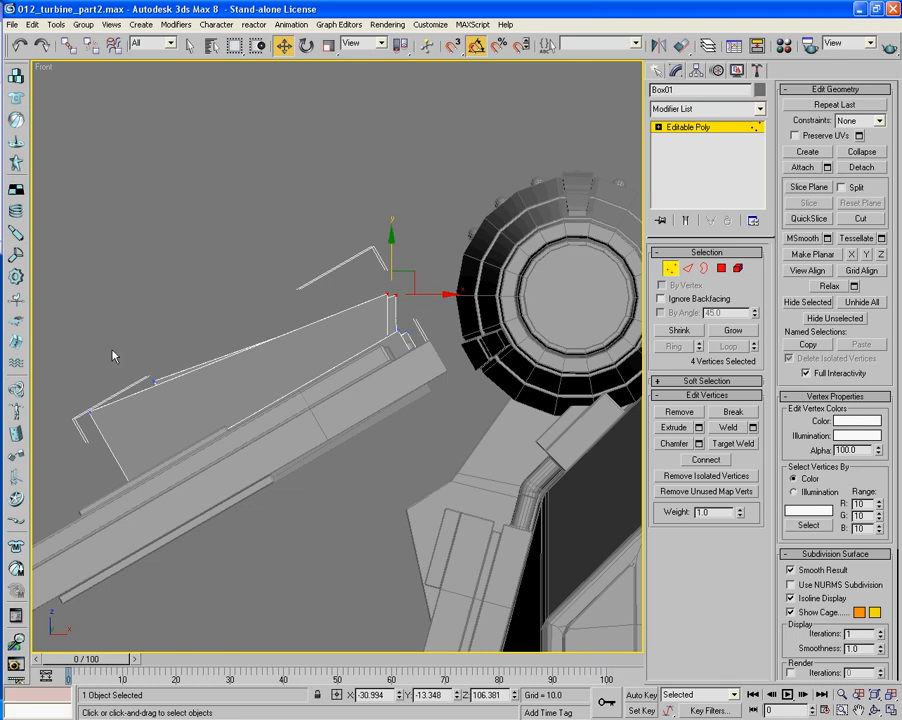
In wireframe, move the far top vertices of both fins towards the turbine to give each a sloped edge and short flat top
{"action": "left_click_drag", "start_coordinate": [182, 406], "coordinate": [181, 404]}
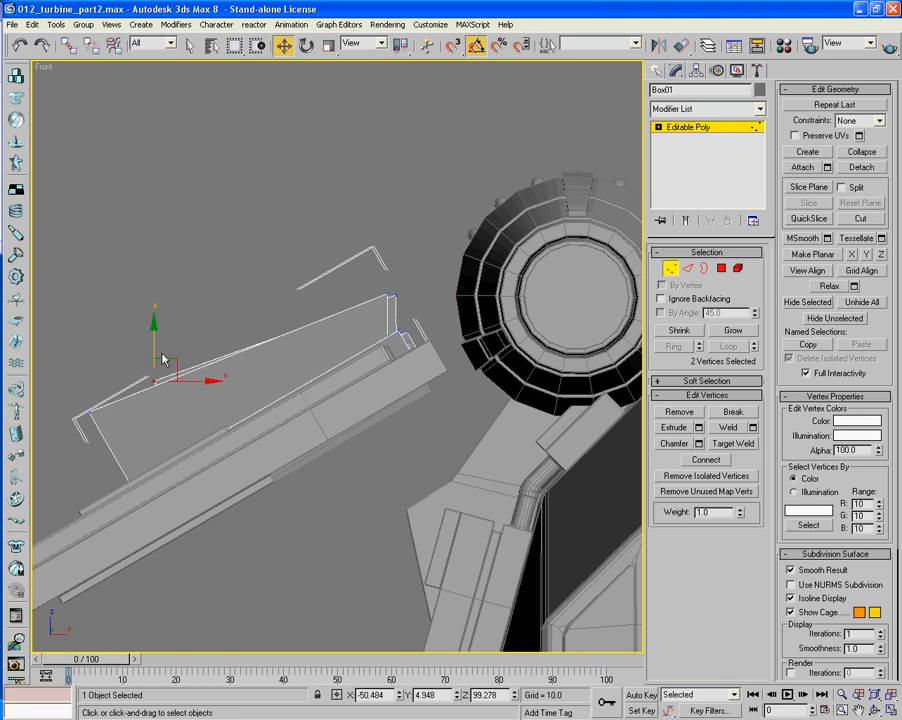
{"action": "key", "text": "3"}
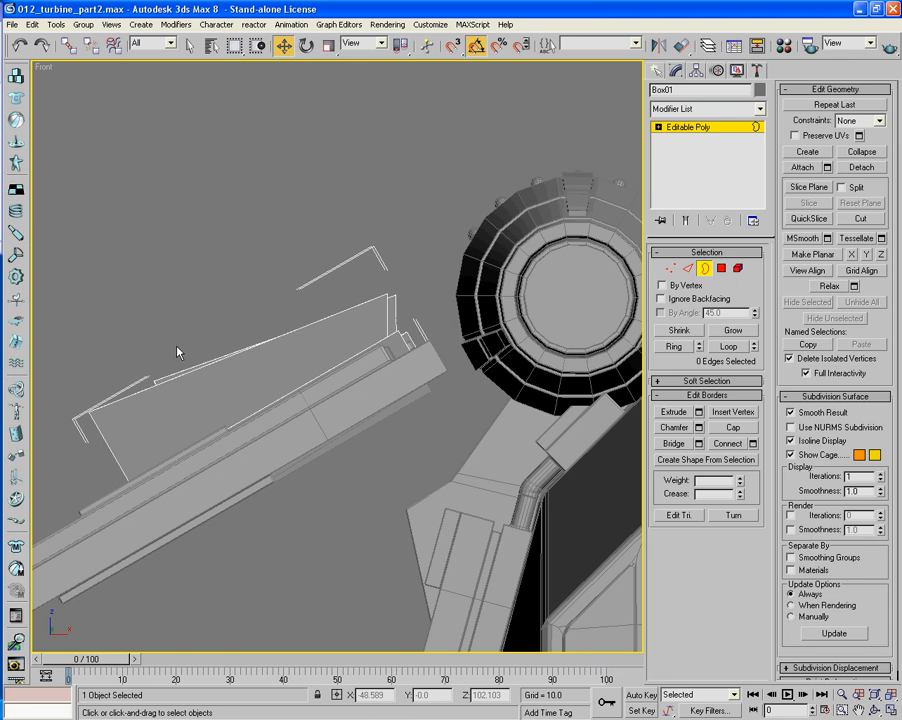
{"action": "left_click", "coordinate": [670, 268]}
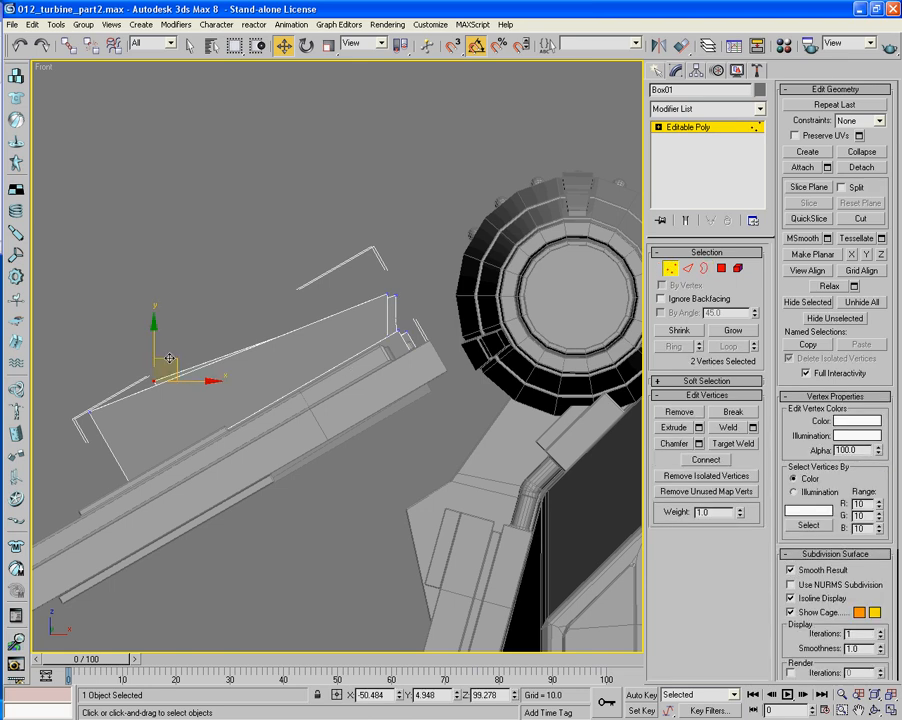
{"action": "key", "text": "F3"}
{"action": "mouse_move", "coordinate": [169, 360]}
{"action": "left_mouse_down"}
{"action": "mouse_move", "coordinate": [320, 302]}
{"action": "mouse_move", "coordinate": [351, 279]}
{"action": "left_mouse_up"}
{"action": "left_click_drag", "start_coordinate": [81, 396], "coordinate": [130, 446]}
{"action": "left_click_drag", "start_coordinate": [110, 397], "coordinate": [391, 304]}
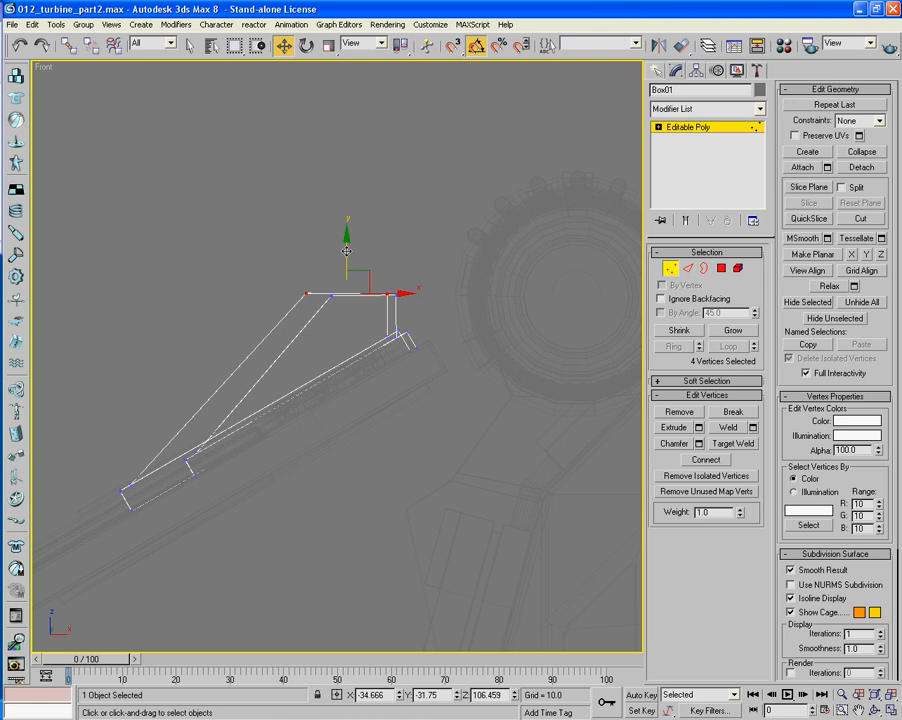
Nudge the fins' top vertices vertically to level both top edges, clear the selection and return to the perspective view
{"action": "left_click_drag", "start_coordinate": [345, 245], "coordinate": [347, 247]}
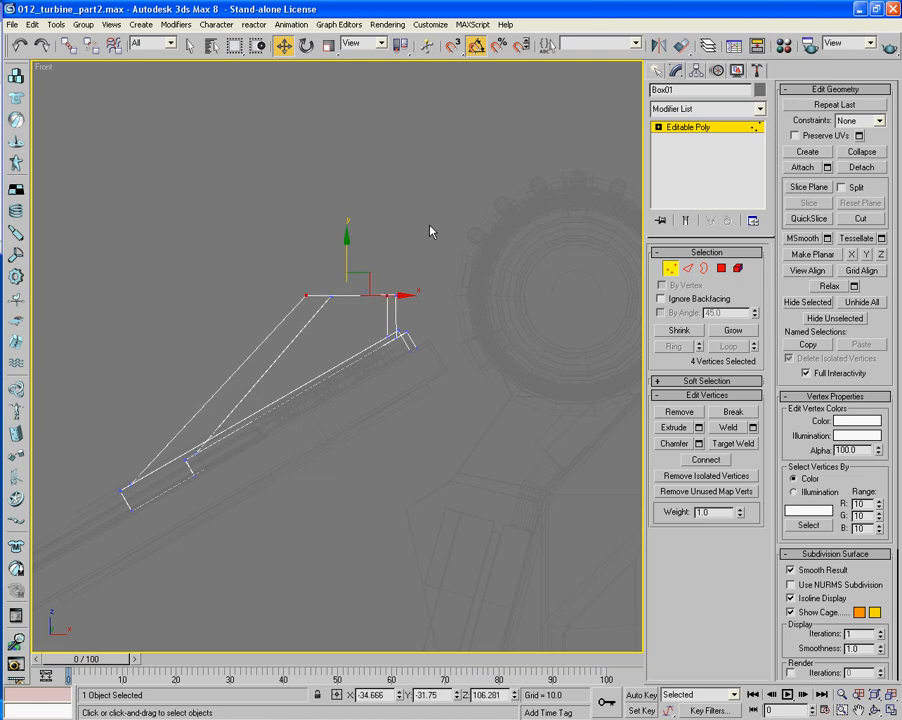
{"action": "left_click_drag", "start_coordinate": [412, 282], "coordinate": [393, 296]}
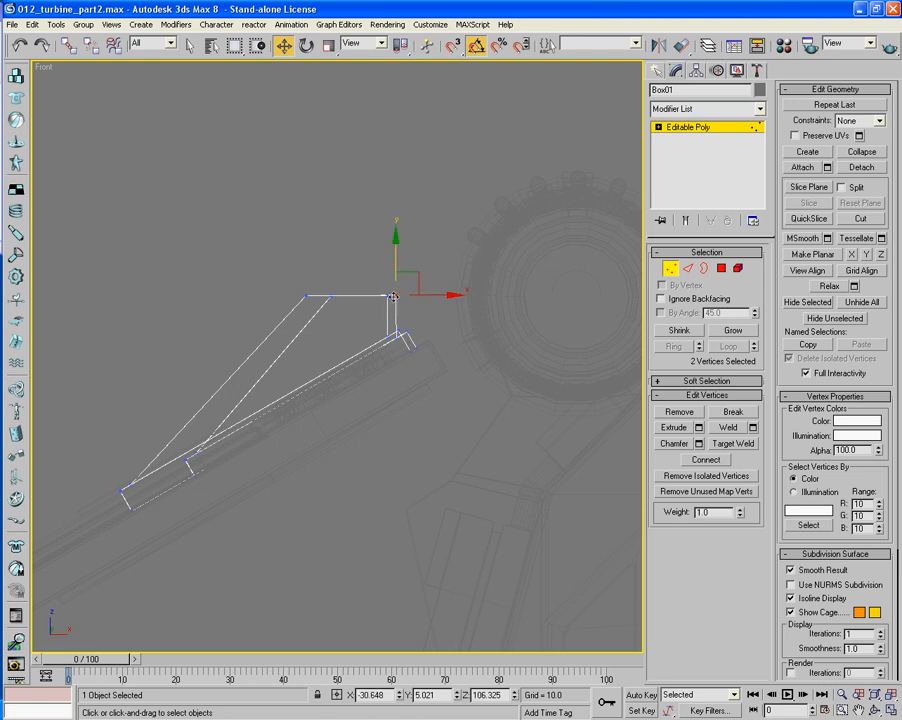
{"action": "left_click_drag", "start_coordinate": [394, 241], "coordinate": [394, 241]}
{"action": "left_click", "coordinate": [439, 214]}
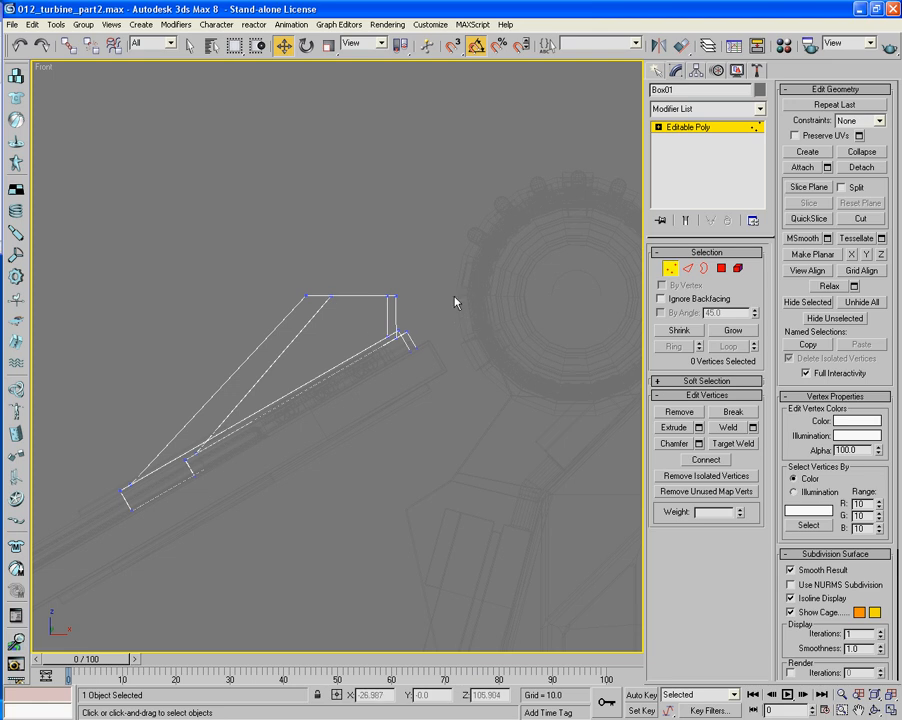
{"action": "key", "text": "p"}
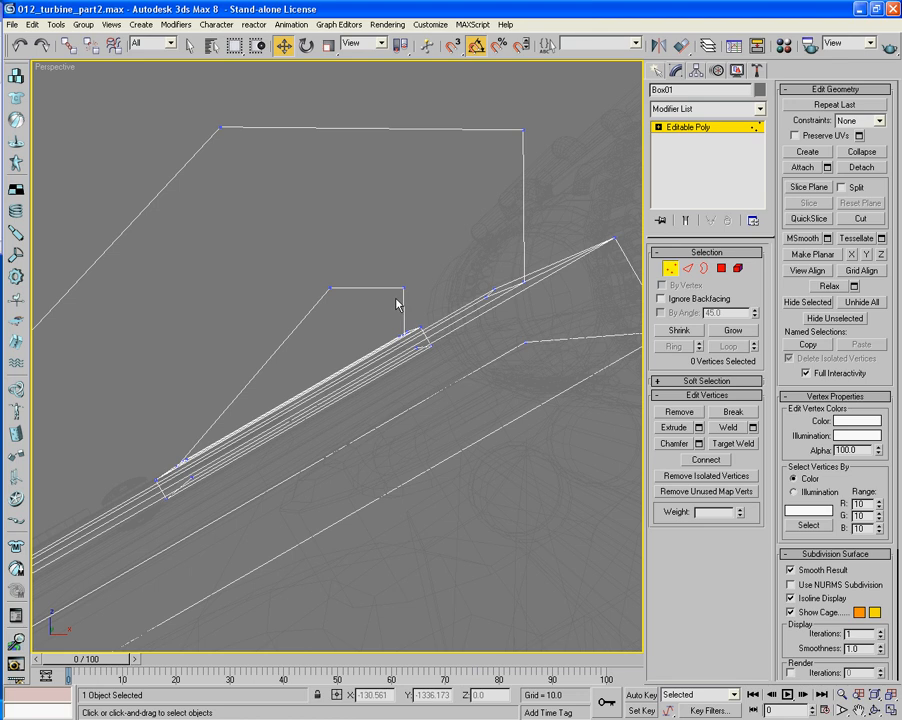
Extrude the two flat top polygons of the fins as a group with a height of 6.872
{"action": "key", "text": "z"}
{"action": "middle_click_drag", "start_coordinate": [360, 308], "coordinate": [477, 334], "text": "alt"}
{"action": "key", "text": "F3"}
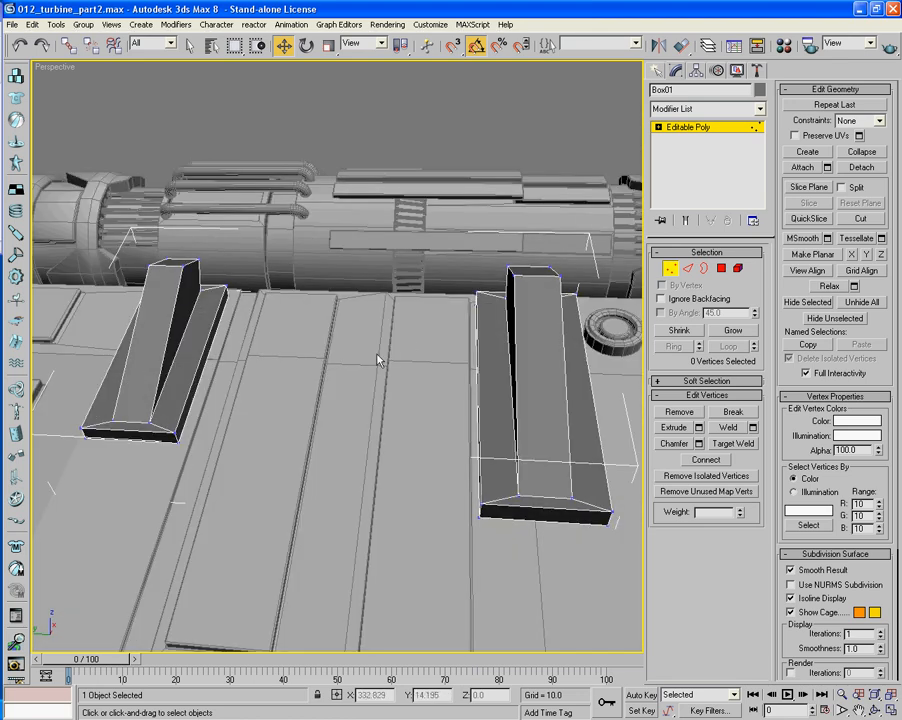
{"action": "mouse_move", "coordinate": [377, 356]}
{"action": "middle_mouse_down", "text": "alt"}
{"action": "mouse_move", "coordinate": [473, 353]}
{"action": "mouse_move", "coordinate": [409, 342]}
{"action": "mouse_move", "coordinate": [378, 282]}
{"action": "mouse_move", "coordinate": [479, 344]}
{"action": "mouse_move", "coordinate": [223, 368]}
{"action": "mouse_move", "coordinate": [298, 336]}
{"action": "middle_mouse_up", "text": "alt"}
{"action": "key", "text": "4"}
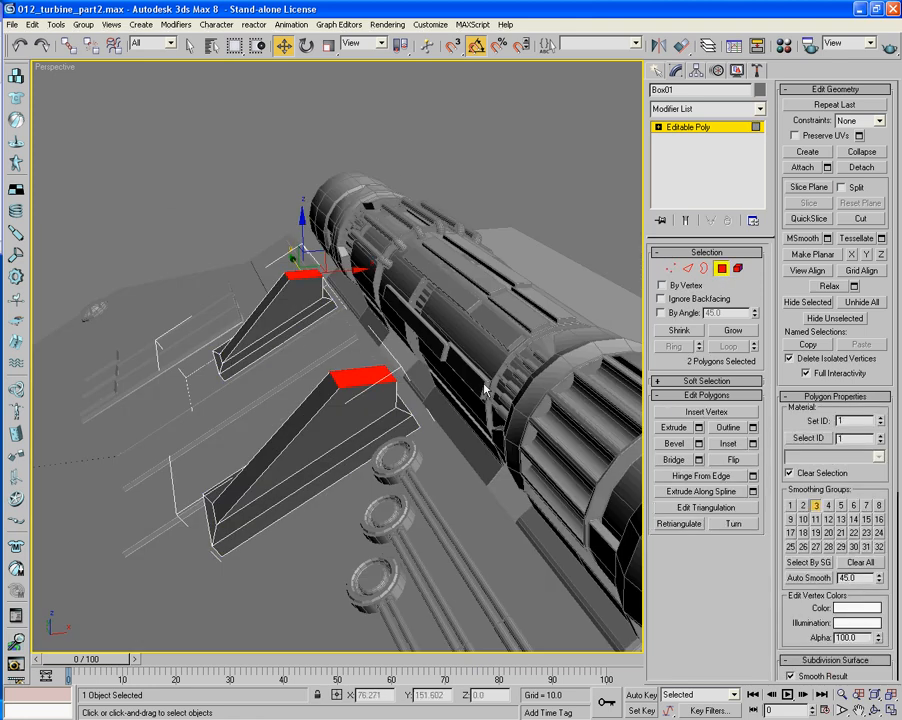
{"action": "left_click", "coordinate": [699, 428]}
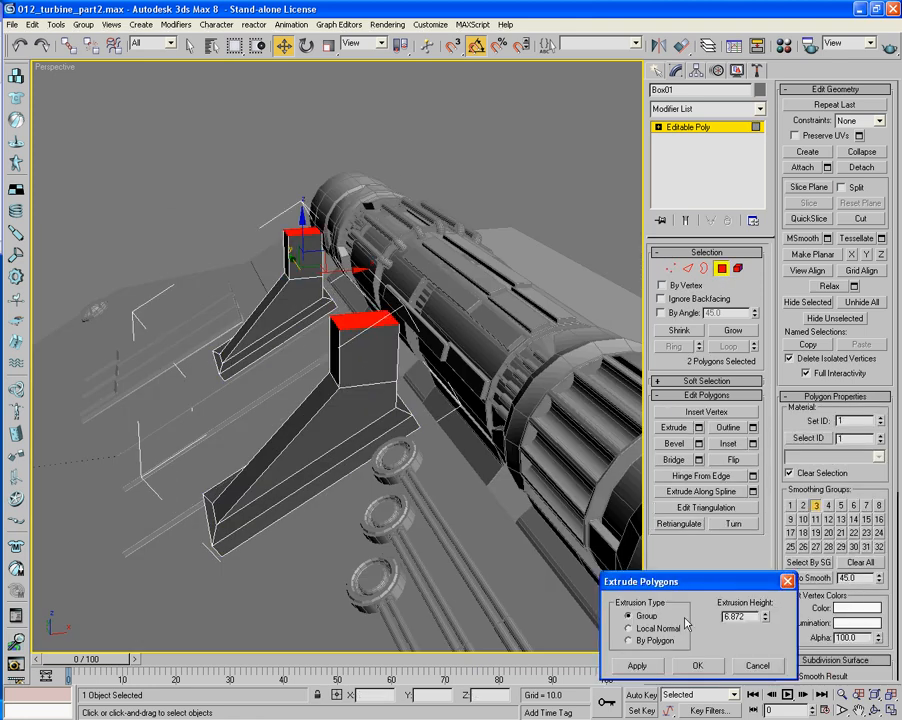
{"action": "left_click", "coordinate": [694, 671]}
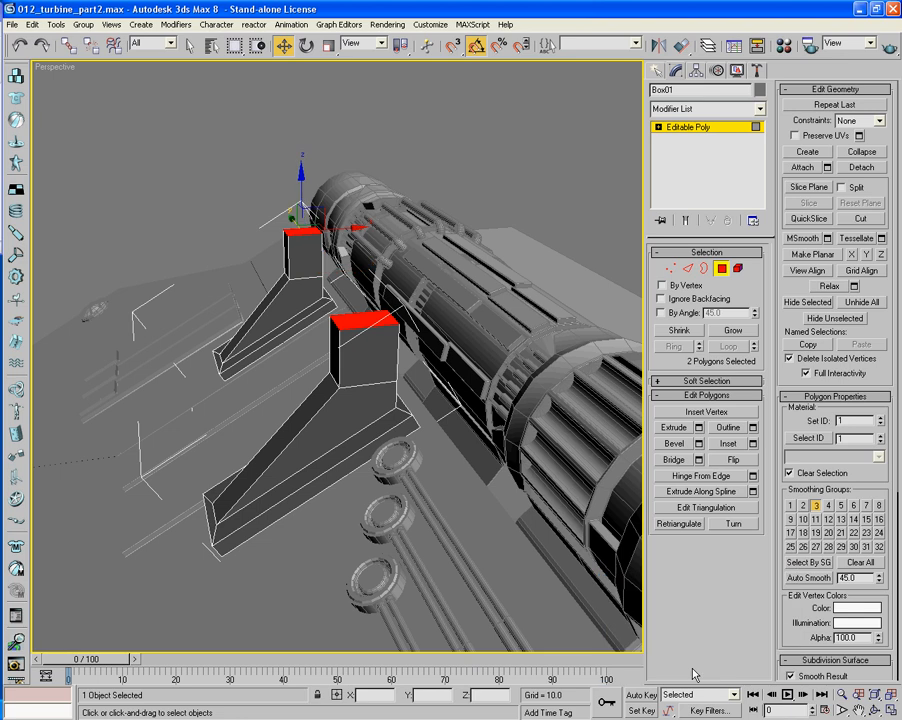
In the front view, move the fins' selected top polygons straight down to shorten the newly extruded blocks
{"action": "key", "text": "f"}
{"action": "scroll", "coordinate": [428, 461], "scroll_direction": "up", "scroll_amount": 3}
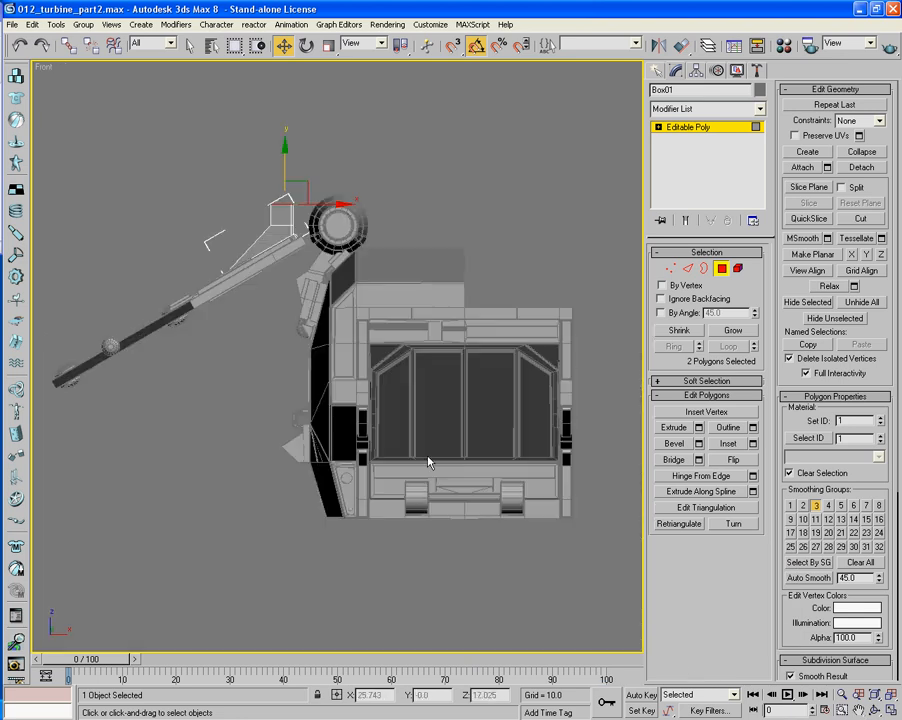
{"action": "scroll", "coordinate": [271, 278], "scroll_direction": "up", "scroll_amount": 6}
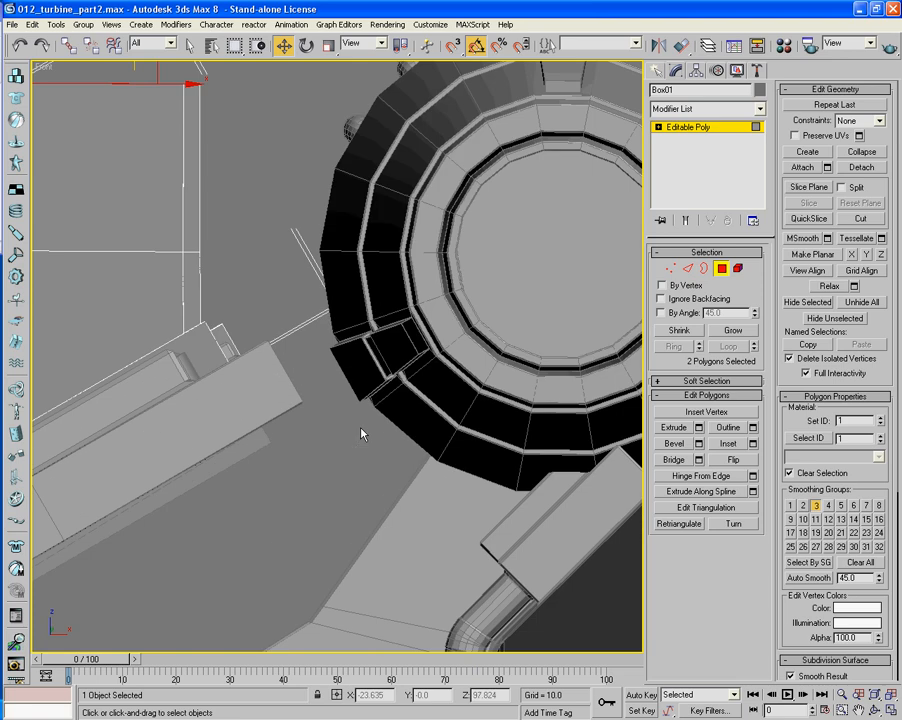
{"action": "middle_click_drag", "start_coordinate": [361, 432], "coordinate": [513, 461]}
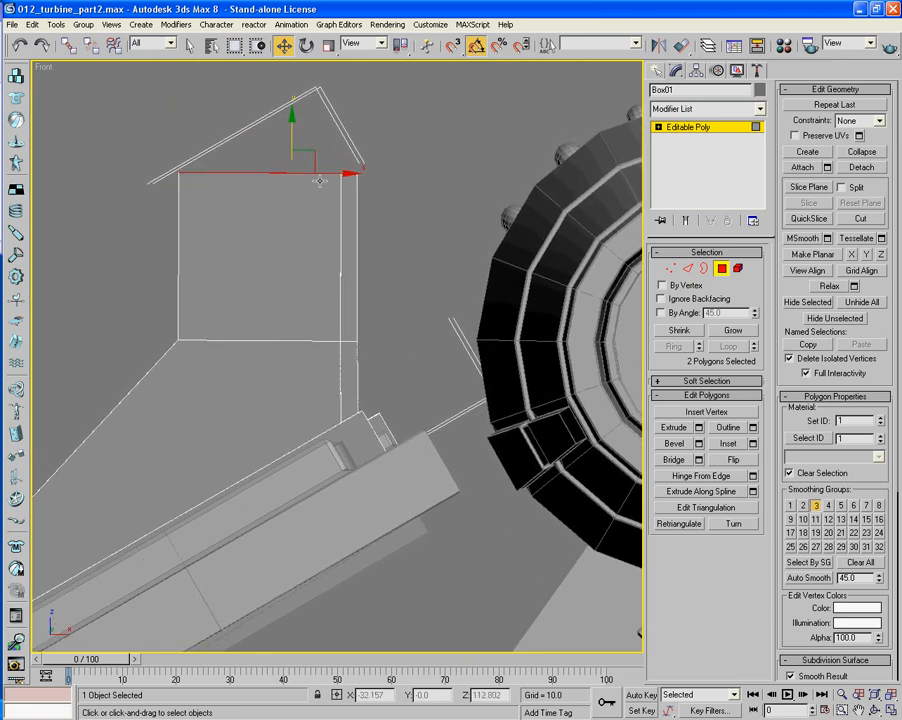
{"action": "scroll", "coordinate": [318, 180], "scroll_direction": "down", "scroll_amount": 4}
{"action": "scroll", "coordinate": [337, 251], "scroll_direction": "up", "scroll_amount": 2}
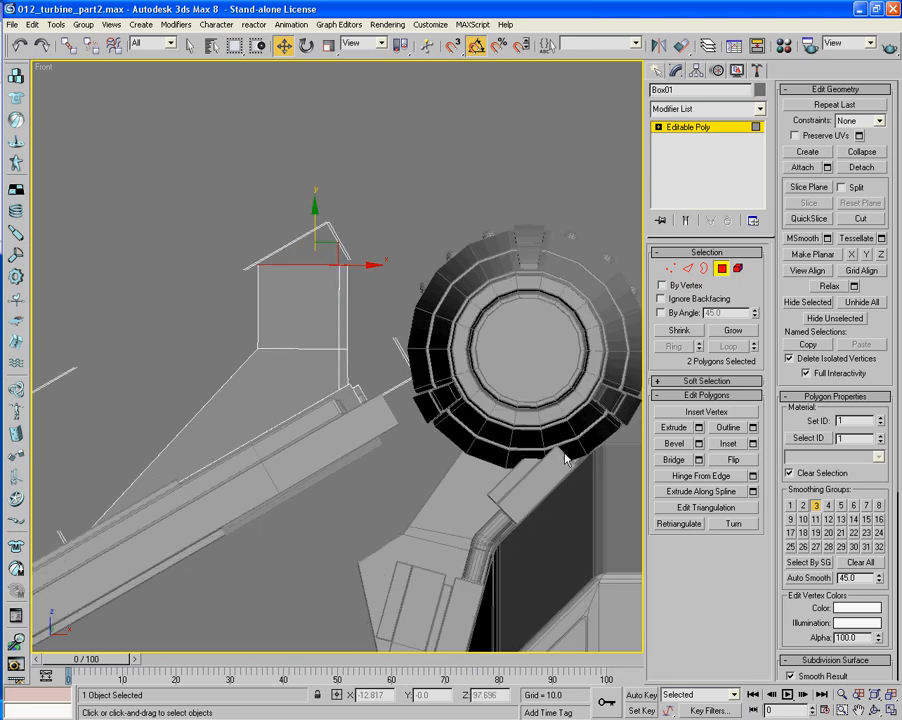
{"action": "key", "text": "alt+z"}
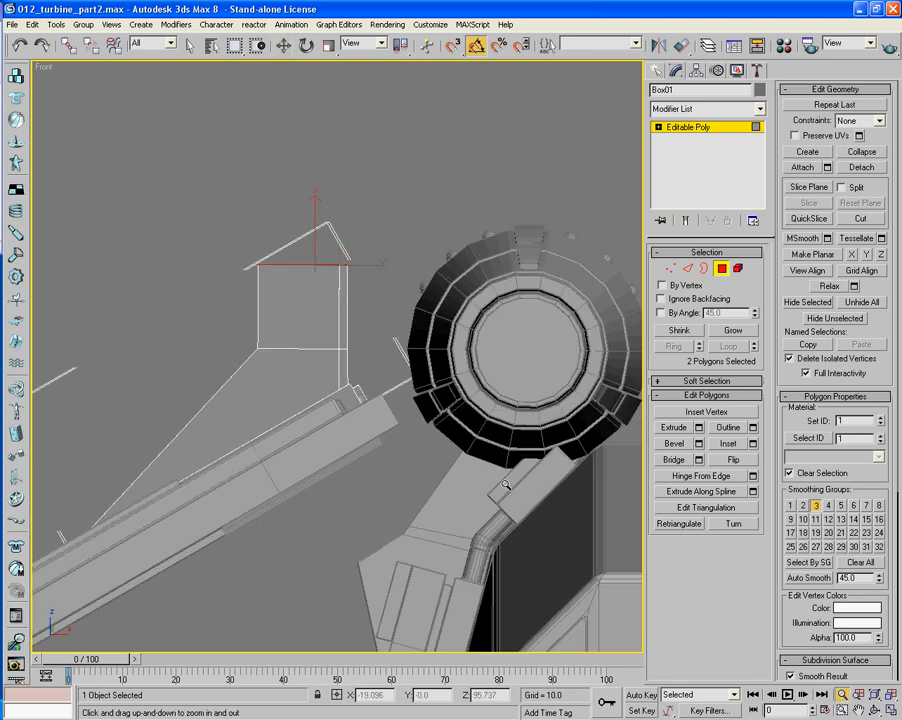
{"action": "mouse_move", "coordinate": [314, 354]}
{"action": "left_mouse_down"}
{"action": "mouse_move", "coordinate": [305, 334]}
{"action": "mouse_move", "coordinate": [305, 343]}
{"action": "left_mouse_up"}
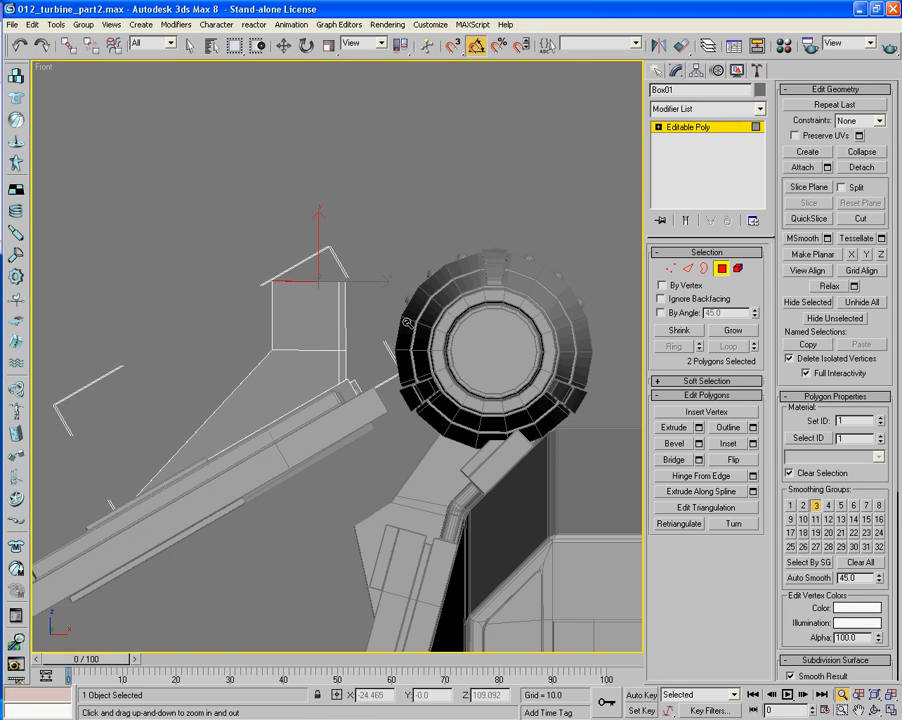
{"action": "left_click", "coordinate": [284, 45]}
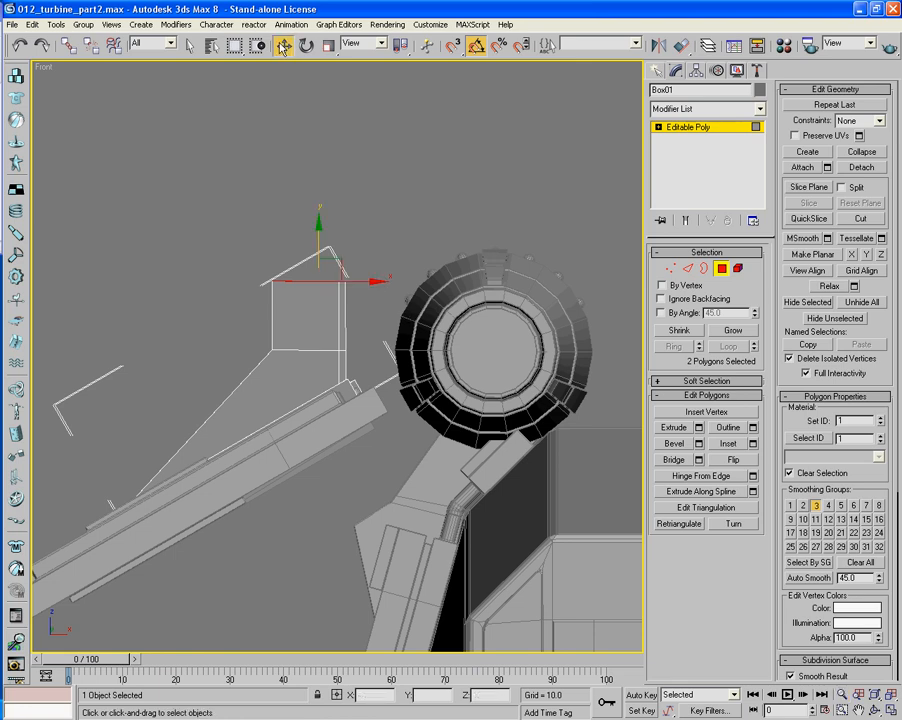
{"action": "left_click_drag", "start_coordinate": [318, 225], "coordinate": [324, 262]}
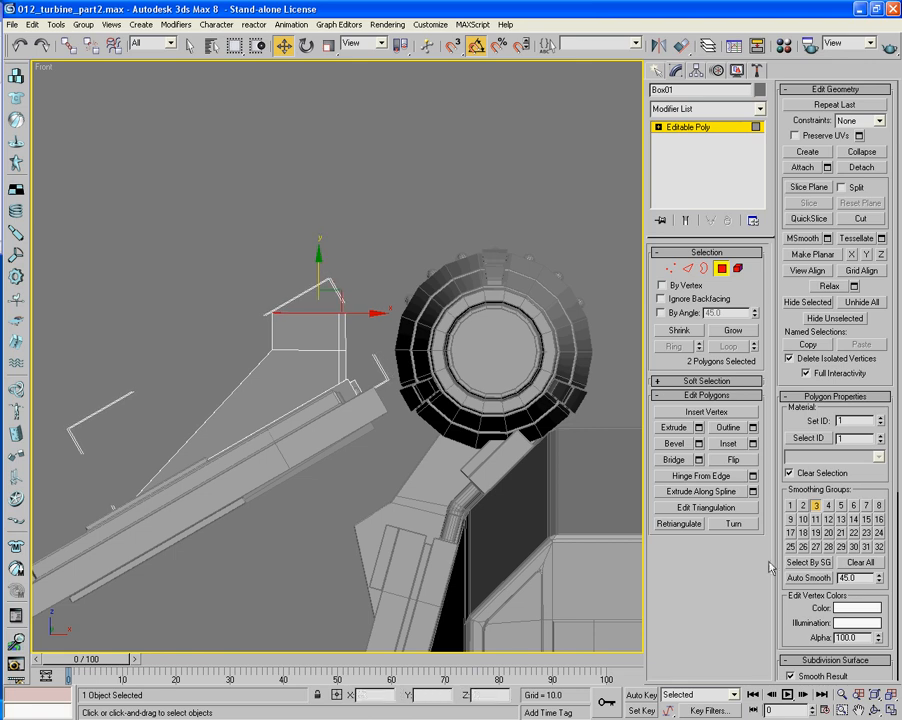
Fine-tune the height of the fins' top polygons with small vertical moves, judging them against the turbine
{"action": "left_click", "coordinate": [842, 695]}
{"action": "left_click_drag", "start_coordinate": [380, 400], "coordinate": [357, 361]}
{"action": "key", "text": "w"}
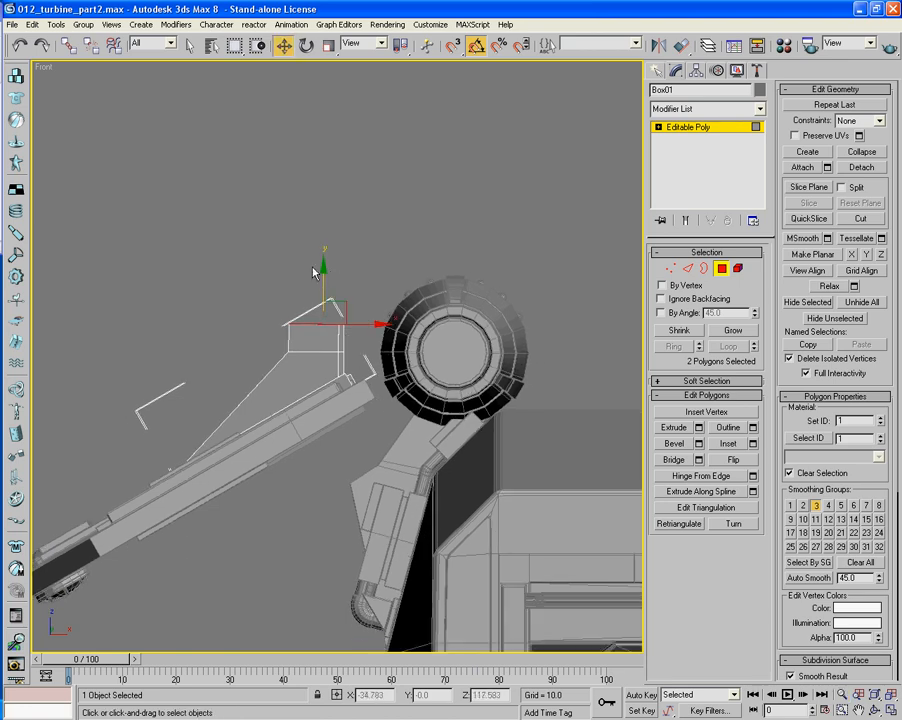
{"action": "left_click_drag", "start_coordinate": [323, 266], "coordinate": [324, 269]}
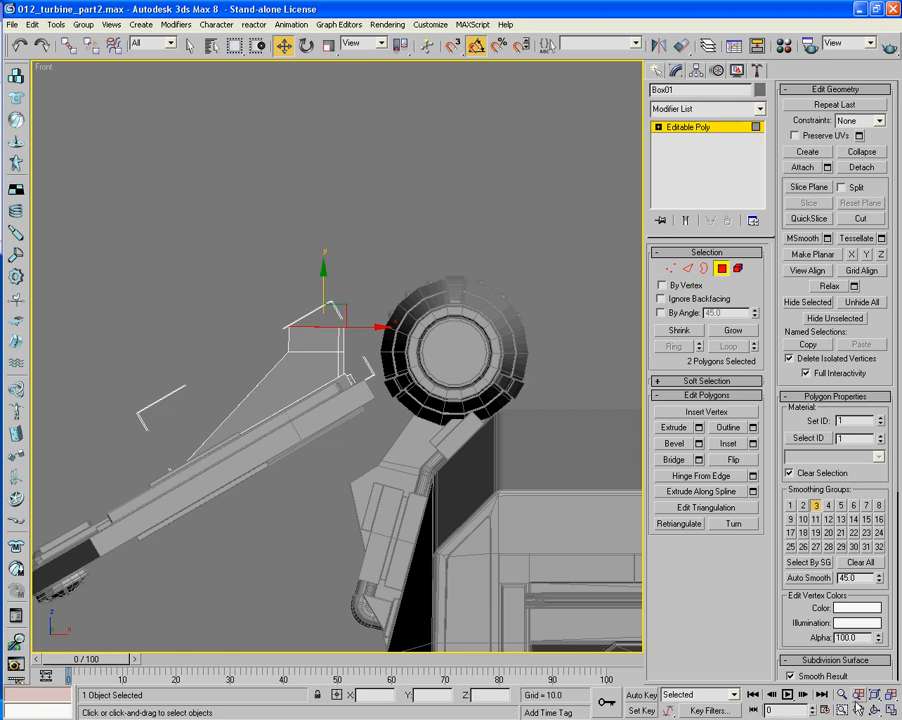
{"action": "key", "text": "alt+z"}
{"action": "left_click_drag", "start_coordinate": [353, 371], "coordinate": [351, 368]}
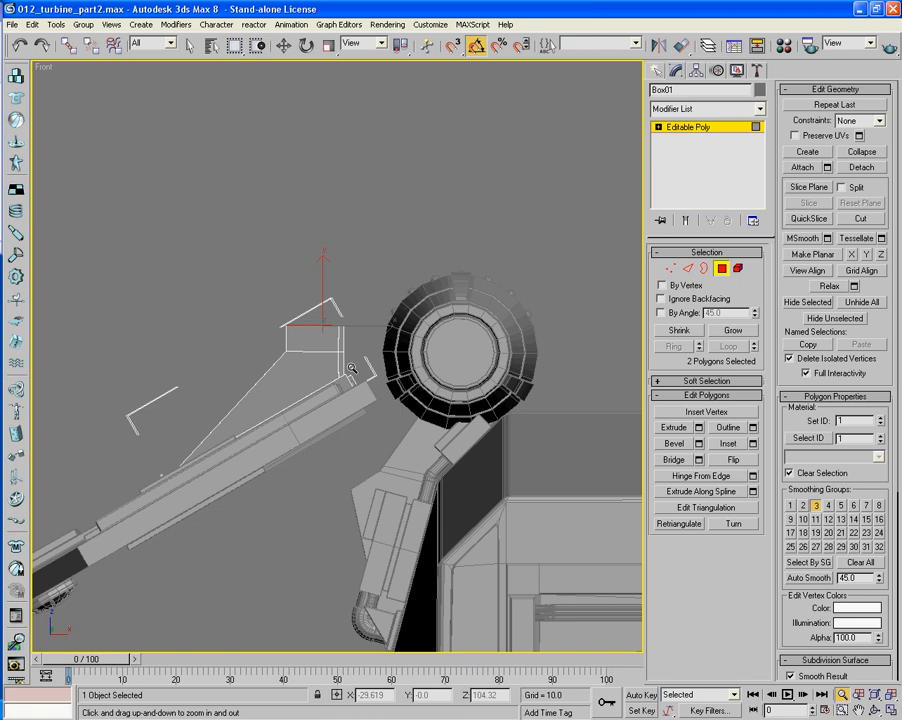
{"action": "right_click", "coordinate": [351, 368]}
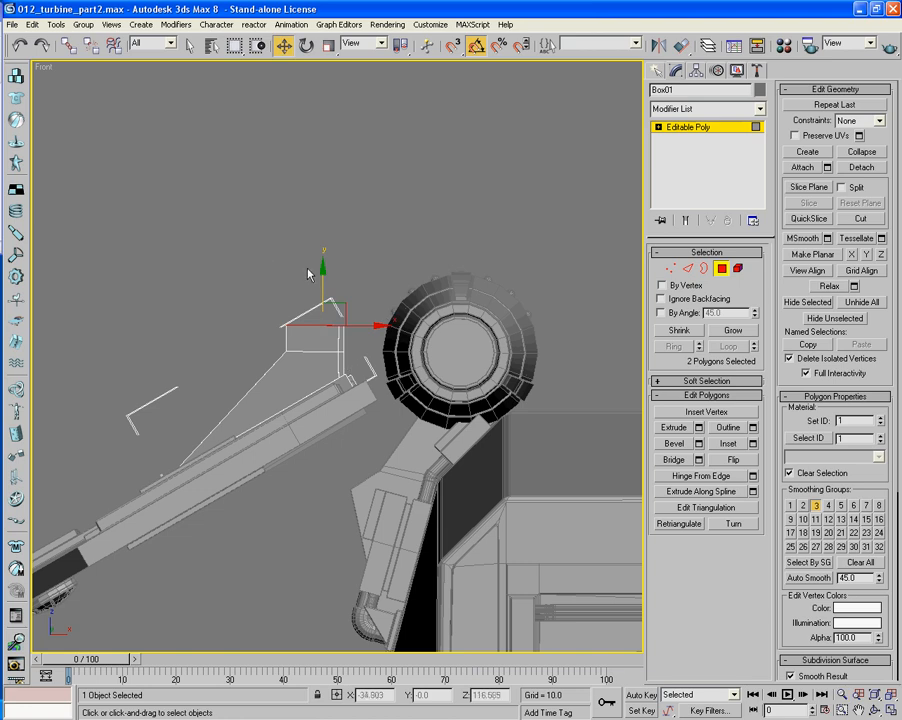
{"action": "left_click_drag", "start_coordinate": [320, 272], "coordinate": [322, 271]}
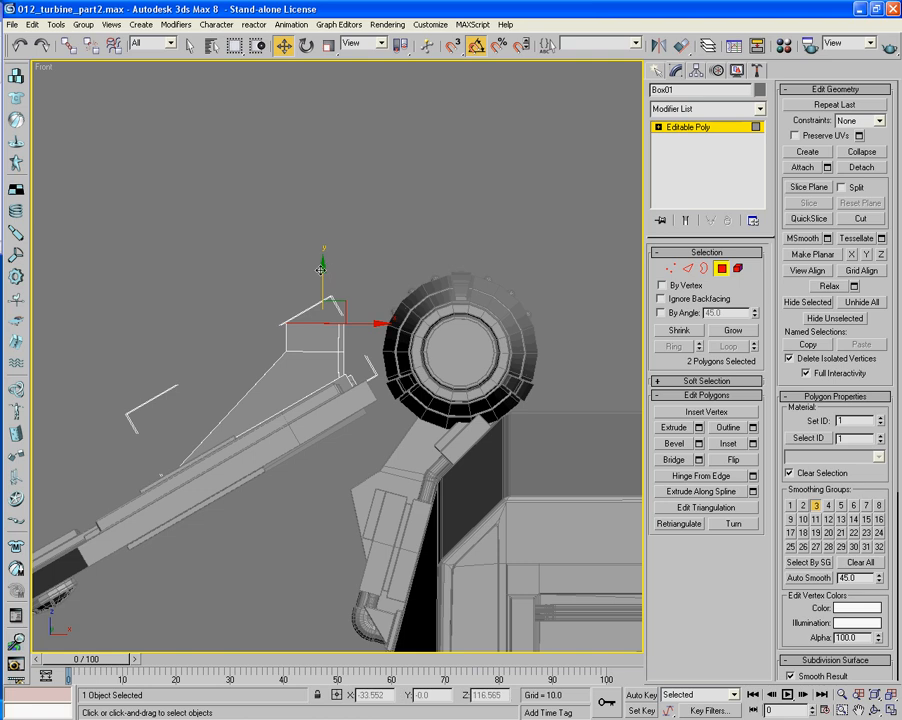
{"action": "key", "text": "ctrl+s"}
{"action": "left_click_drag", "start_coordinate": [325, 267], "coordinate": [330, 266]}
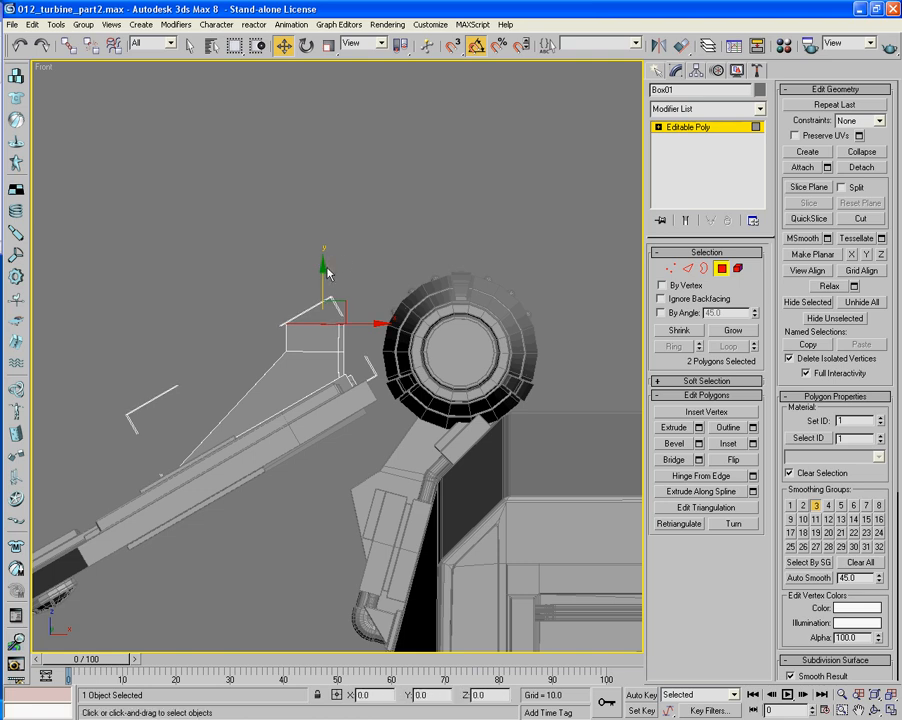
In wireframe, move each fin's far top vertices horizontally towards the turbine to continue the sloped edge, and leave vertex editing
{"action": "scroll", "coordinate": [354, 352], "scroll_direction": "up", "scroll_amount": 6}
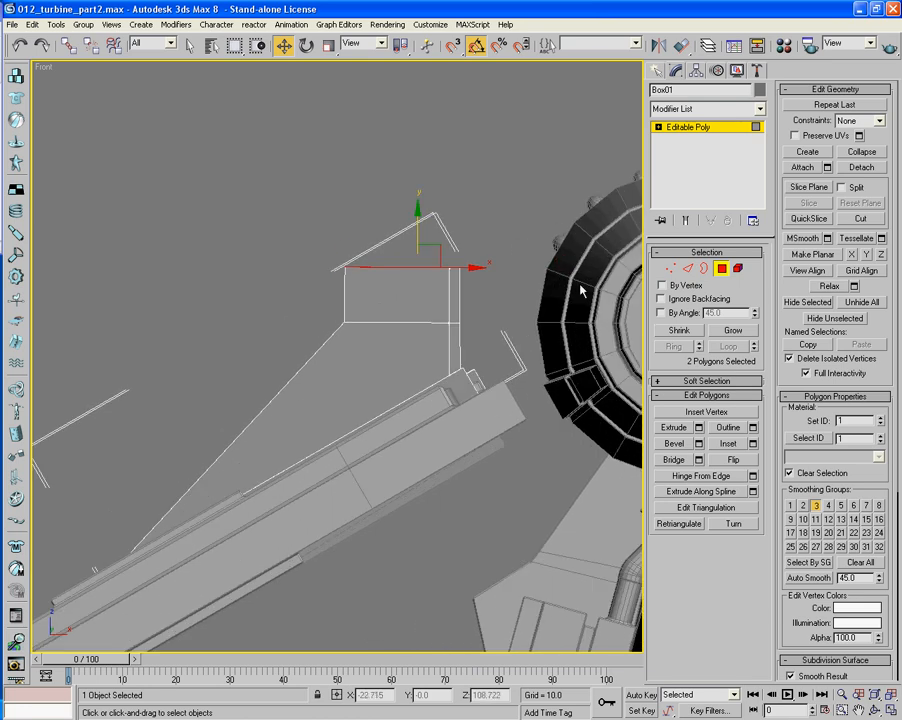
{"action": "key", "text": "1"}
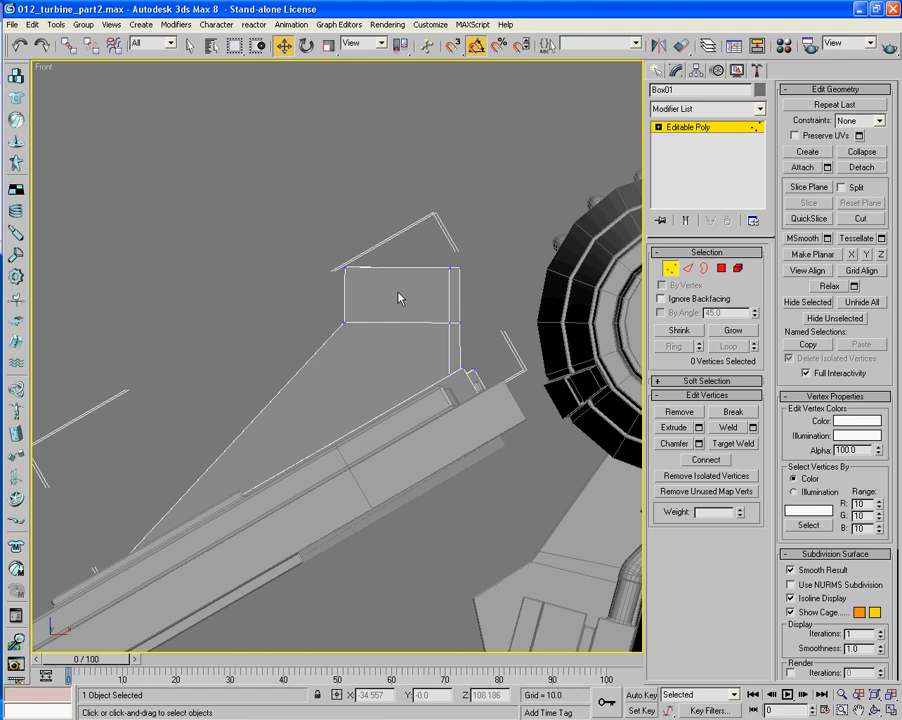
{"action": "left_click_drag", "start_coordinate": [329, 251], "coordinate": [440, 284]}
{"action": "key", "text": "F3"}
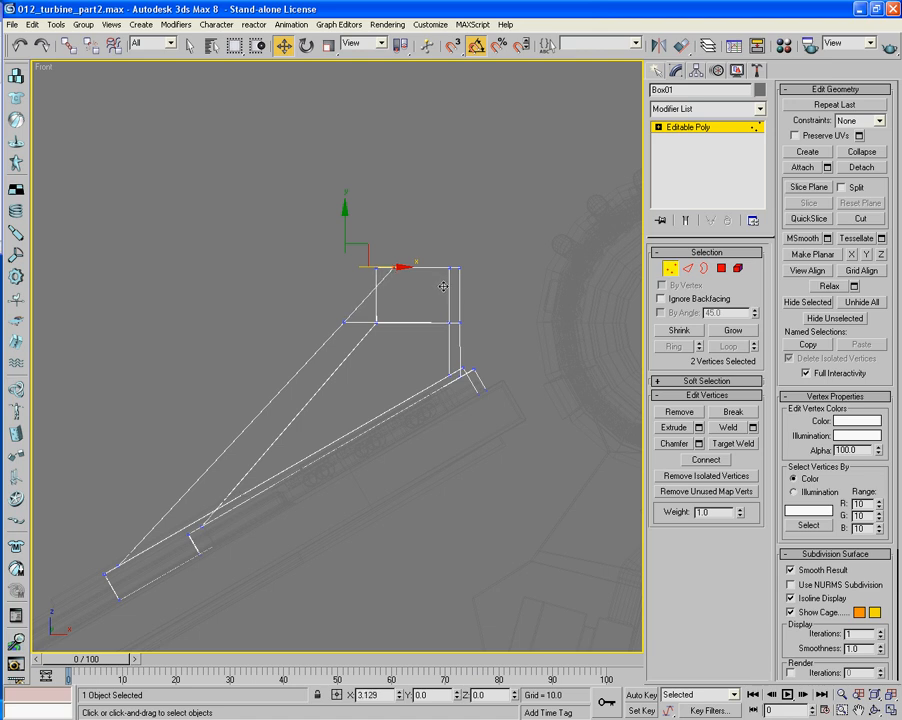
{"action": "left_click_drag", "start_coordinate": [443, 287], "coordinate": [446, 292]}
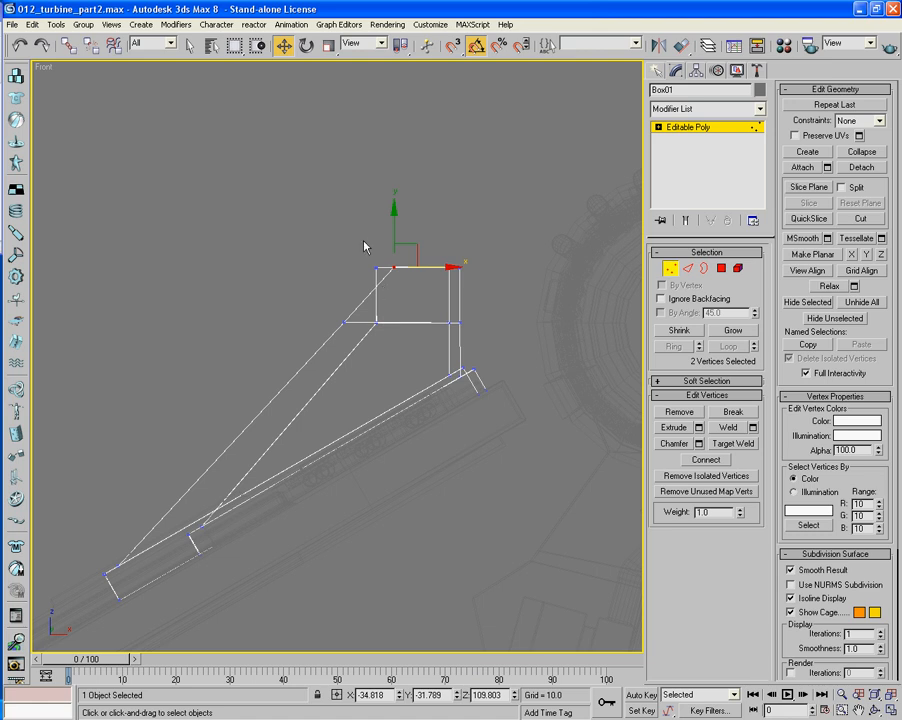
{"action": "left_click_drag", "start_coordinate": [381, 270], "coordinate": [382, 271]}
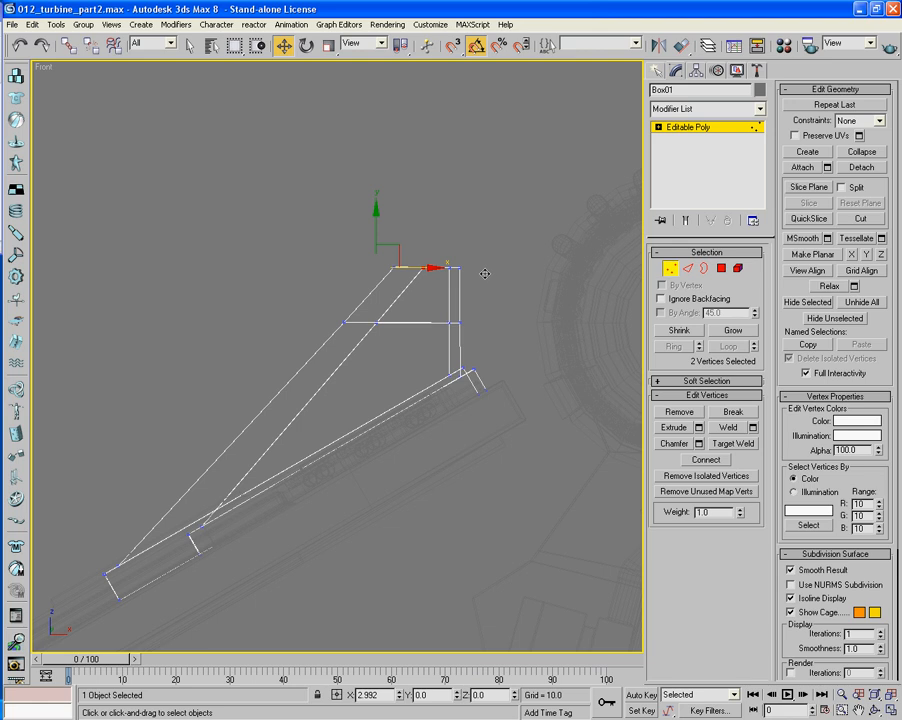
{"action": "left_click_drag", "start_coordinate": [485, 273], "coordinate": [533, 271]}
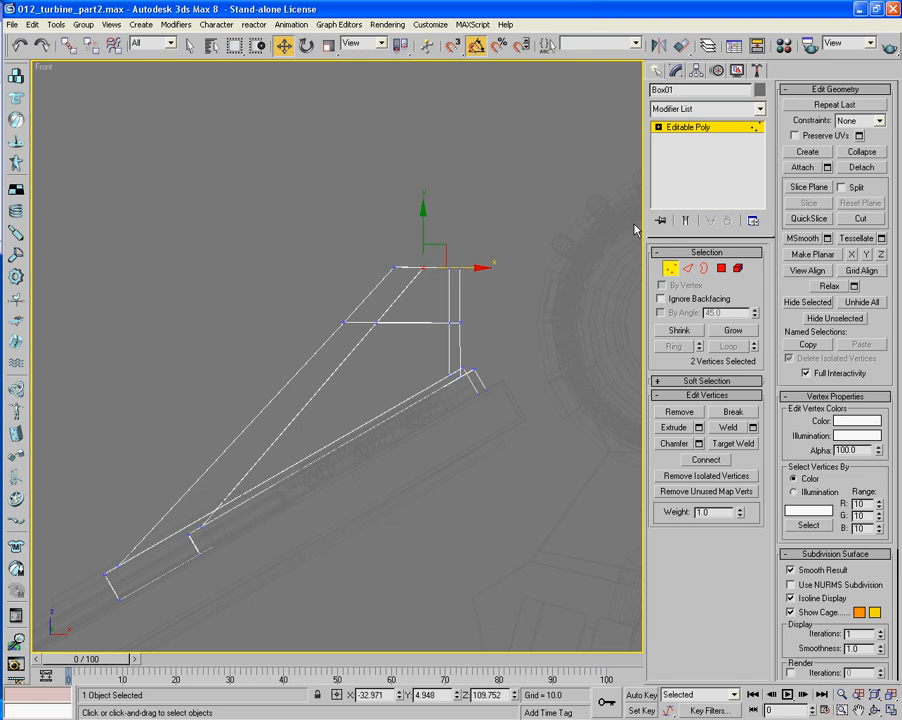
{"action": "left_click", "coordinate": [673, 266]}
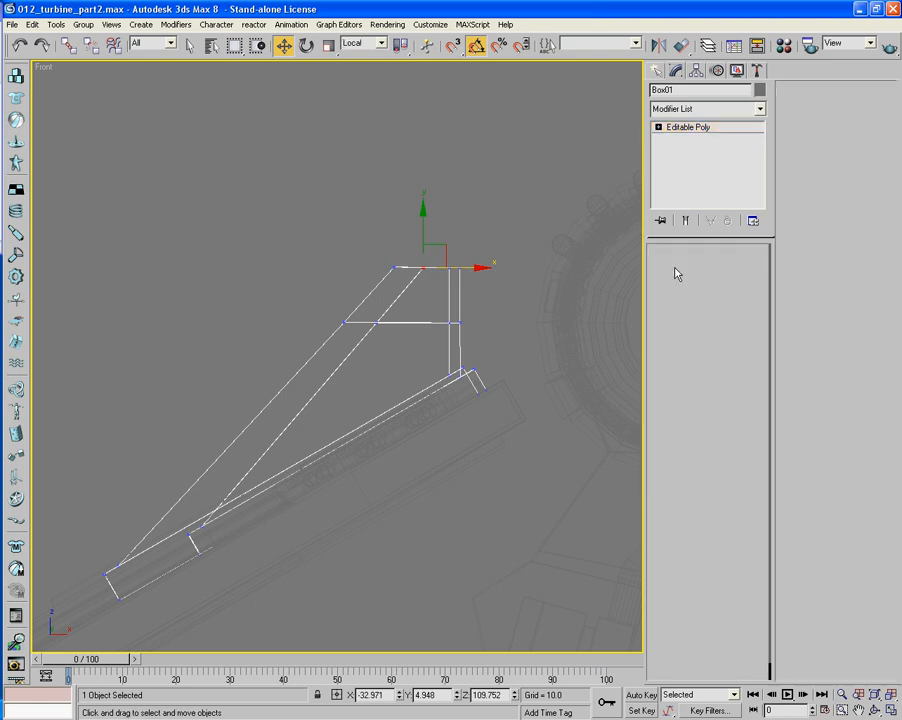
In the shaded perspective view, target-weld the first fin's mid-slope vertices onto the sloped edge's top corner vertices
{"action": "key", "text": "p"}
{"action": "middle_click_drag", "start_coordinate": [296, 308], "coordinate": [338, 405], "text": "alt"}
{"action": "key", "text": "F3"}
{"action": "scroll", "coordinate": [314, 366], "scroll_direction": "up", "scroll_amount": 4}
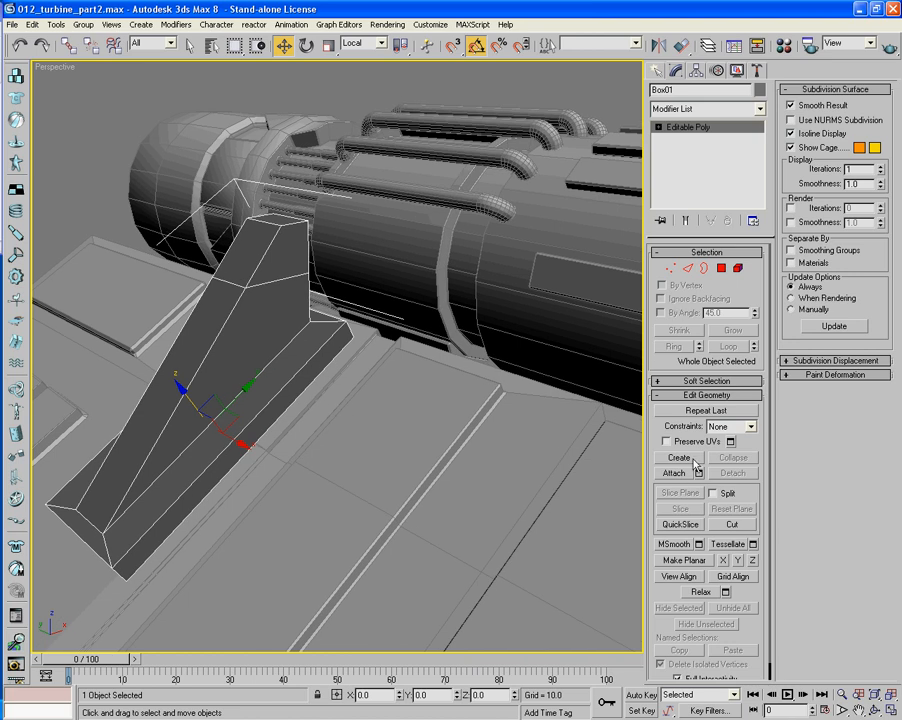
{"action": "left_click", "coordinate": [670, 268]}
{"action": "left_click", "coordinate": [733, 443]}
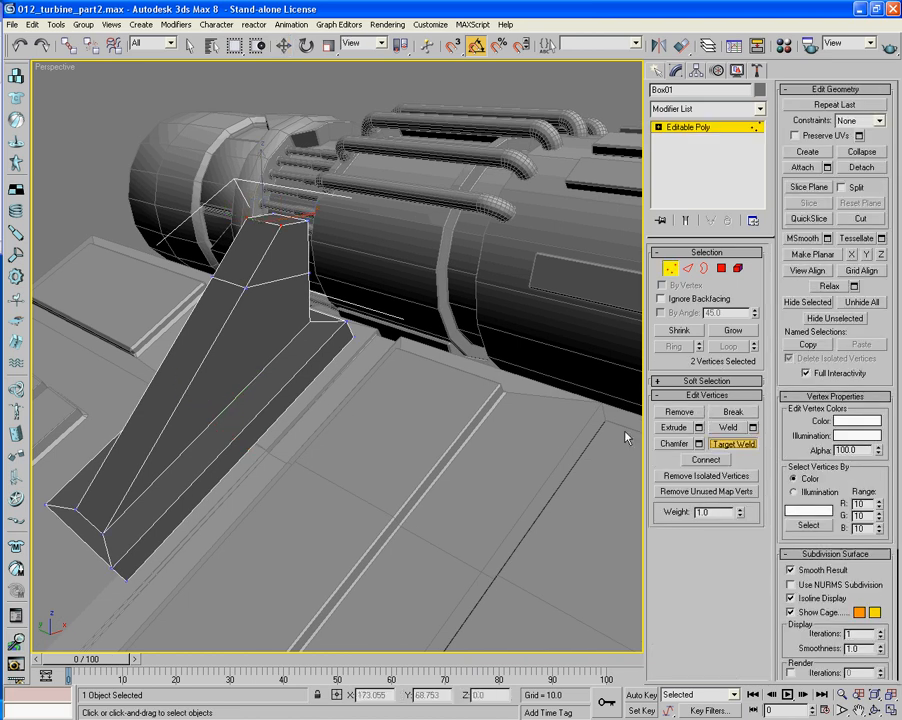
{"action": "left_click", "coordinate": [281, 227]}
{"action": "middle_click_drag", "start_coordinate": [196, 257], "coordinate": [325, 338], "text": "alt"}
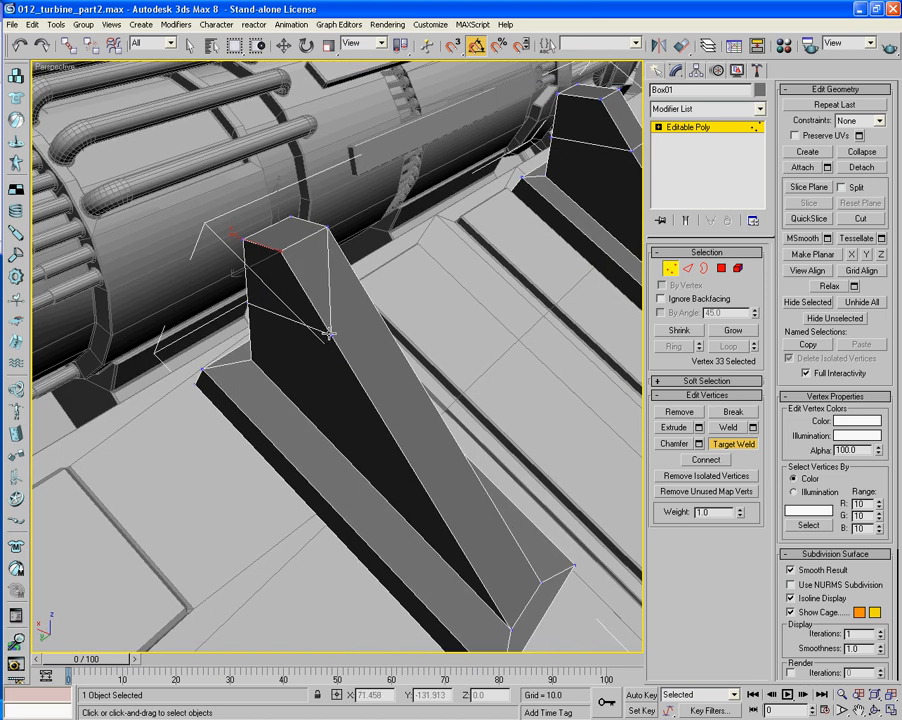
{"action": "left_click", "coordinate": [281, 249]}
Target-weld the other fin's mid-slope vertices onto its top corners, check both fins from several angles and leave vertex editing
{"action": "middle_click_drag", "start_coordinate": [342, 254], "coordinate": [467, 340], "text": "alt"}
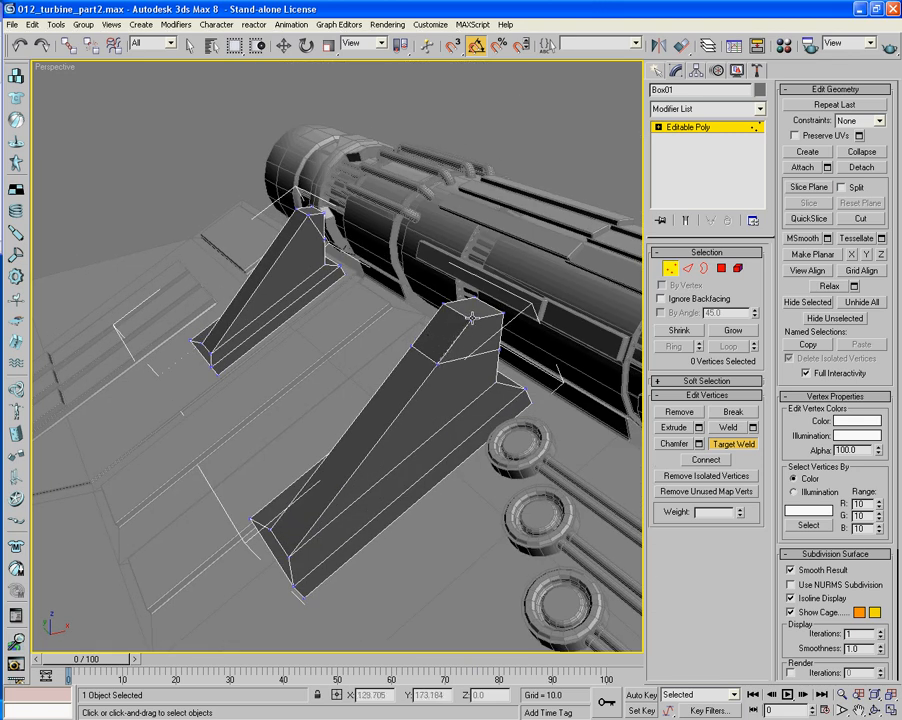
{"action": "left_click", "coordinate": [471, 317]}
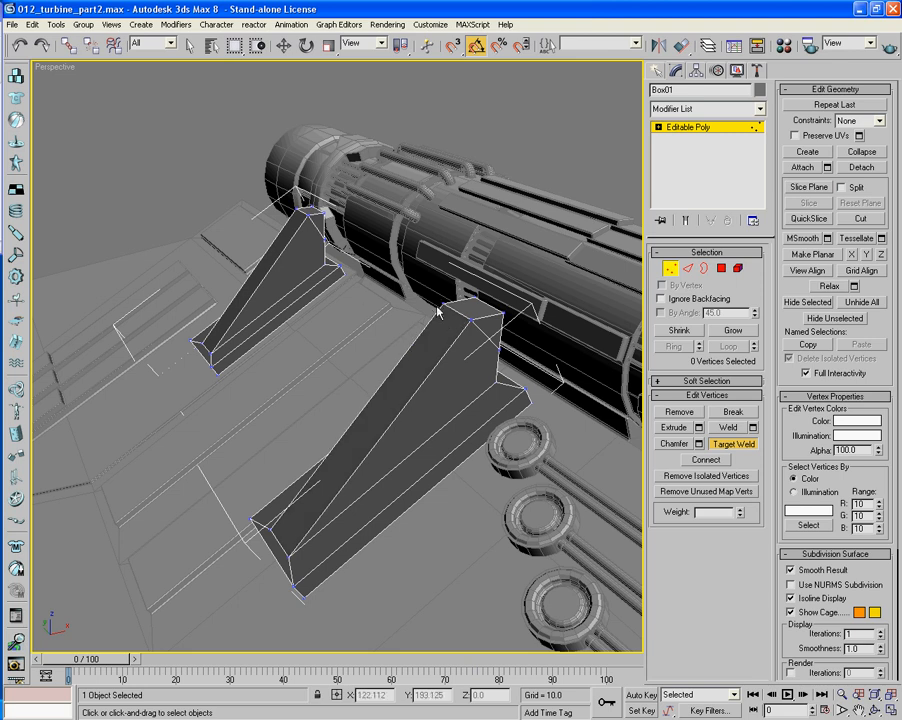
{"action": "middle_click_drag", "start_coordinate": [436, 310], "coordinate": [294, 376], "text": "alt"}
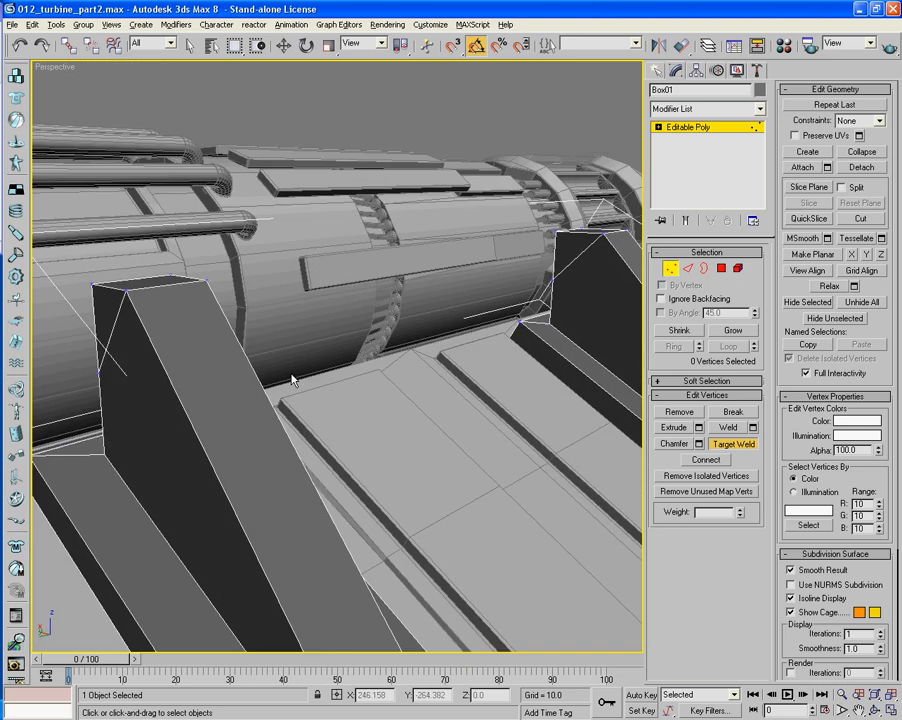
{"action": "middle_click_drag", "start_coordinate": [509, 358], "coordinate": [345, 330], "text": "alt"}
{"action": "middle_click_drag", "start_coordinate": [400, 320], "coordinate": [318, 327], "text": "alt"}
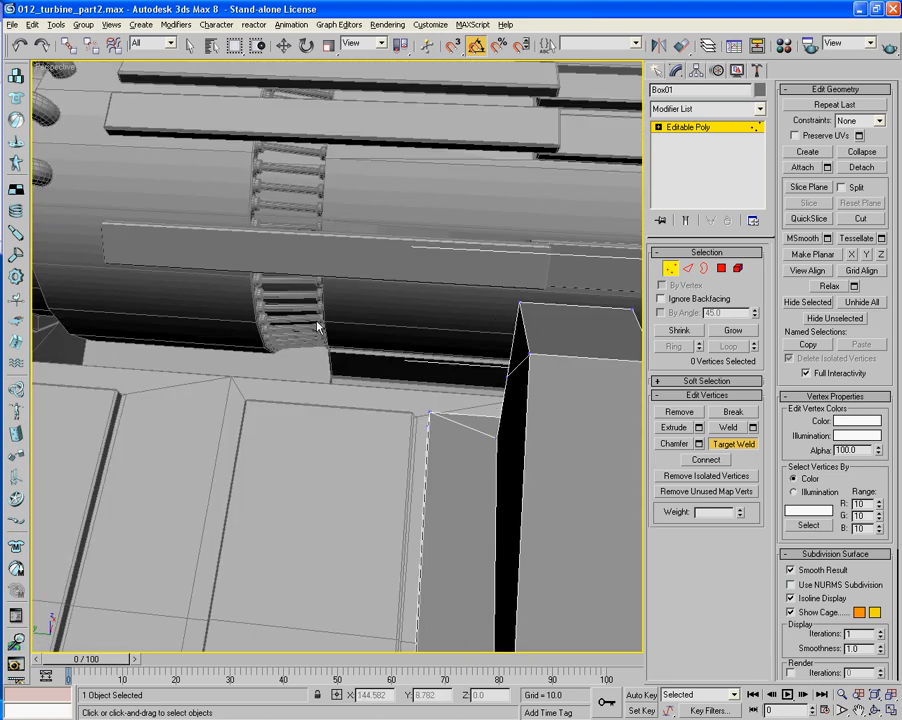
{"action": "middle_click_drag", "start_coordinate": [374, 328], "coordinate": [207, 293], "text": "alt"}
{"action": "middle_click_drag", "start_coordinate": [264, 310], "coordinate": [513, 374], "text": "alt"}
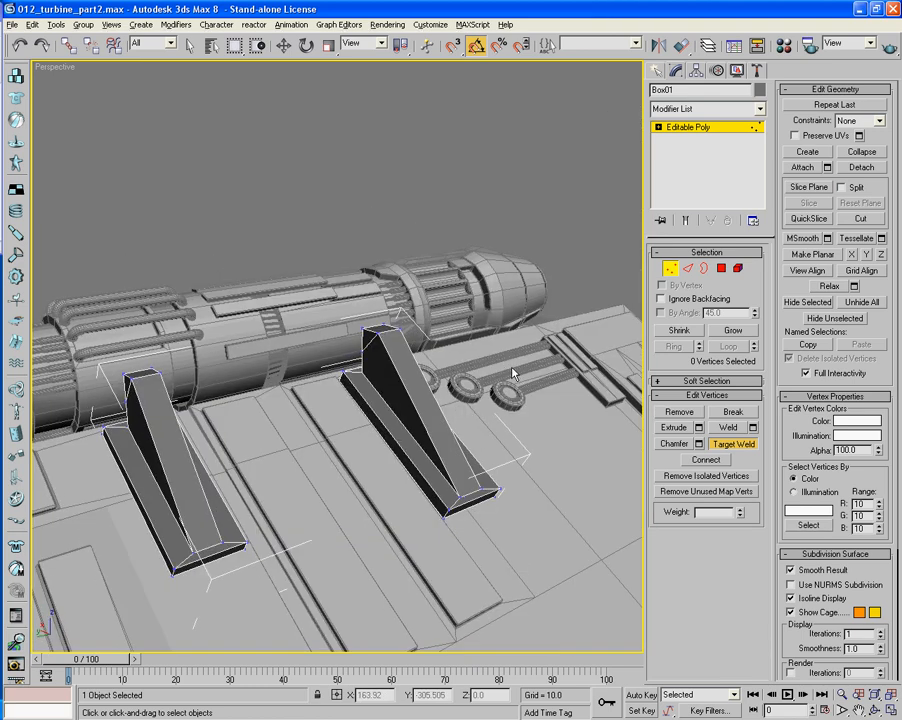
{"action": "left_click", "coordinate": [748, 442]}
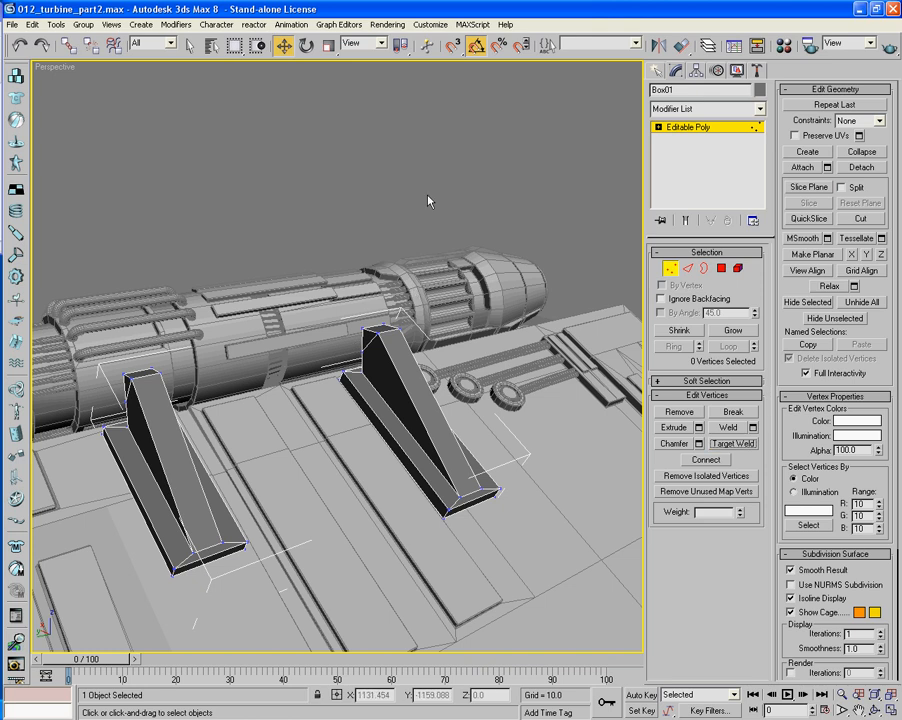
{"action": "left_click", "coordinate": [673, 272]}
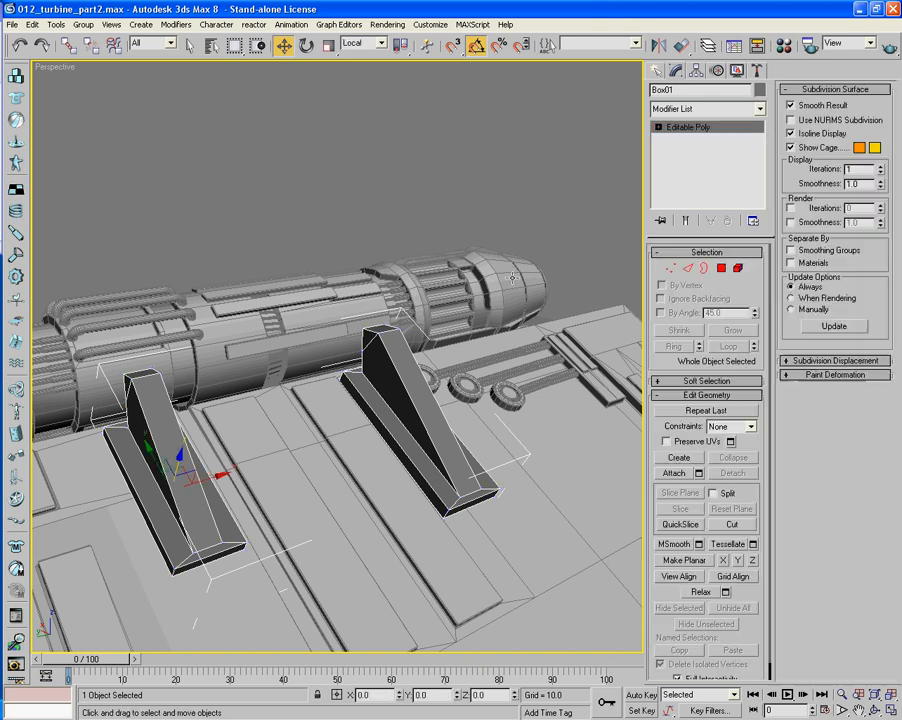
Rotate the turbine body 20 degrees about its local Z axis
{"action": "left_click", "coordinate": [512, 278]}
{"action": "left_click", "coordinate": [306, 46]}
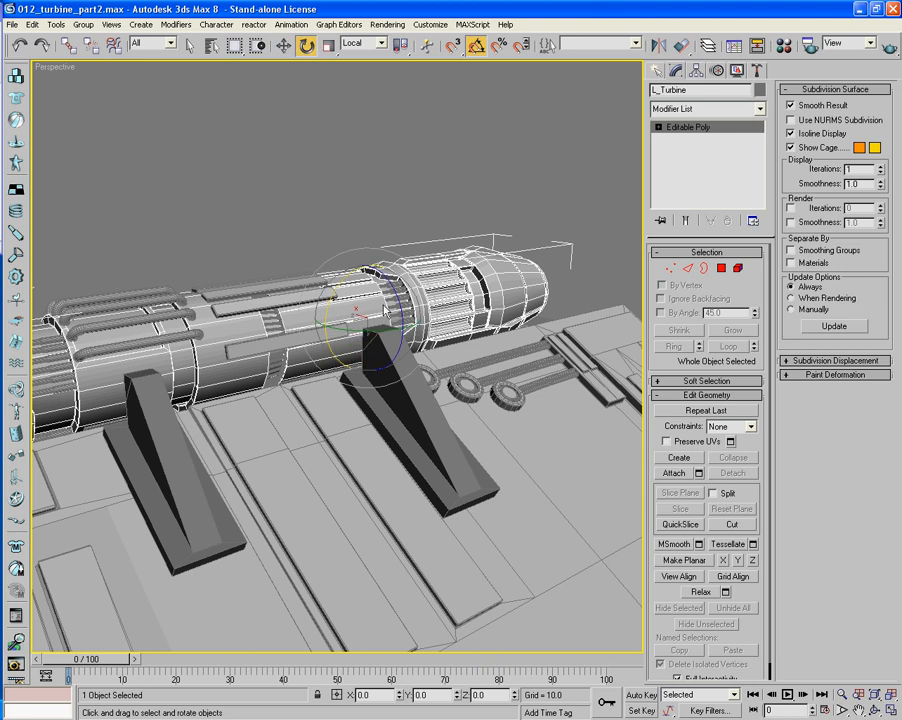
{"action": "left_click_drag", "start_coordinate": [403, 306], "coordinate": [398, 292]}
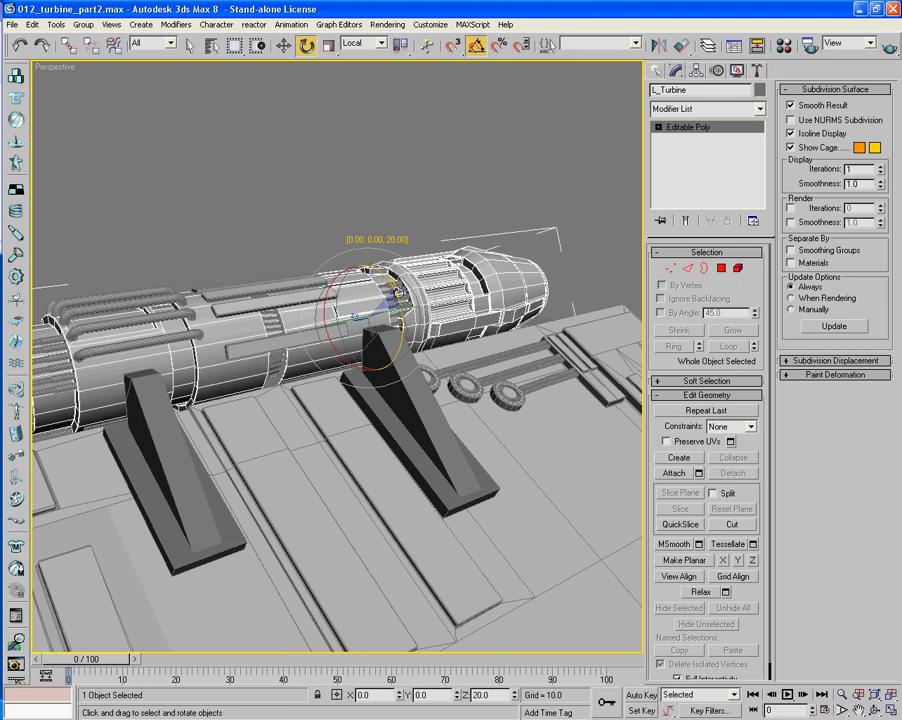
{"action": "left_click_drag", "start_coordinate": [398, 292], "coordinate": [398, 291]}
Rotate the turbine's separate detail pieces about their local lengthwise axis to suit the rotated body, and check the whole turbine
{"action": "scroll", "coordinate": [406, 403], "scroll_direction": "up", "scroll_amount": 5}
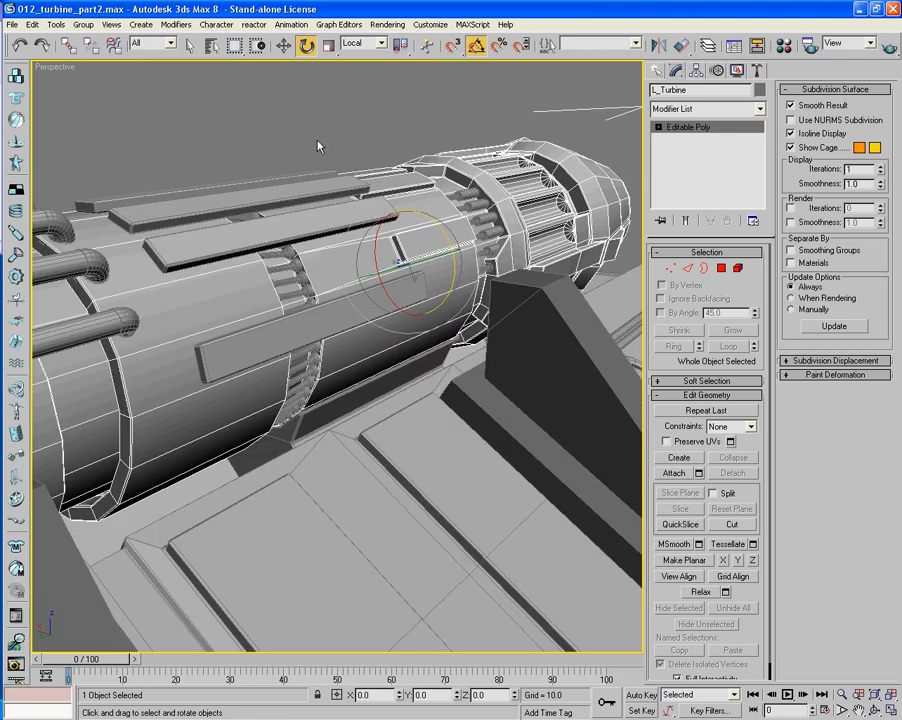
{"action": "left_click", "coordinate": [317, 141]}
{"action": "left_click", "coordinate": [342, 309]}
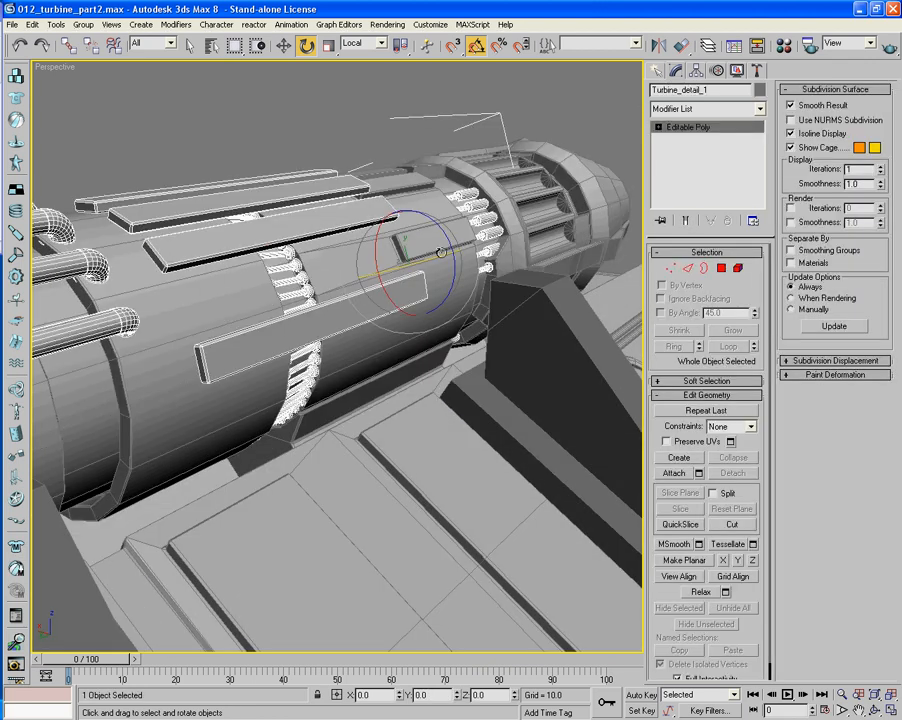
{"action": "left_click_drag", "start_coordinate": [451, 248], "coordinate": [443, 235]}
{"action": "left_click", "coordinate": [537, 117]}
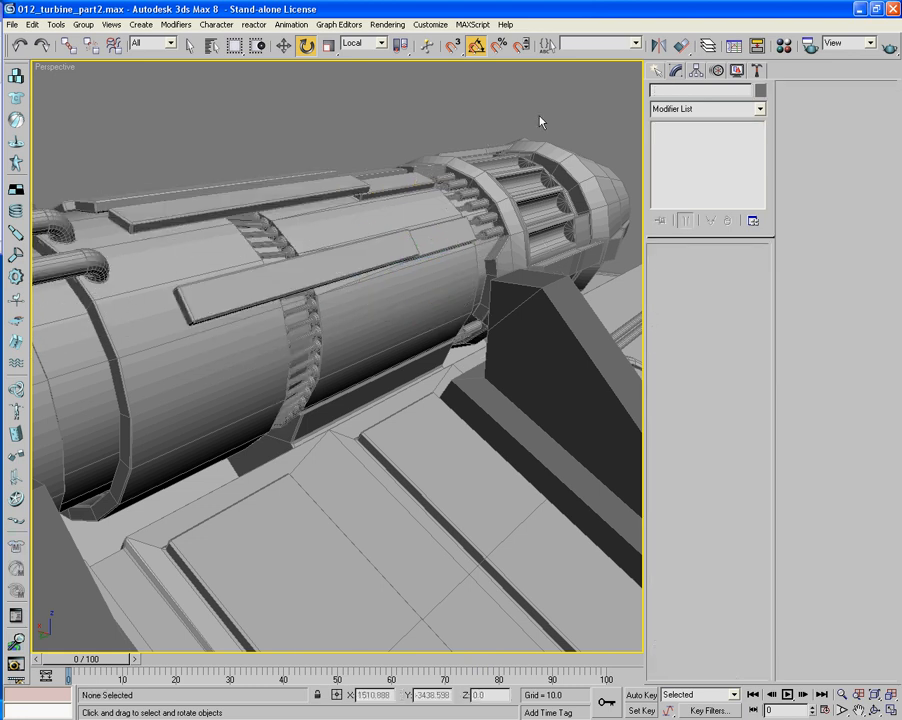
{"action": "scroll", "coordinate": [537, 119], "scroll_direction": "down", "scroll_amount": 5}
{"action": "middle_click_drag", "start_coordinate": [412, 246], "coordinate": [343, 289]}
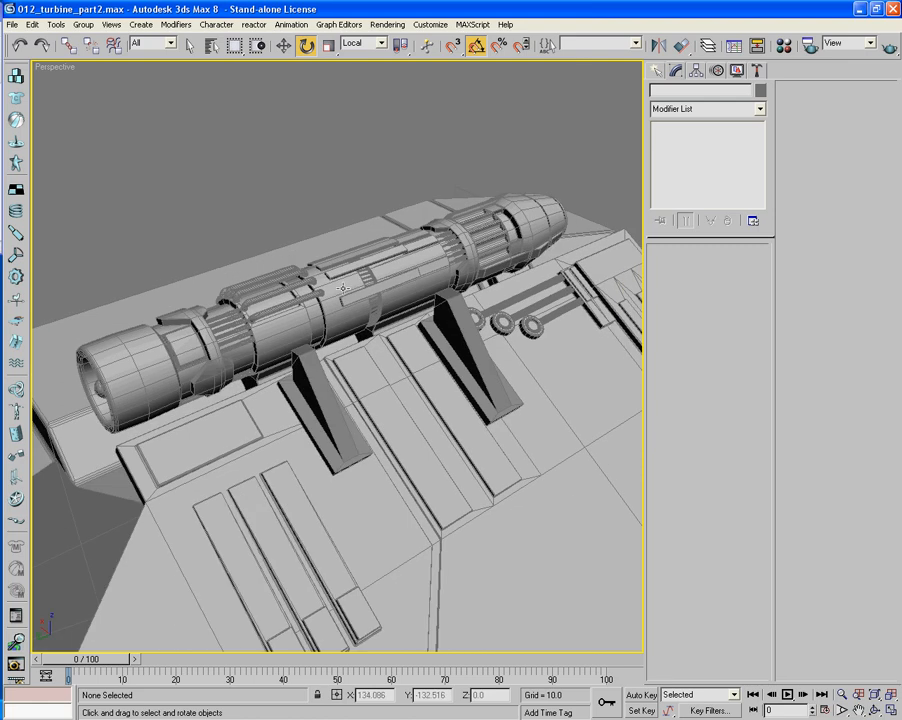
{"action": "left_click", "coordinate": [334, 288]}
{"action": "left_click", "coordinate": [334, 288]}
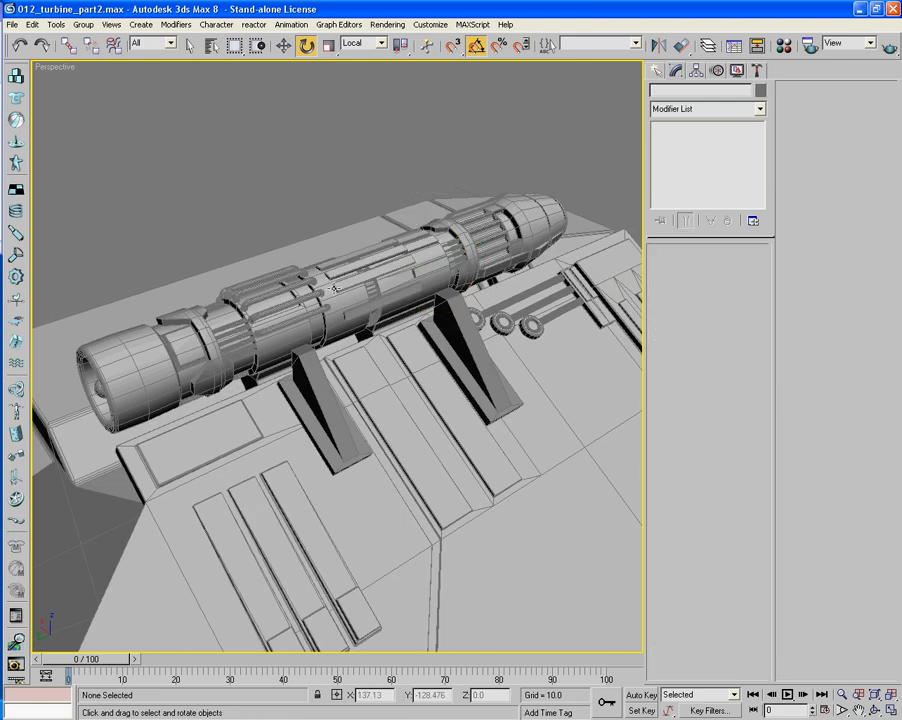
Try to rotate the turbine's detail pieces another 10 degrees about their local Z axis
{"action": "scroll", "coordinate": [284, 311], "scroll_direction": "up", "scroll_amount": 10}
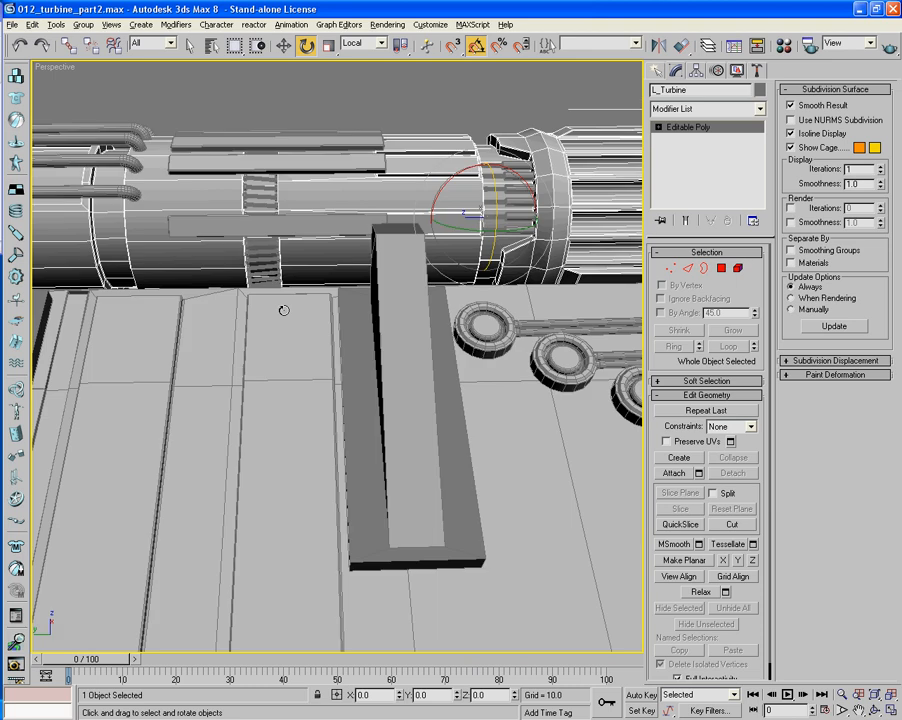
{"action": "middle_click_drag", "start_coordinate": [284, 311], "coordinate": [357, 339], "text": "alt"}
{"action": "scroll", "coordinate": [357, 338], "scroll_direction": "up", "scroll_amount": 3}
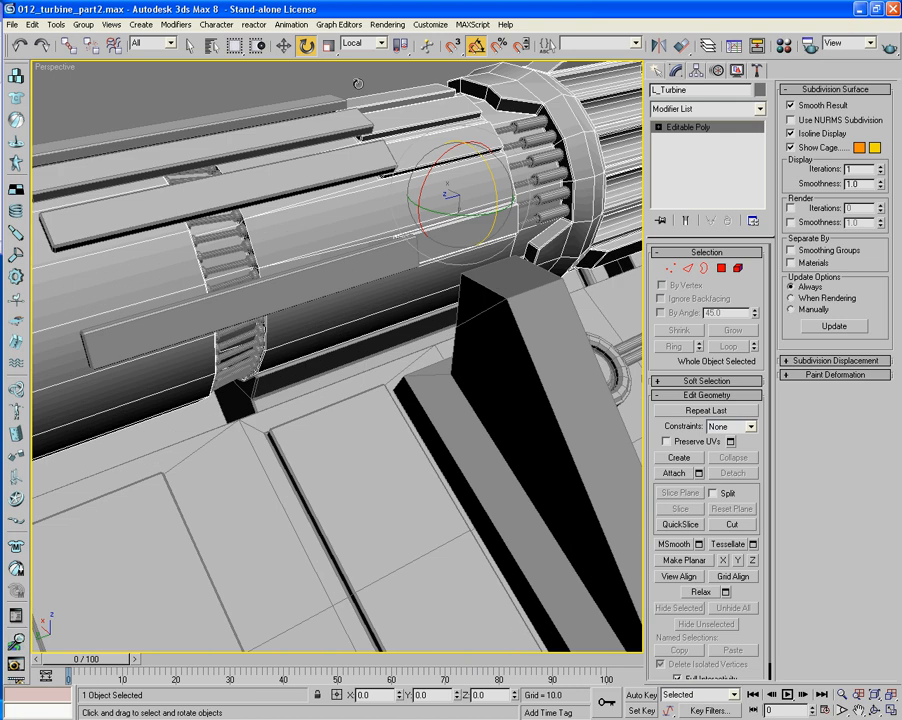
{"action": "left_click", "coordinate": [358, 79]}
{"action": "left_click", "coordinate": [366, 266]}
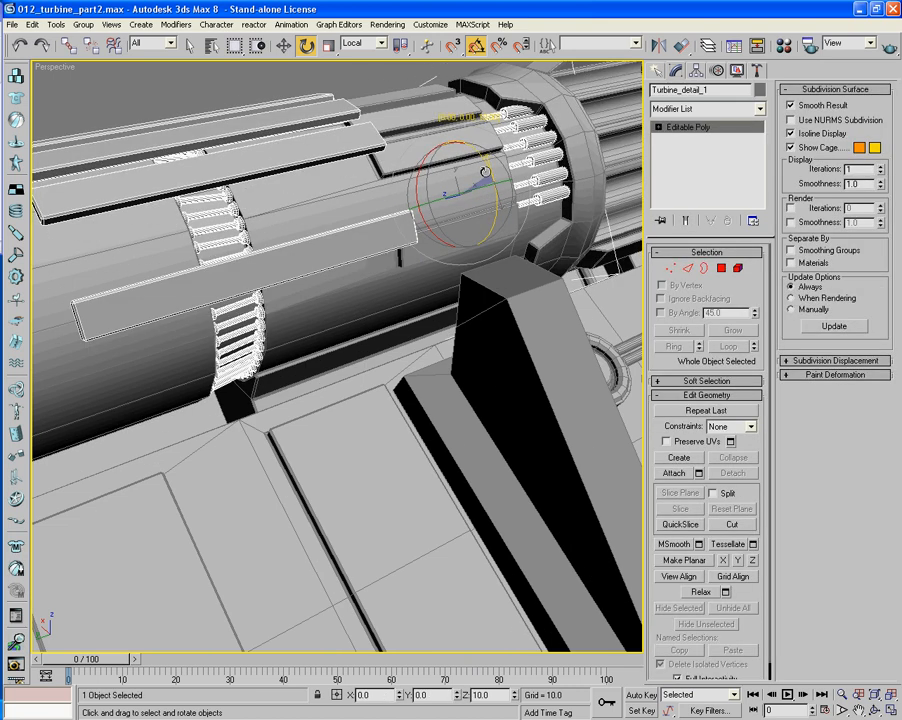
Delete the long bar element nearest the fins from the turbine detail object and leave element editing
{"action": "left_click", "coordinate": [739, 270]}
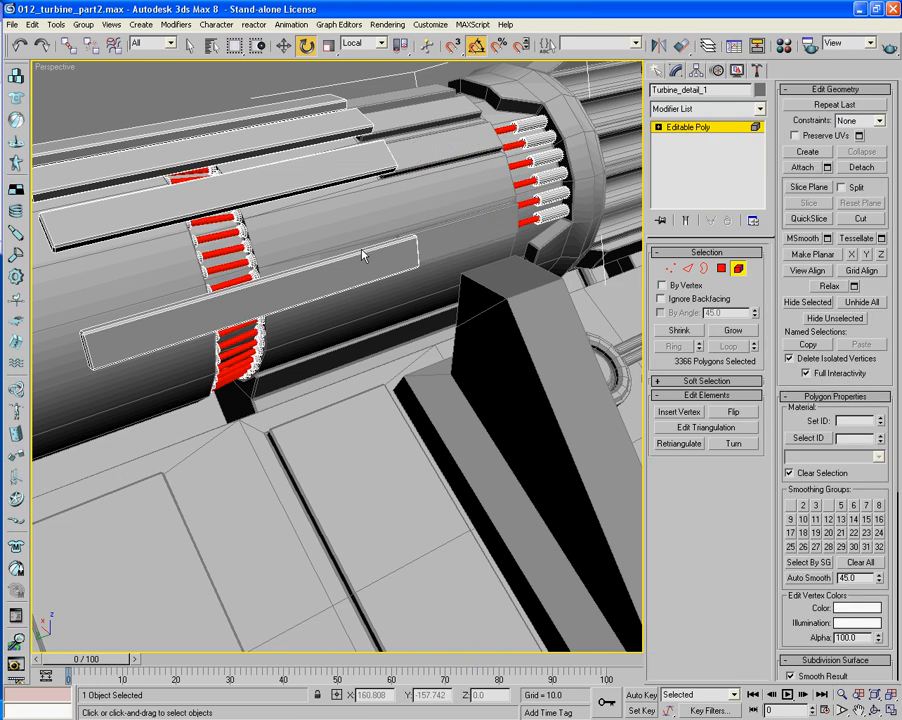
{"action": "left_click", "coordinate": [364, 258]}
{"action": "key", "text": "Delete"}
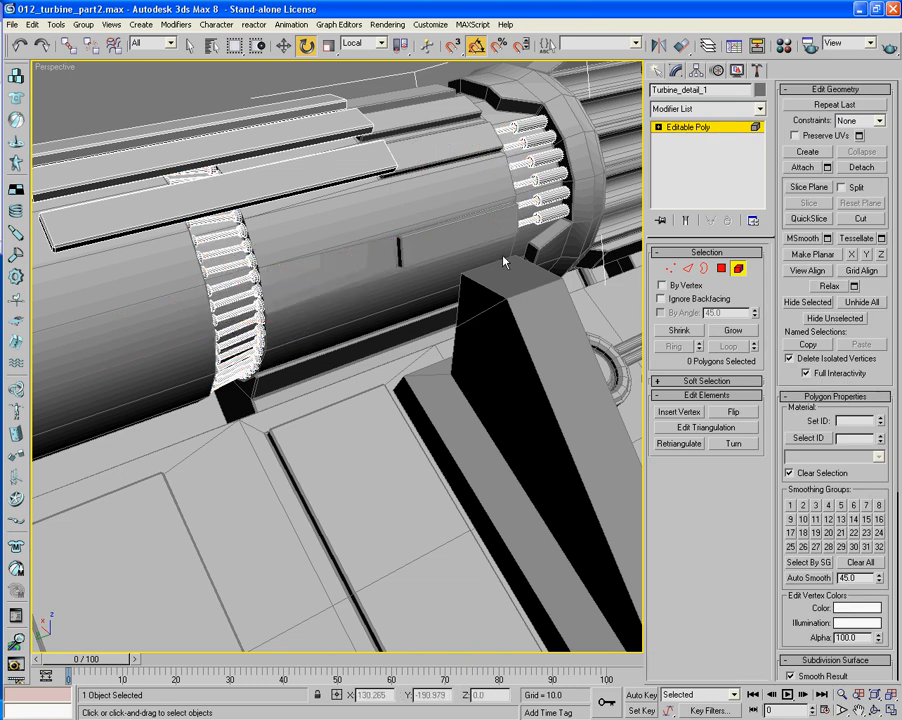
{"action": "left_click", "coordinate": [741, 271]}
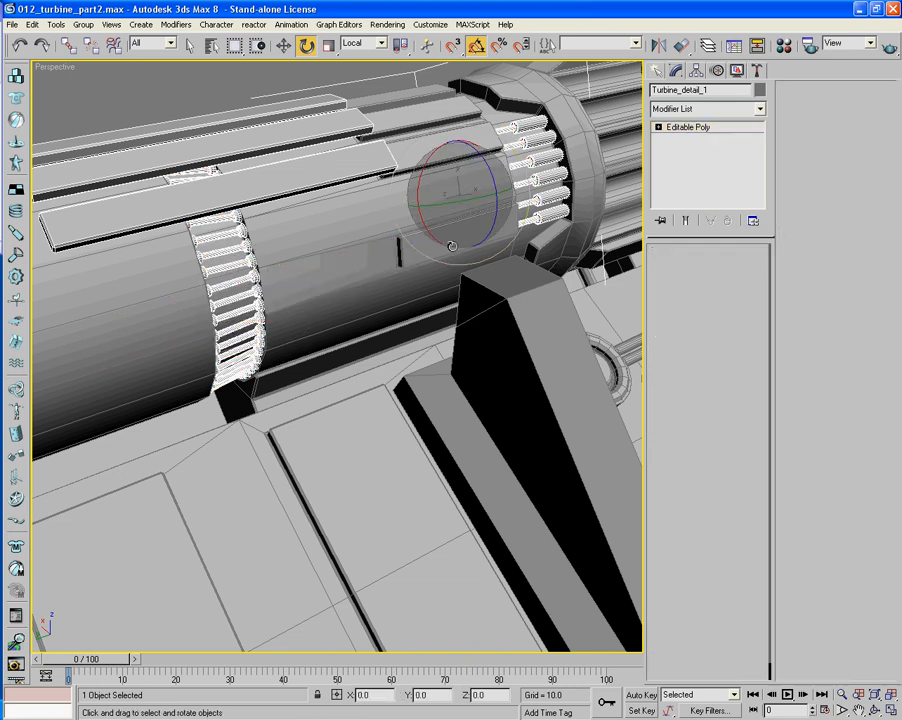
On the turbine body, grow the selection from the raised side panel's face over its surrounding sides and delete those polygons
{"action": "left_click", "coordinate": [445, 240]}
{"action": "left_click", "coordinate": [445, 240]}
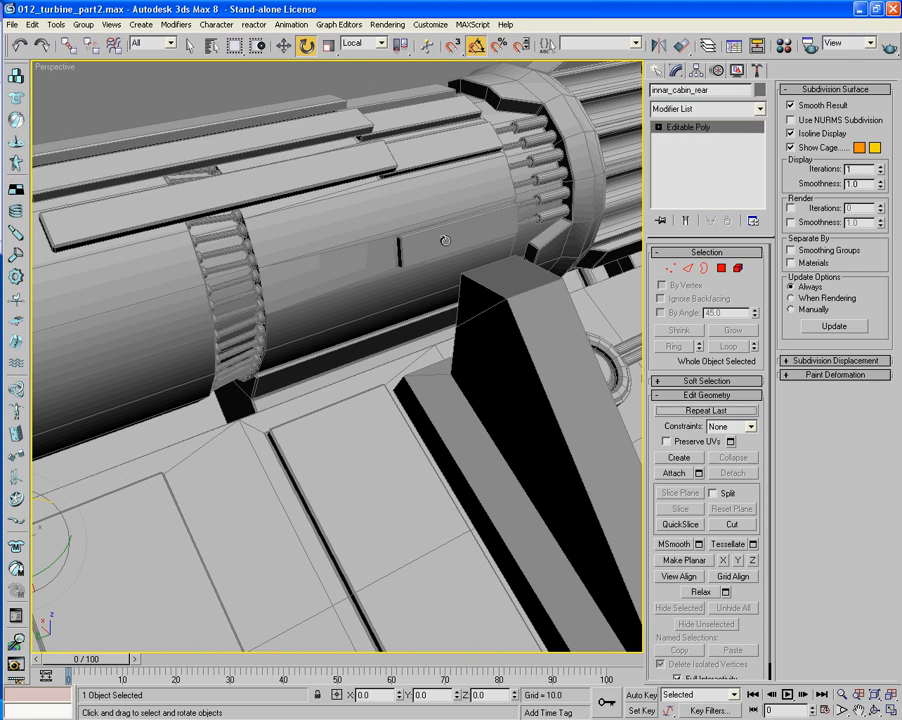
{"action": "left_click", "coordinate": [445, 240]}
{"action": "left_click", "coordinate": [445, 240]}
{"action": "left_click", "coordinate": [445, 240]}
{"action": "middle_click_drag", "start_coordinate": [521, 243], "coordinate": [311, 456], "text": "alt"}
{"action": "scroll", "coordinate": [431, 237], "scroll_direction": "up", "scroll_amount": 3}
{"action": "scroll", "coordinate": [432, 238], "scroll_direction": "up", "scroll_amount": 2}
{"action": "left_click", "coordinate": [719, 268]}
{"action": "left_click", "coordinate": [468, 280]}
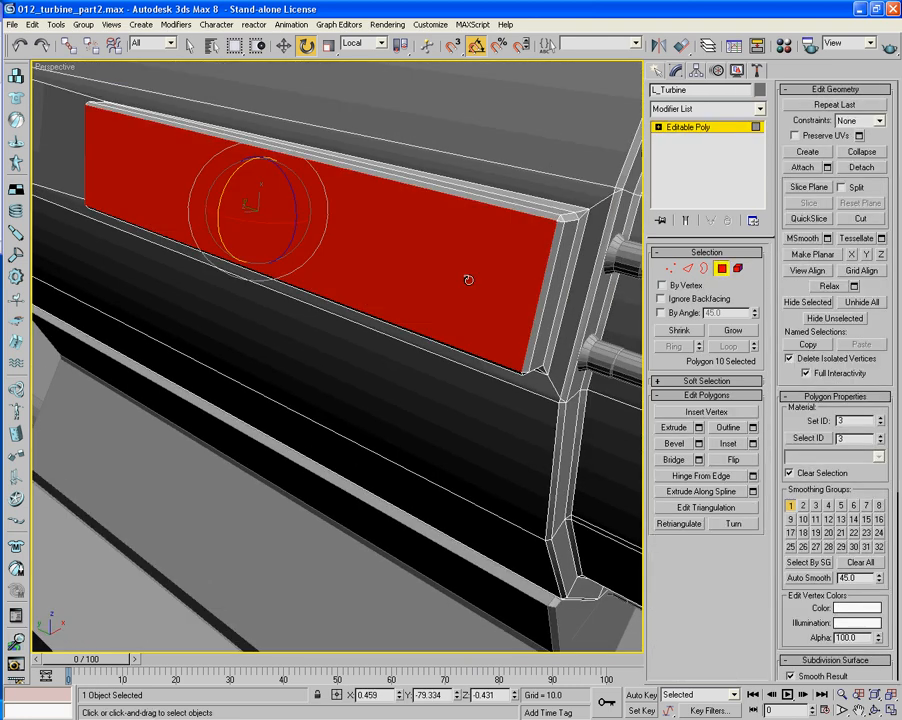
{"action": "left_click", "coordinate": [731, 331]}
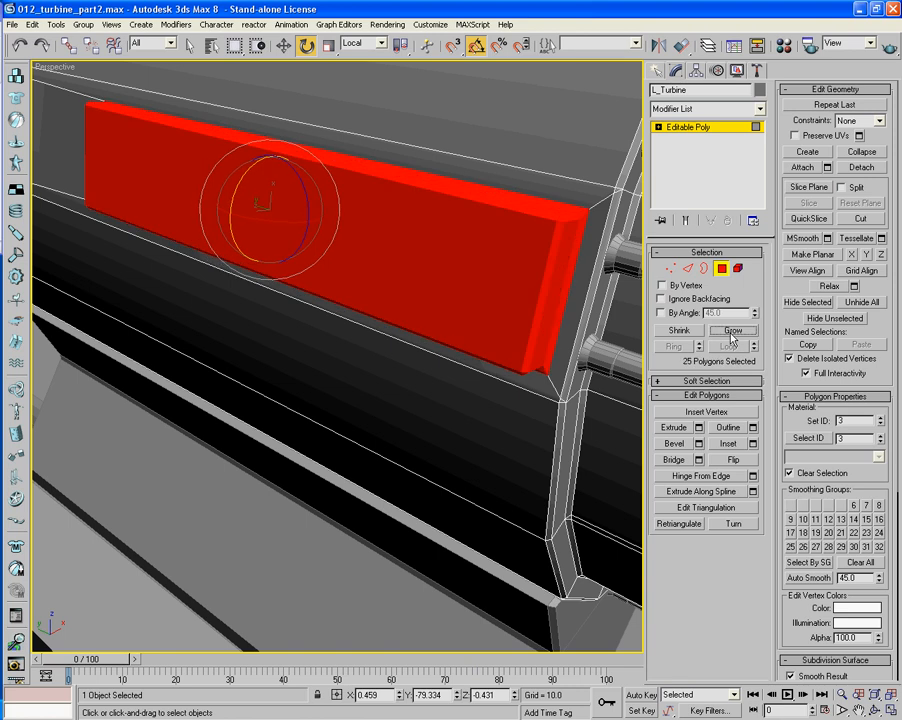
{"action": "left_click", "coordinate": [731, 333]}
{"action": "key", "text": "Delete"}
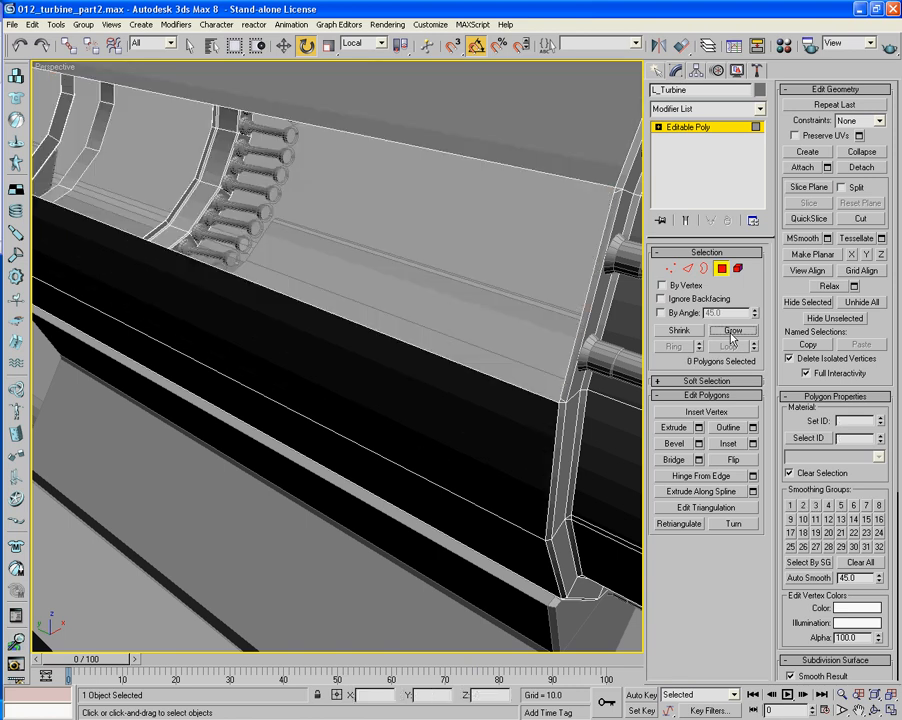
Cap the open border left in the turbine body where the raised panel was
{"action": "left_click", "coordinate": [705, 269]}
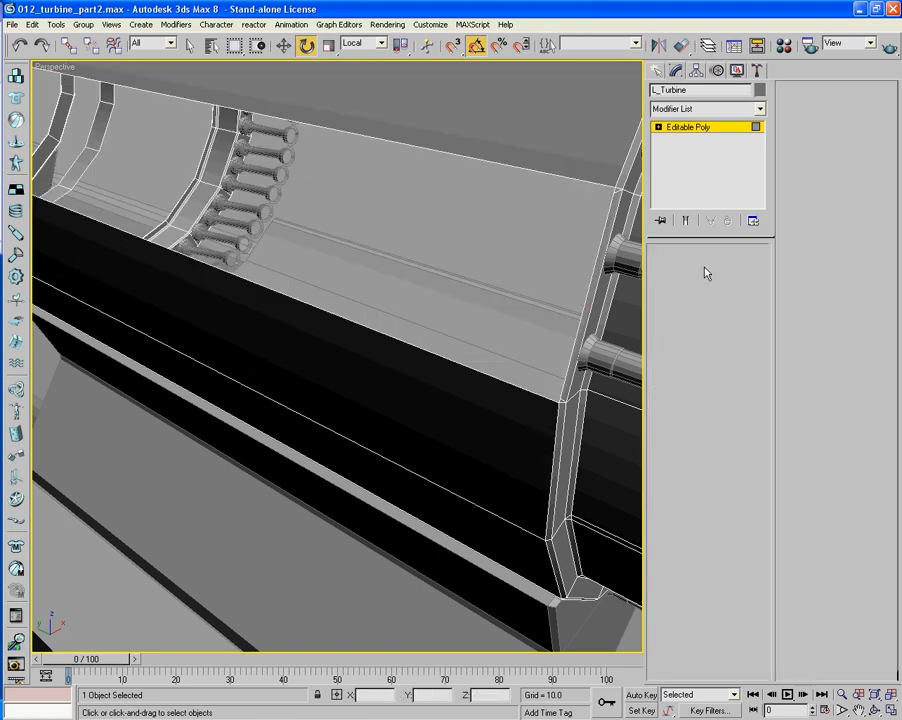
{"action": "left_click", "coordinate": [566, 175]}
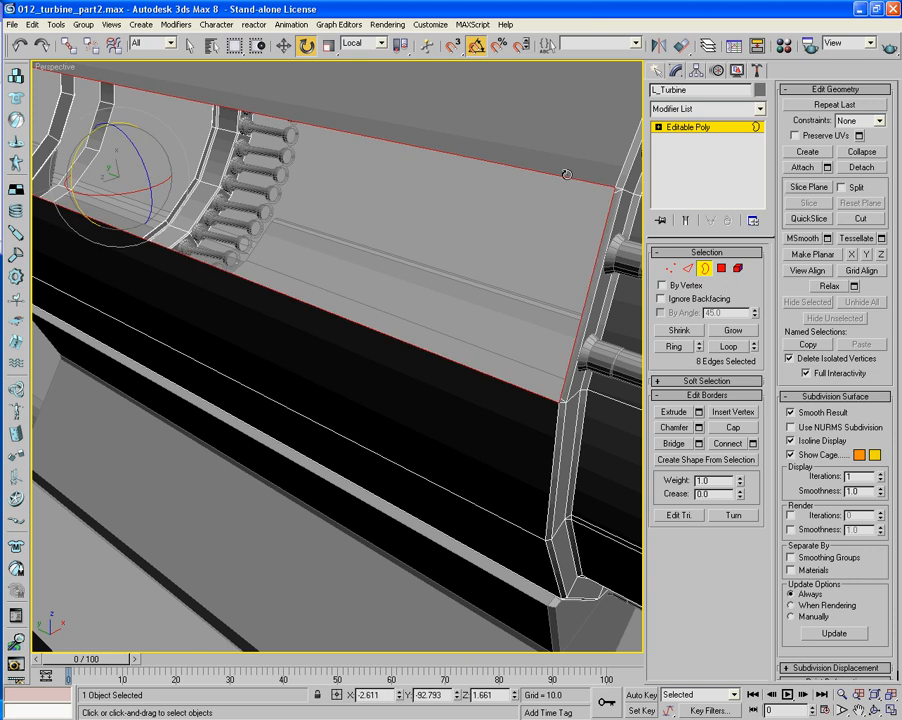
{"action": "left_click", "coordinate": [730, 427]}
Target-weld the surplus vertices around the capped face onto the adjacent corner vertices at both ends, and leave vertex editing
{"action": "middle_click_drag", "start_coordinate": [560, 322], "coordinate": [488, 362]}
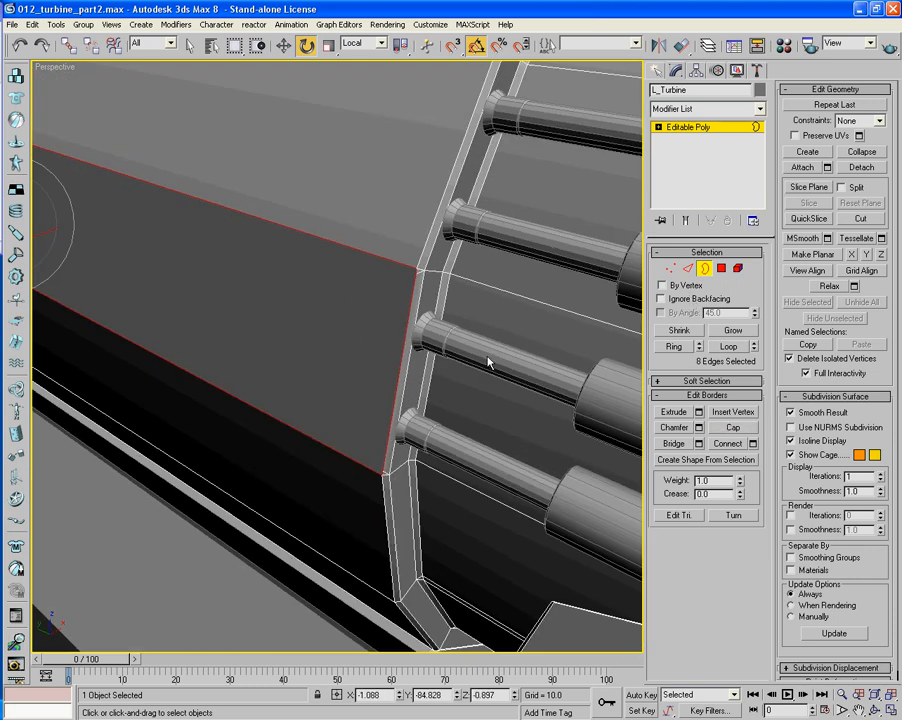
{"action": "left_click", "coordinate": [669, 269]}
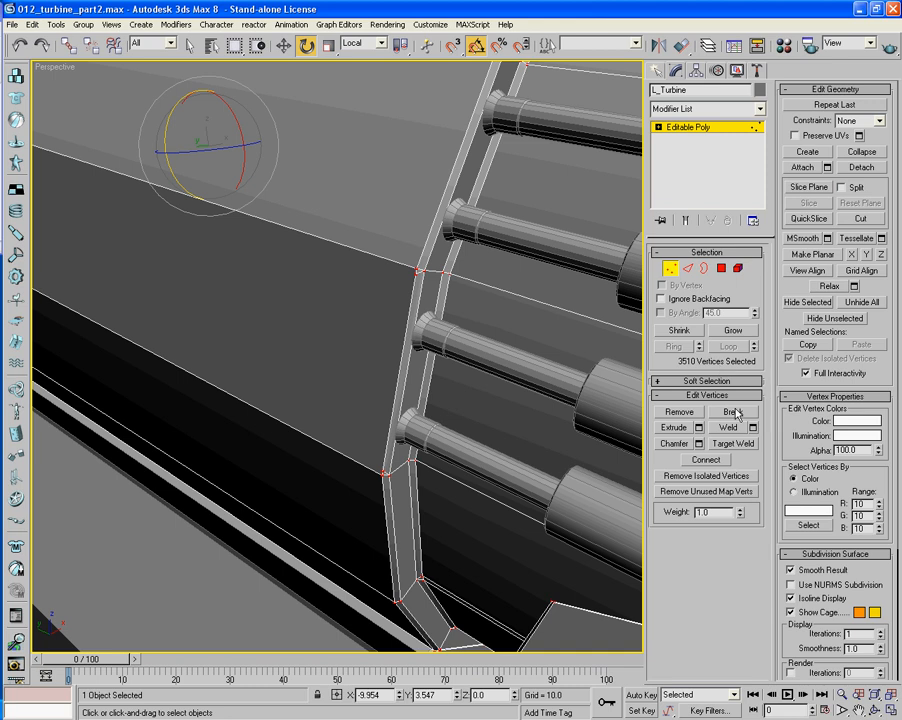
{"action": "left_click", "coordinate": [746, 446]}
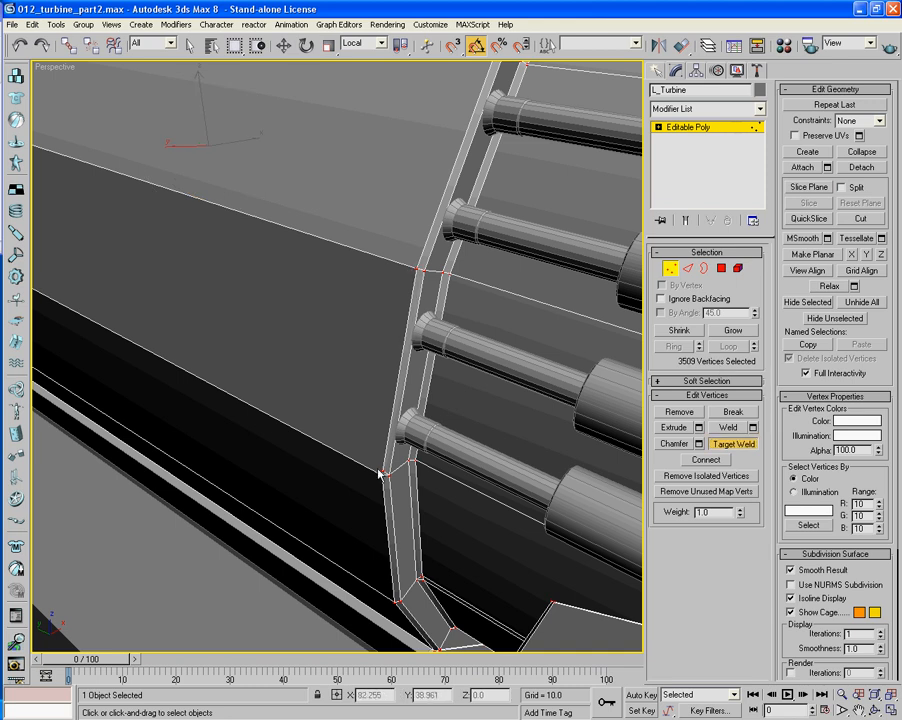
{"action": "middle_click_drag", "start_coordinate": [258, 434], "coordinate": [461, 473]}
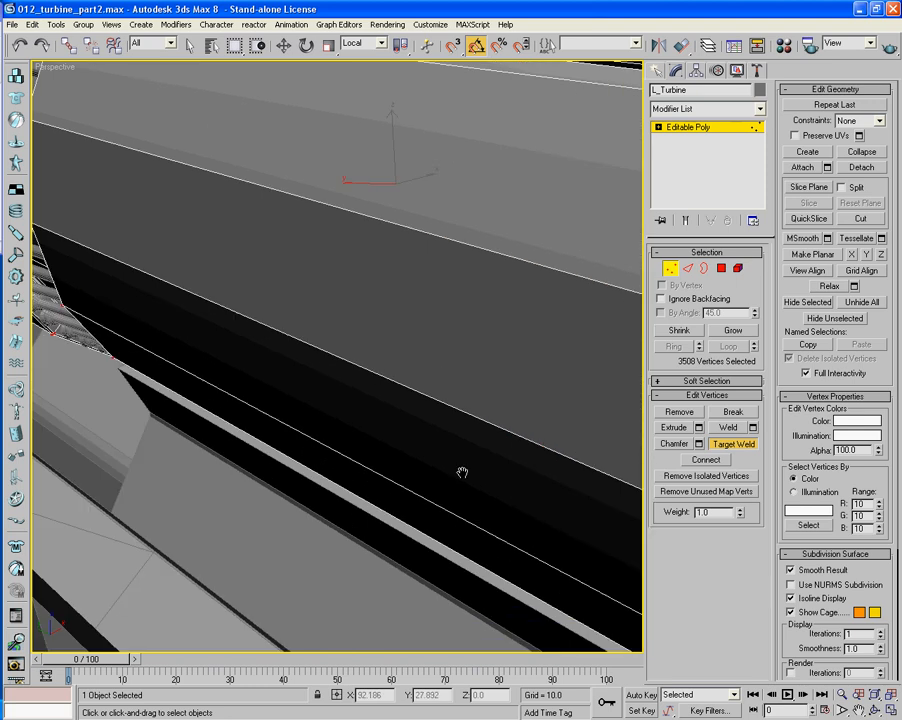
{"action": "scroll", "coordinate": [459, 473], "scroll_direction": "down", "scroll_amount": 4}
{"action": "middle_click_drag", "start_coordinate": [354, 441], "coordinate": [425, 437], "text": "alt"}
{"action": "middle_click_drag", "start_coordinate": [305, 451], "coordinate": [515, 612]}
{"action": "scroll", "coordinate": [450, 428], "scroll_direction": "up", "scroll_amount": 4}
{"action": "scroll", "coordinate": [439, 455], "scroll_direction": "up", "scroll_amount": 4}
{"action": "scroll", "coordinate": [469, 607], "scroll_direction": "down", "scroll_amount": 4}
{"action": "left_click", "coordinate": [669, 270]}
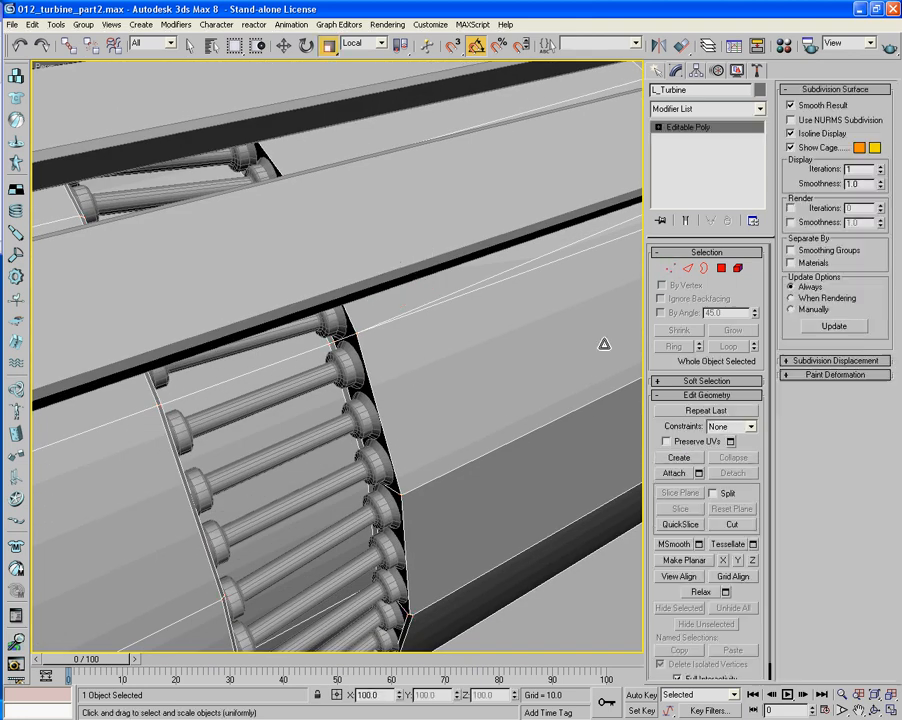
Chamfer four body edges along the rim of the rod-filled groove by a small amount, giving a narrow strip beside the rim
{"action": "mouse_move", "coordinate": [508, 383]}
{"action": "middle_mouse_down", "text": "alt"}
{"action": "mouse_move", "coordinate": [473, 441]}
{"action": "mouse_move", "coordinate": [506, 391]}
{"action": "middle_mouse_up", "text": "alt"}
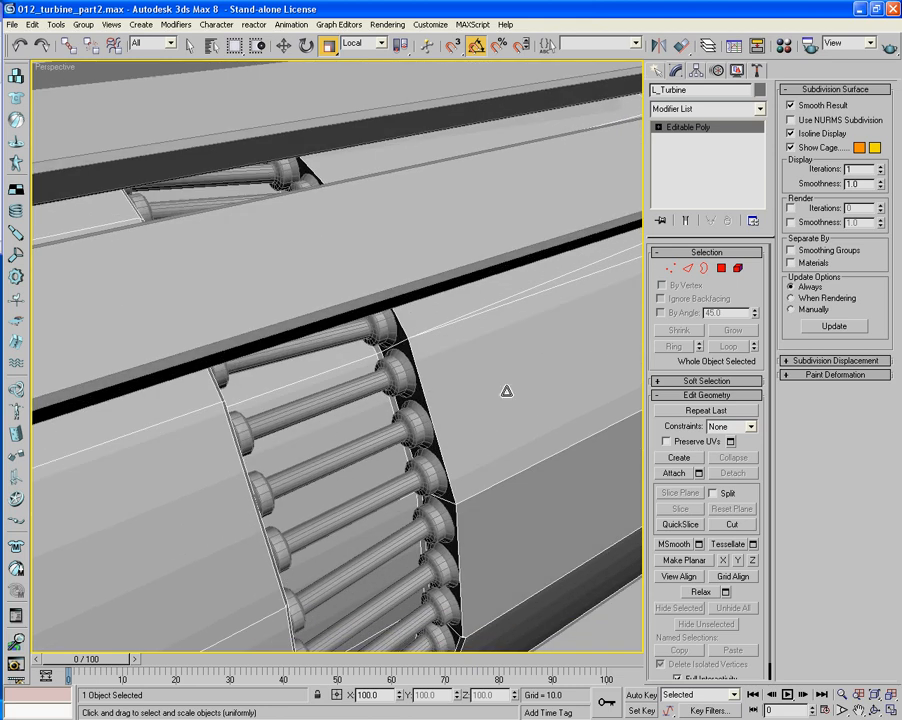
{"action": "left_click", "coordinate": [689, 270]}
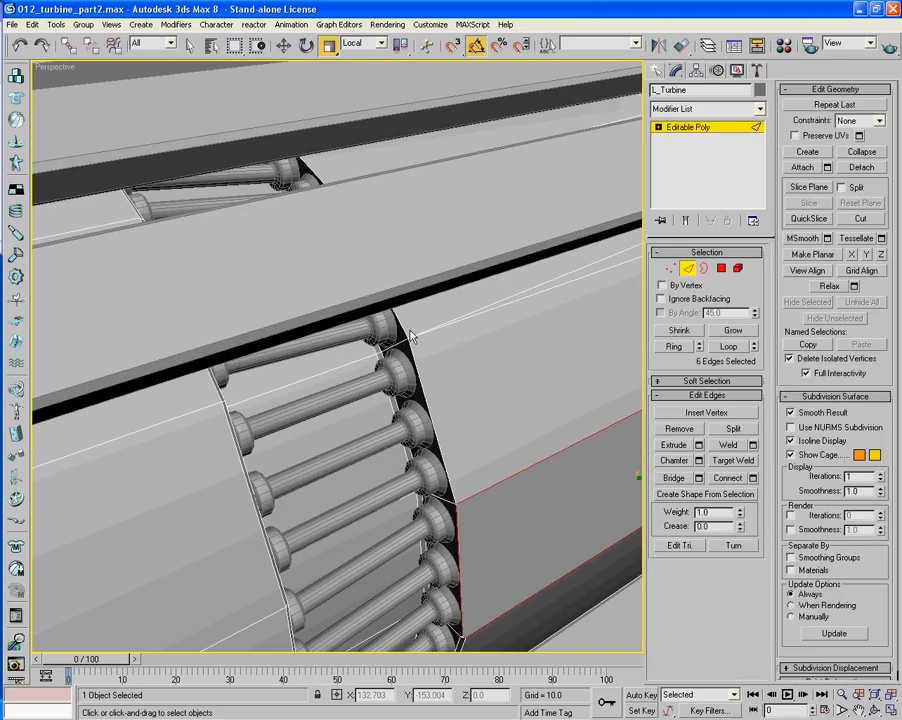
{"action": "left_click", "coordinate": [401, 330]}
{"action": "left_click", "coordinate": [431, 409], "text": "ctrl"}
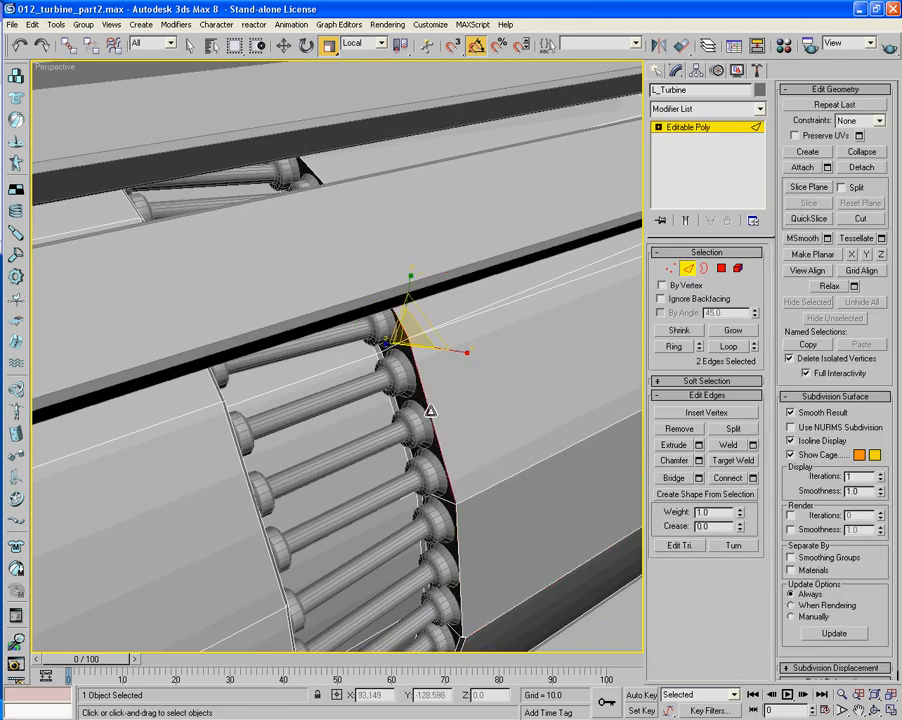
{"action": "middle_click_drag", "start_coordinate": [410, 365], "coordinate": [479, 445]}
{"action": "left_click", "coordinate": [457, 386], "text": "ctrl"}
{"action": "scroll", "coordinate": [447, 387], "scroll_direction": "down", "scroll_amount": 2}
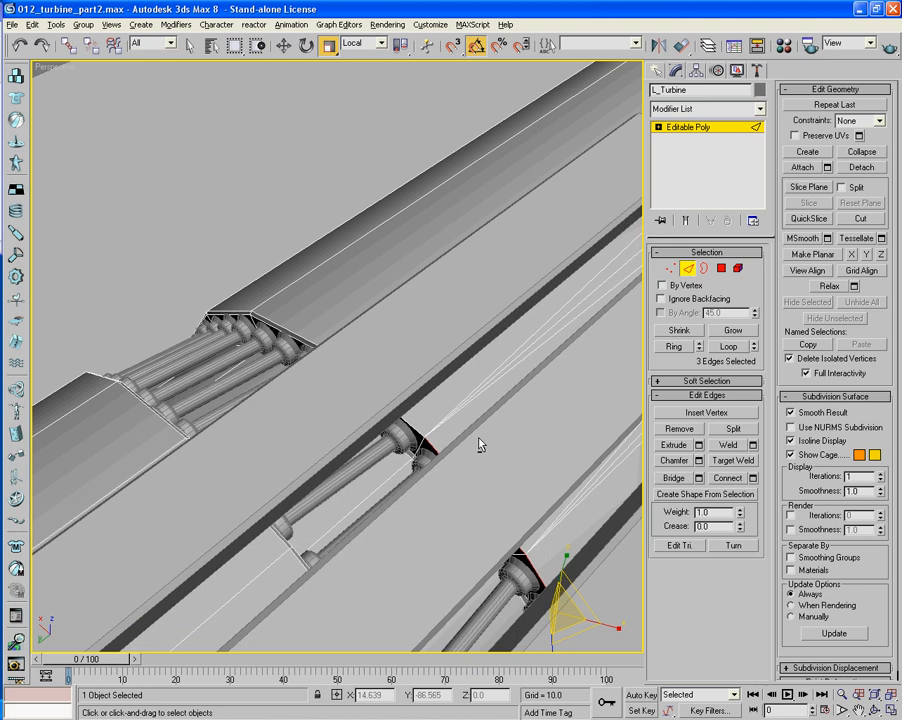
{"action": "scroll", "coordinate": [330, 330], "scroll_direction": "up", "scroll_amount": 4}
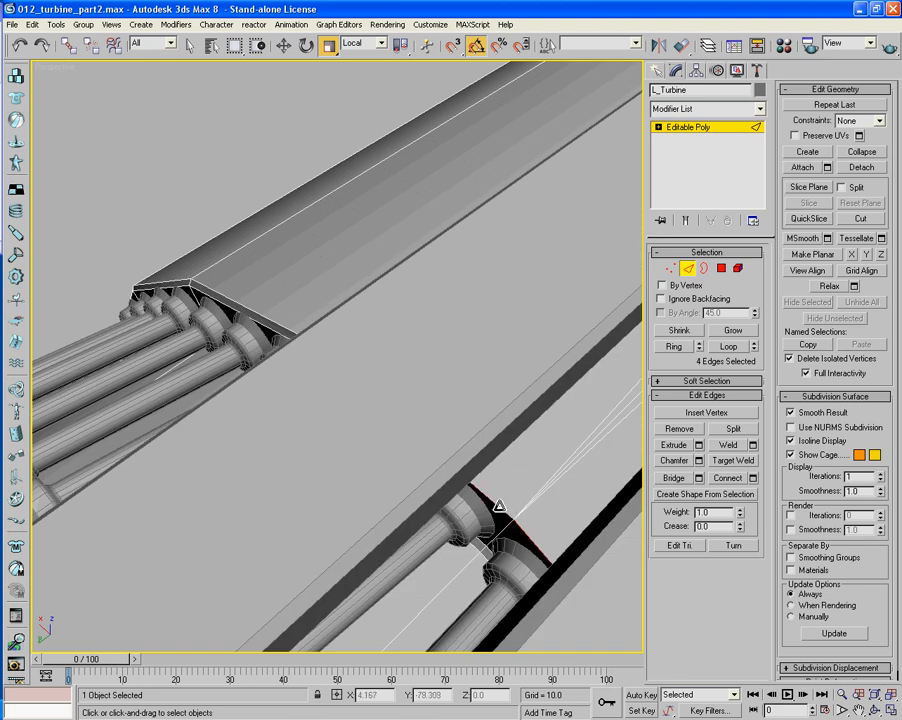
{"action": "scroll", "coordinate": [524, 527], "scroll_direction": "down", "scroll_amount": 5}
{"action": "middle_click_drag", "start_coordinate": [606, 622], "coordinate": [568, 471], "text": "alt"}
{"action": "scroll", "coordinate": [572, 537], "scroll_direction": "up", "scroll_amount": 6}
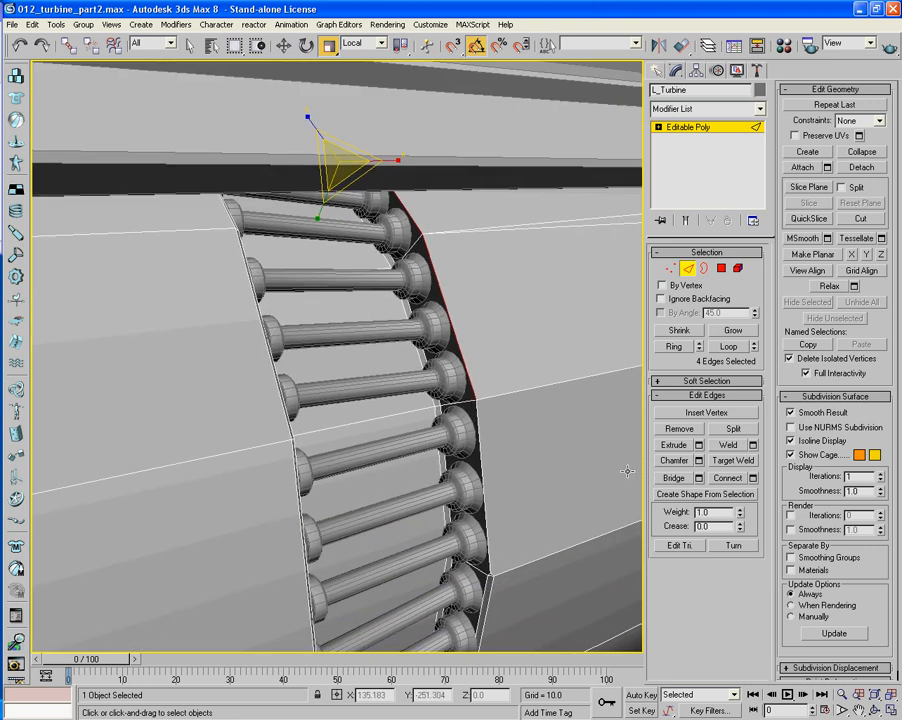
{"action": "left_click", "coordinate": [699, 461]}
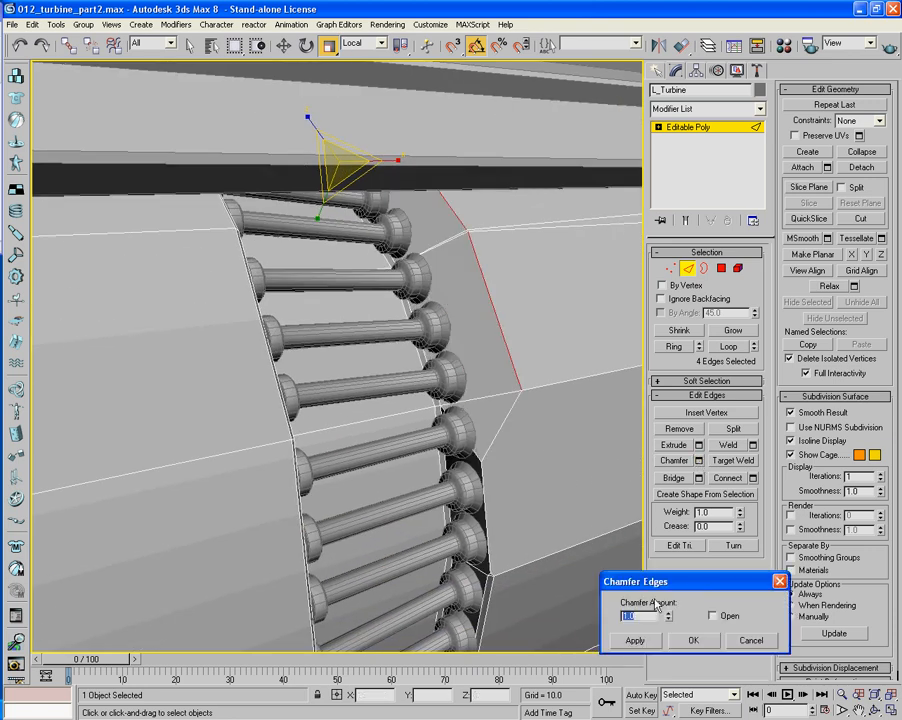
{"action": "left_click_drag", "start_coordinate": [668, 619], "coordinate": [674, 684]}
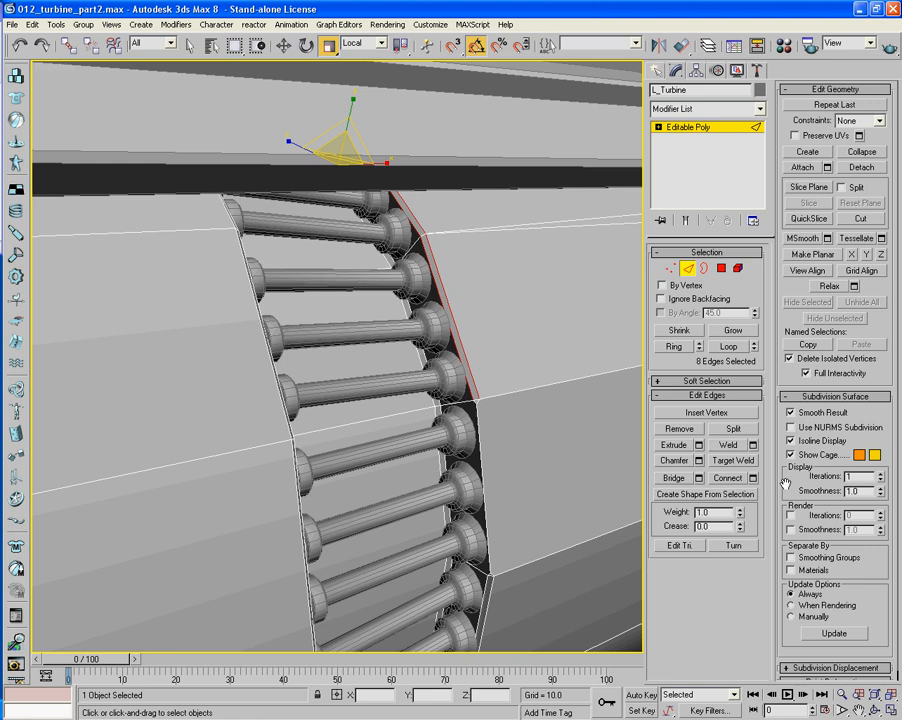
Cut a new edge across the capped face close to the groove's rim, continuing the chamfered strip between its two long edges
{"action": "left_click", "coordinate": [861, 219]}
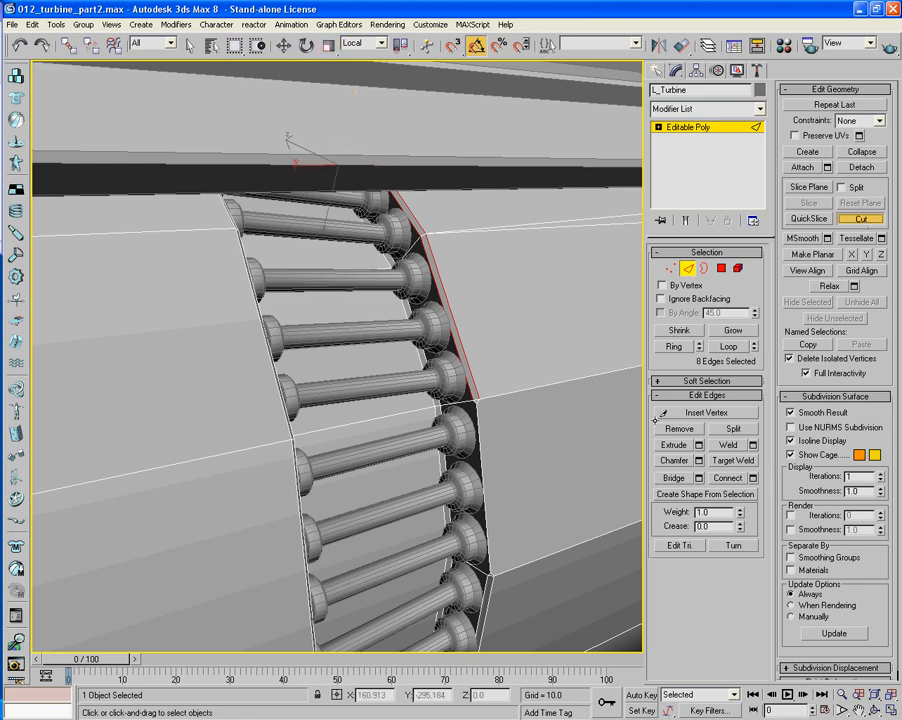
{"action": "left_click", "coordinate": [493, 572]}
{"action": "left_click", "coordinate": [481, 398]}
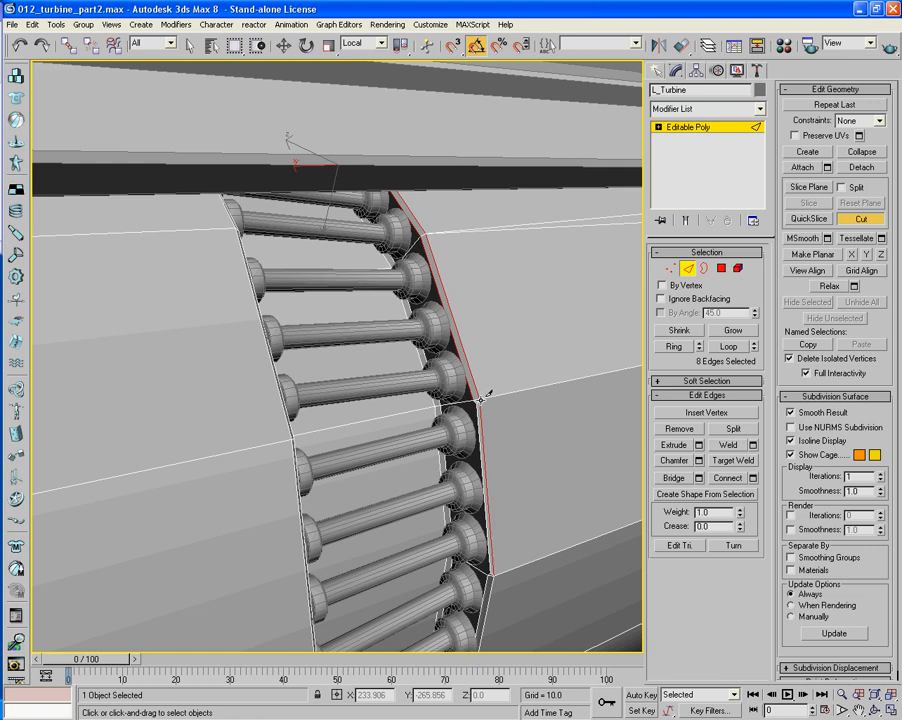
{"action": "left_click", "coordinate": [477, 464]}
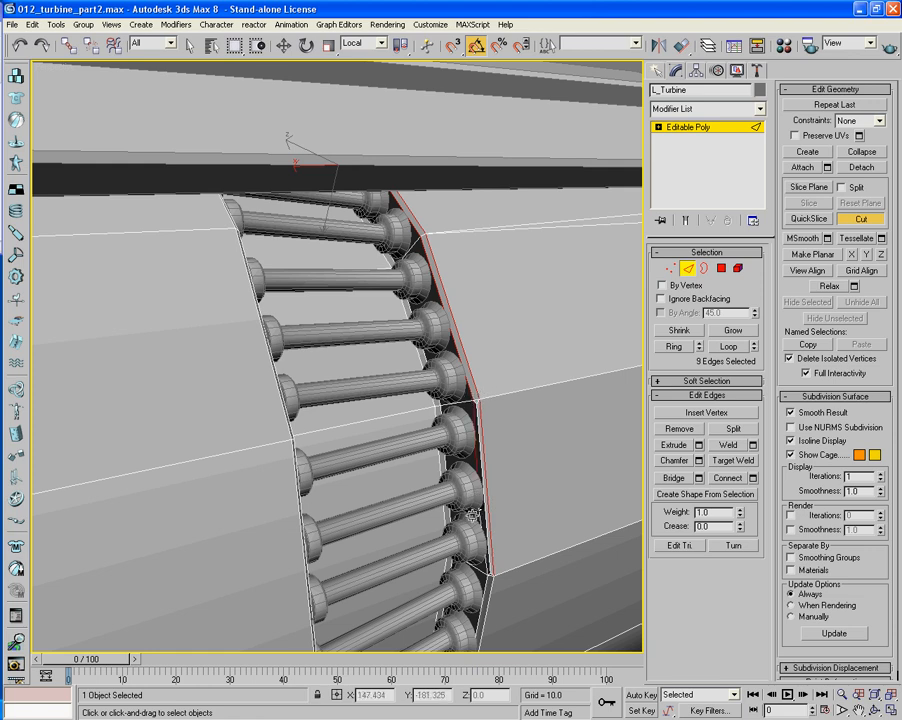
Finish the cut along the groove's rim at the lower corner of the narrow strip
{"action": "left_click", "coordinate": [487, 572]}
{"action": "middle_click_drag", "start_coordinate": [498, 597], "coordinate": [493, 505]}
{"action": "scroll", "coordinate": [498, 598], "scroll_direction": "up", "scroll_amount": 4}
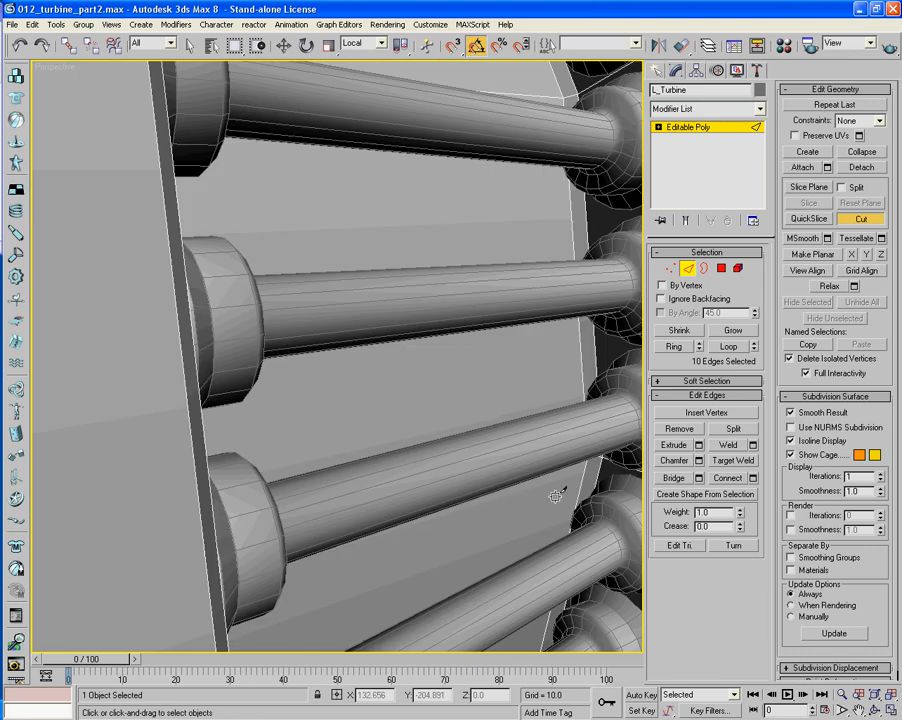
{"action": "scroll", "coordinate": [440, 528], "scroll_direction": "up", "scroll_amount": 2}
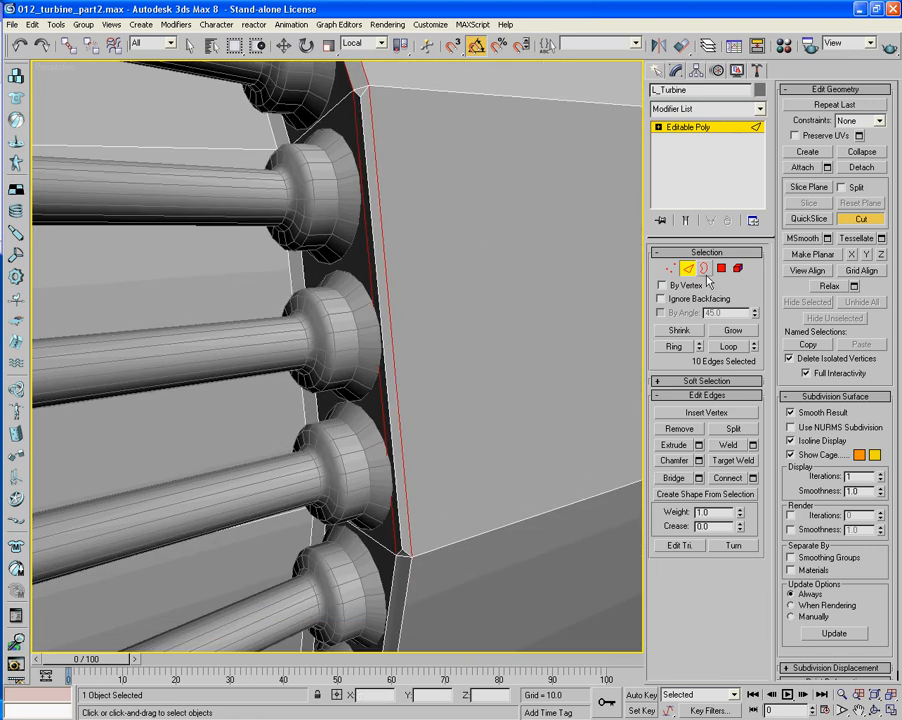
Delete the narrow strip face along the groove's rim and the tiny leftover triangular faces at both its ends
{"action": "key", "text": "4"}
{"action": "left_click", "coordinate": [372, 270]}
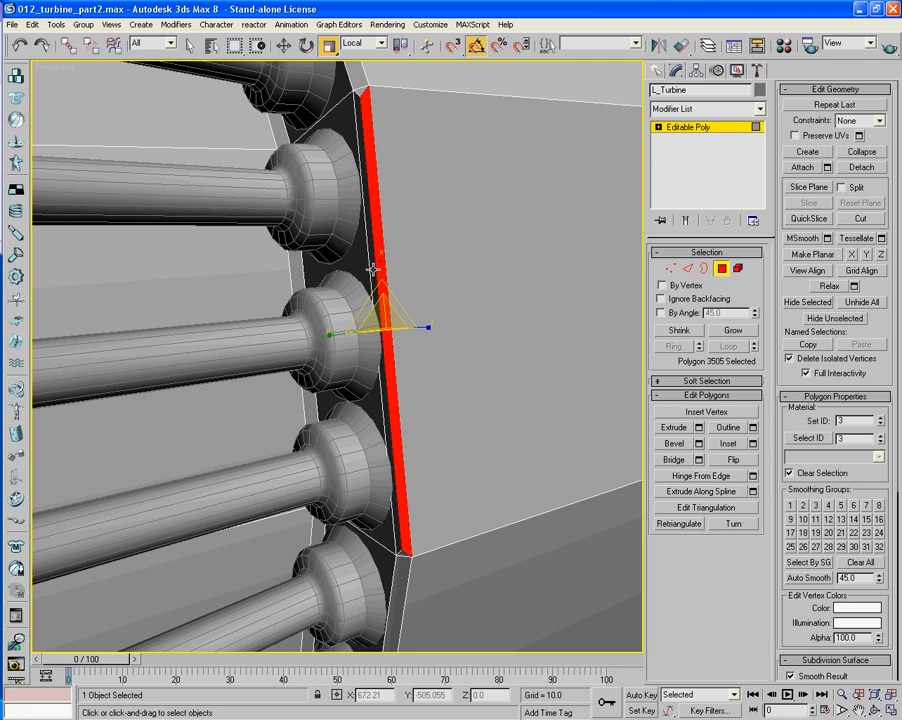
{"action": "left_click", "coordinate": [425, 279]}
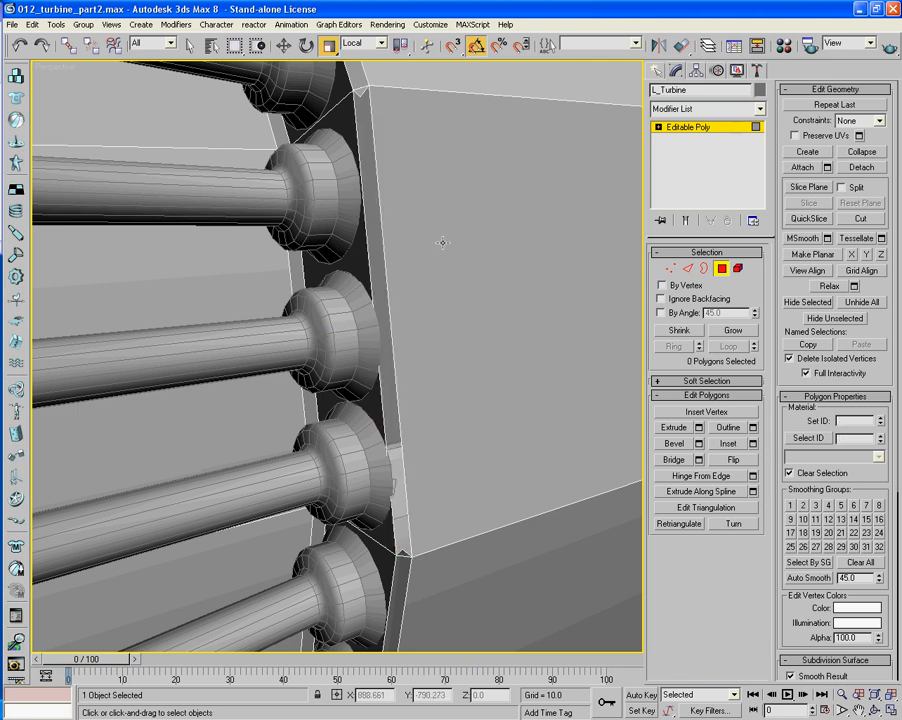
{"action": "left_click", "coordinate": [357, 89]}
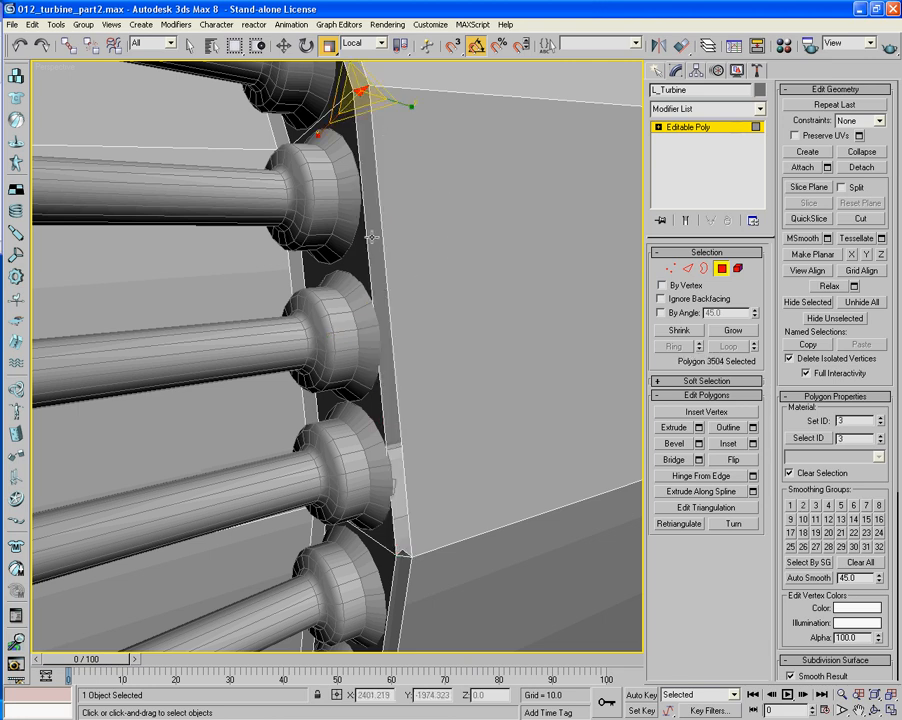
{"action": "left_click", "coordinate": [444, 511]}
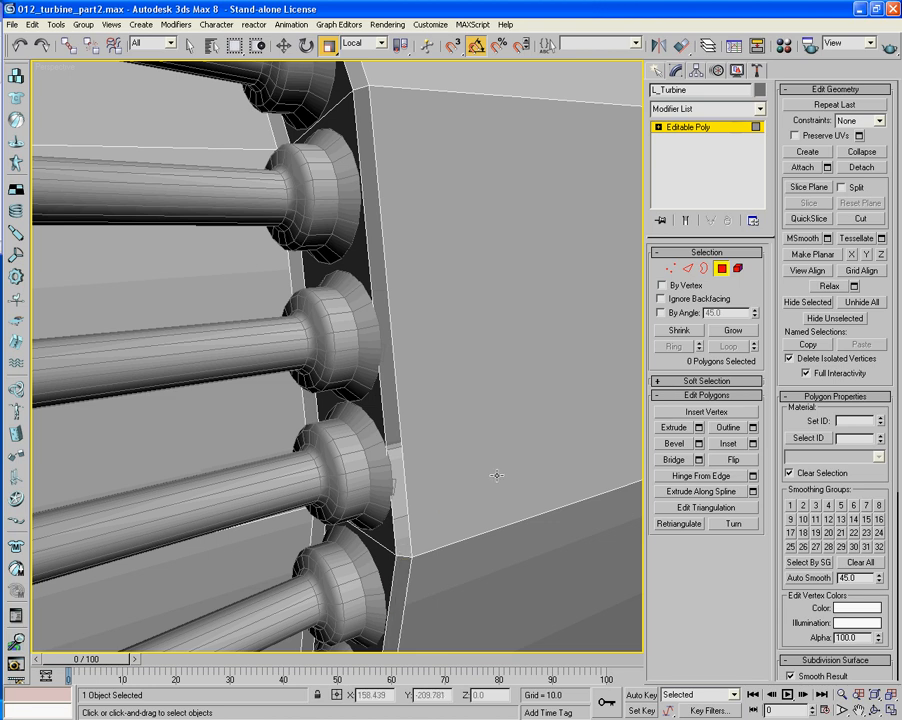
Cap the open border left along the groove's rim with a single strip face
{"action": "left_click", "coordinate": [702, 268]}
{"action": "left_click", "coordinate": [384, 272]}
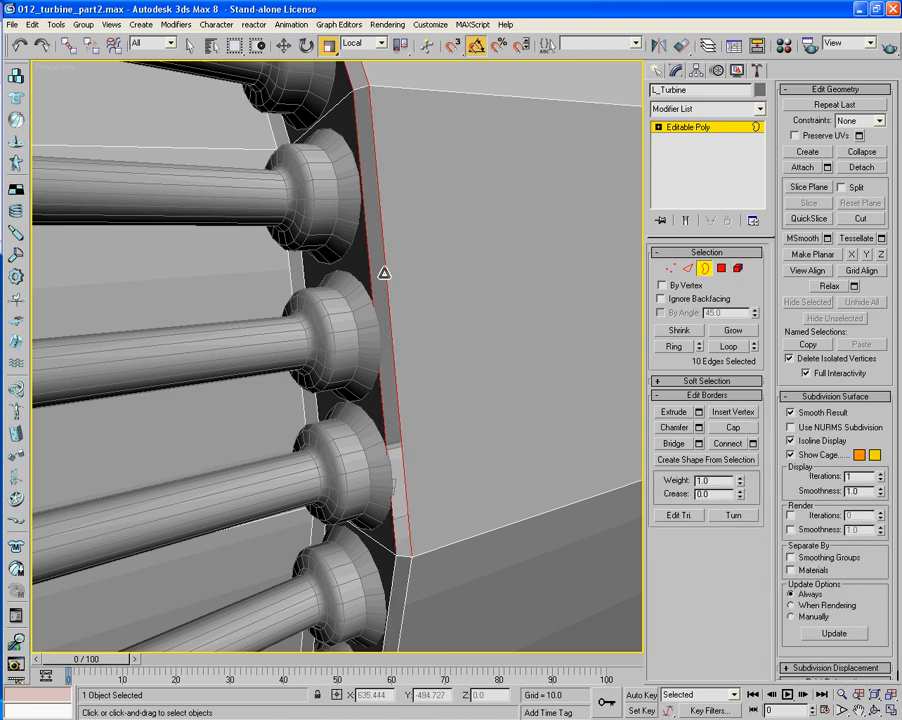
{"action": "left_click", "coordinate": [384, 272]}
{"action": "left_click", "coordinate": [731, 428]}
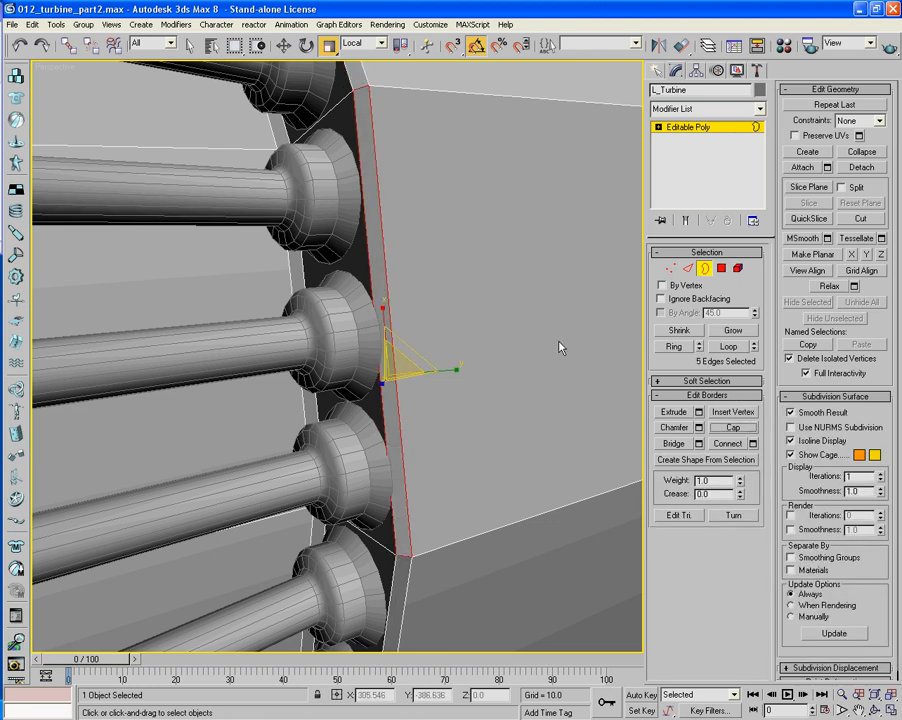
{"action": "scroll", "coordinate": [506, 341], "scroll_direction": "down", "scroll_amount": 5}
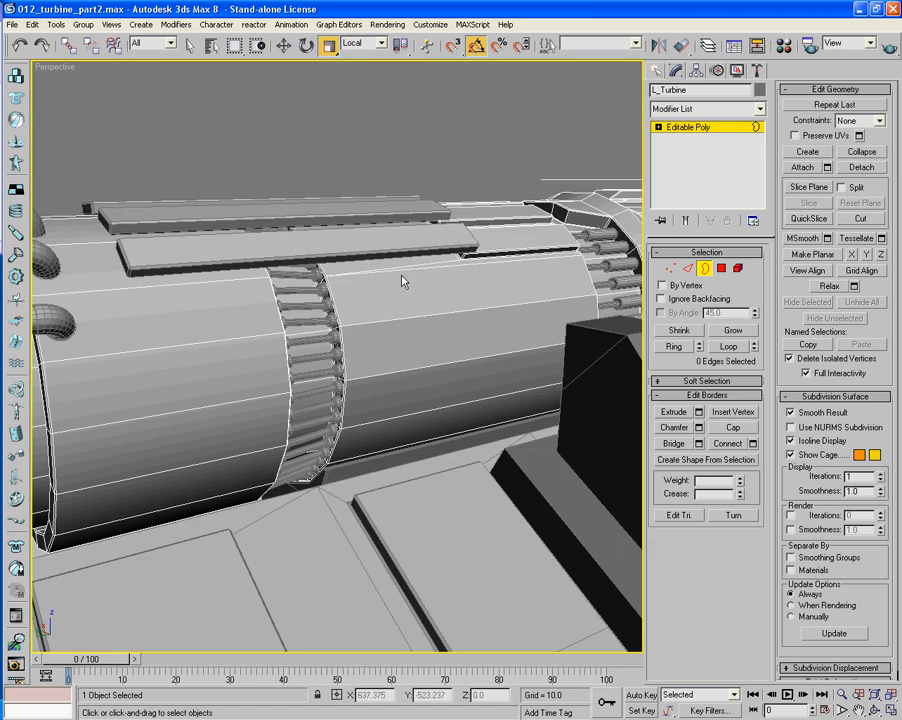
Delete the long body face under the fin, next to the rod-filled groove on the other side of the turbine
{"action": "scroll", "coordinate": [436, 281], "scroll_direction": "up", "scroll_amount": 8}
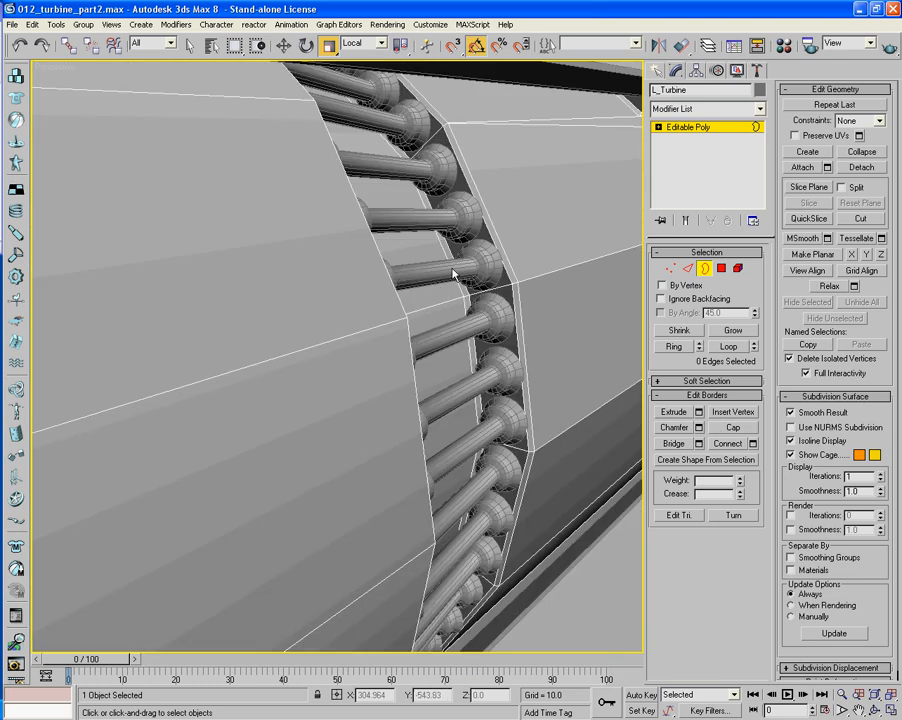
{"action": "middle_click_drag", "start_coordinate": [445, 295], "coordinate": [381, 382], "text": "alt"}
{"action": "left_click", "coordinate": [721, 268]}
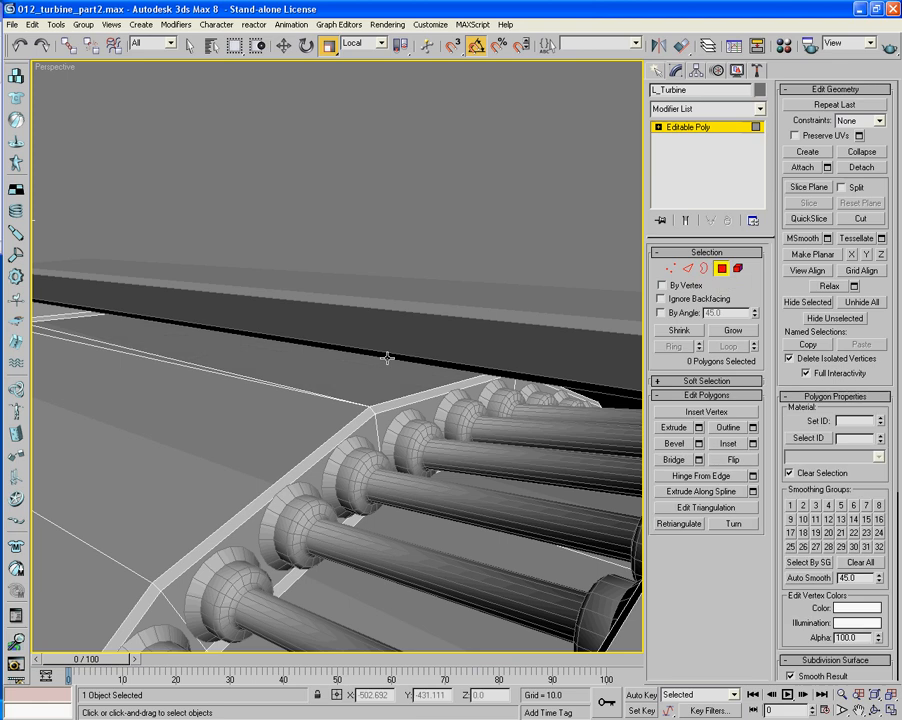
{"action": "left_click", "coordinate": [722, 270]}
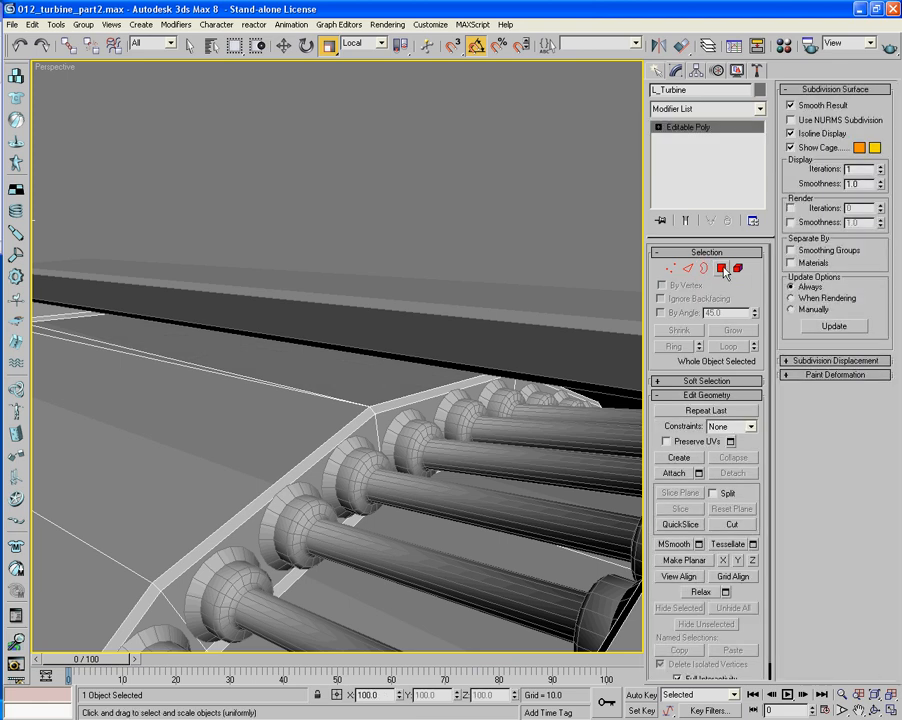
{"action": "scroll", "coordinate": [398, 293], "scroll_direction": "down", "scroll_amount": 8}
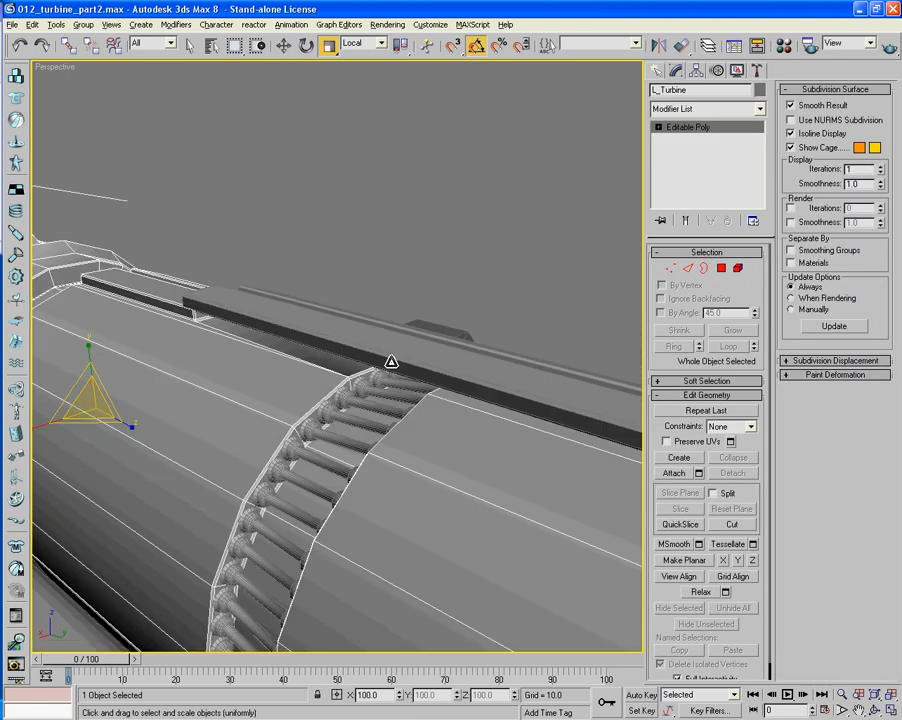
{"action": "scroll", "coordinate": [391, 361], "scroll_direction": "up", "scroll_amount": 6}
{"action": "key", "text": "4"}
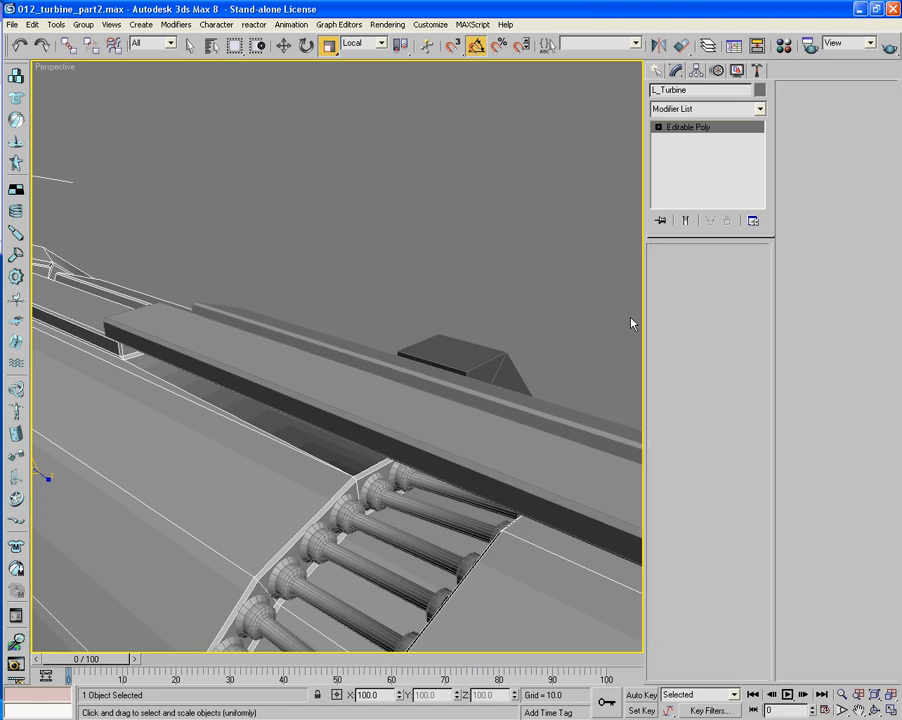
{"action": "left_click", "coordinate": [352, 446]}
{"action": "key", "text": "Delete"}
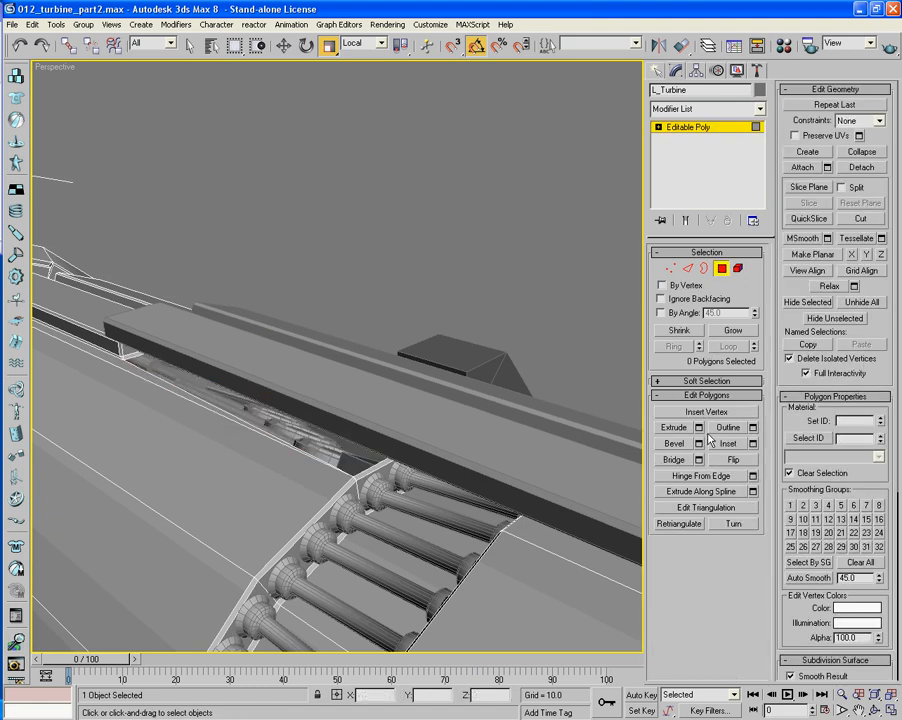
Cap the hole under the fin with one new face and leave border editing
{"action": "key", "text": "3"}
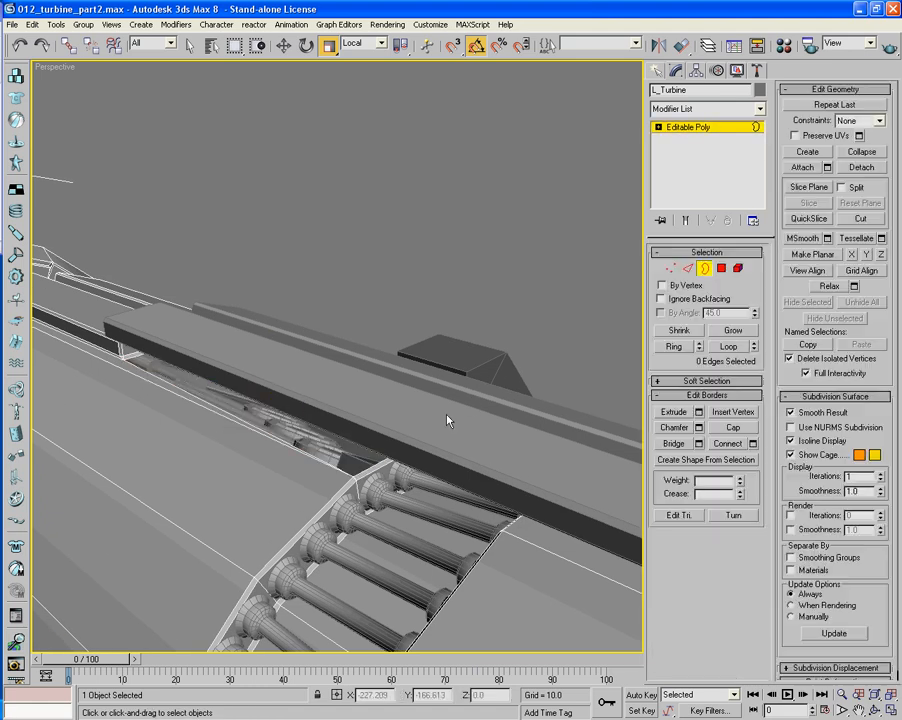
{"action": "left_click", "coordinate": [349, 478]}
{"action": "left_click", "coordinate": [732, 428]}
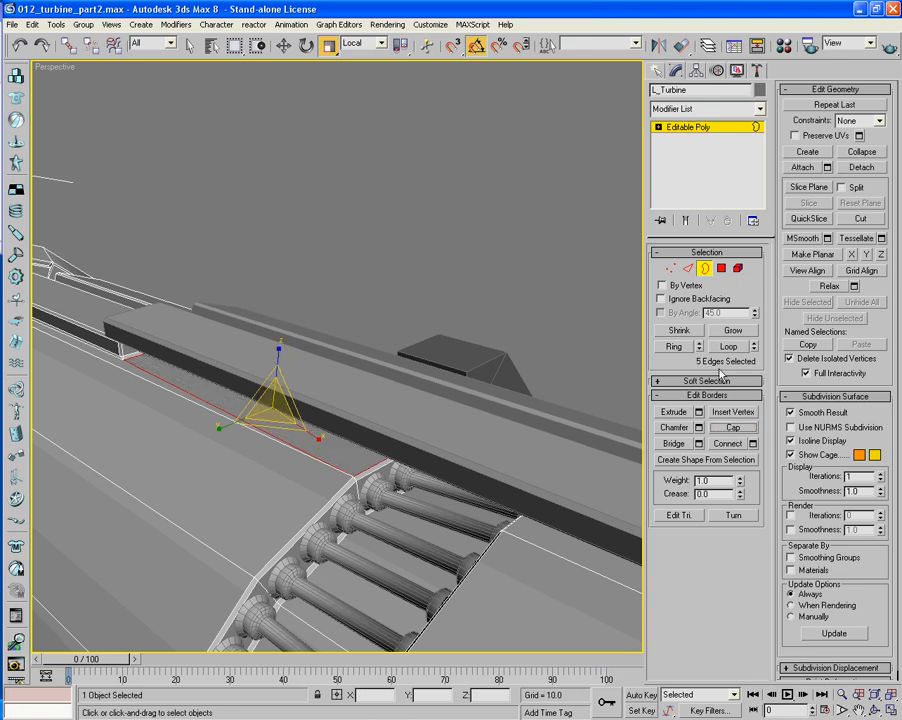
{"action": "left_click", "coordinate": [707, 271]}
Try to inset the newly capped face under the fin
{"action": "middle_click_drag", "start_coordinate": [399, 550], "coordinate": [498, 415], "text": "alt"}
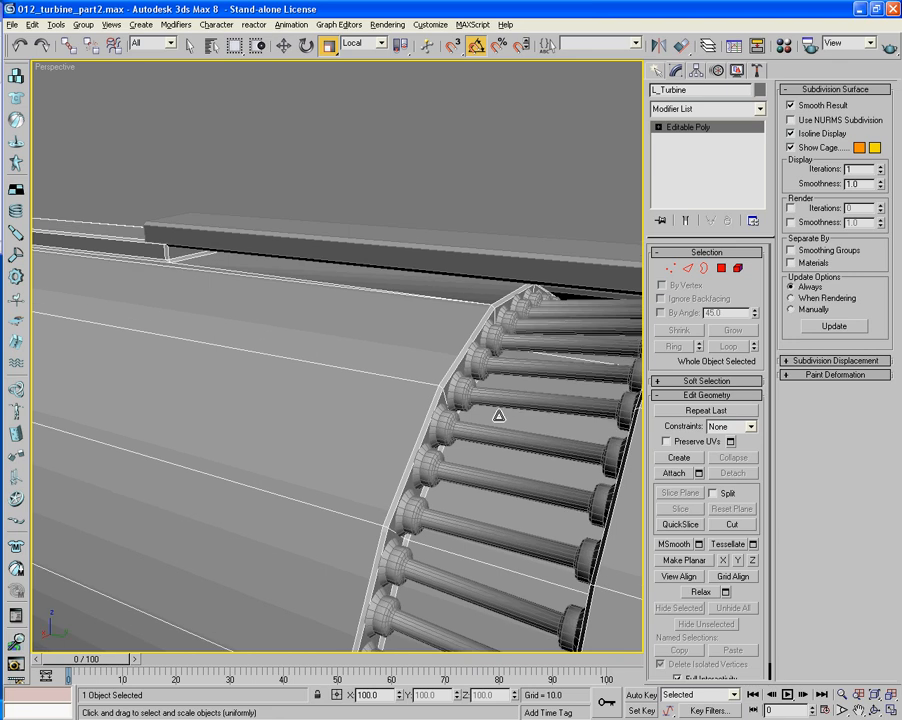
{"action": "left_click", "coordinate": [721, 268]}
{"action": "left_click", "coordinate": [470, 285]}
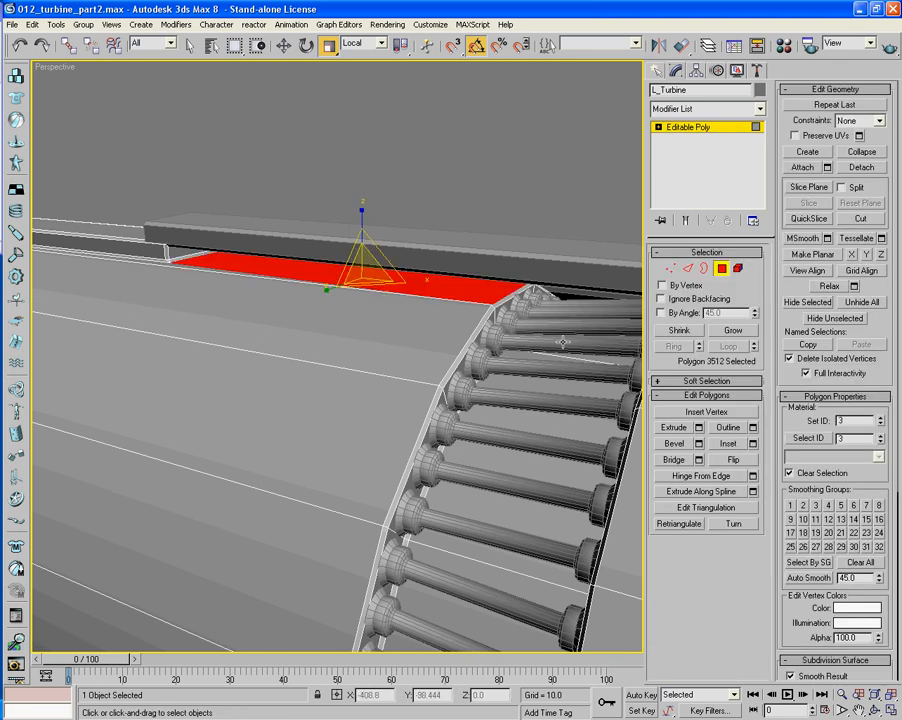
{"action": "left_click", "coordinate": [728, 444]}
{"action": "left_click_drag", "start_coordinate": [487, 282], "coordinate": [487, 290]}
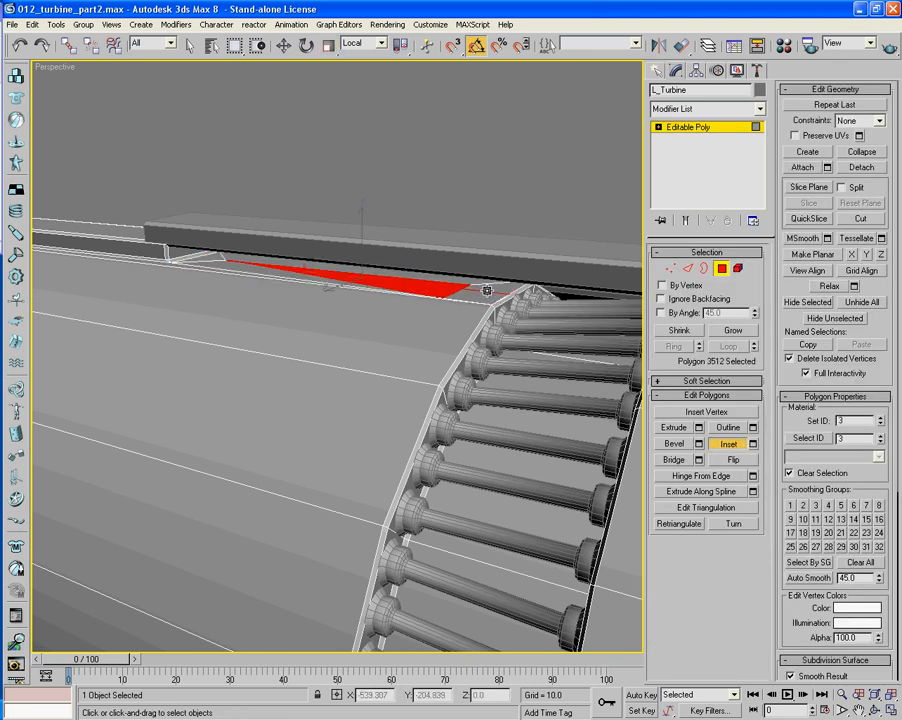
Weld the overlapping vertices at one groove-side corner of the capped face with a 0.09 weld threshold
{"action": "mouse_move", "coordinate": [487, 290]}
{"action": "middle_mouse_down", "text": "alt"}
{"action": "mouse_move", "coordinate": [497, 316]}
{"action": "mouse_move", "coordinate": [495, 379]}
{"action": "mouse_move", "coordinate": [471, 393]}
{"action": "mouse_move", "coordinate": [483, 466]}
{"action": "mouse_move", "coordinate": [408, 397]}
{"action": "mouse_move", "coordinate": [445, 551]}
{"action": "mouse_move", "coordinate": [376, 484]}
{"action": "mouse_move", "coordinate": [388, 486]}
{"action": "middle_mouse_up", "text": "alt"}
{"action": "key", "text": "F3"}
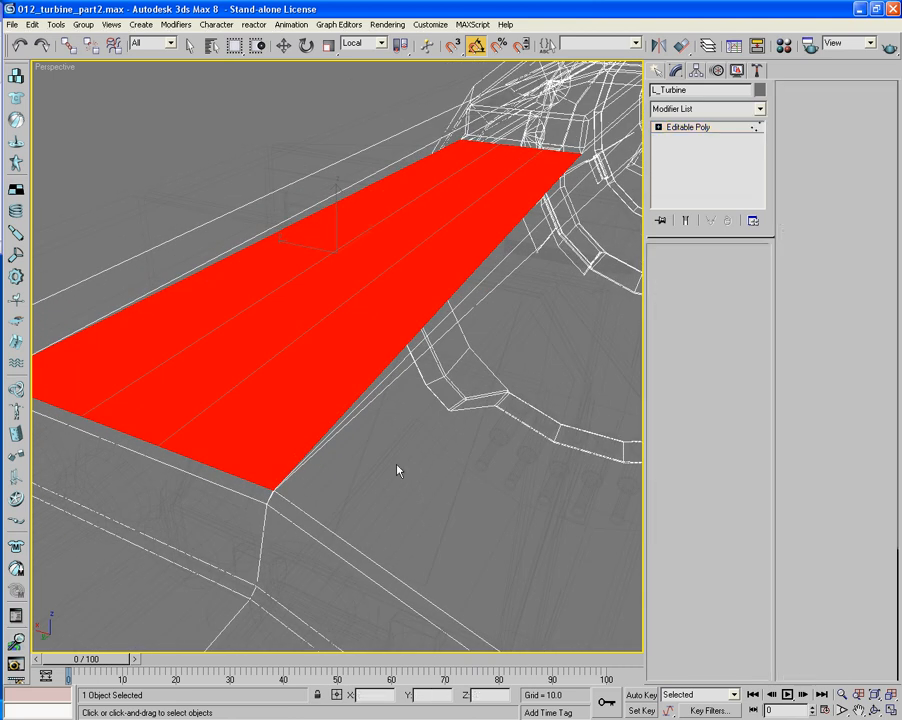
{"action": "left_click_drag", "start_coordinate": [254, 466], "coordinate": [305, 520]}
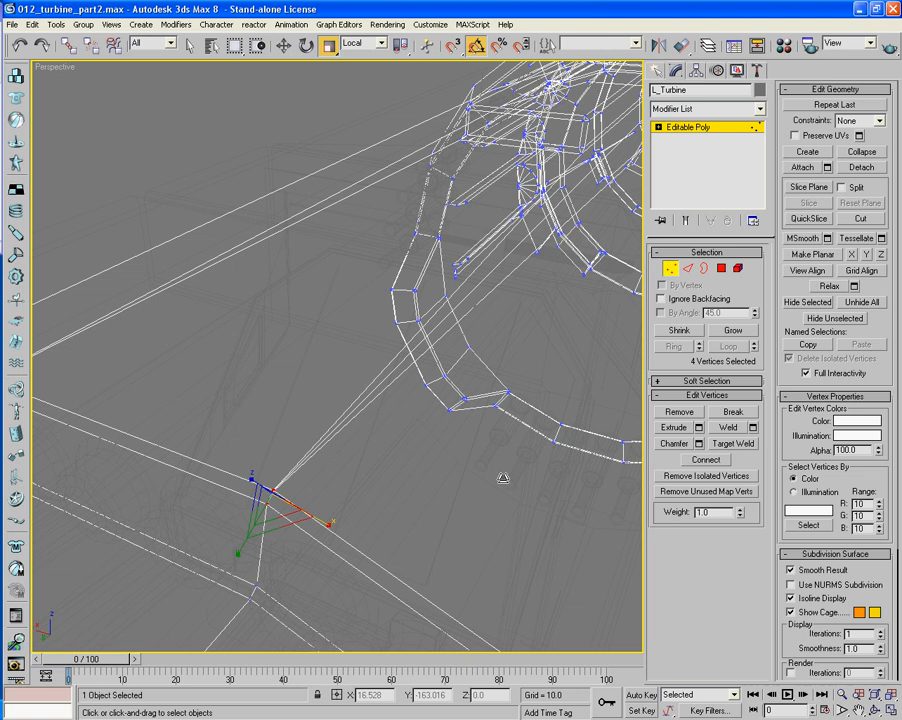
{"action": "left_click", "coordinate": [752, 430]}
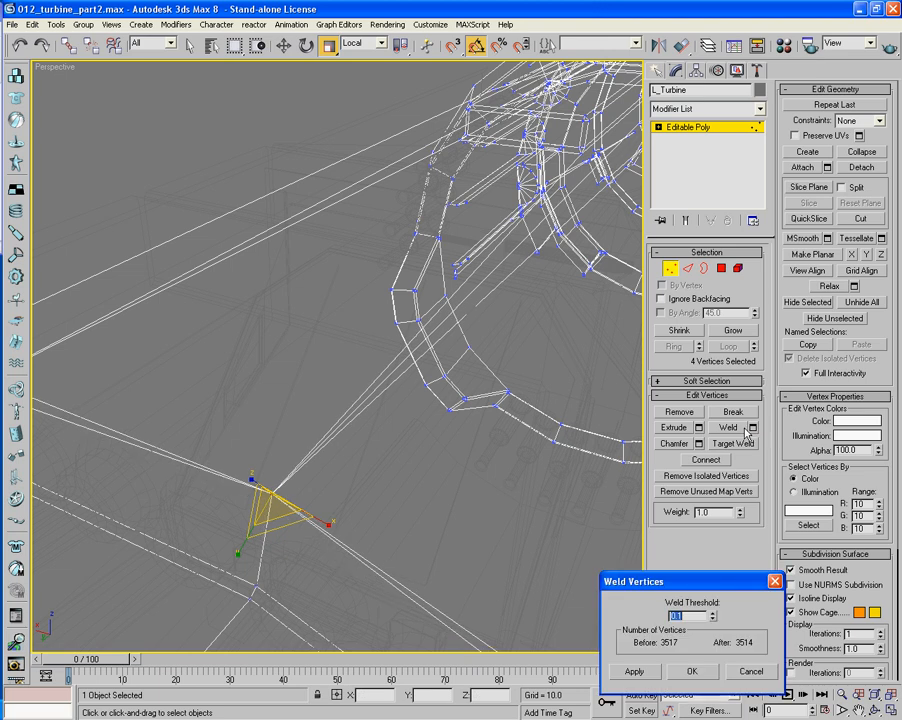
{"action": "left_click", "coordinate": [713, 620]}
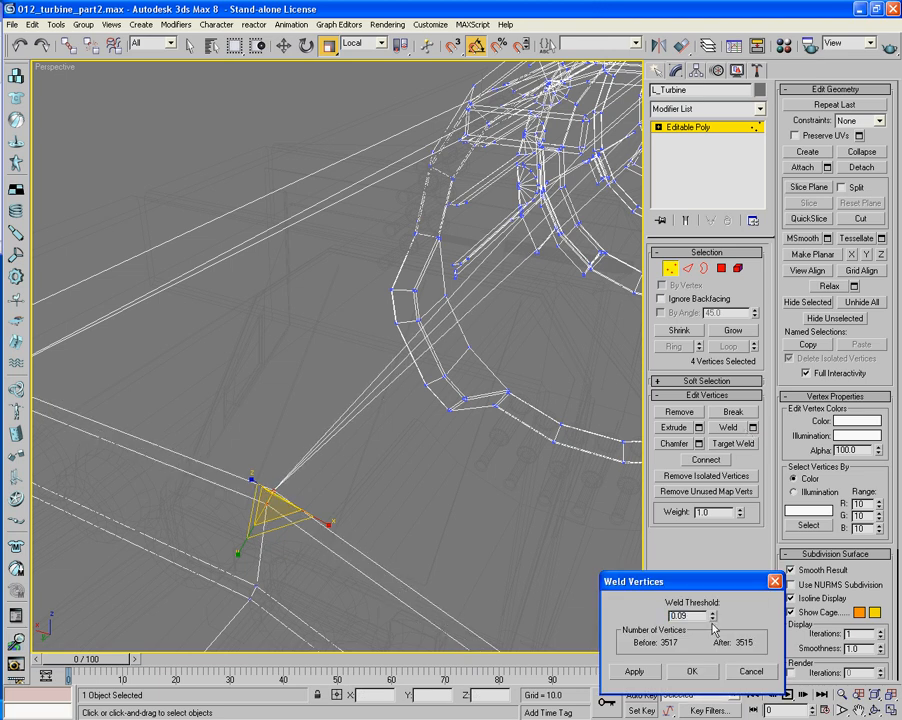
{"action": "left_click", "coordinate": [695, 671]}
Weld the overlapping vertices at the capped face's other groove-side corner with the 0.09 threshold, and return to the shaded whole object
{"action": "middle_click_drag", "start_coordinate": [407, 538], "coordinate": [447, 538], "text": "alt"}
{"action": "left_click_drag", "start_coordinate": [356, 510], "coordinate": [310, 484]}
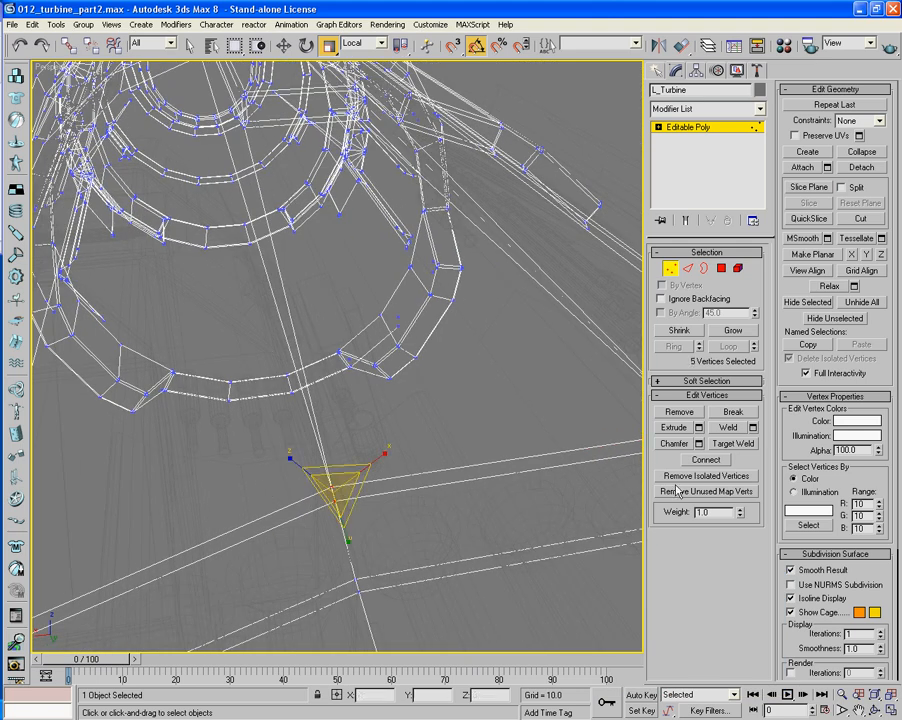
{"action": "left_click", "coordinate": [753, 428]}
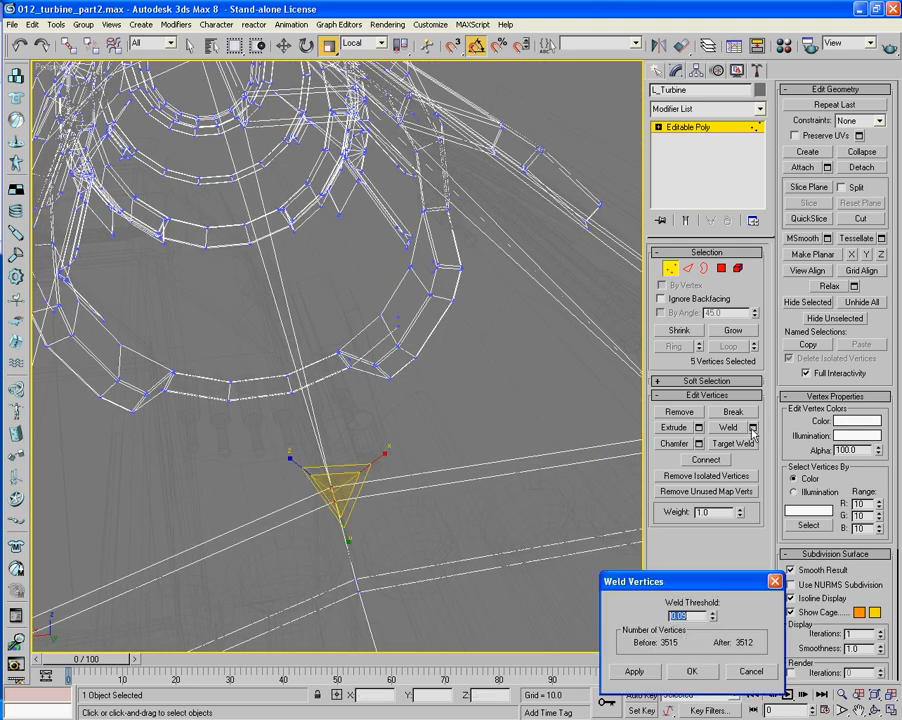
{"action": "left_click", "coordinate": [692, 672]}
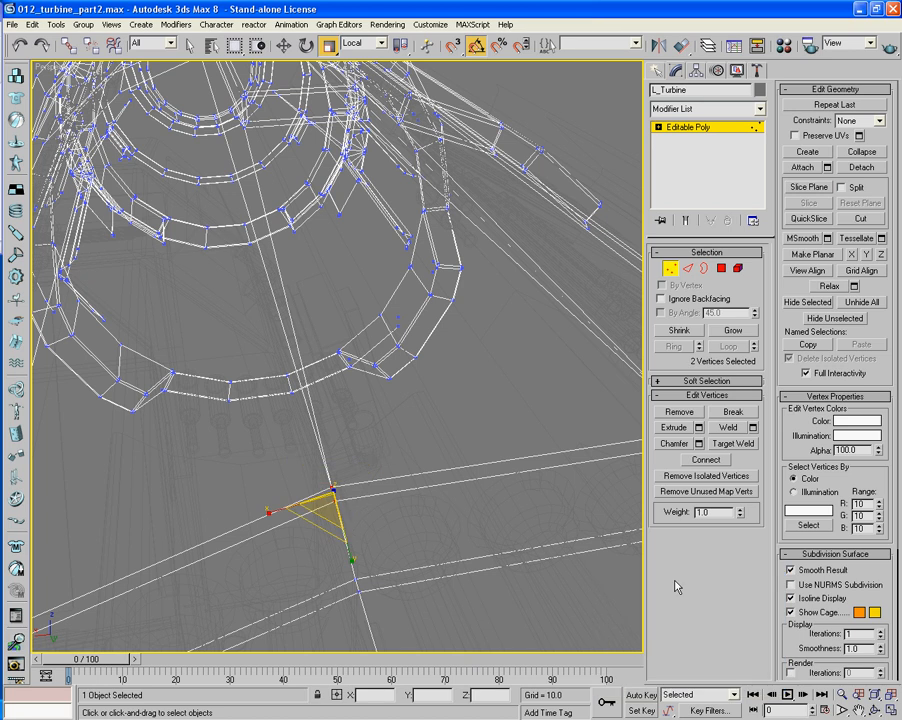
{"action": "left_click", "coordinate": [671, 270]}
{"action": "scroll", "coordinate": [473, 437], "scroll_direction": "down", "scroll_amount": 3}
{"action": "key", "text": "F3"}
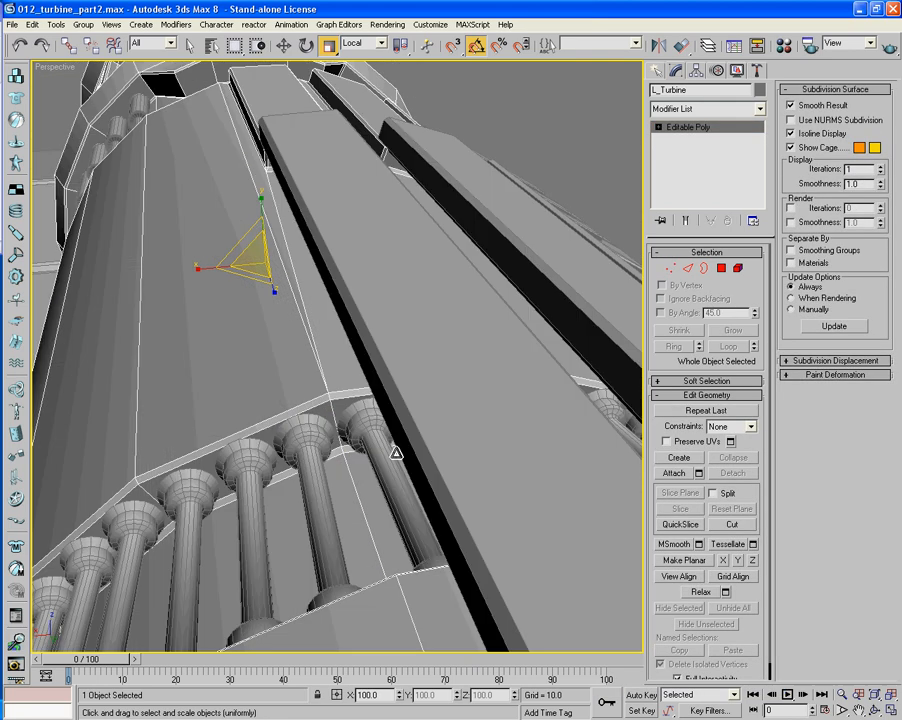
Examine the turbine body from several sides, including the fins, grooves, bent pipes and round end
{"action": "middle_click_drag", "start_coordinate": [396, 453], "coordinate": [350, 427], "text": "alt"}
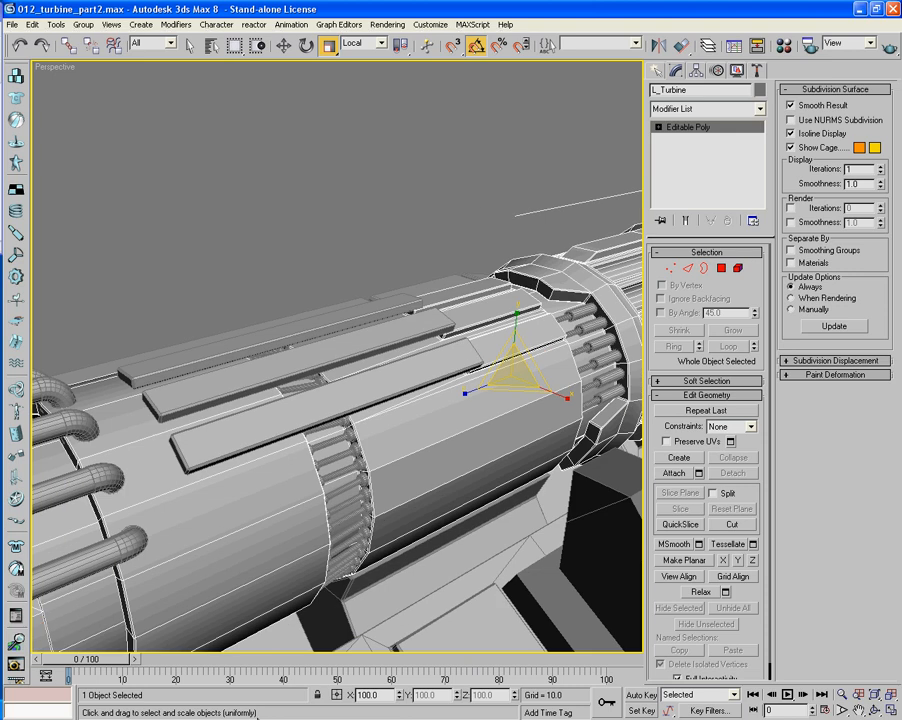
{"action": "middle_click_drag", "start_coordinate": [370, 548], "coordinate": [352, 479], "text": "alt"}
{"action": "middle_click_drag", "start_coordinate": [190, 500], "coordinate": [345, 438]}
{"action": "middle_click_drag", "start_coordinate": [262, 508], "coordinate": [433, 488]}
{"action": "scroll", "coordinate": [346, 491], "scroll_direction": "down", "scroll_amount": 5}
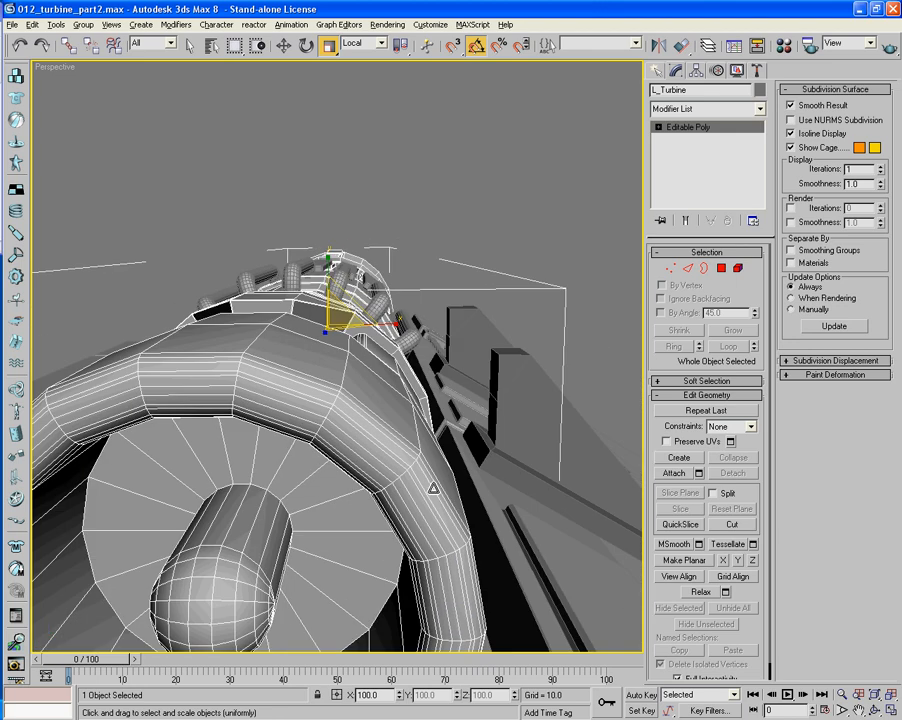
{"action": "middle_click_drag", "start_coordinate": [497, 441], "coordinate": [473, 442], "text": "alt"}
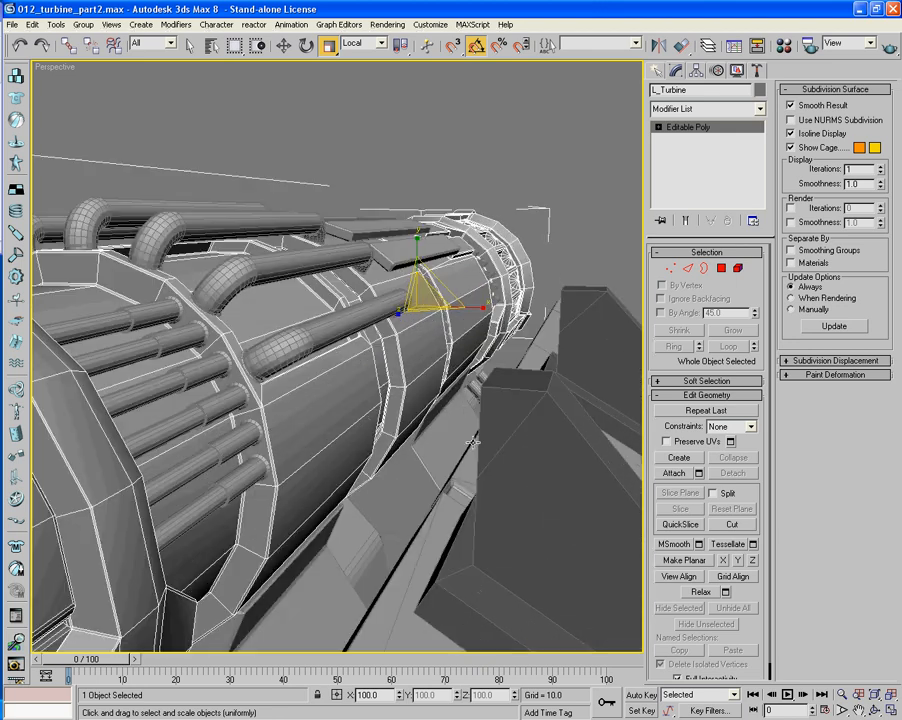
{"action": "middle_click_drag", "start_coordinate": [388, 452], "coordinate": [388, 401], "text": "alt"}
{"action": "middle_click_drag", "start_coordinate": [430, 360], "coordinate": [566, 297], "text": "alt"}
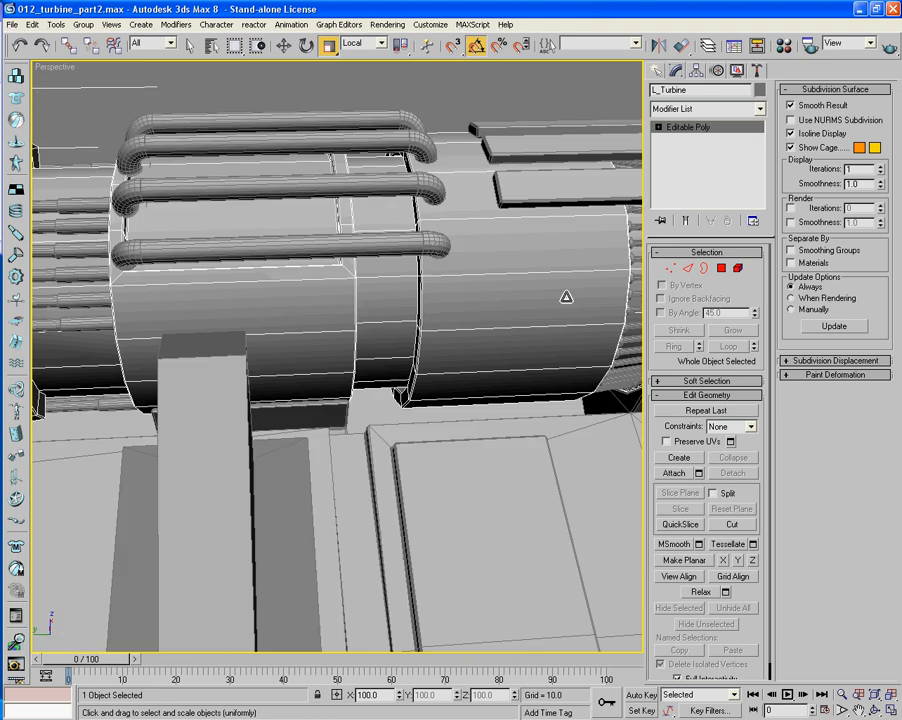
Connect three adjacent lengthwise edges on the side of the turbine section below the bent pipes with new crosswise edges
{"action": "left_click", "coordinate": [688, 268]}
{"action": "left_click", "coordinate": [266, 282]}
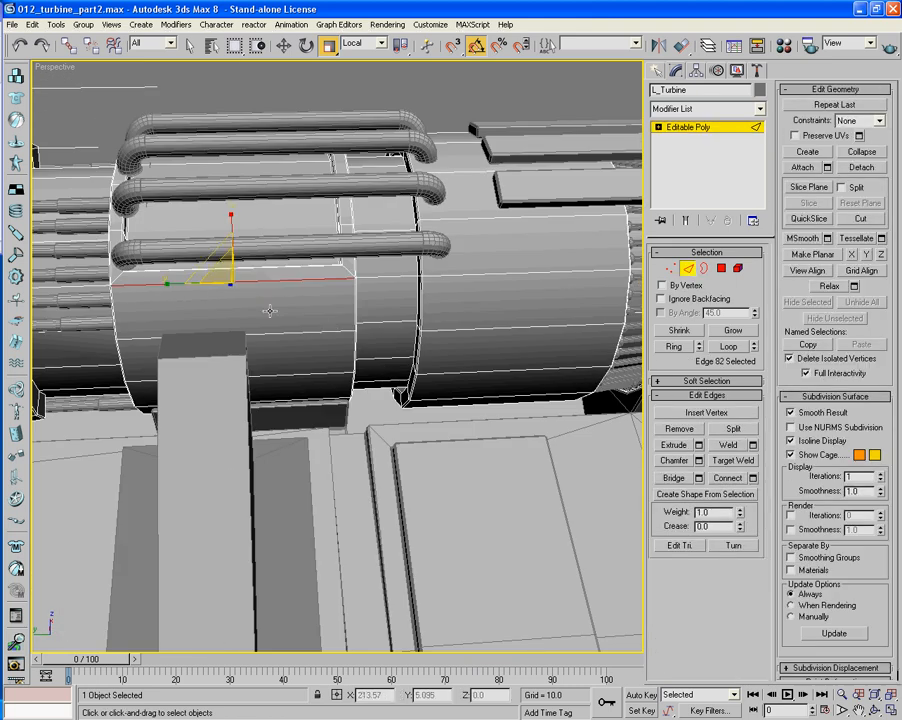
{"action": "left_click", "coordinate": [277, 335], "text": "ctrl"}
{"action": "left_click", "coordinate": [281, 372], "text": "ctrl"}
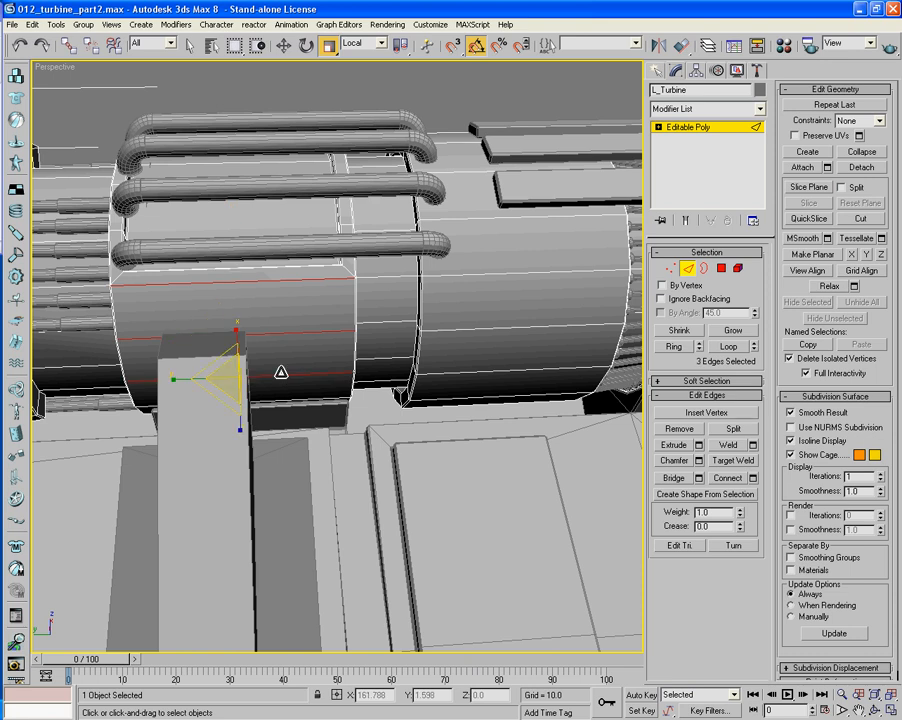
{"action": "key", "text": "t"}
{"action": "key", "text": "z"}
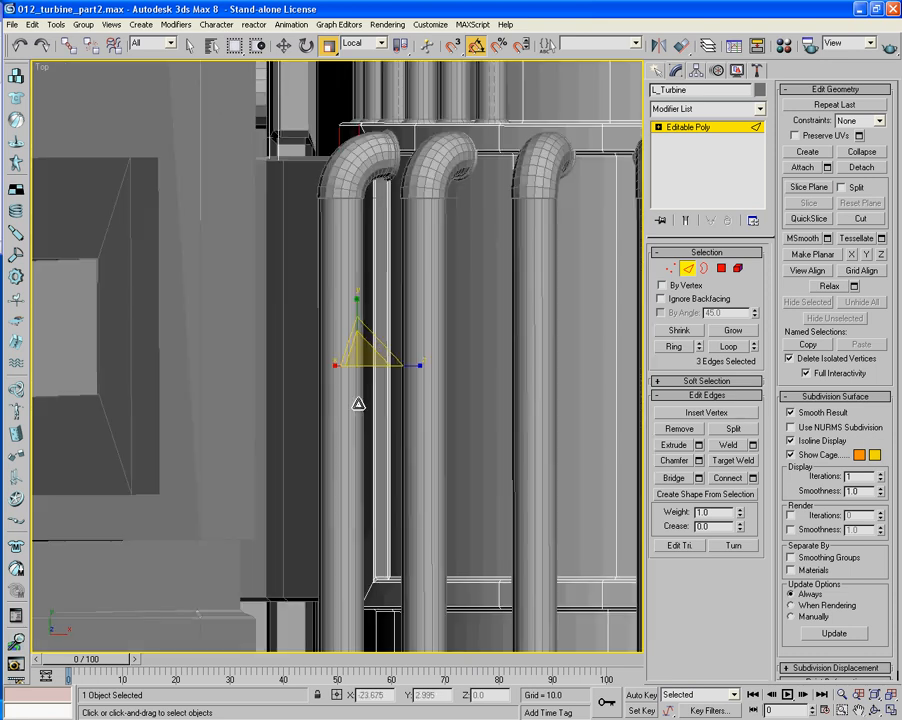
{"action": "key", "text": "F3"}
{"action": "mouse_move", "coordinate": [384, 432]}
{"action": "middle_mouse_down"}
{"action": "mouse_move", "coordinate": [558, 425]}
{"action": "mouse_move", "coordinate": [373, 422]}
{"action": "mouse_move", "coordinate": [419, 417]}
{"action": "mouse_move", "coordinate": [416, 377]}
{"action": "middle_mouse_up"}
{"action": "scroll", "coordinate": [410, 374], "scroll_direction": "down", "scroll_amount": 5}
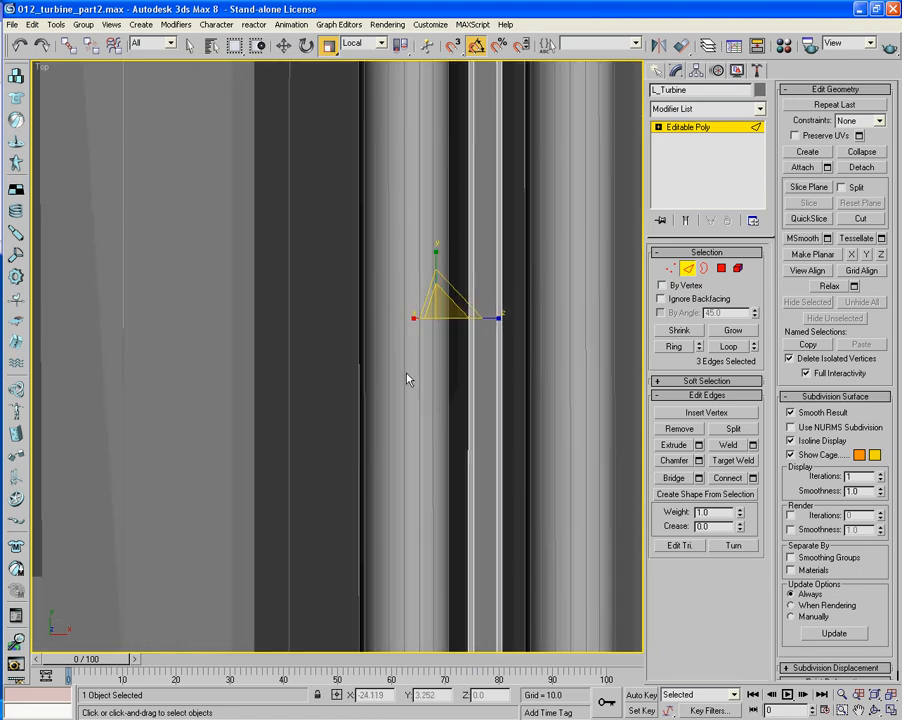
{"action": "scroll", "coordinate": [401, 370], "scroll_direction": "up", "scroll_amount": 2}
{"action": "key", "text": "F3"}
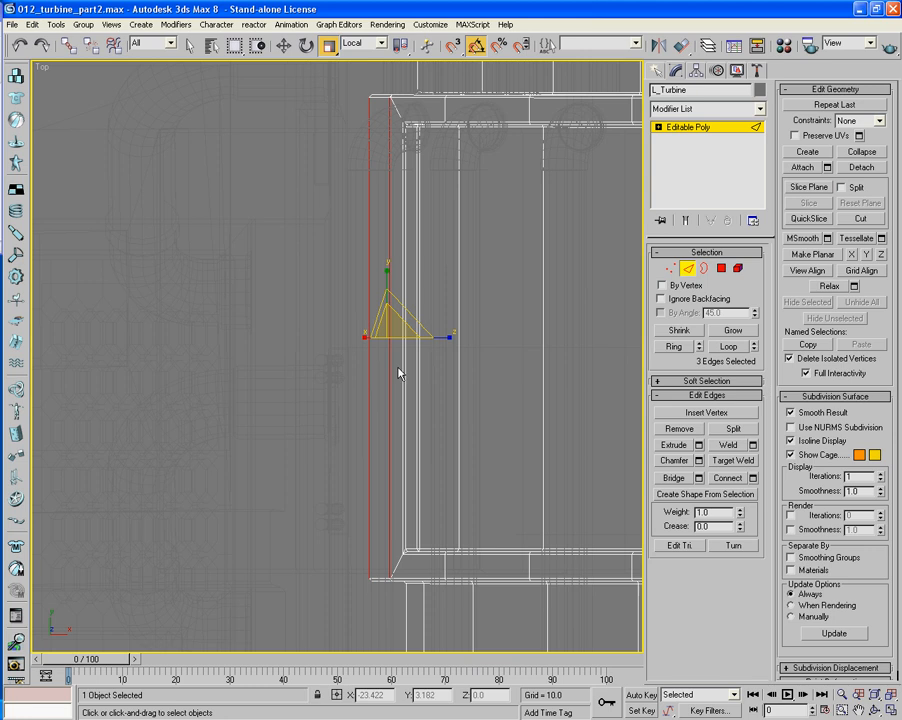
{"action": "mouse_move", "coordinate": [398, 369]}
{"action": "middle_mouse_down"}
{"action": "mouse_move", "coordinate": [459, 392]}
{"action": "mouse_move", "coordinate": [474, 409]}
{"action": "middle_mouse_up"}
{"action": "key", "text": "F3"}
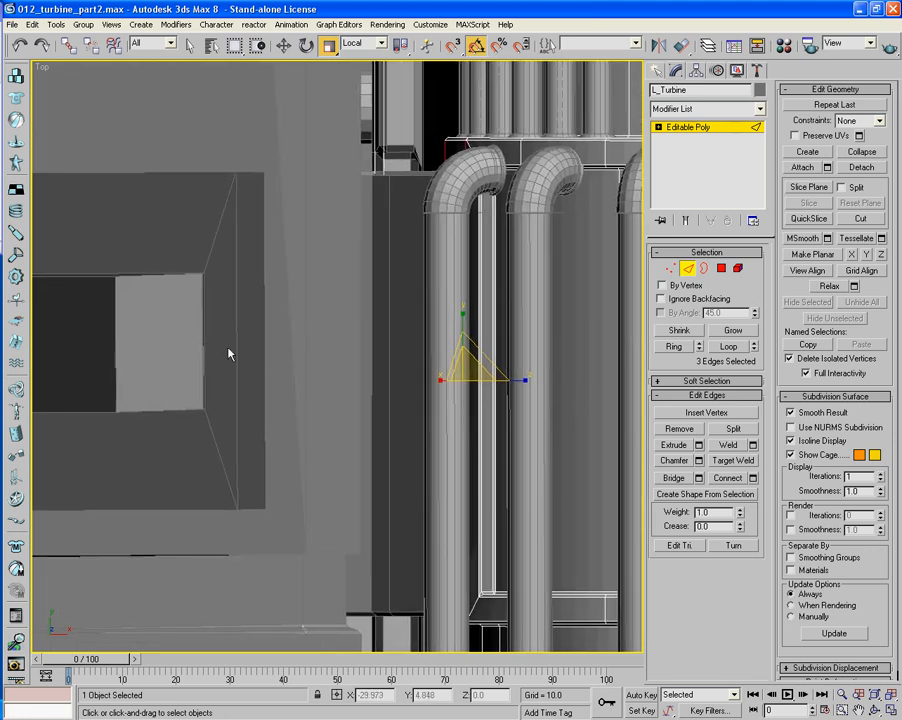
{"action": "left_click", "coordinate": [729, 481]}
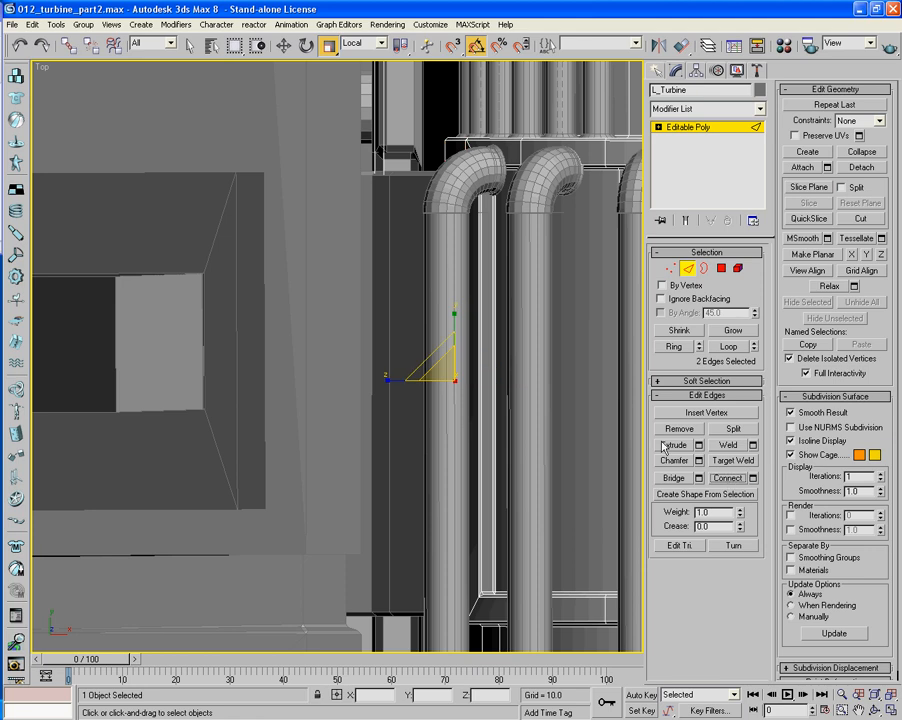
Move the two new connecting edges along Y to about 4.52, then leave edge editing
{"action": "left_click", "coordinate": [283, 46]}
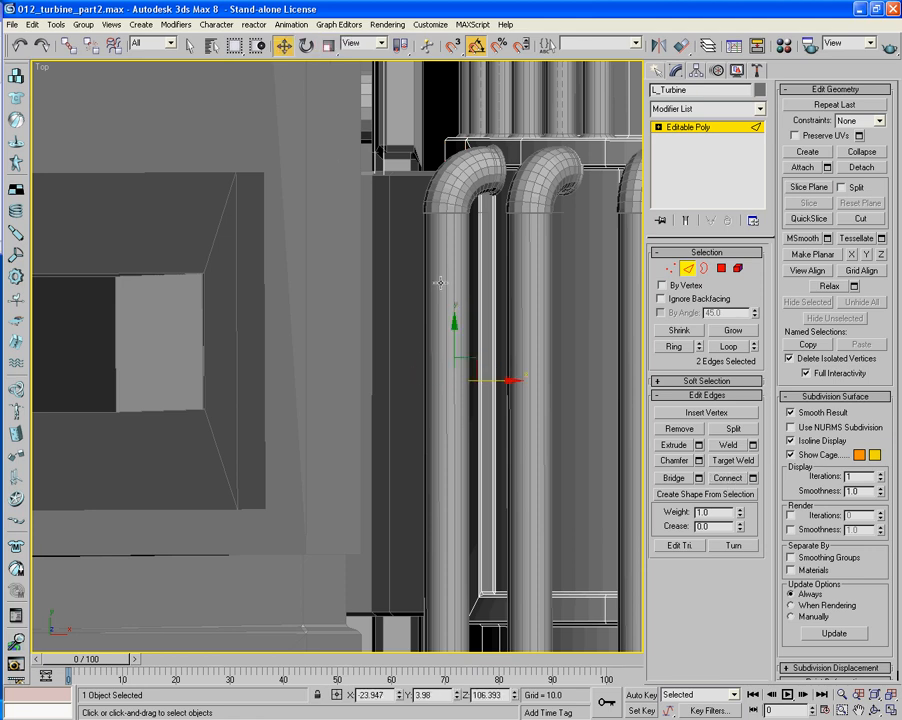
{"action": "scroll", "coordinate": [478, 330], "scroll_direction": "up", "scroll_amount": 5}
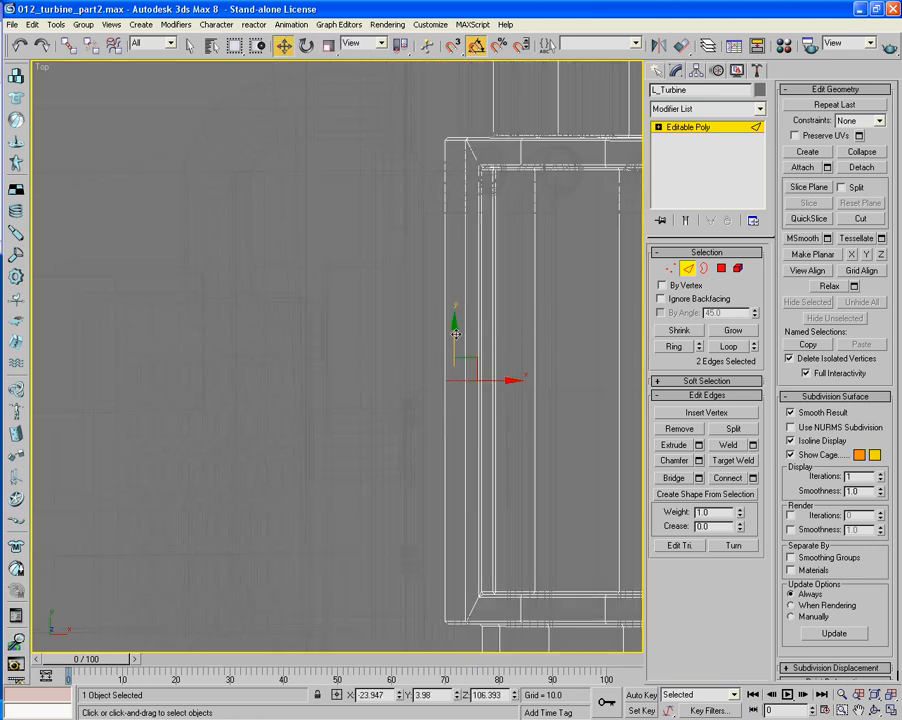
{"action": "left_click_drag", "start_coordinate": [455, 334], "coordinate": [455, 294]}
{"action": "key", "text": "F3"}
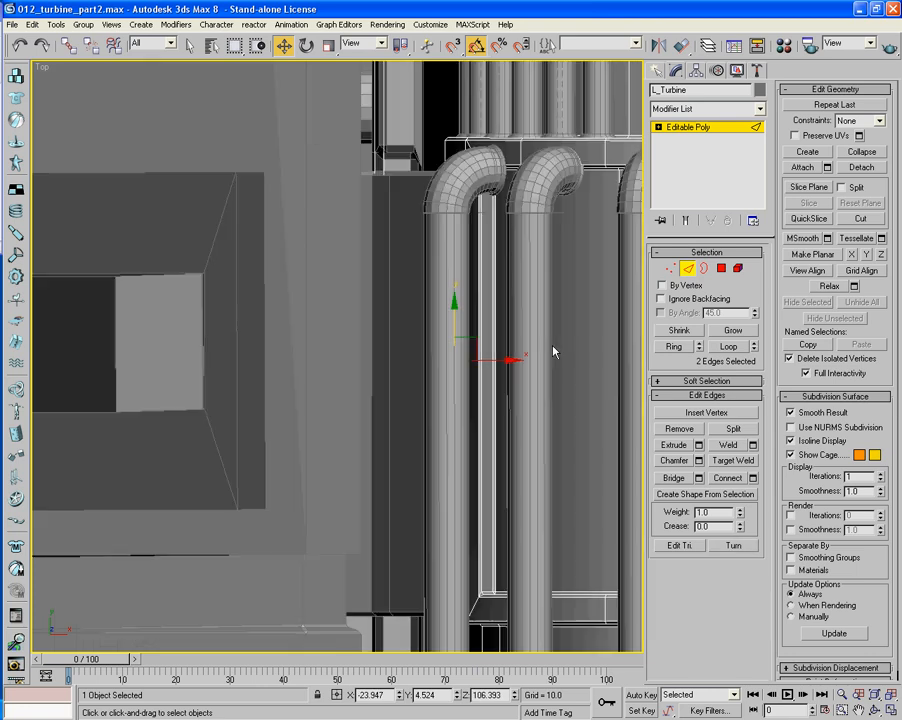
{"action": "key", "text": "F3"}
{"action": "left_click", "coordinate": [689, 269]}
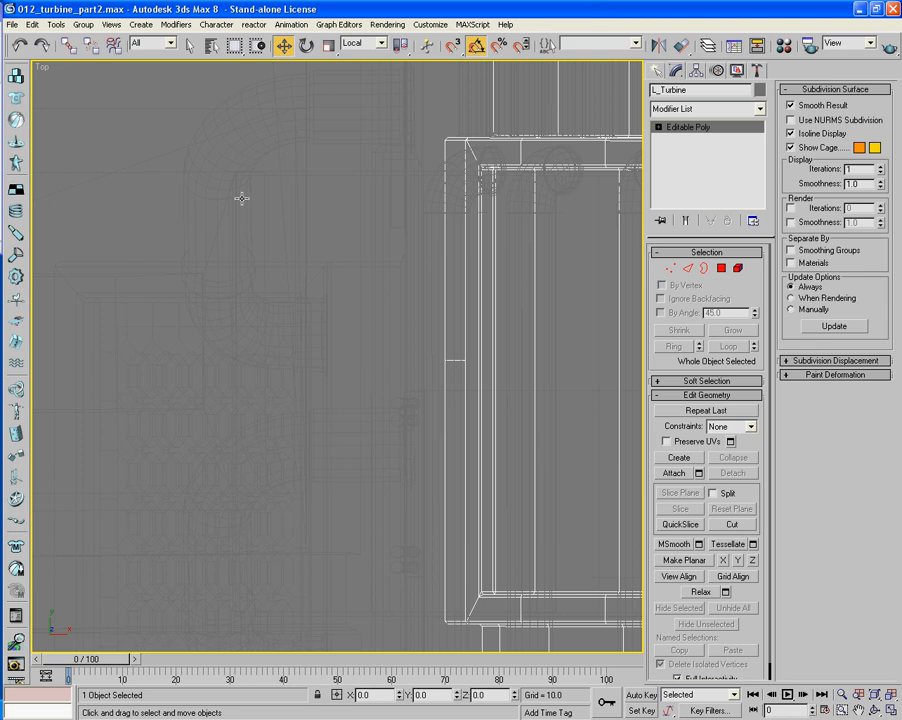
Hide every object except the turbine and the object containing the two rectangular recesses
{"action": "key", "text": "F3"}
{"action": "middle_click_drag", "start_coordinate": [288, 396], "coordinate": [290, 370]}
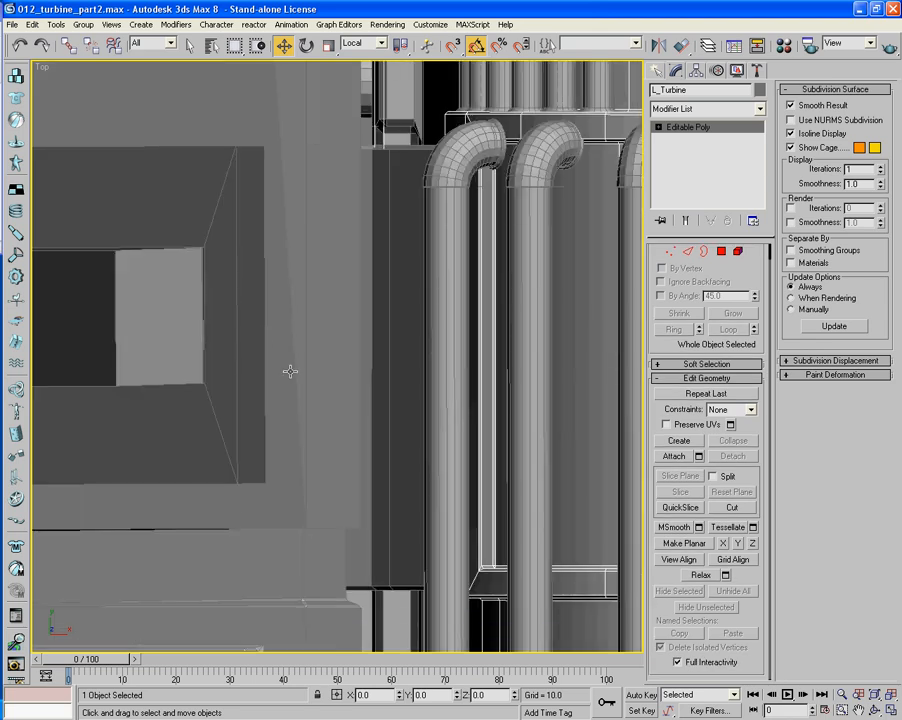
{"action": "scroll", "coordinate": [312, 361], "scroll_direction": "down", "scroll_amount": 3}
{"action": "left_click", "coordinate": [342, 351]}
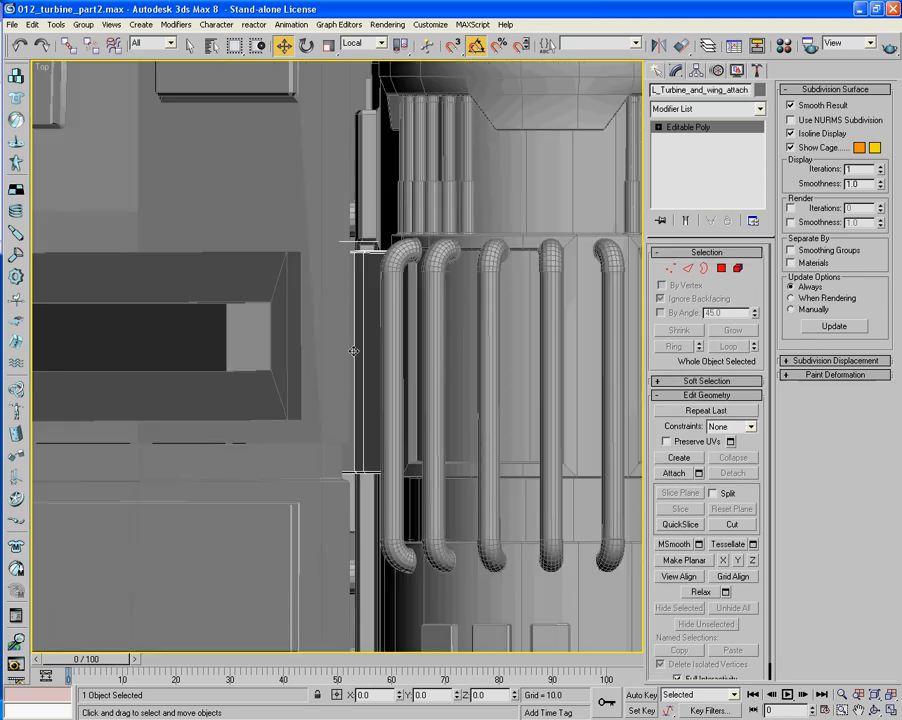
{"action": "left_click", "coordinate": [279, 356], "text": "ctrl"}
{"action": "scroll", "coordinate": [280, 400], "scroll_direction": "down", "scroll_amount": 4}
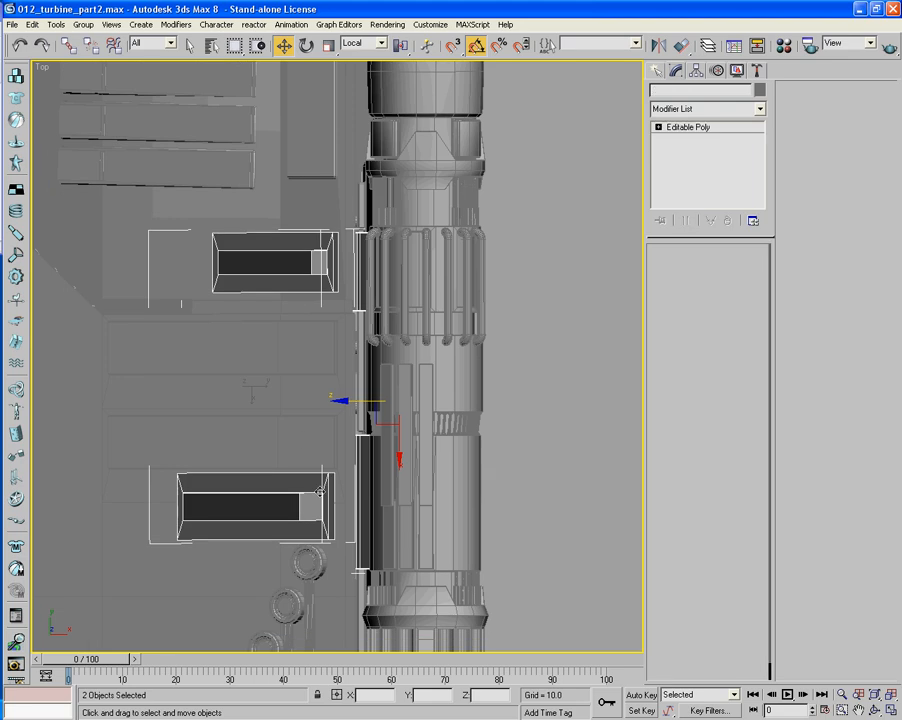
{"action": "left_click", "coordinate": [320, 491], "text": "ctrl"}
{"action": "left_click", "coordinate": [320, 491], "text": "ctrl"}
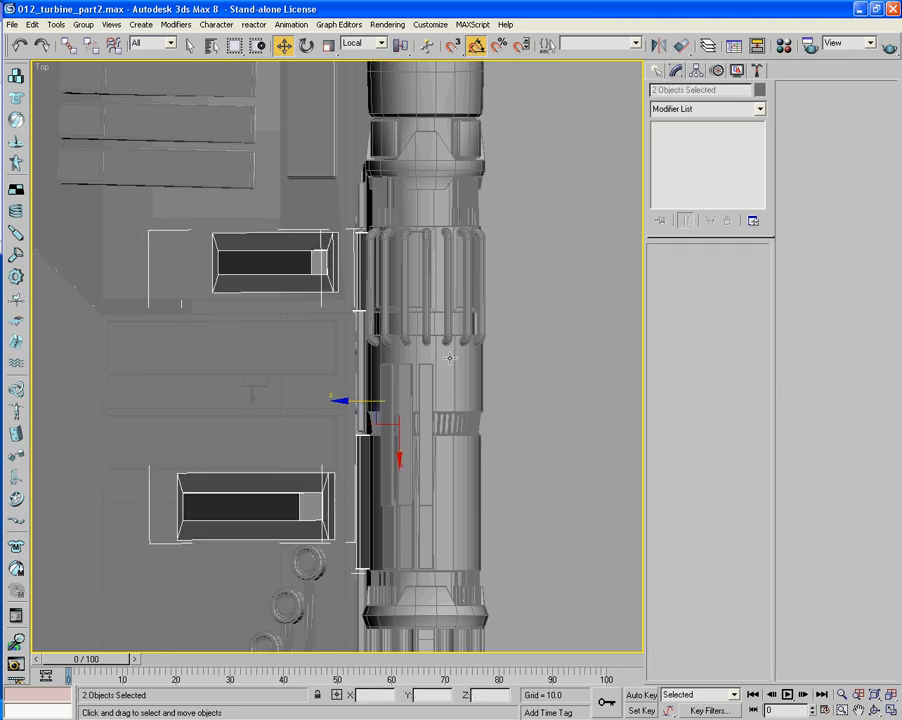
{"action": "left_click", "coordinate": [397, 421]}
{"action": "key", "text": "ctrl+z"}
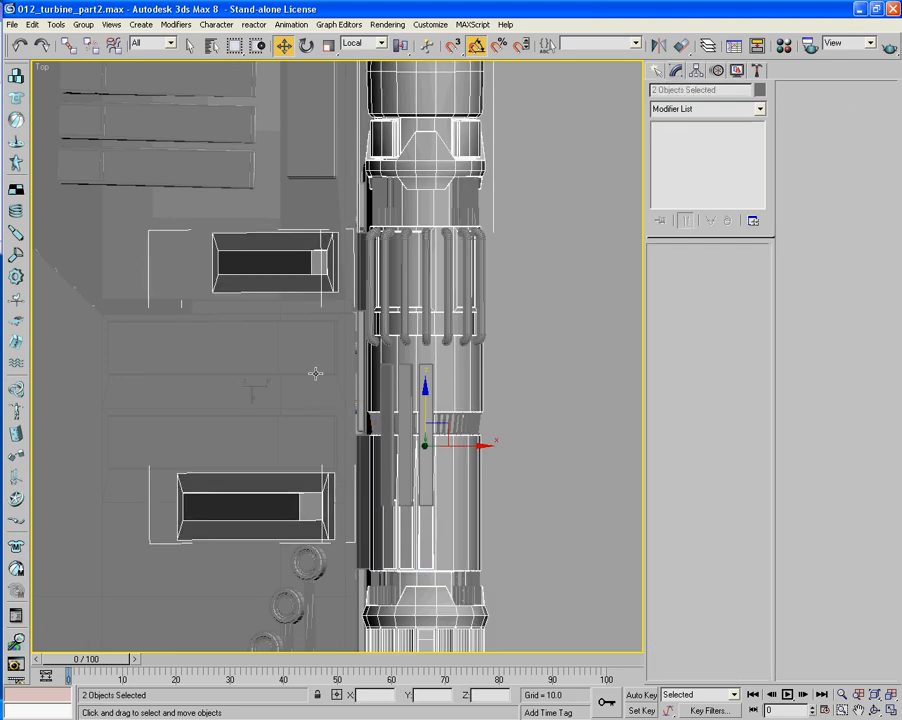
{"action": "right_click", "coordinate": [458, 460]}
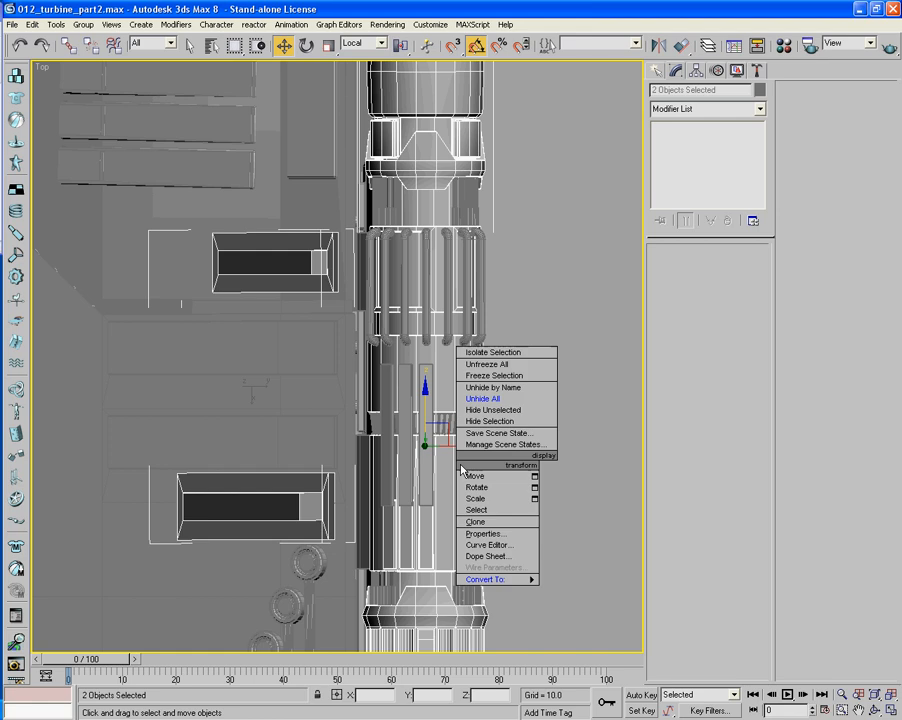
{"action": "left_click", "coordinate": [511, 409]}
Move the turbine's two connecting edges along Y to about 5.05, level with the middle of the upper recess
{"action": "scroll", "coordinate": [495, 415], "scroll_direction": "up", "scroll_amount": 8}
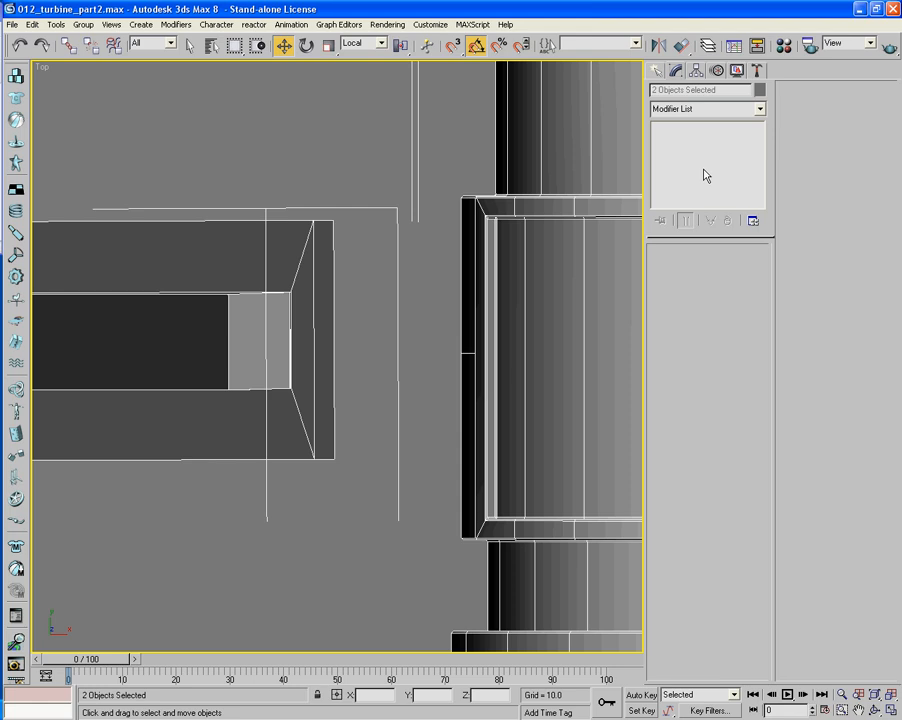
{"action": "left_click", "coordinate": [597, 281]}
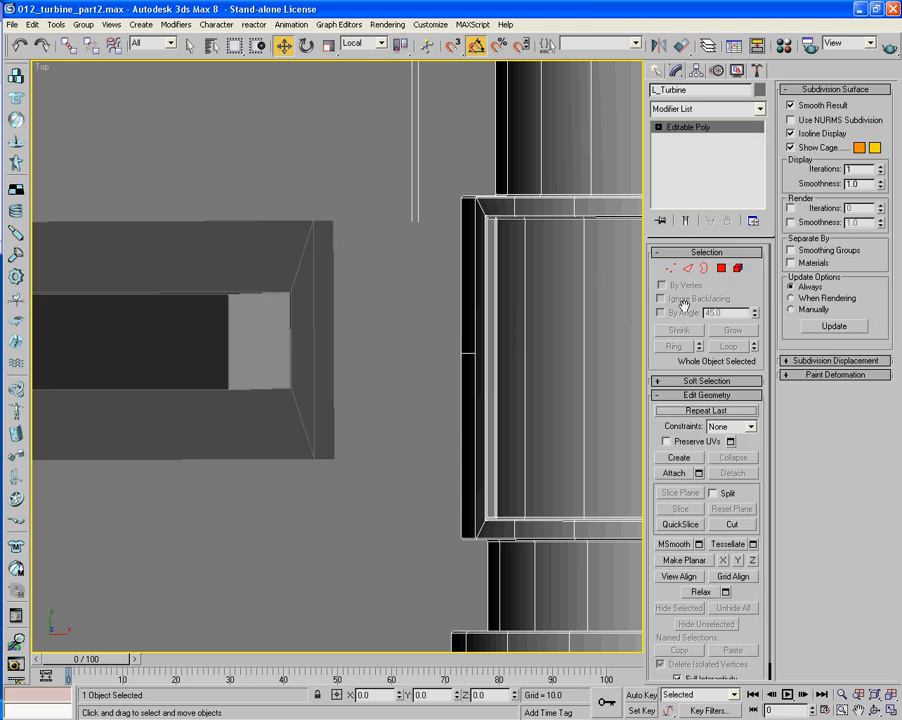
{"action": "left_click", "coordinate": [687, 268]}
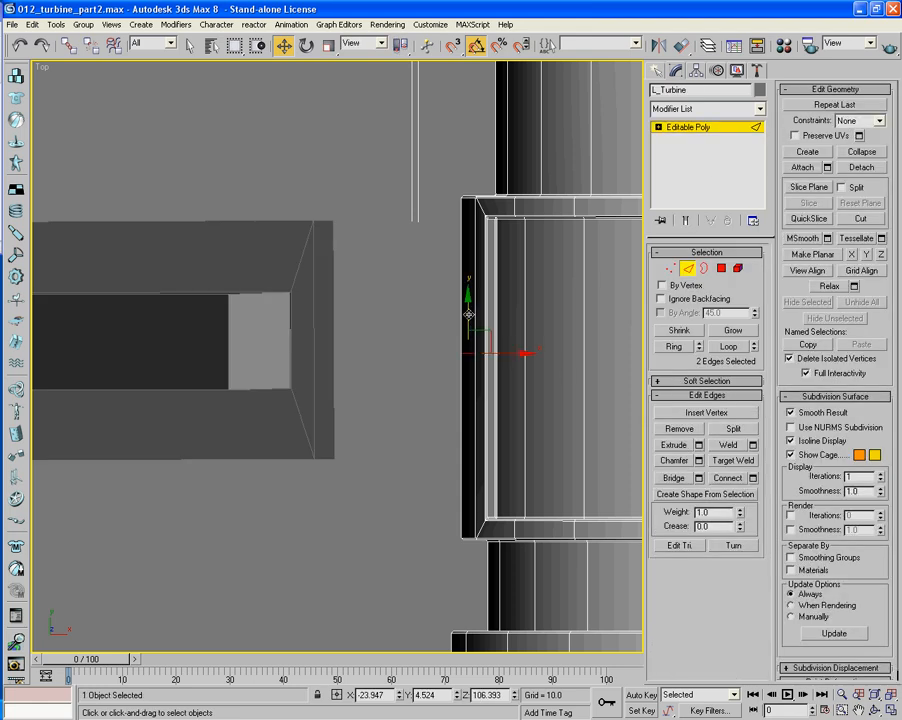
{"action": "left_click_drag", "start_coordinate": [468, 314], "coordinate": [468, 287]}
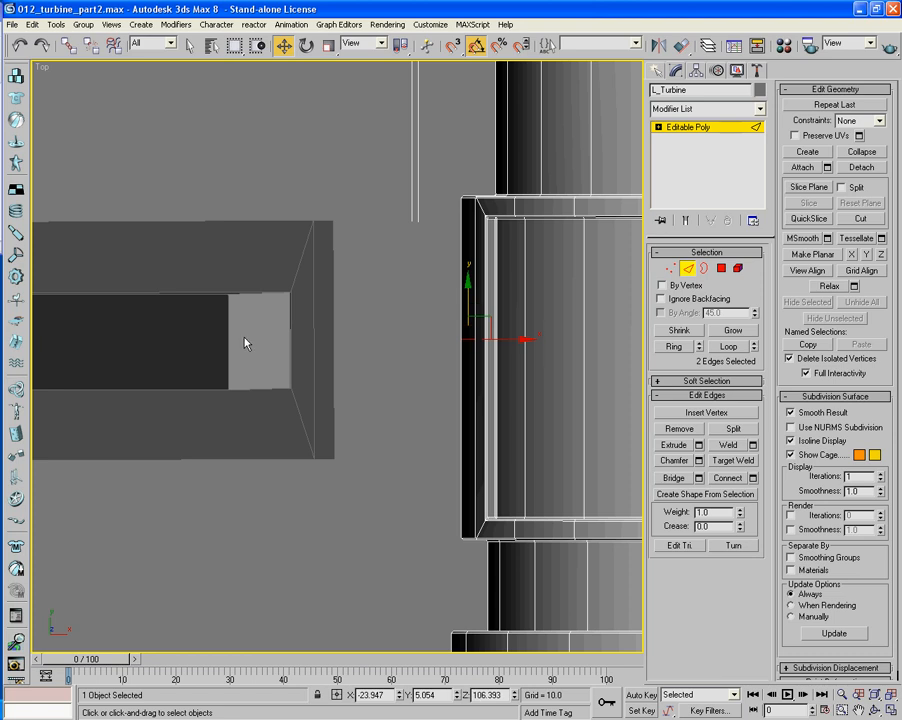
Check the alignment of the connecting edges with the upper recess using a temporary Tape helper stretched between them
{"action": "left_click", "coordinate": [655, 71]}
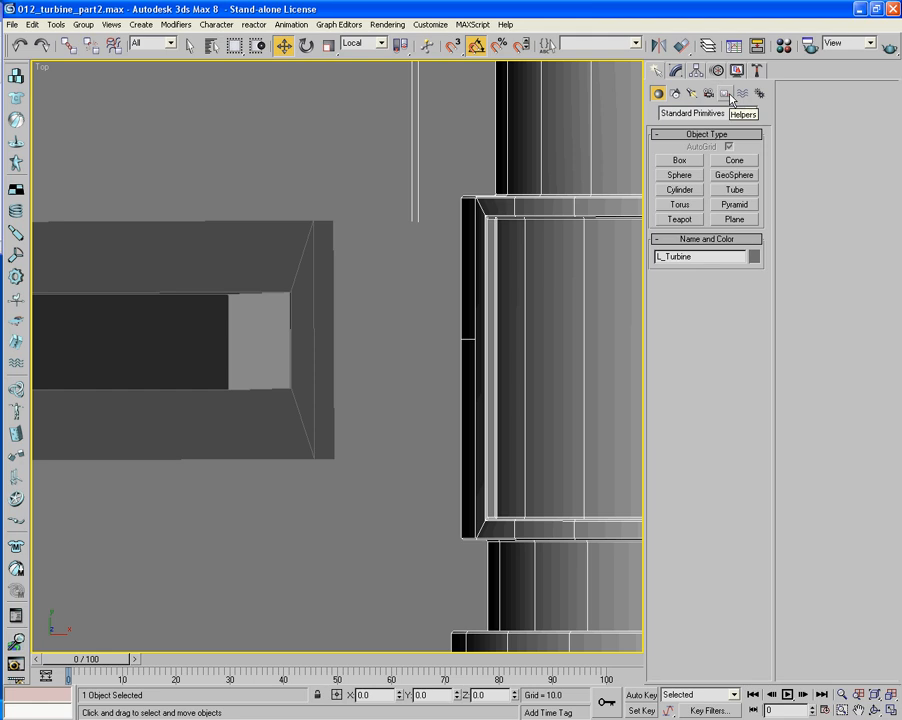
{"action": "left_click", "coordinate": [726, 94]}
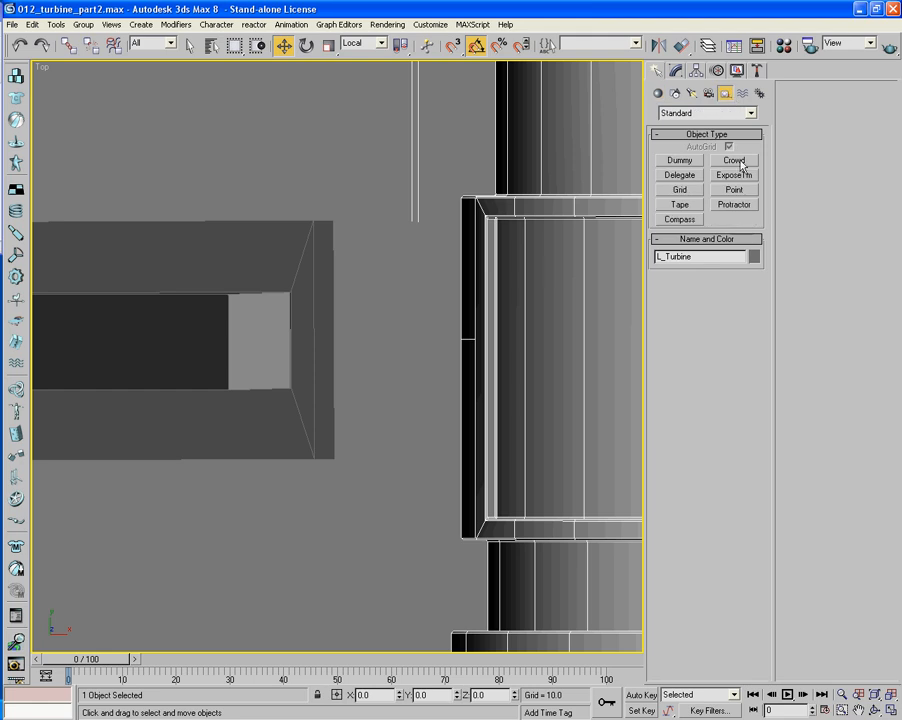
{"action": "left_click", "coordinate": [680, 205]}
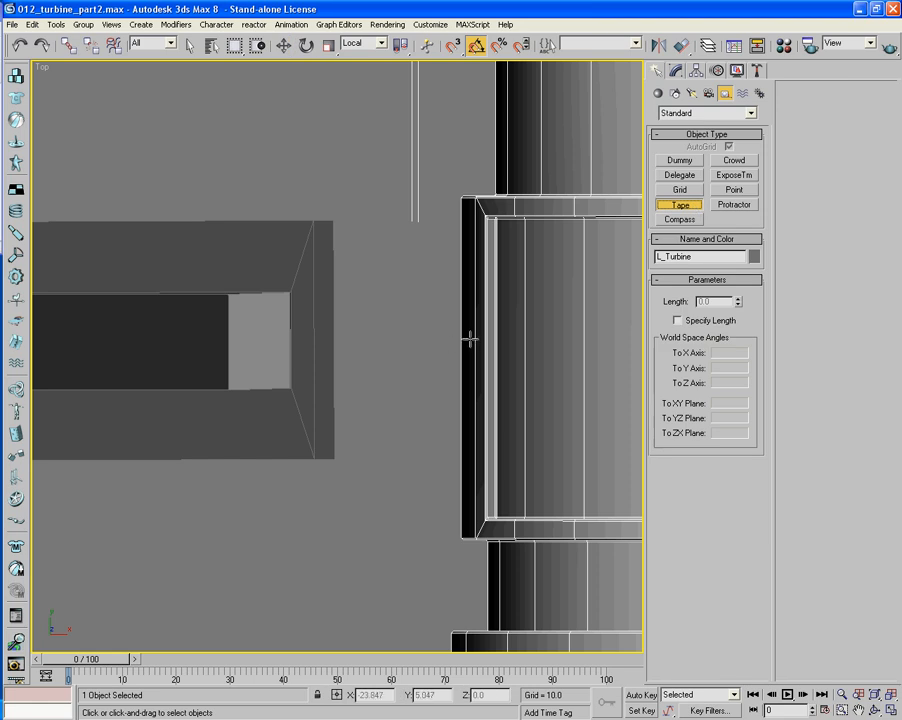
{"action": "left_click_drag", "start_coordinate": [470, 340], "coordinate": [269, 340]}
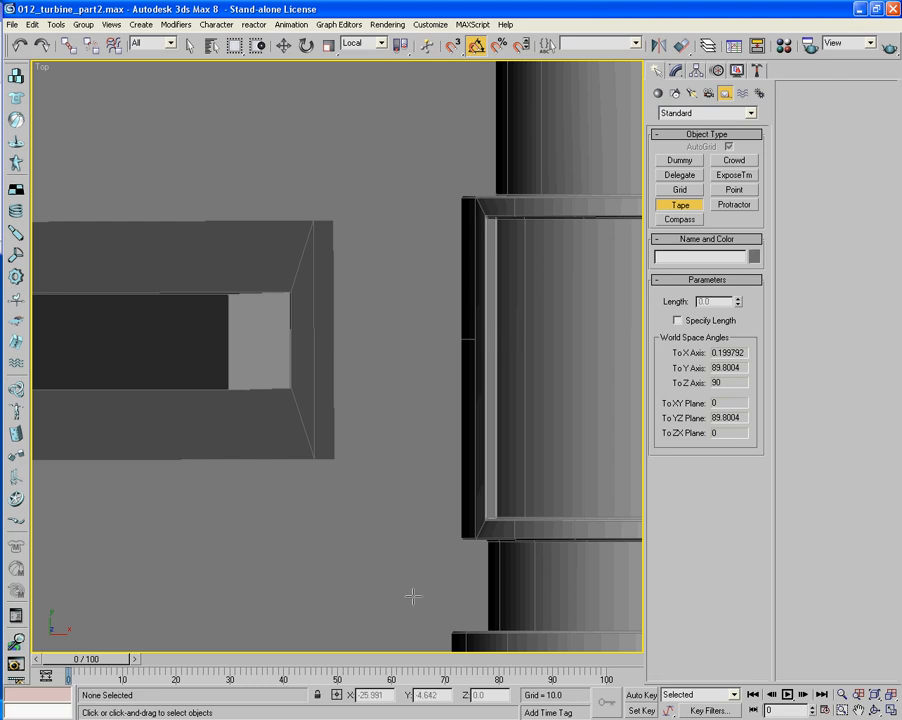
Connect the lengthwise edges on the side of the turbine section facing the lower recess with new crosswise edges
{"action": "middle_click_drag", "start_coordinate": [413, 594], "coordinate": [389, 262]}
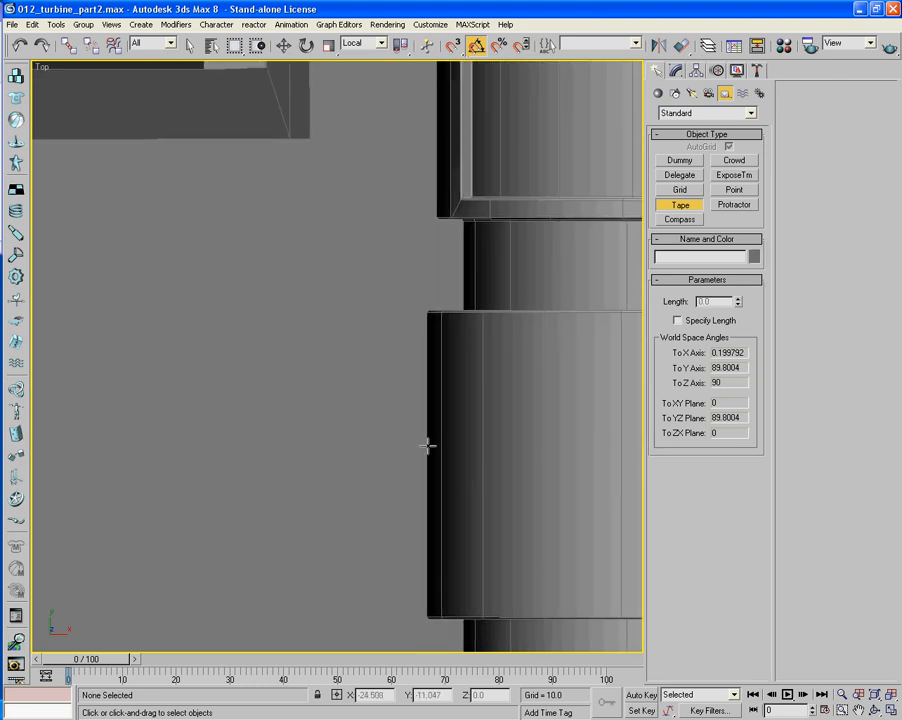
{"action": "scroll", "coordinate": [447, 336], "scroll_direction": "down", "scroll_amount": 2}
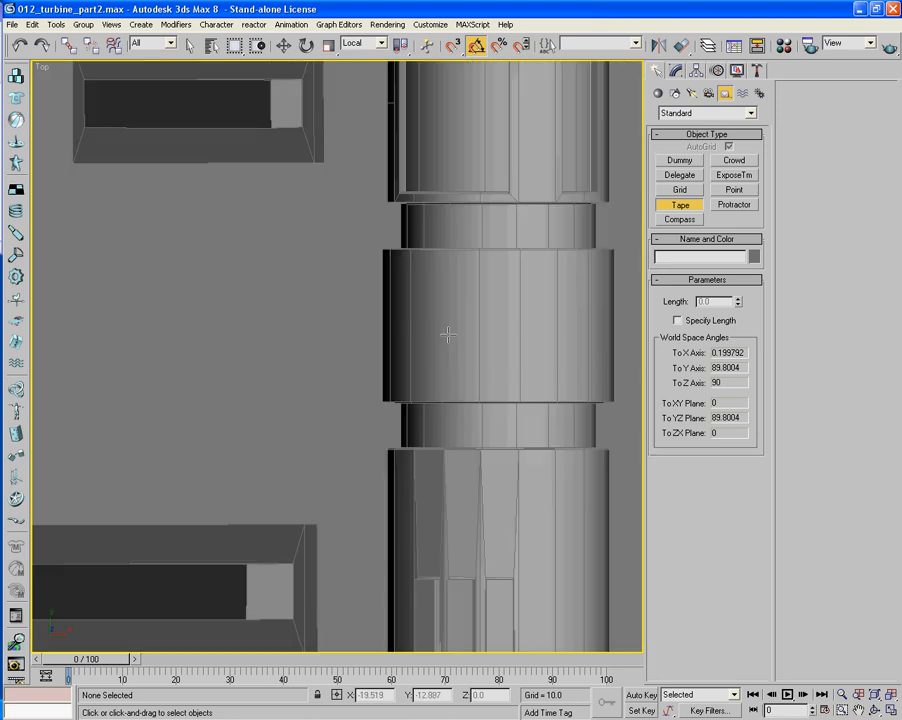
{"action": "scroll", "coordinate": [457, 298], "scroll_direction": "up", "scroll_amount": 2}
{"action": "scroll", "coordinate": [455, 330], "scroll_direction": "down", "scroll_amount": 1}
{"action": "scroll", "coordinate": [451, 373], "scroll_direction": "up", "scroll_amount": 1}
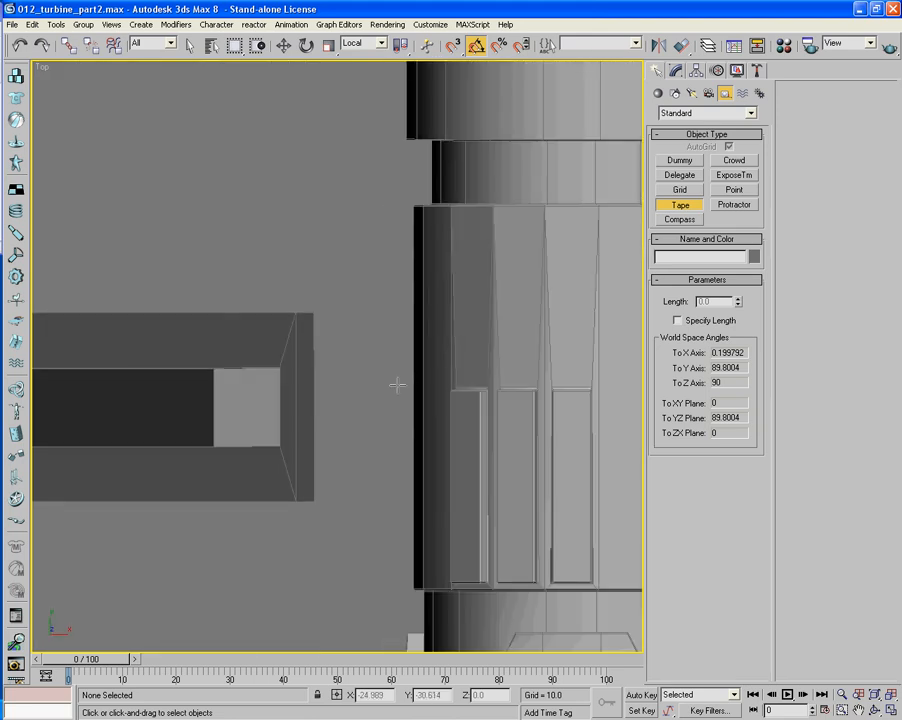
{"action": "left_click", "coordinate": [439, 392]}
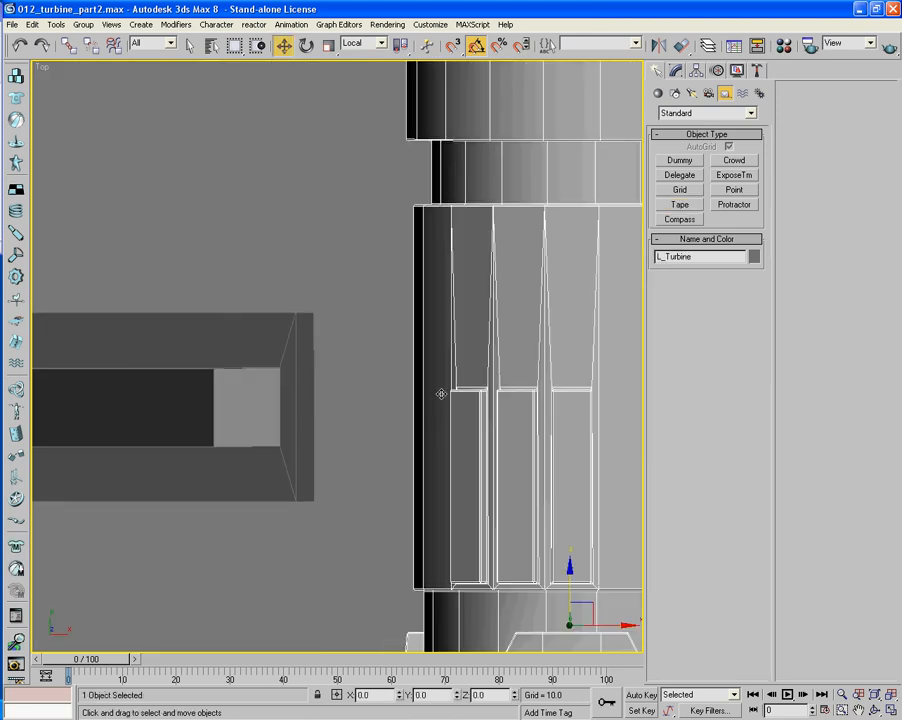
{"action": "left_click", "coordinate": [676, 70]}
{"action": "left_click", "coordinate": [688, 268]}
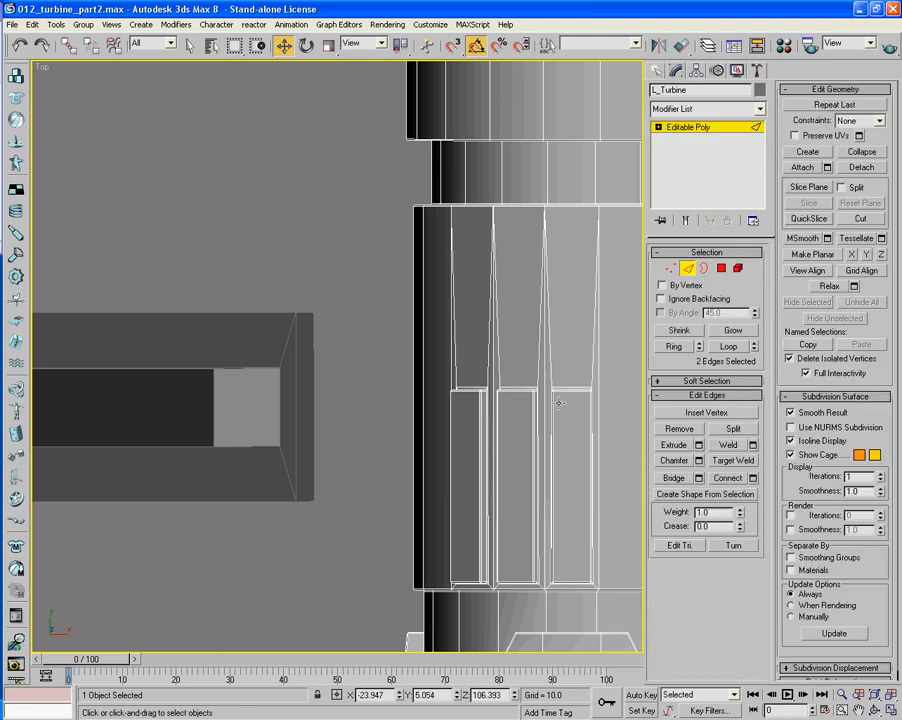
{"action": "left_click", "coordinate": [426, 404]}
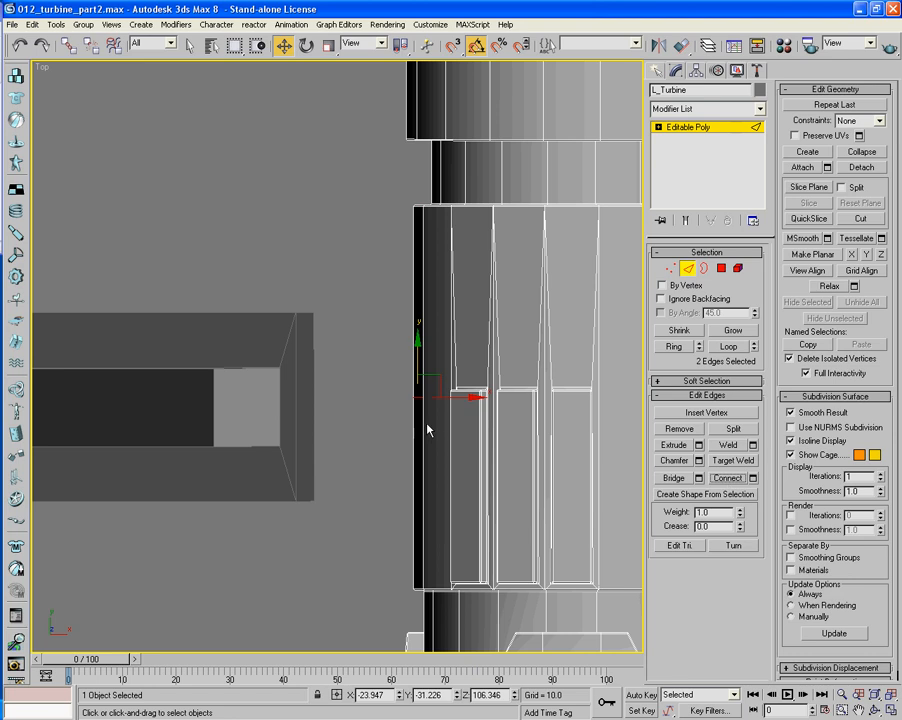
Check the new crosswise edges against the middle of the lower recess with a Tape helper, then remove the tape
{"action": "left_click", "coordinate": [657, 71]}
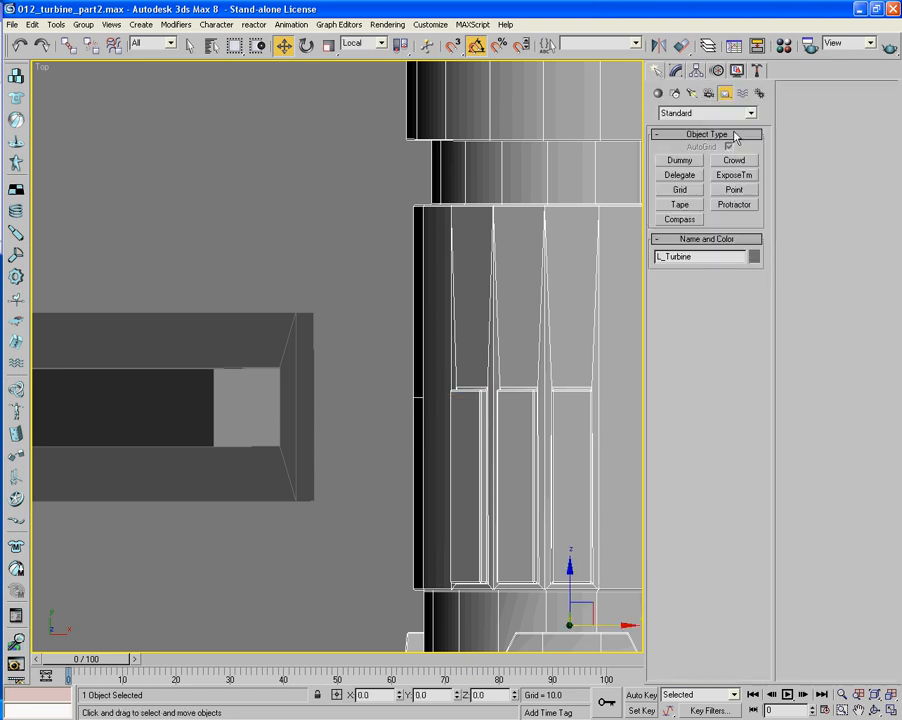
{"action": "left_click", "coordinate": [681, 204]}
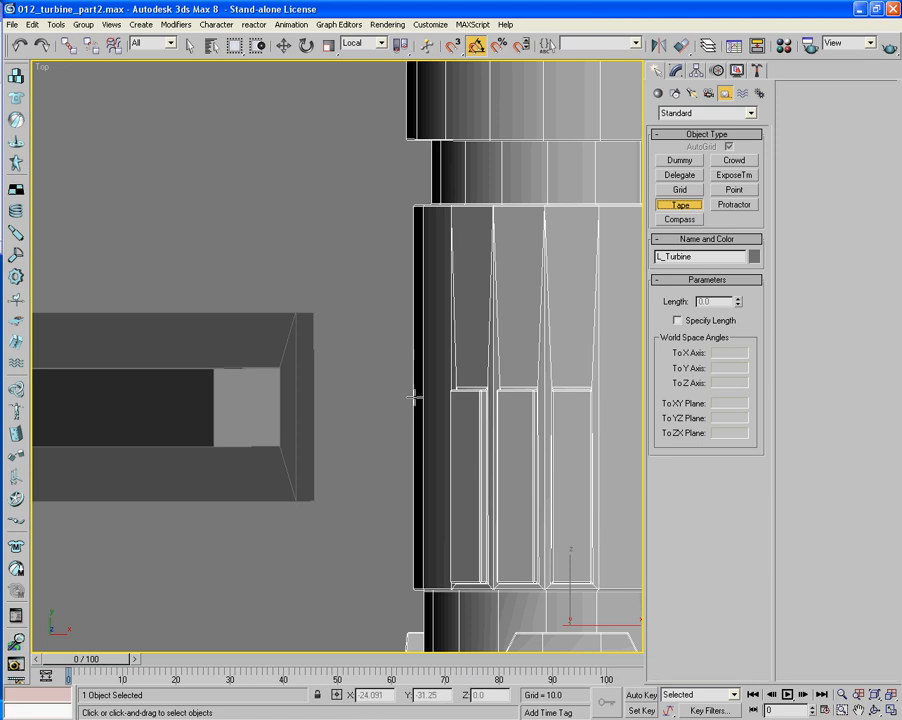
{"action": "left_click_drag", "start_coordinate": [410, 398], "coordinate": [310, 398]}
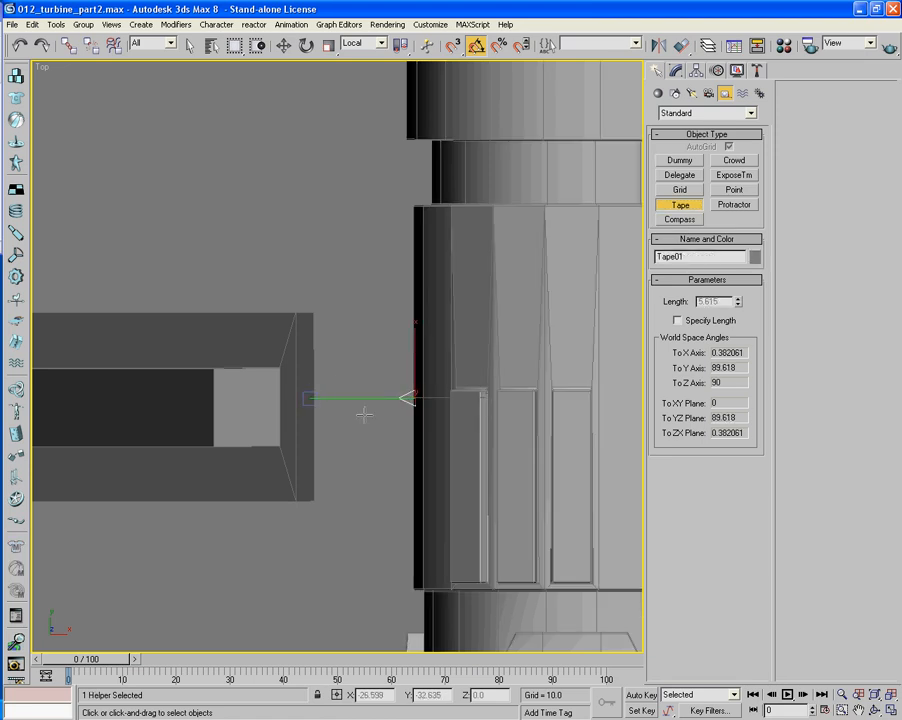
{"action": "right_click", "coordinate": [365, 436]}
{"action": "left_click", "coordinate": [365, 436]}
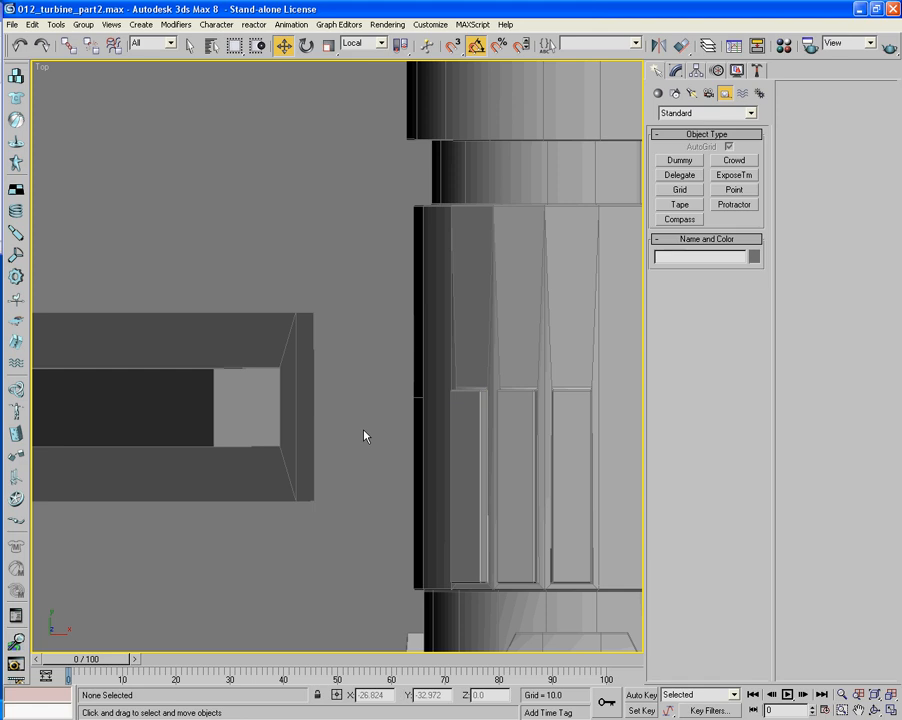
Move the turbine's crosswise edges facing the lower recess along Y to about -31.52, level with the middle of the recess
{"action": "left_click", "coordinate": [427, 396]}
{"action": "left_click", "coordinate": [675, 70]}
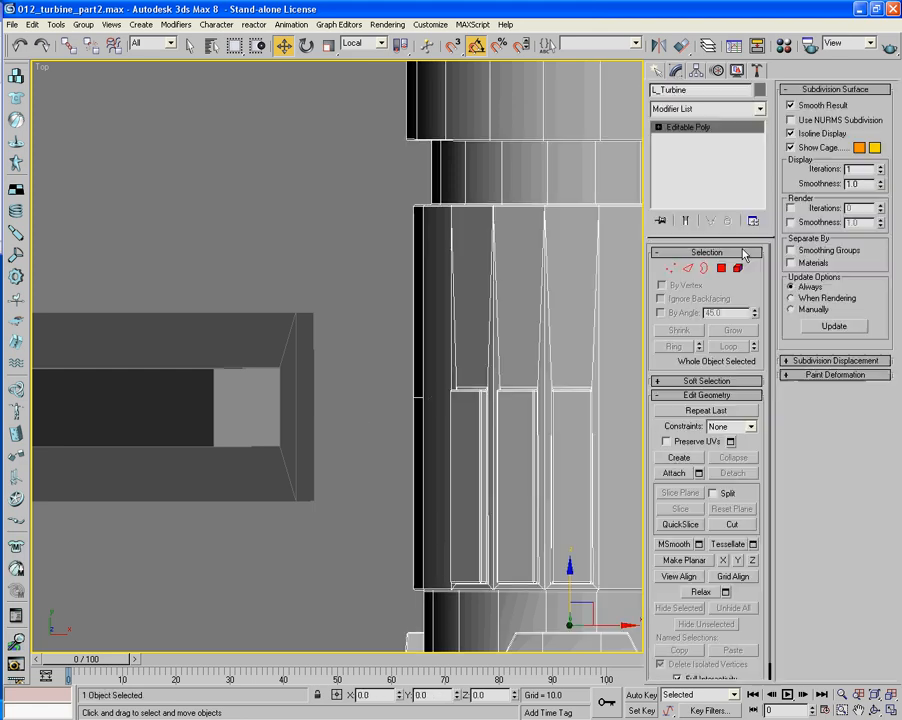
{"action": "left_click", "coordinate": [688, 268]}
{"action": "left_click", "coordinate": [420, 350]}
{"action": "left_click_drag", "start_coordinate": [420, 351], "coordinate": [419, 352]}
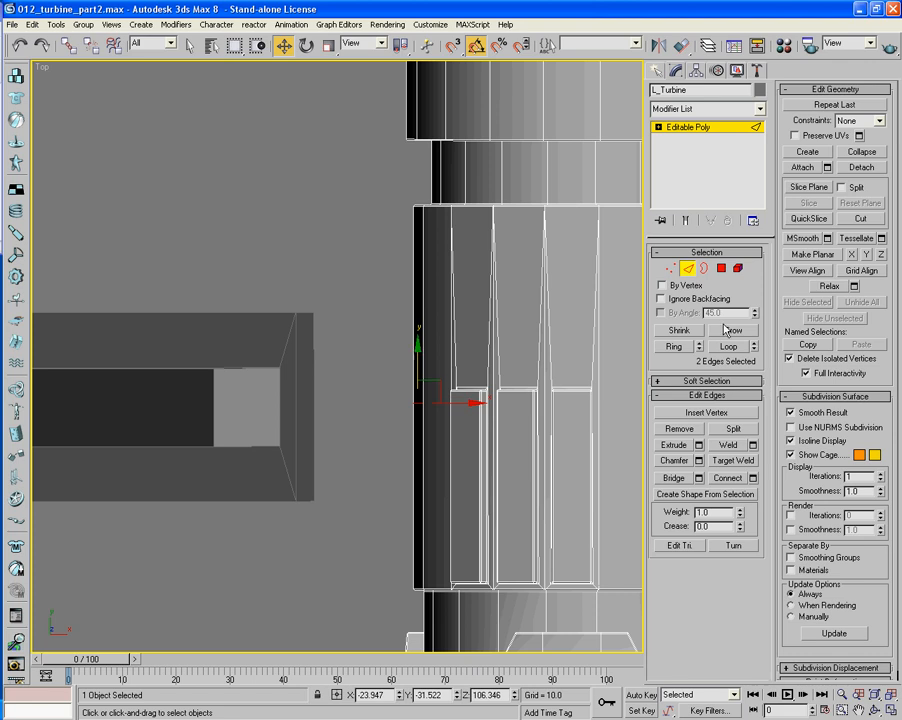
{"action": "left_click", "coordinate": [405, 386]}
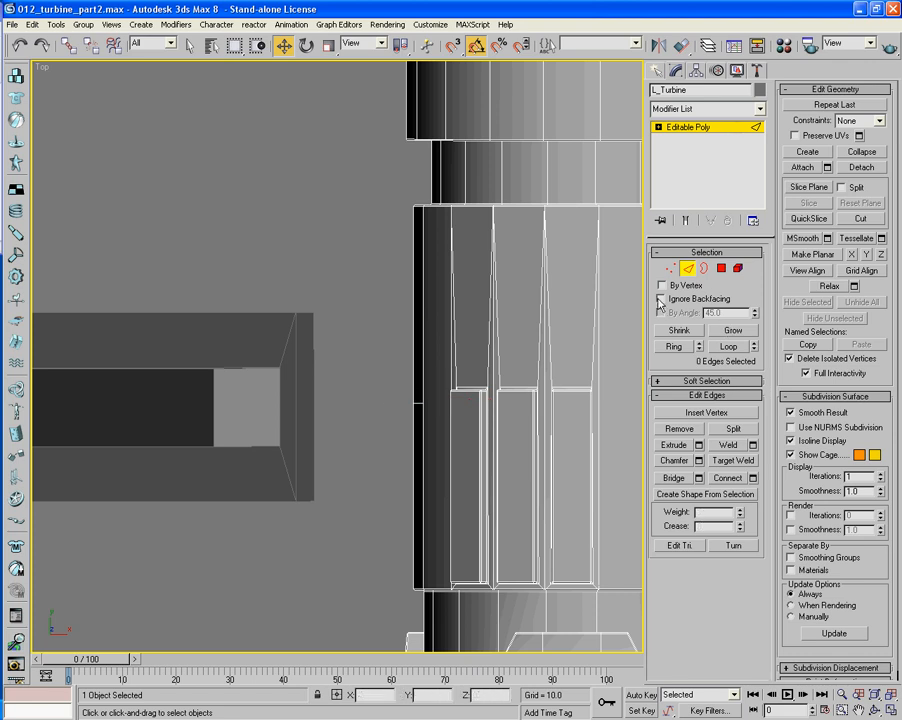
Chamfer the four crosswise edges on both side sections, spreading each line into a pair about as far apart as the attachment's width
{"action": "left_click", "coordinate": [721, 268]}
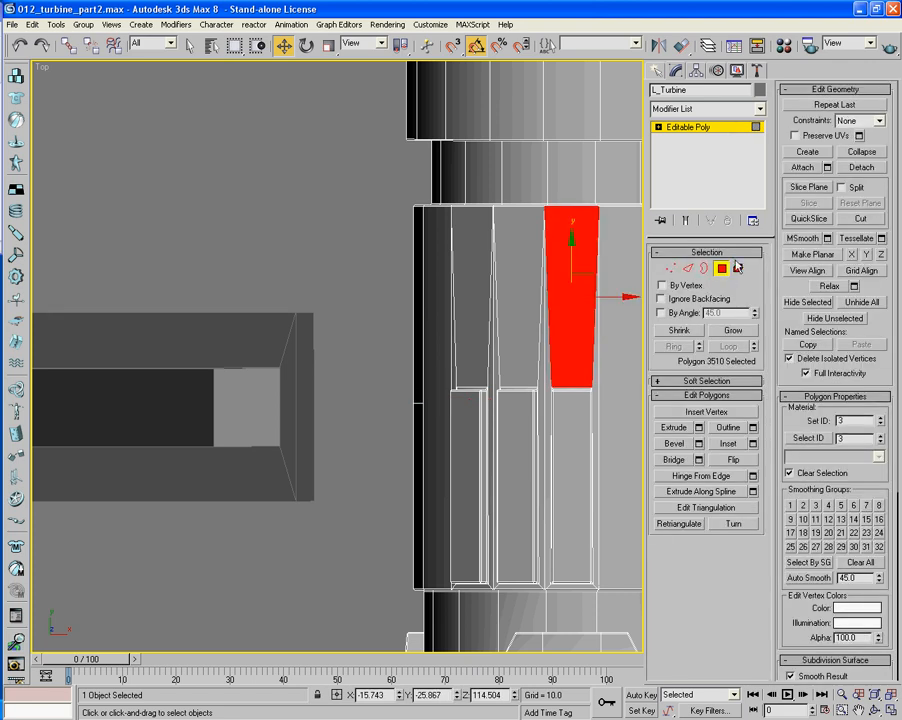
{"action": "left_click", "coordinate": [688, 268]}
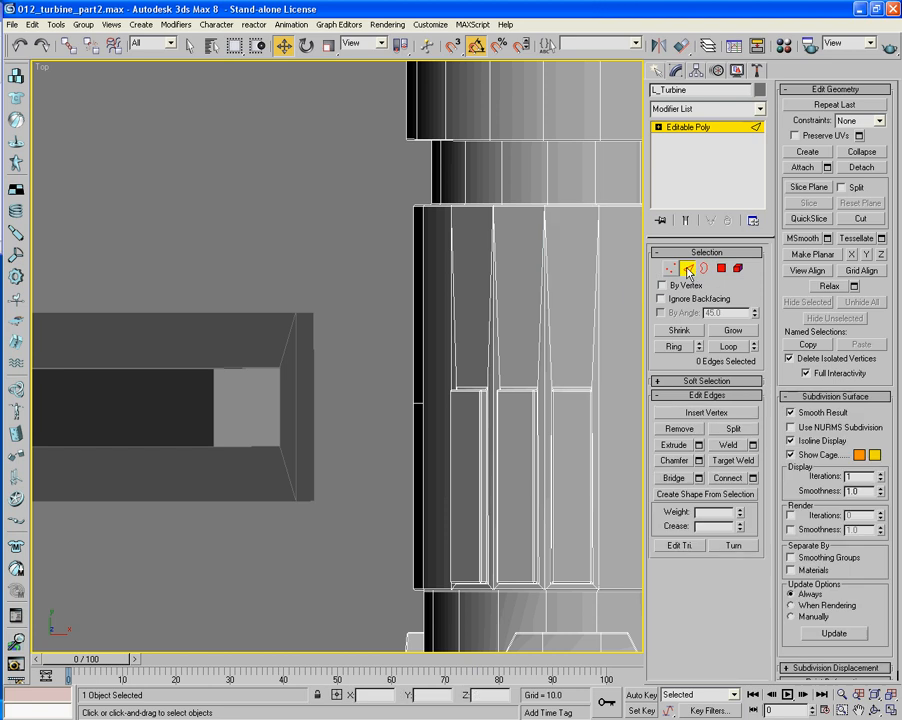
{"action": "left_click", "coordinate": [417, 403]}
{"action": "left_click", "coordinate": [729, 347]}
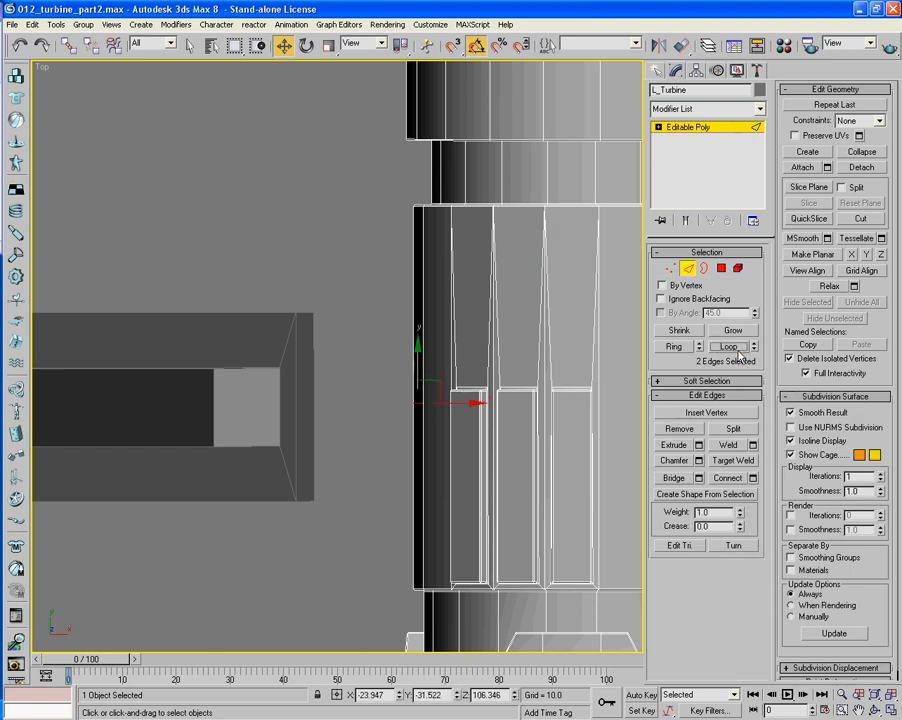
{"action": "key", "text": "p"}
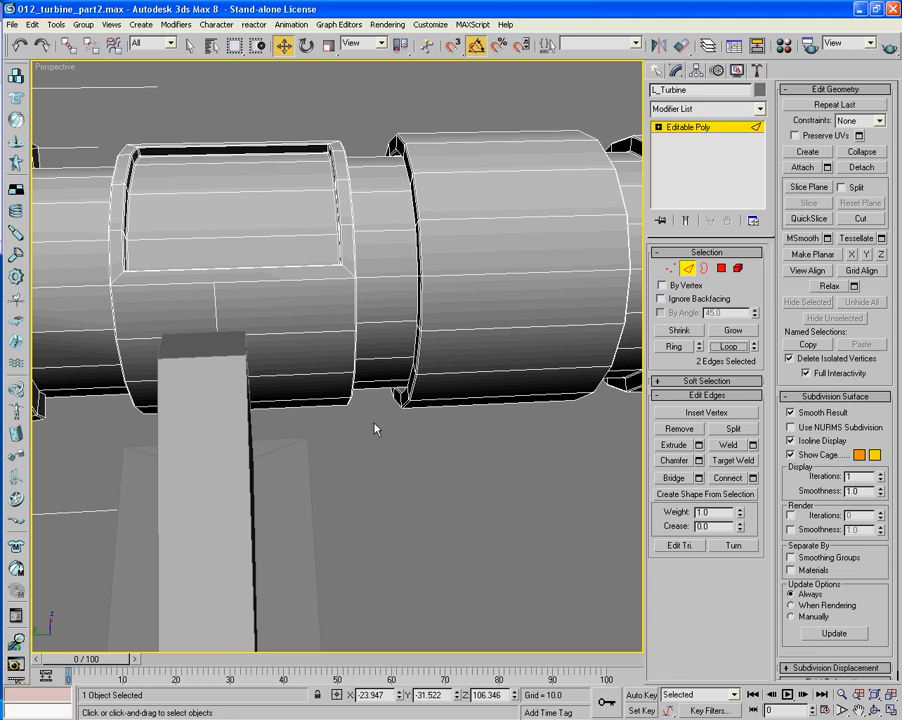
{"action": "middle_click_drag", "start_coordinate": [439, 427], "coordinate": [424, 402], "text": "alt"}
{"action": "left_click", "coordinate": [334, 370]}
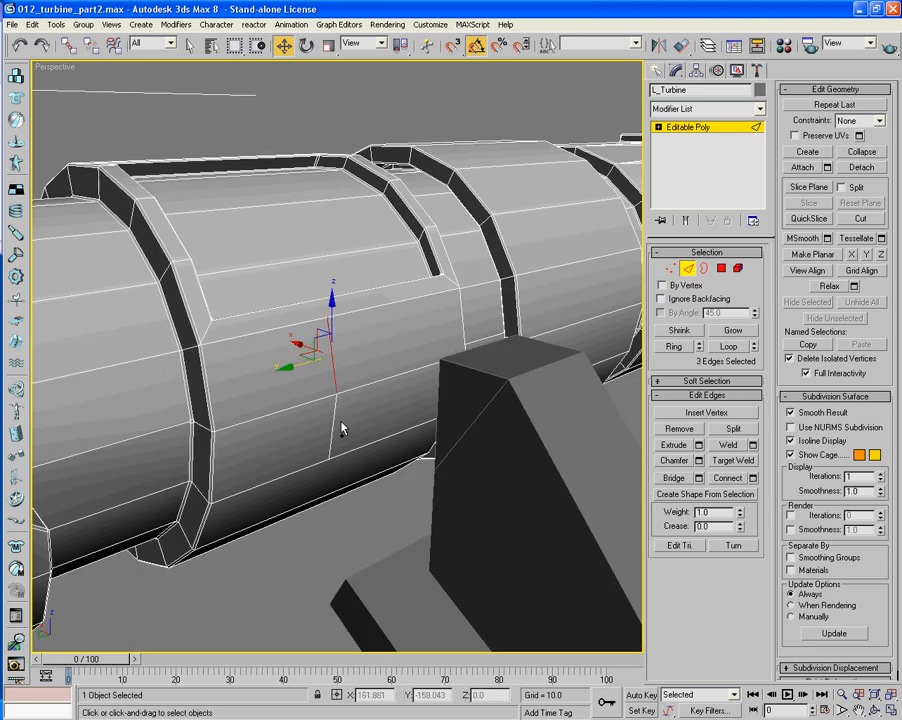
{"action": "middle_click_drag", "start_coordinate": [340, 424], "coordinate": [360, 409], "text": "alt"}
{"action": "key", "text": "t"}
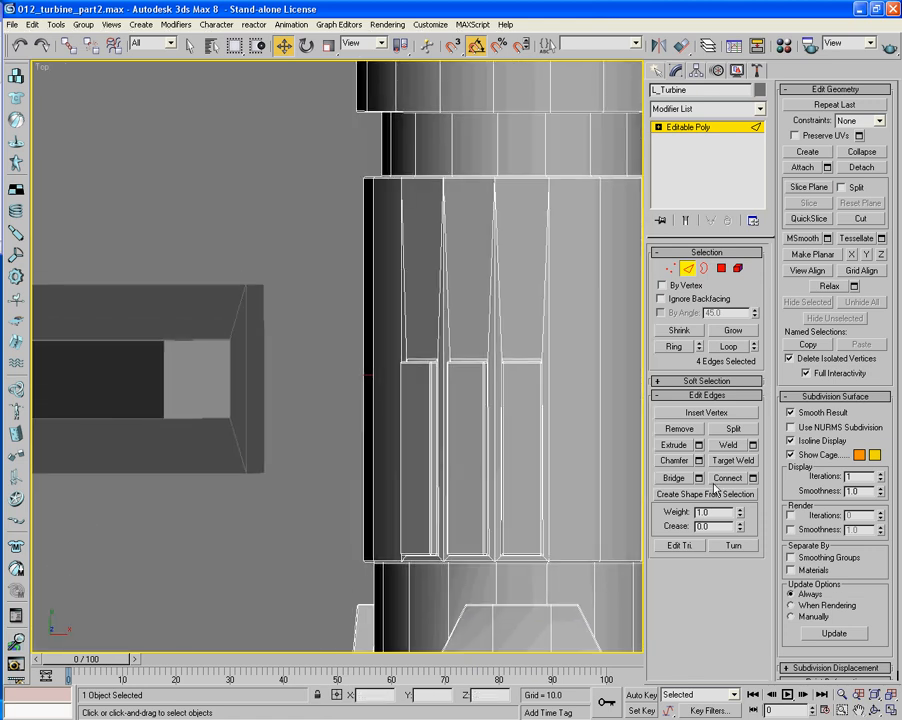
{"action": "left_click", "coordinate": [674, 461]}
{"action": "left_click_drag", "start_coordinate": [370, 378], "coordinate": [360, 291]}
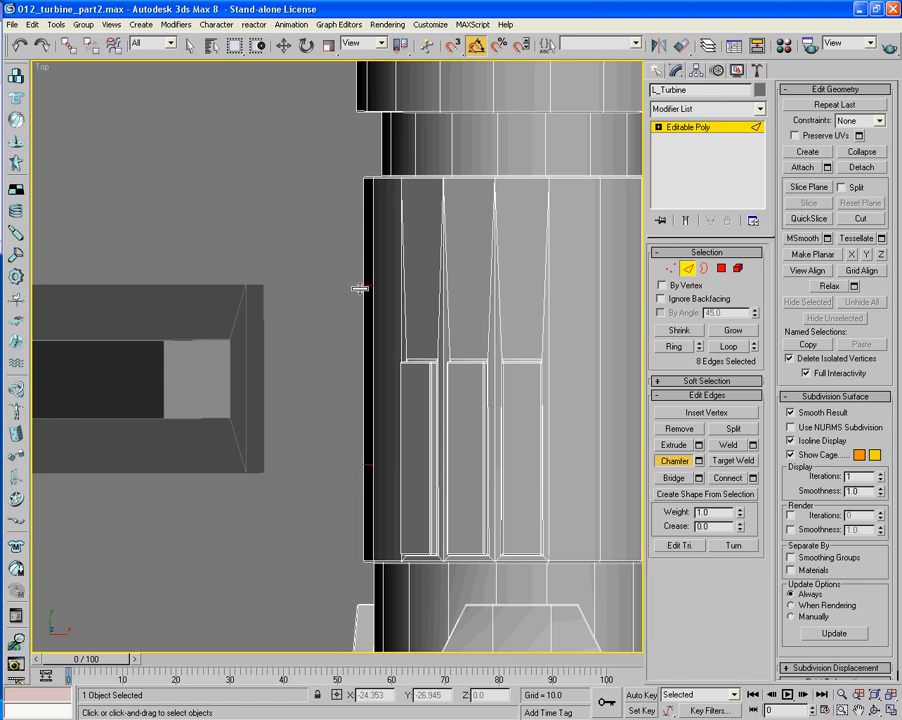
{"action": "left_click_drag", "start_coordinate": [360, 289], "coordinate": [361, 290]}
Move the side polygon between the chamfered edges facing the lower recess along Y to about -31.86
{"action": "left_click", "coordinate": [719, 270]}
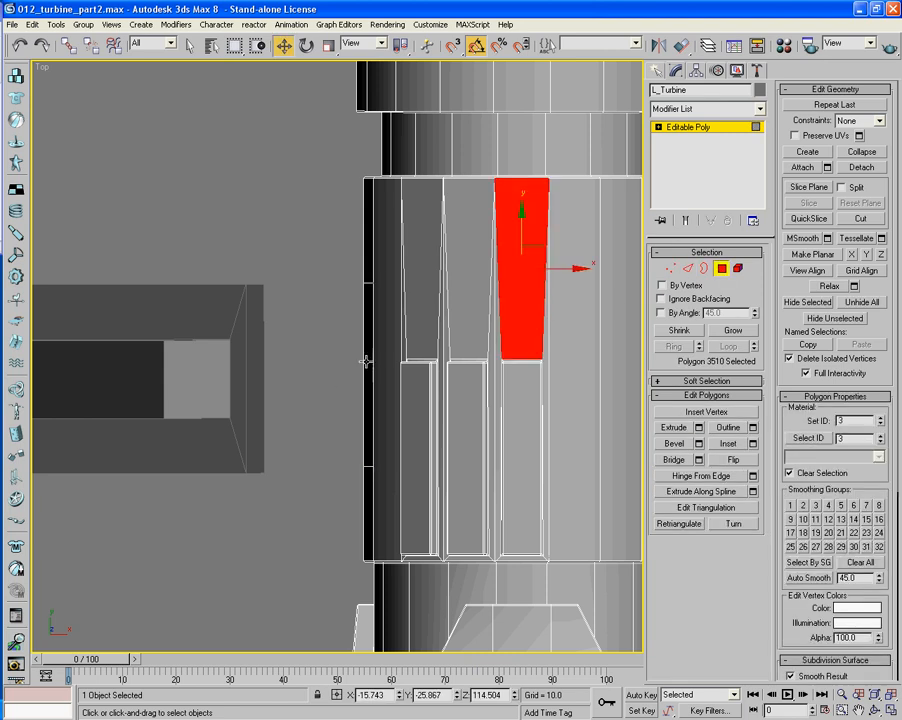
{"action": "left_click", "coordinate": [366, 362]}
{"action": "left_click_drag", "start_coordinate": [367, 343], "coordinate": [369, 345]}
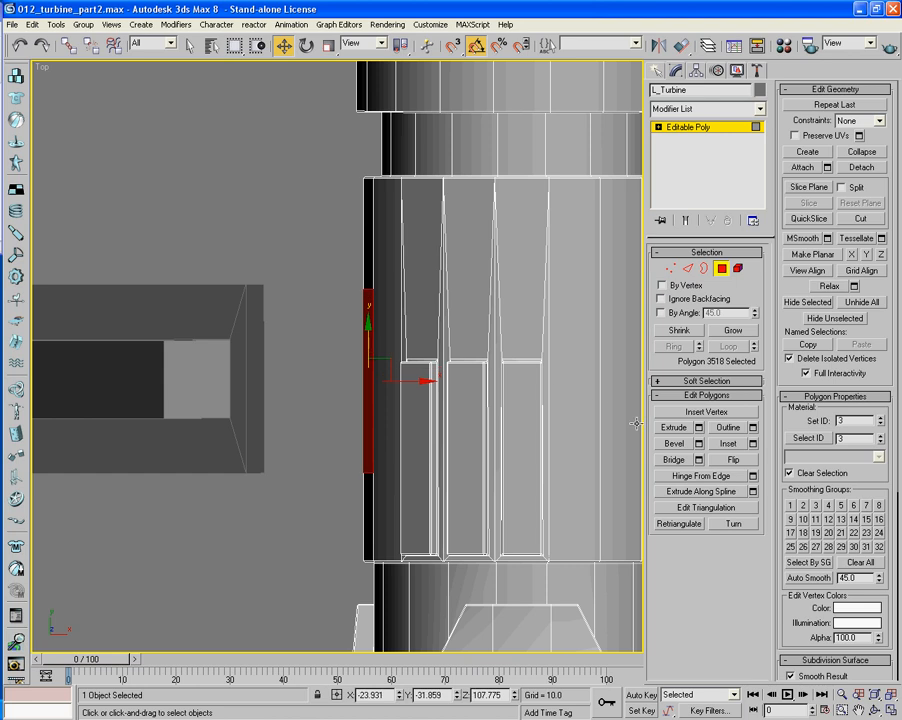
Extrude the single side polygon outward to just short of the attachment's lower recess
{"action": "left_click", "coordinate": [674, 428]}
{"action": "left_click_drag", "start_coordinate": [374, 440], "coordinate": [348, 349]}
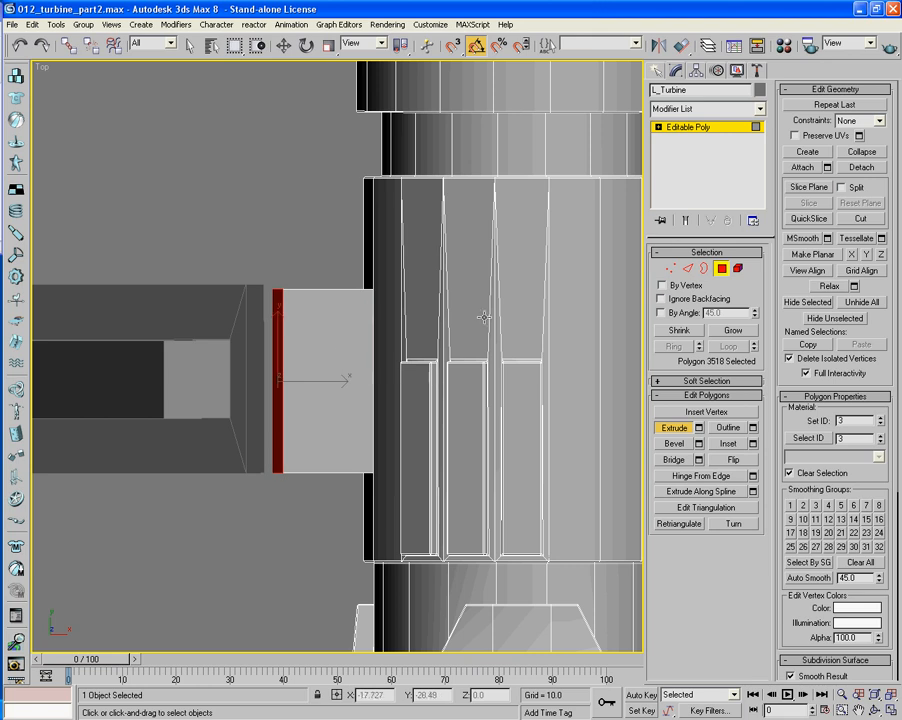
Move the vertices along the extruded block's upper side along Y to about -26.65, level with the attachment's edge
{"action": "left_click", "coordinate": [669, 270]}
{"action": "left_click_drag", "start_coordinate": [251, 266], "coordinate": [380, 316]}
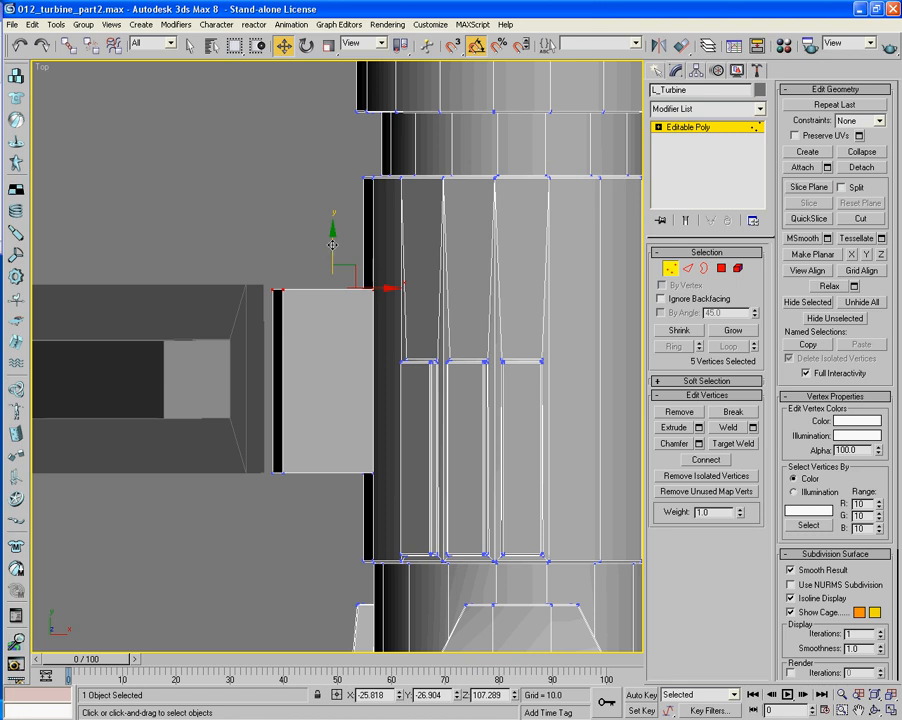
{"action": "left_click_drag", "start_coordinate": [332, 244], "coordinate": [332, 239]}
Extrude the two side polygons facing the upper recess together as a group, with an extrusion height of 4.561
{"action": "middle_click_drag", "start_coordinate": [316, 188], "coordinate": [320, 368]}
{"action": "mouse_move", "coordinate": [366, 262]}
{"action": "middle_mouse_down"}
{"action": "mouse_move", "coordinate": [384, 484]}
{"action": "mouse_move", "coordinate": [371, 300]}
{"action": "middle_mouse_up"}
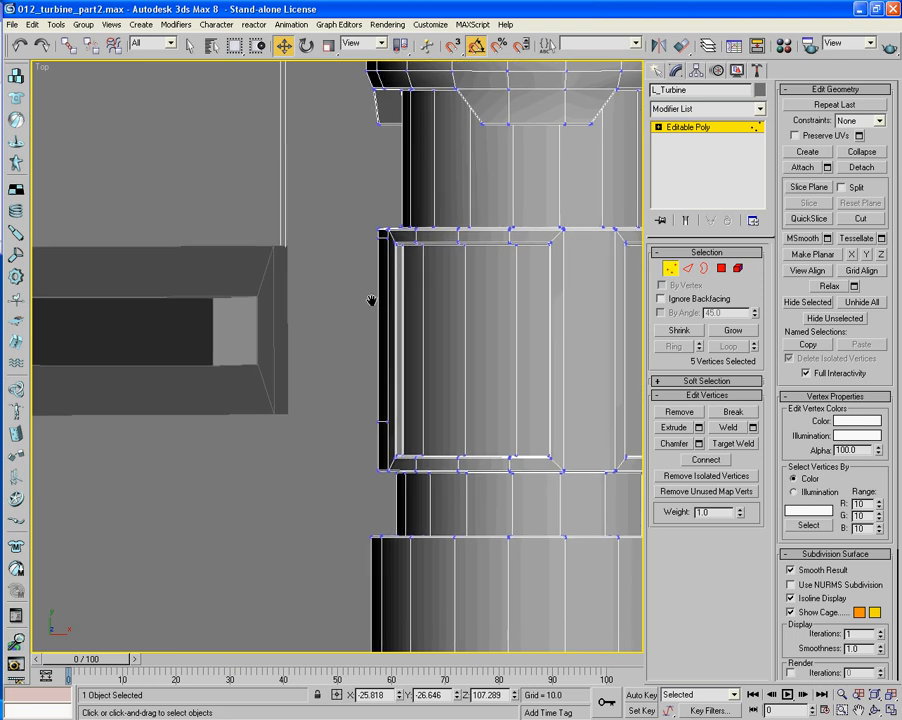
{"action": "left_click", "coordinate": [722, 268]}
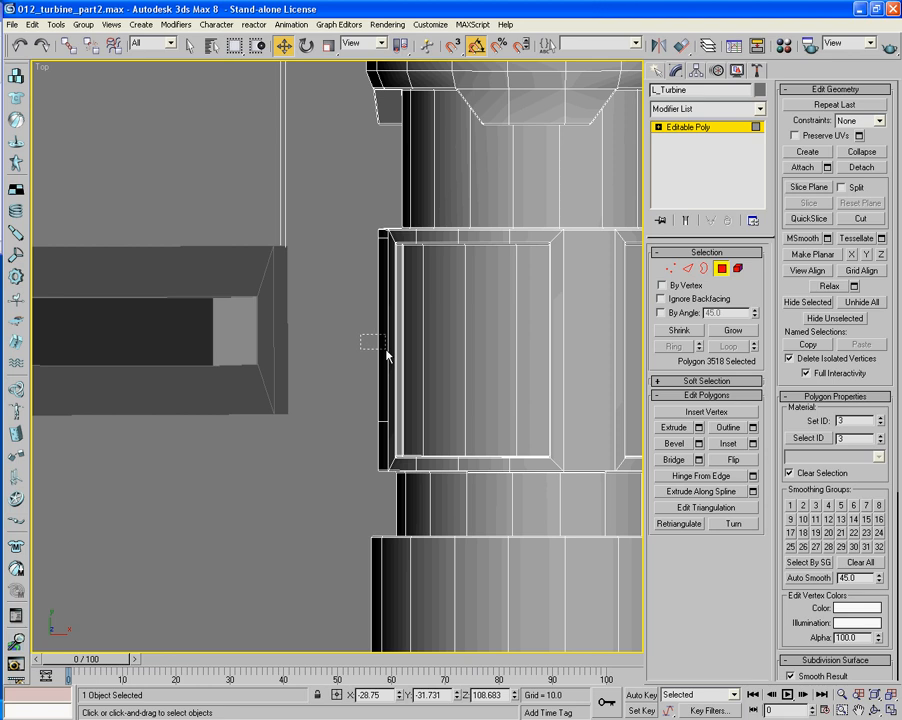
{"action": "left_click_drag", "start_coordinate": [386, 354], "coordinate": [387, 355]}
{"action": "left_click", "coordinate": [699, 428]}
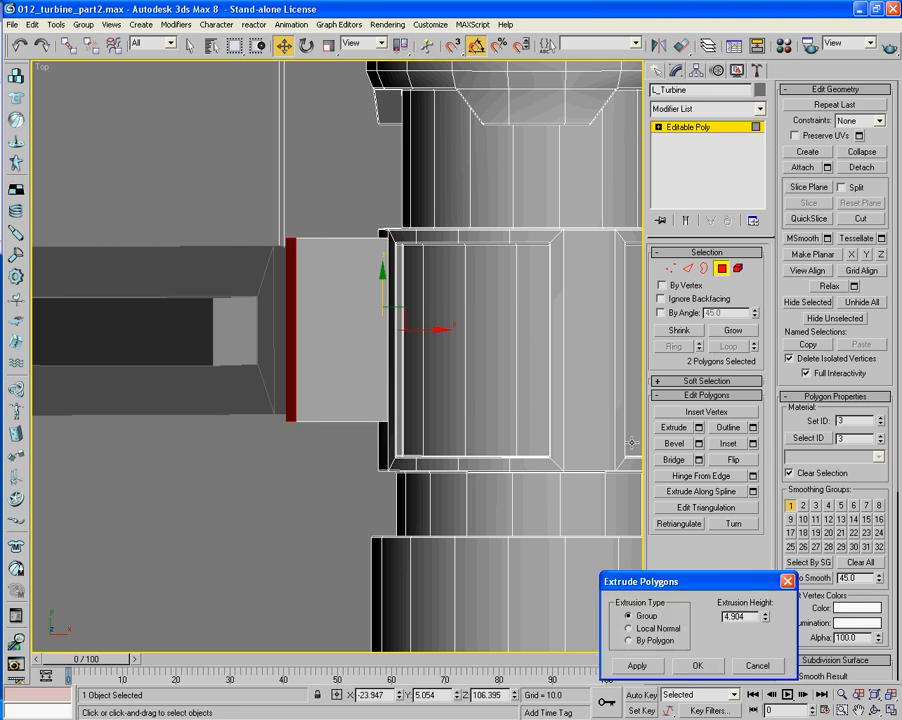
{"action": "left_click_drag", "start_coordinate": [767, 620], "coordinate": [768, 626]}
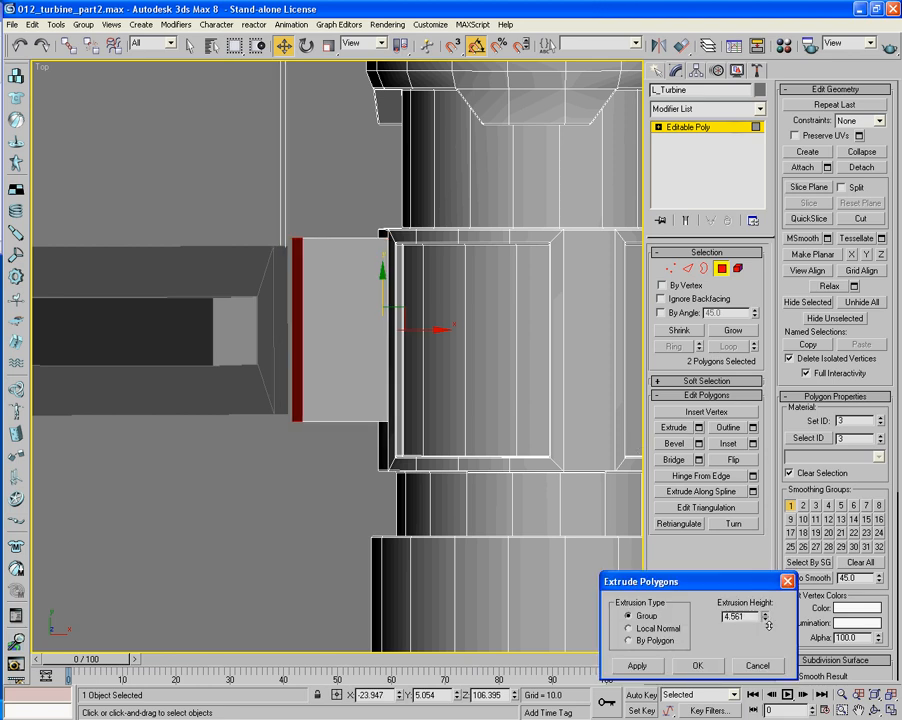
{"action": "left_click", "coordinate": [698, 666]}
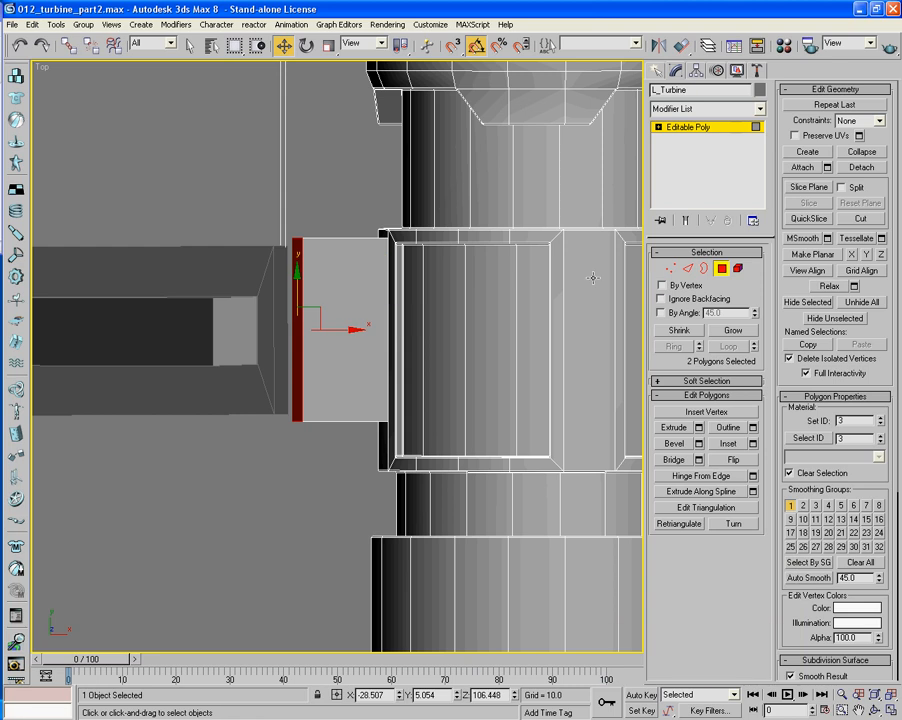
Match the new block to the attachment's width along Y, moving its upper vertices to about 9.49 and its lower vertices up to the attachment's edge
{"action": "key", "text": "1"}
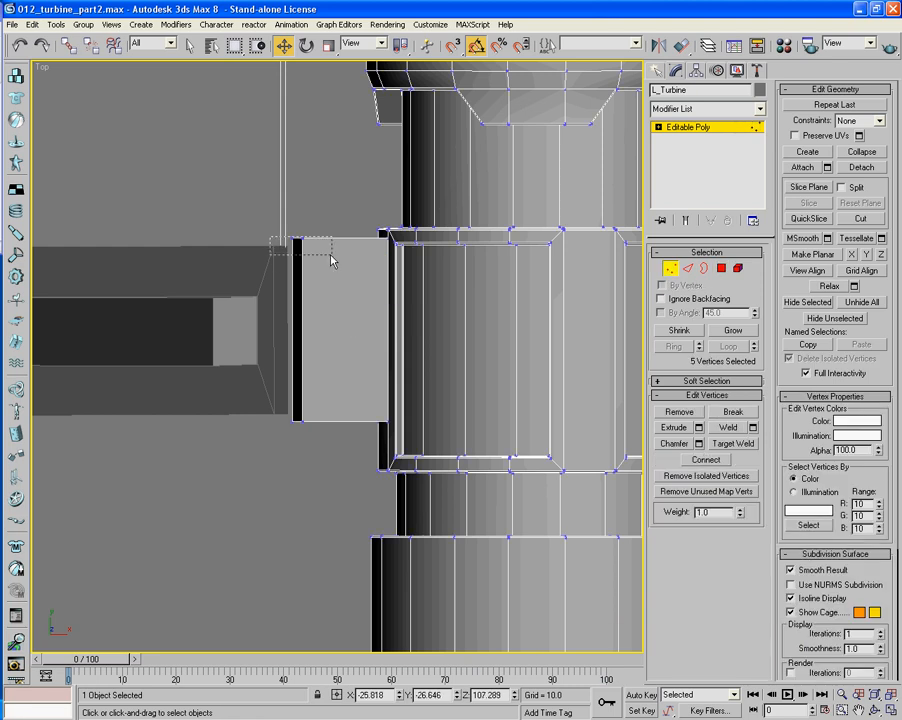
{"action": "left_click_drag", "start_coordinate": [330, 256], "coordinate": [396, 248]}
{"action": "left_click_drag", "start_coordinate": [340, 185], "coordinate": [342, 202]}
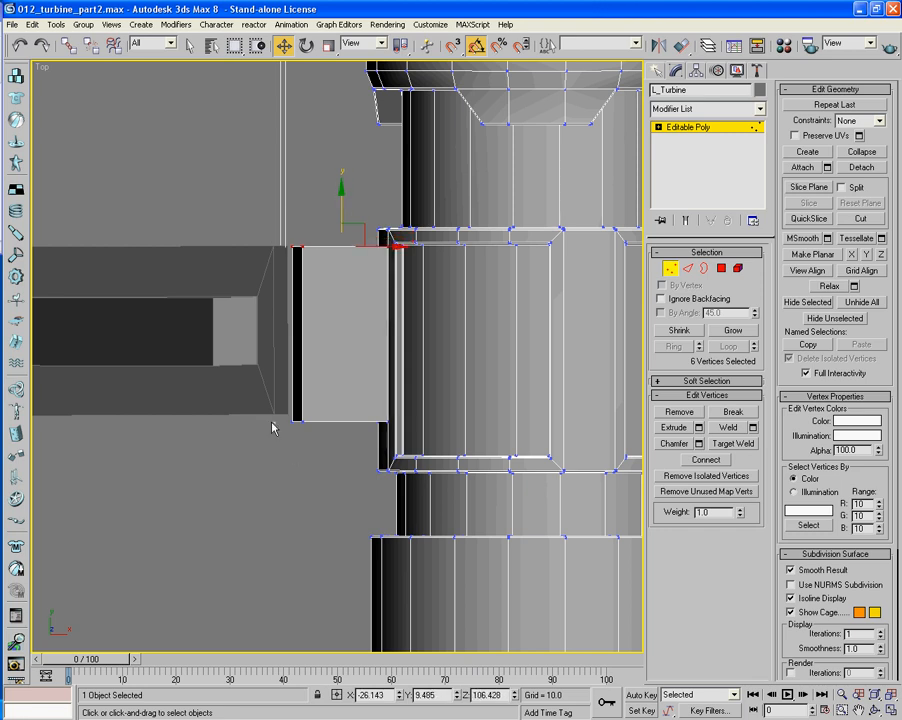
{"action": "left_click_drag", "start_coordinate": [271, 421], "coordinate": [391, 424]}
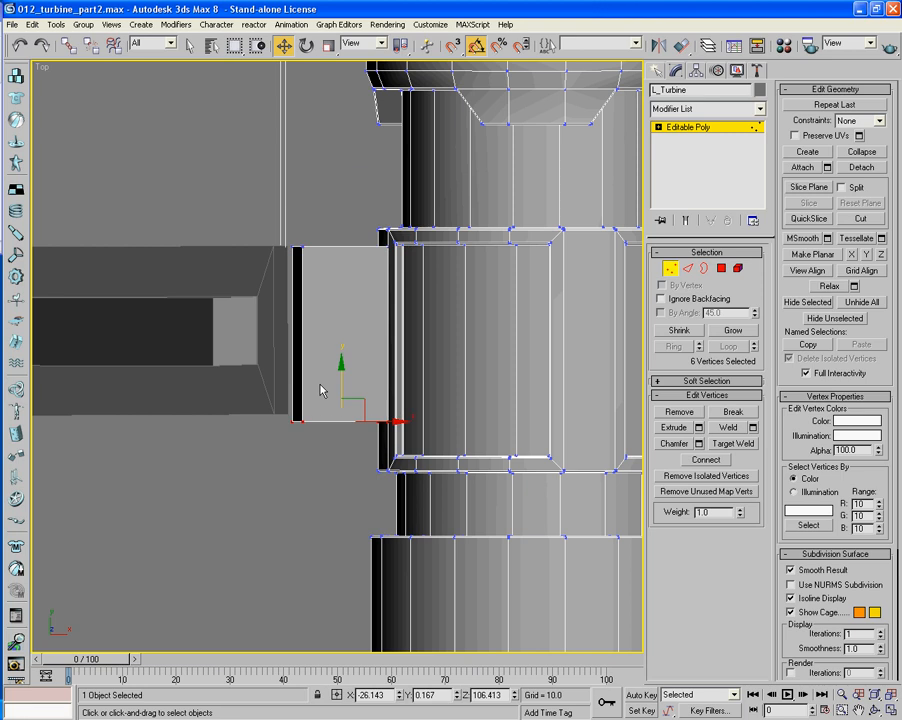
{"action": "left_click_drag", "start_coordinate": [341, 372], "coordinate": [339, 366]}
{"action": "left_click", "coordinate": [325, 451]}
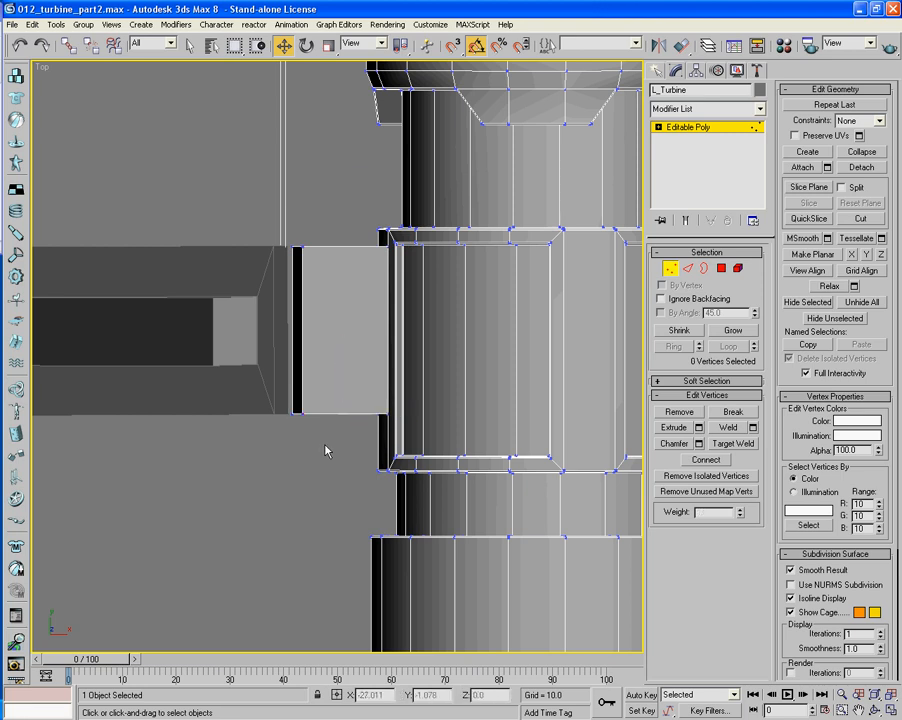
{"action": "key", "text": "p"}
{"action": "key", "text": "z"}
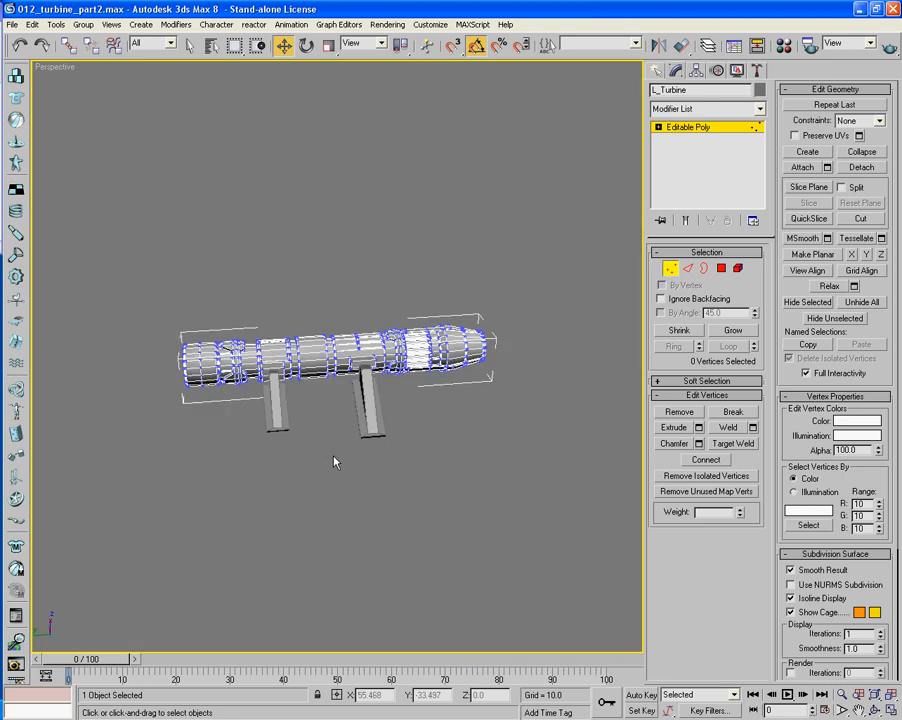
{"action": "middle_click_drag", "start_coordinate": [334, 461], "coordinate": [404, 413], "text": "alt"}
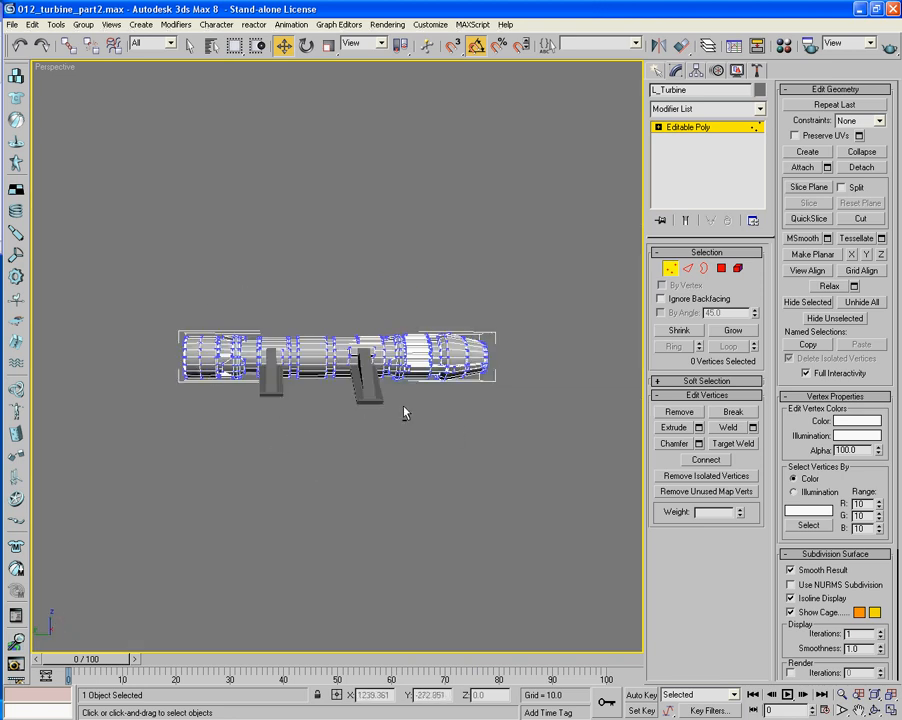
{"action": "middle_click_drag", "start_coordinate": [487, 381], "coordinate": [383, 368], "text": "alt"}
{"action": "scroll", "coordinate": [439, 380], "scroll_direction": "up", "scroll_amount": 5}
{"action": "left_click", "coordinate": [700, 270]}
{"action": "left_click", "coordinate": [402, 414]}
{"action": "key", "text": "ctrl+z"}
{"action": "key", "text": "ctrl+z"}
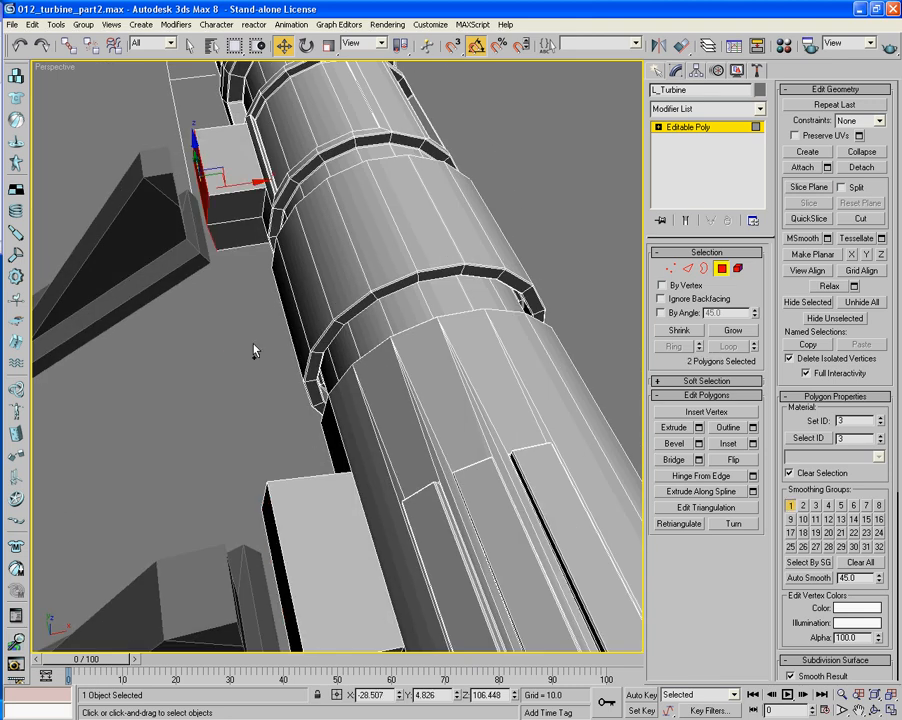
{"action": "left_click", "coordinate": [32, 24]}
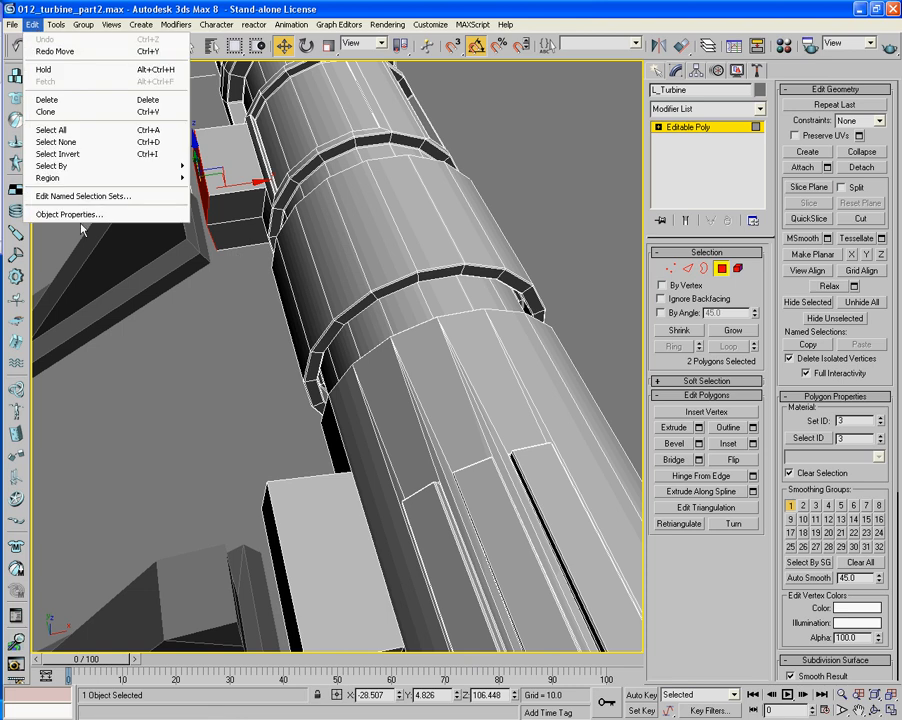
{"action": "left_click", "coordinate": [122, 341]}
{"action": "left_click", "coordinate": [43, 46]}
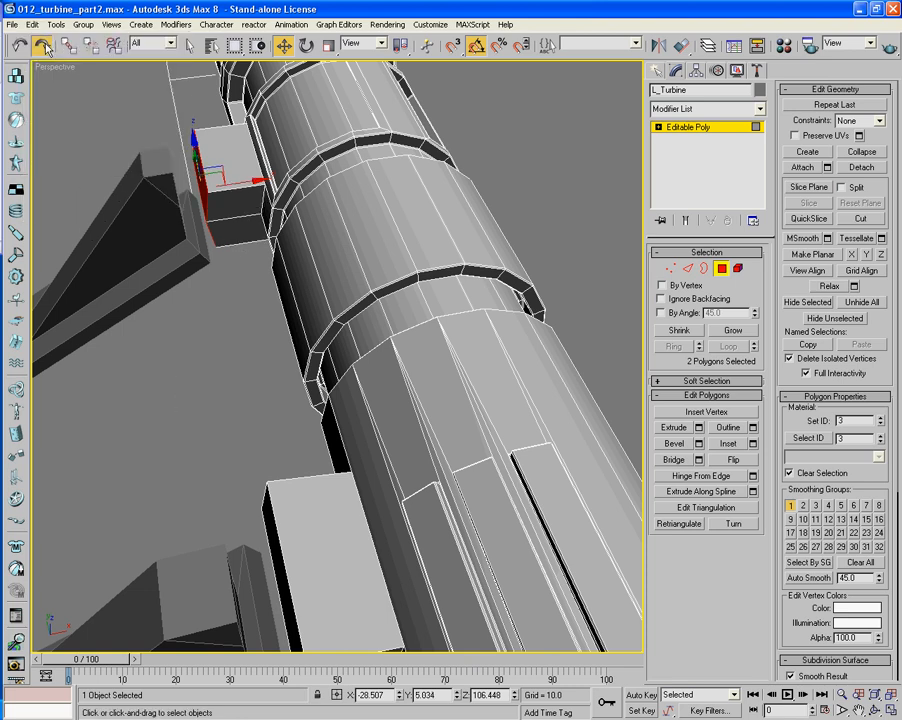
{"action": "left_click", "coordinate": [43, 46]}
Grow the selection to the whole extruded block facing the lower recess and delete its polygons
{"action": "middle_click_drag", "start_coordinate": [153, 226], "coordinate": [252, 193], "text": "alt"}
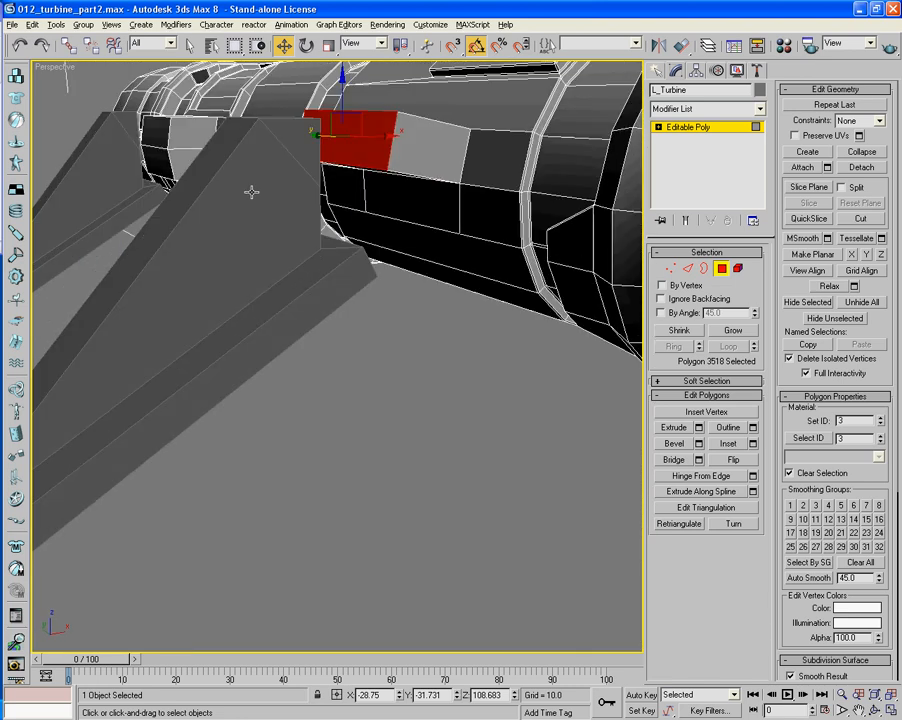
{"action": "left_click", "coordinate": [735, 332]}
{"action": "key", "text": "Delete"}
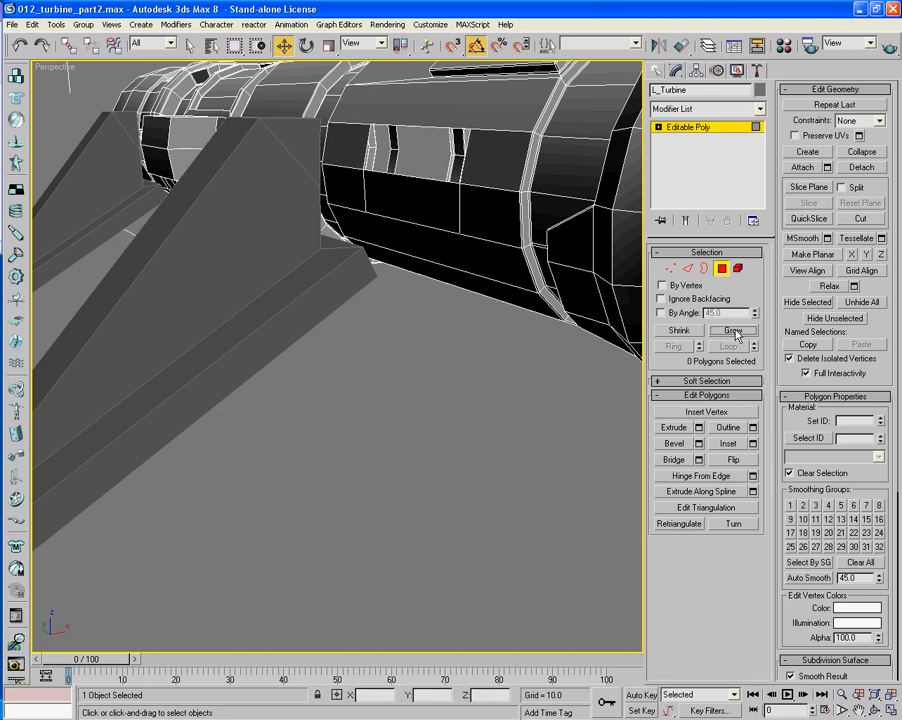
Cap the open border left in the turbine's side facing the lower recess
{"action": "left_click", "coordinate": [704, 269]}
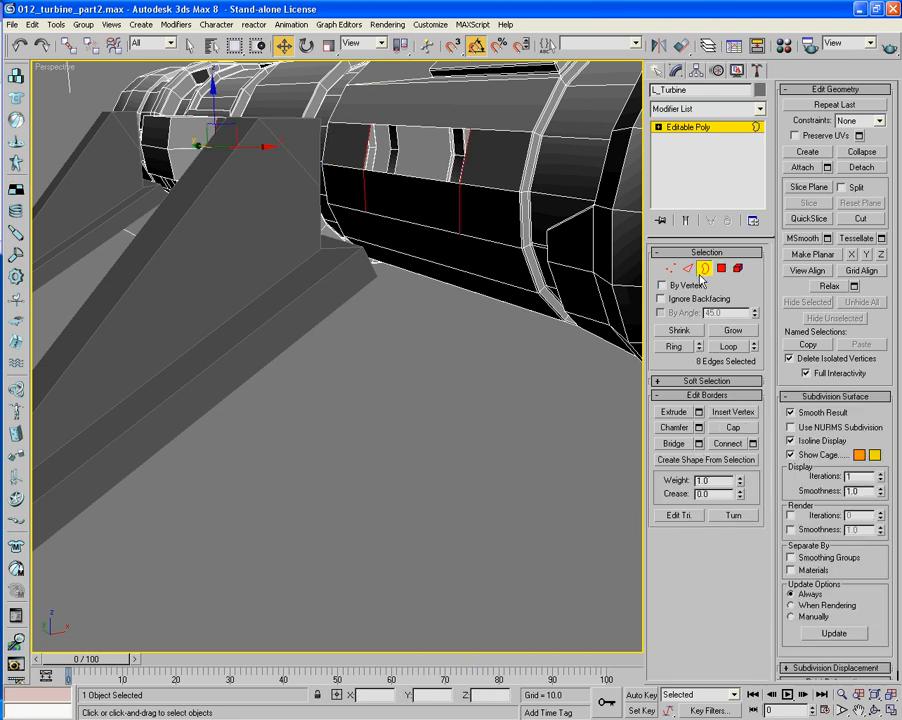
{"action": "left_click", "coordinate": [437, 129]}
{"action": "left_click", "coordinate": [733, 427]}
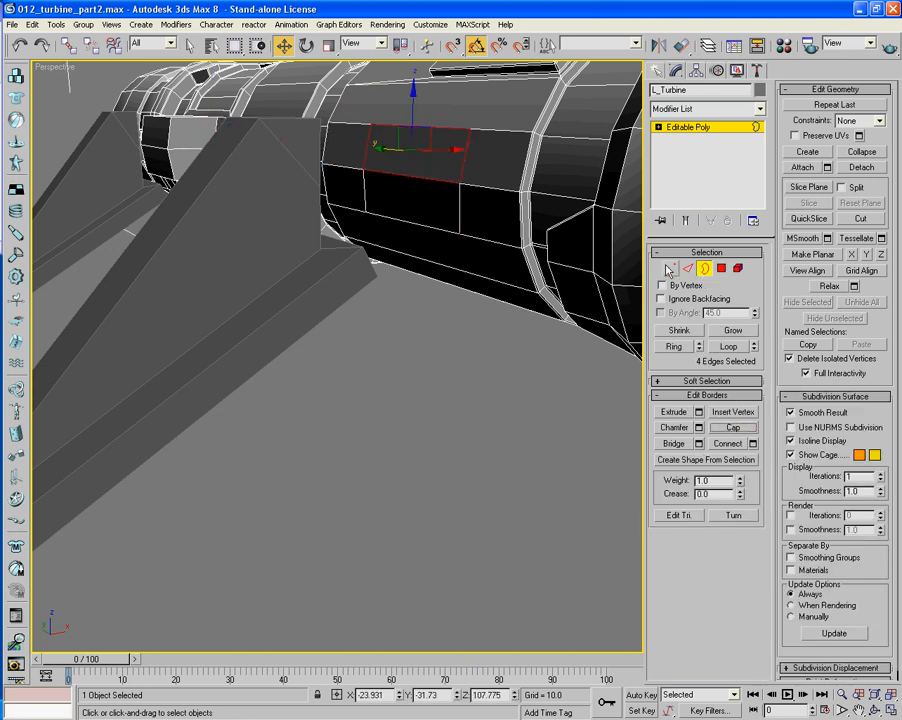
Extrude the capped polygon and the one directly below it as a group, with an extrusion height of 4.561
{"action": "key", "text": "4"}
{"action": "left_click", "coordinate": [452, 198]}
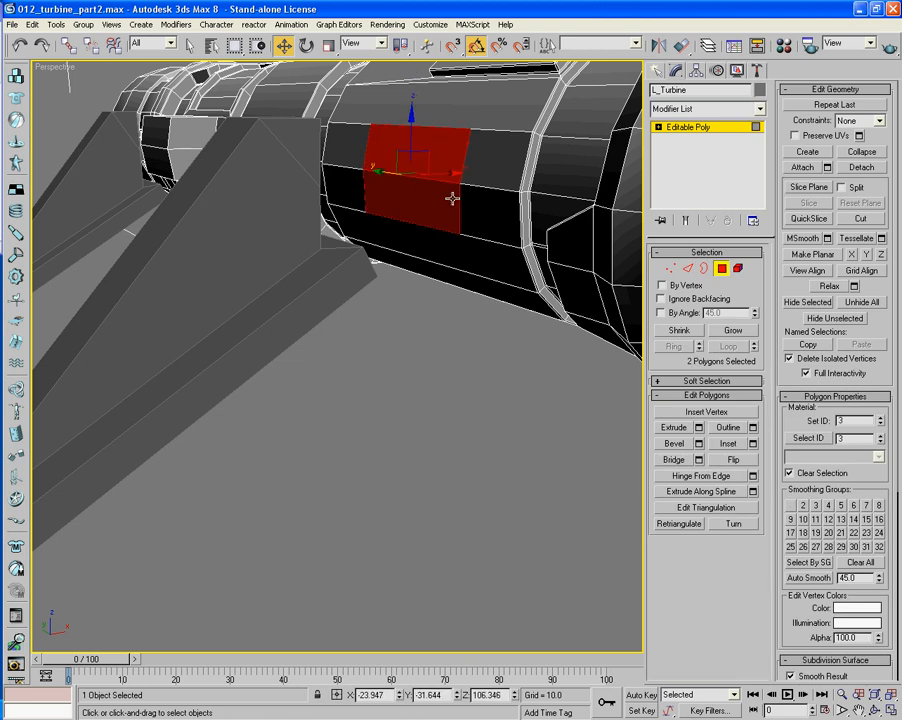
{"action": "left_click", "coordinate": [699, 428]}
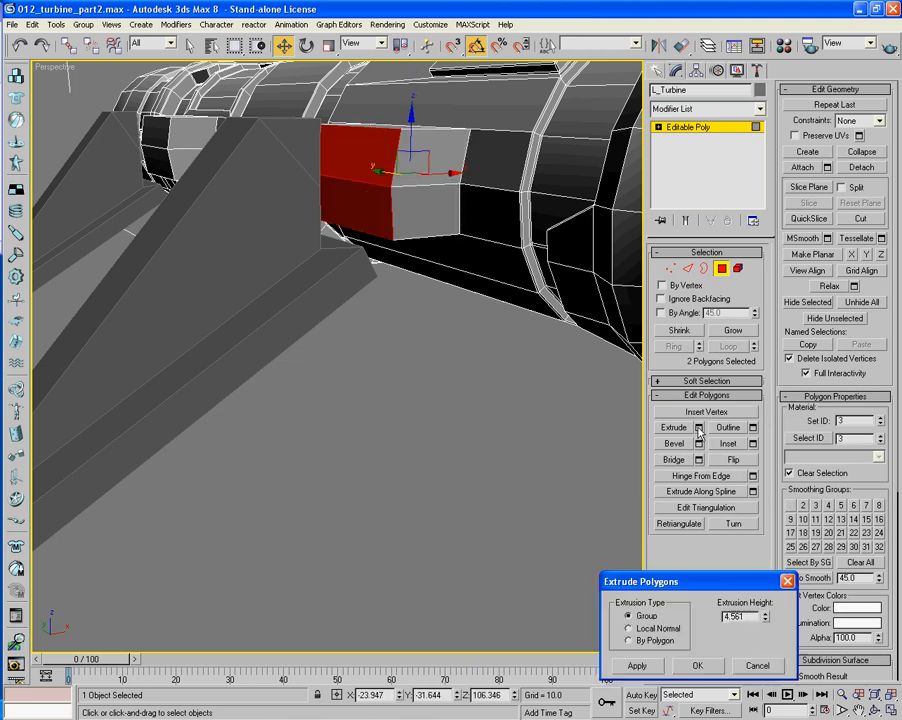
Extrude the turbine's two selected side polygons as a group by 4.561 and switch to the Top view
{"action": "left_click", "coordinate": [712, 671]}
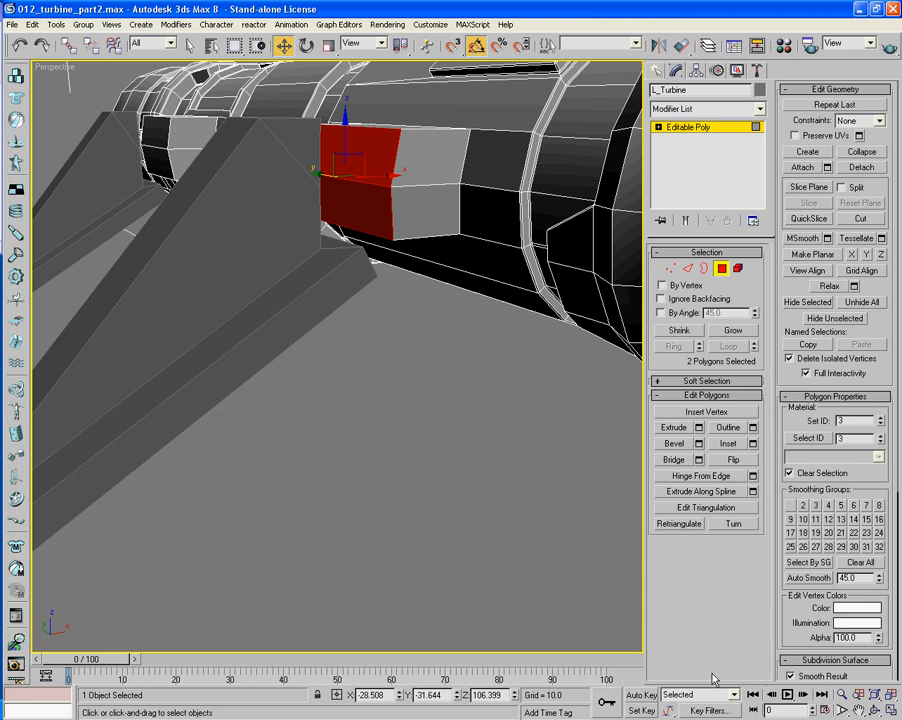
{"action": "key", "text": "t"}
{"action": "mouse_move", "coordinate": [436, 496]}
{"action": "middle_mouse_down"}
{"action": "mouse_move", "coordinate": [424, 442]}
{"action": "mouse_move", "coordinate": [424, 496]}
{"action": "mouse_move", "coordinate": [449, 497]}
{"action": "middle_mouse_up"}
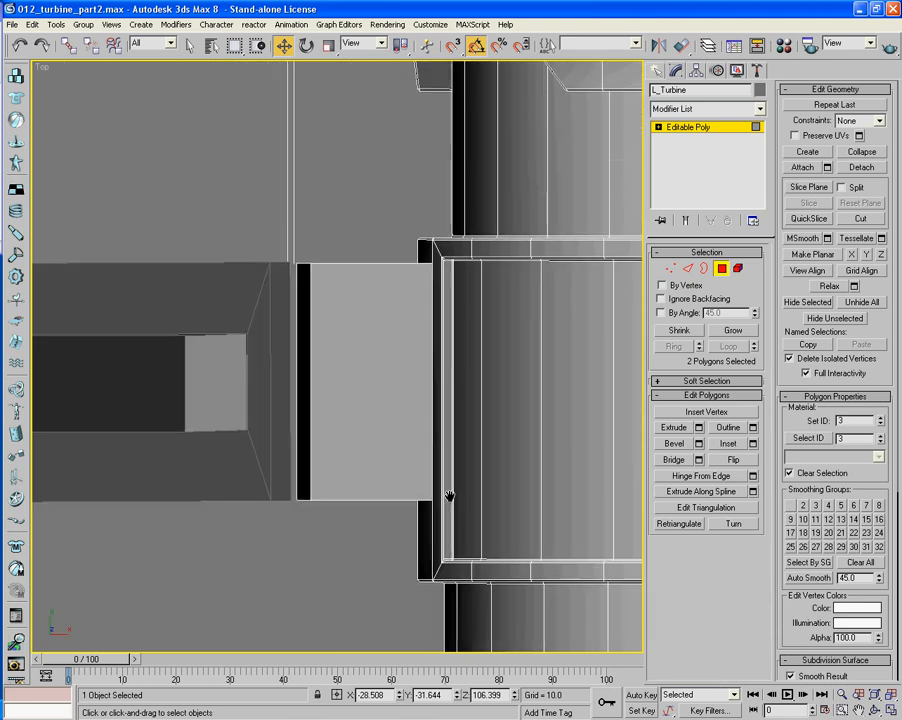
Narrow the first extruded block to the triangular bracket's inner width, moving its two long sides inward about 2.7 and 2.6 units along Y
{"action": "left_click", "coordinate": [669, 270]}
{"action": "left_click_drag", "start_coordinate": [289, 236], "coordinate": [437, 281]}
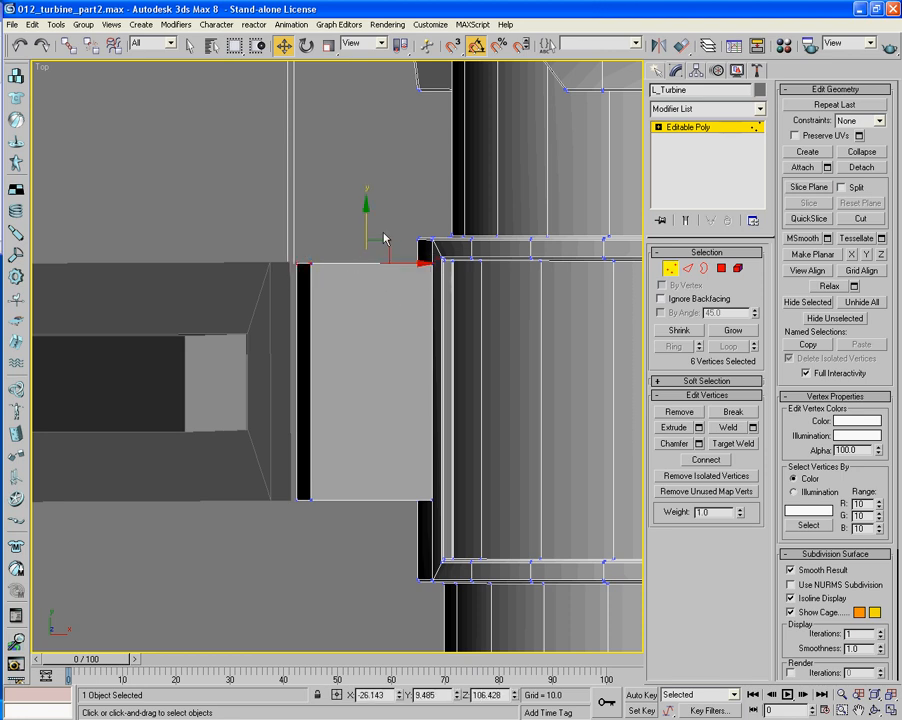
{"action": "left_click_drag", "start_coordinate": [367, 218], "coordinate": [370, 288]}
{"action": "scroll", "coordinate": [374, 327], "scroll_direction": "up", "scroll_amount": 2}
{"action": "middle_click_drag", "start_coordinate": [377, 341], "coordinate": [423, 310]}
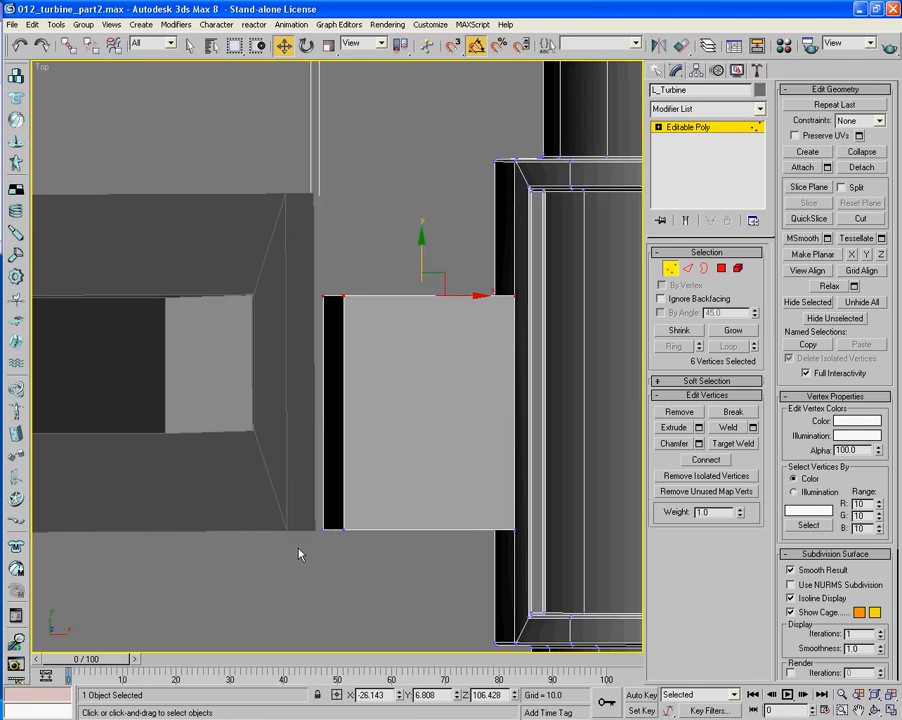
{"action": "left_click_drag", "start_coordinate": [298, 554], "coordinate": [523, 503]}
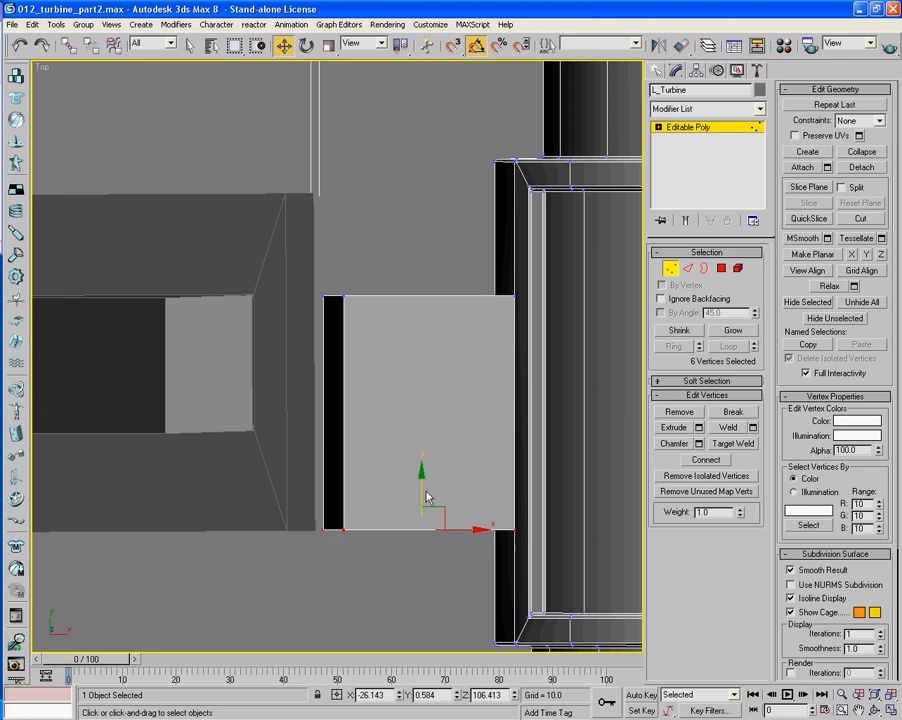
{"action": "left_click_drag", "start_coordinate": [421, 488], "coordinate": [417, 387]}
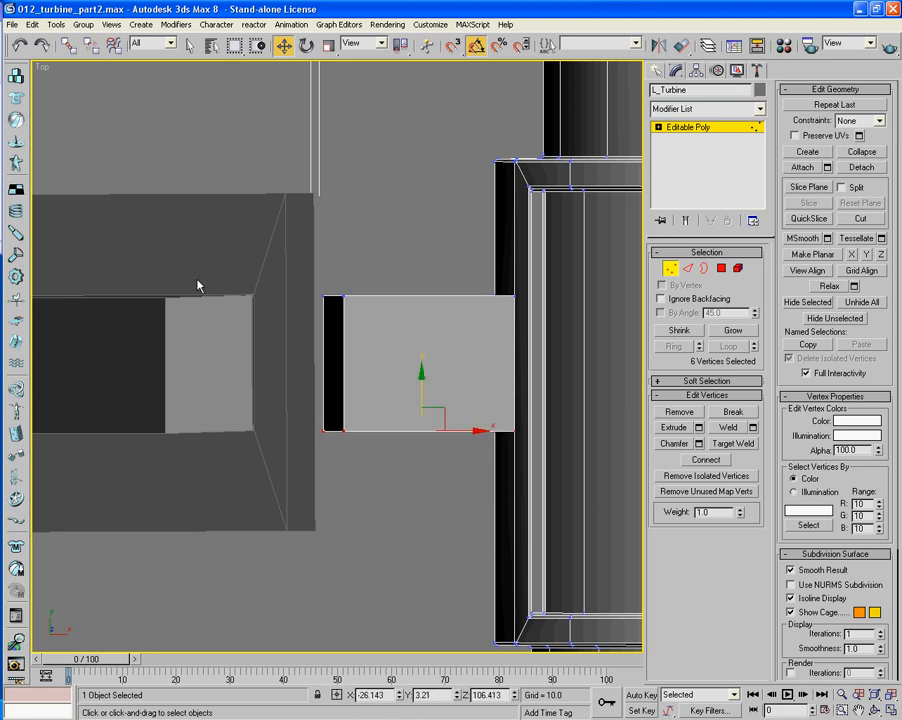
Extend the first block's outer end vertices to the bracket's inner part and fine-align its upper side with the bracket edge
{"action": "left_click_drag", "start_coordinate": [318, 262], "coordinate": [400, 433]}
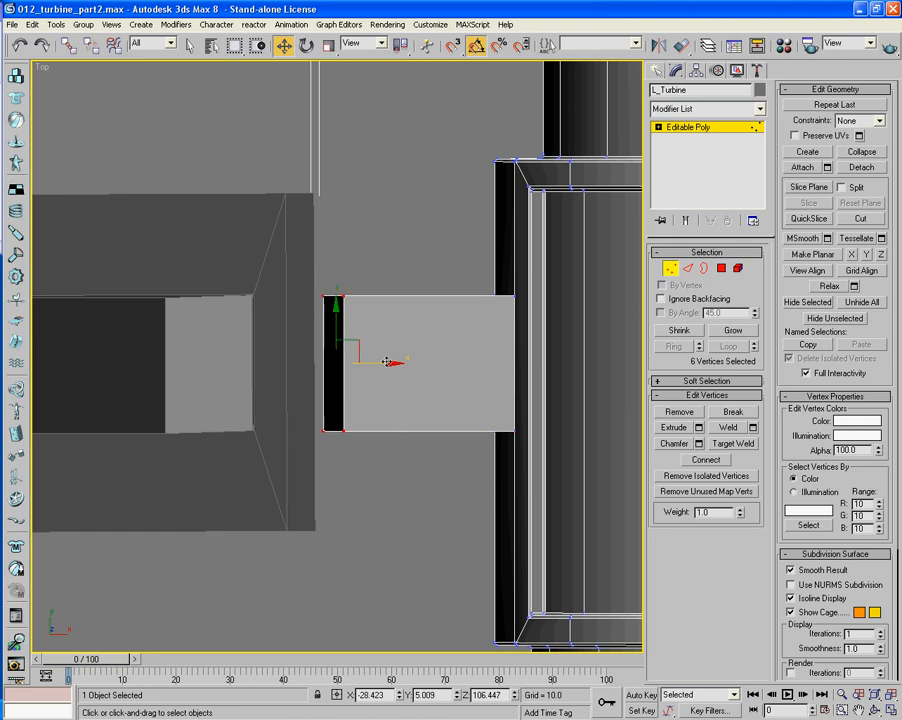
{"action": "left_click_drag", "start_coordinate": [390, 364], "coordinate": [322, 362]}
{"action": "left_click_drag", "start_coordinate": [238, 278], "coordinate": [516, 340]}
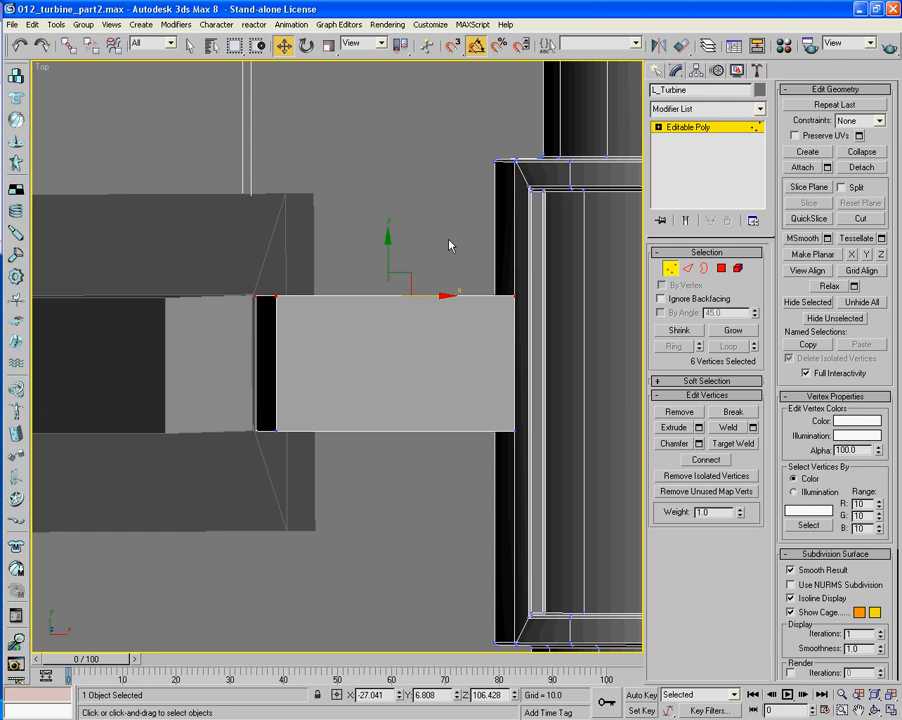
{"action": "left_click_drag", "start_coordinate": [389, 242], "coordinate": [389, 242]}
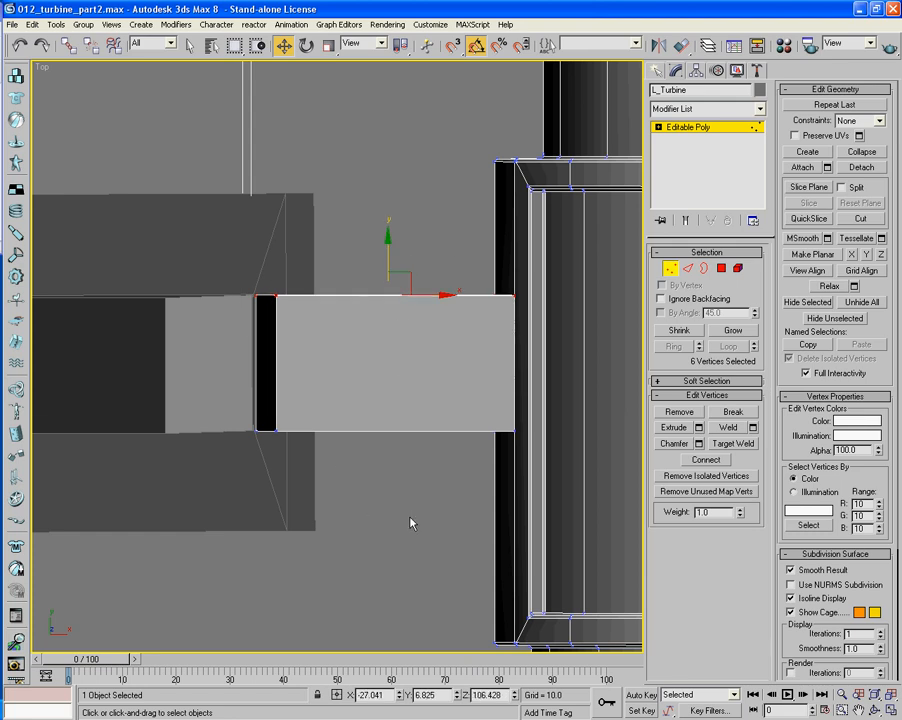
Pull the first block's outer end vertices back toward the turbine, clear of the bracket
{"action": "scroll", "coordinate": [411, 521], "scroll_direction": "up", "scroll_amount": 5}
{"action": "scroll", "coordinate": [410, 452], "scroll_direction": "down", "scroll_amount": 5}
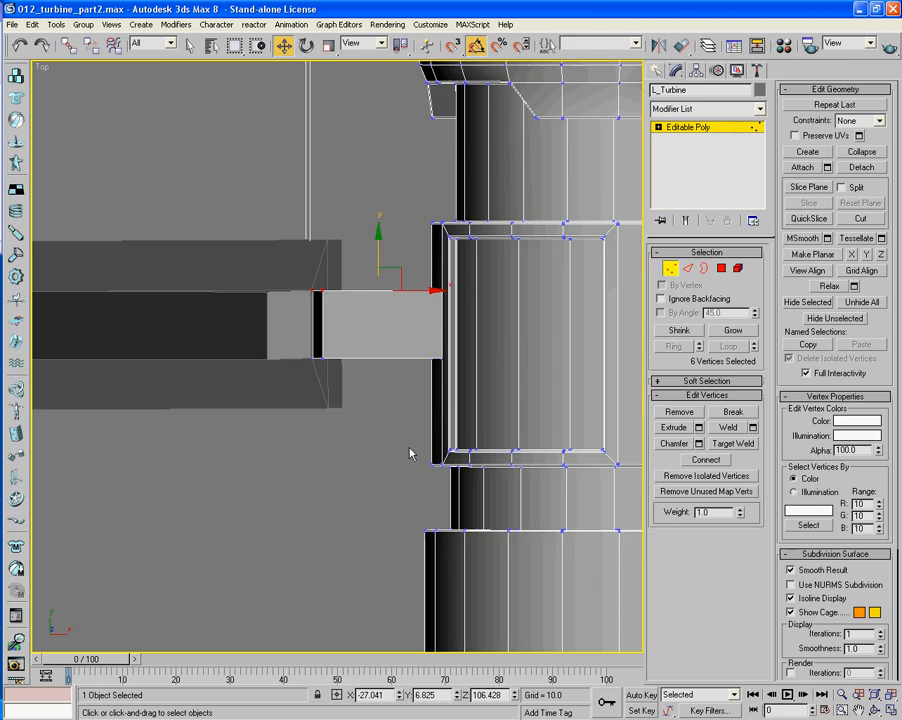
{"action": "scroll", "coordinate": [334, 439], "scroll_direction": "up", "scroll_amount": 2}
{"action": "left_click_drag", "start_coordinate": [276, 234], "coordinate": [429, 312]}
Align the second block's six upper-side vertices by scaling them to about 3% along Y in the View coordinate system
{"action": "middle_click_drag", "start_coordinate": [334, 528], "coordinate": [326, 332]}
{"action": "middle_click_drag", "start_coordinate": [332, 437], "coordinate": [320, 213]}
{"action": "mouse_move", "coordinate": [322, 471]}
{"action": "middle_mouse_down"}
{"action": "mouse_move", "coordinate": [319, 258]}
{"action": "mouse_move", "coordinate": [318, 288]}
{"action": "mouse_move", "coordinate": [301, 253]}
{"action": "middle_mouse_up"}
{"action": "scroll", "coordinate": [322, 262], "scroll_direction": "up", "scroll_amount": 2}
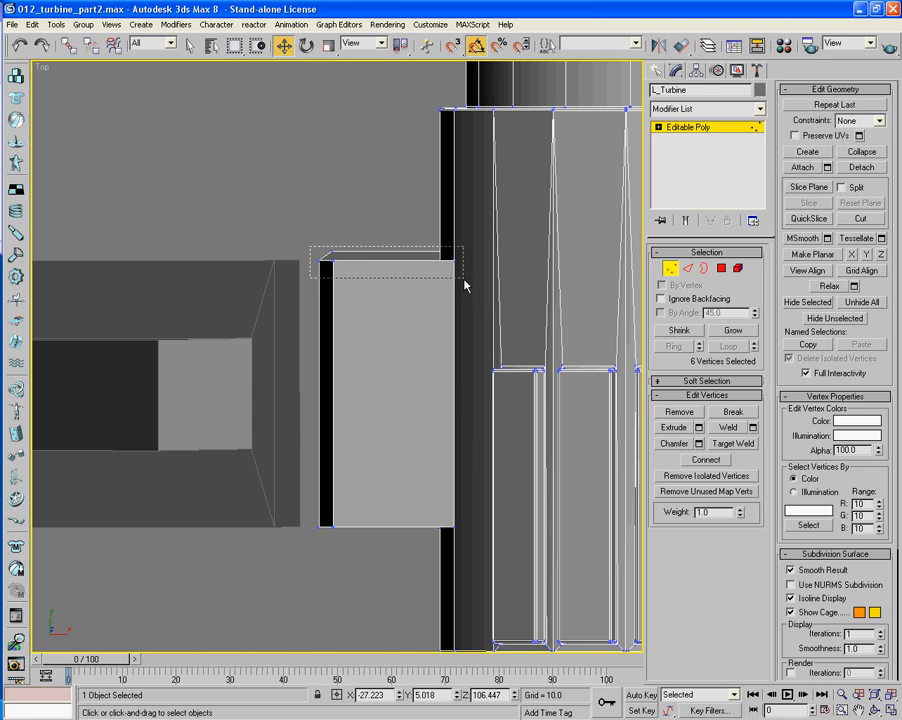
{"action": "left_click_drag", "start_coordinate": [465, 285], "coordinate": [465, 285]}
{"action": "left_click", "coordinate": [333, 47]}
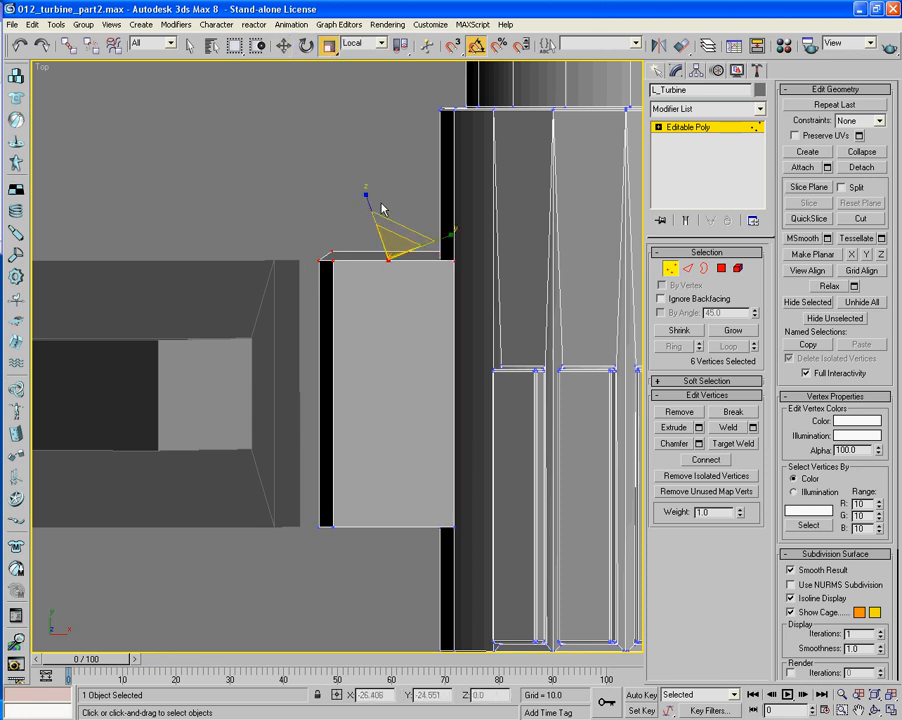
{"action": "left_click", "coordinate": [367, 48]}
{"action": "left_click", "coordinate": [362, 57]}
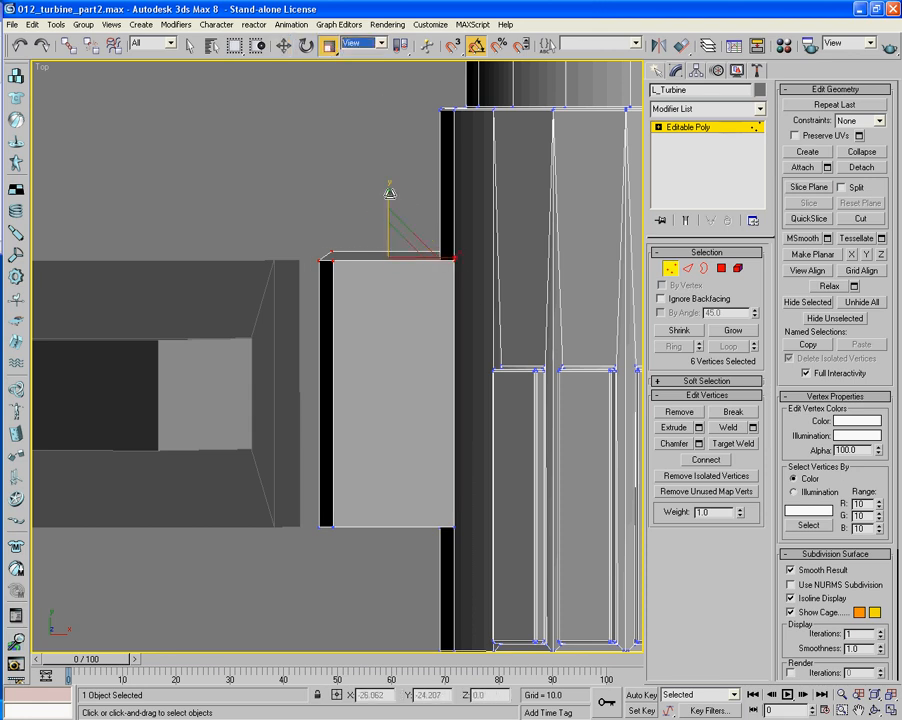
{"action": "left_click_drag", "start_coordinate": [388, 192], "coordinate": [397, 30]}
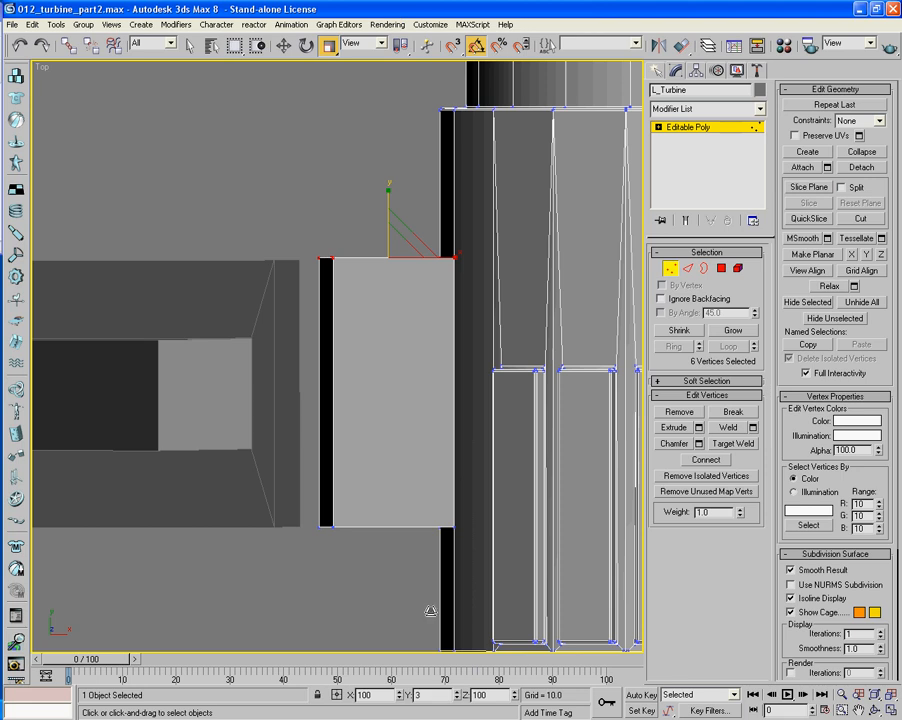
Move the second block's upper side down about 3.07 units and its outer end about 2.3 units toward the bracket
{"action": "left_click", "coordinate": [284, 46]}
{"action": "left_click_drag", "start_coordinate": [386, 209], "coordinate": [388, 289]}
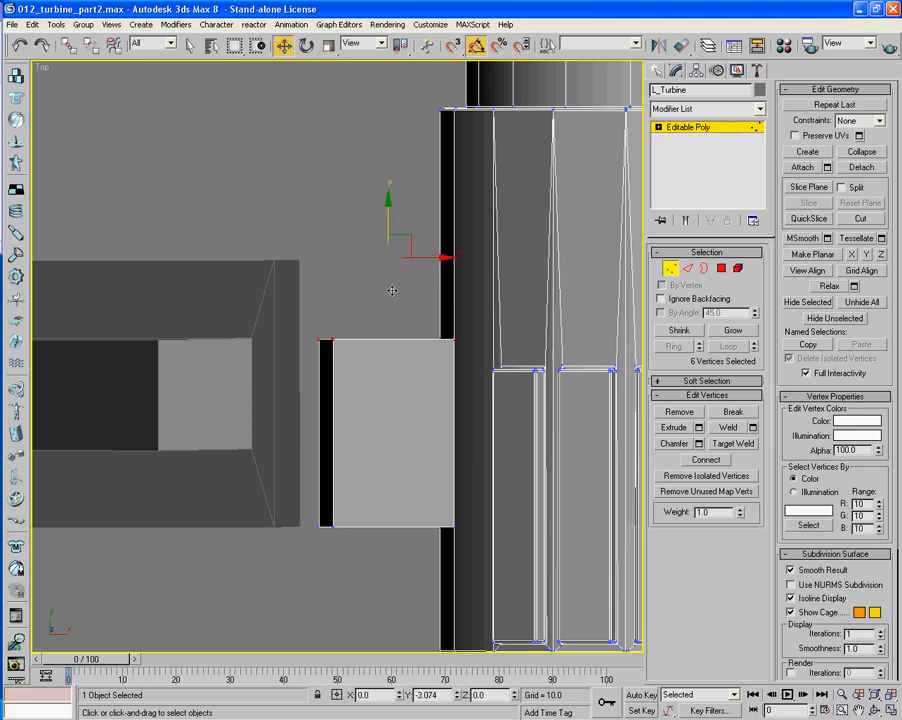
{"action": "left_click_drag", "start_coordinate": [362, 614], "coordinate": [360, 607]}
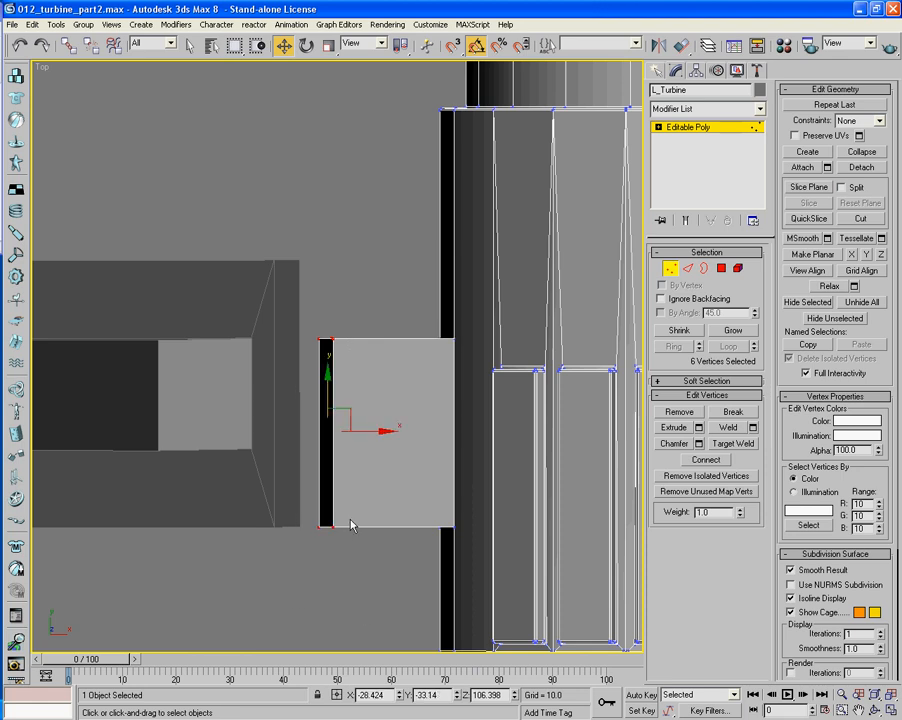
{"action": "left_click_drag", "start_coordinate": [372, 440], "coordinate": [306, 429]}
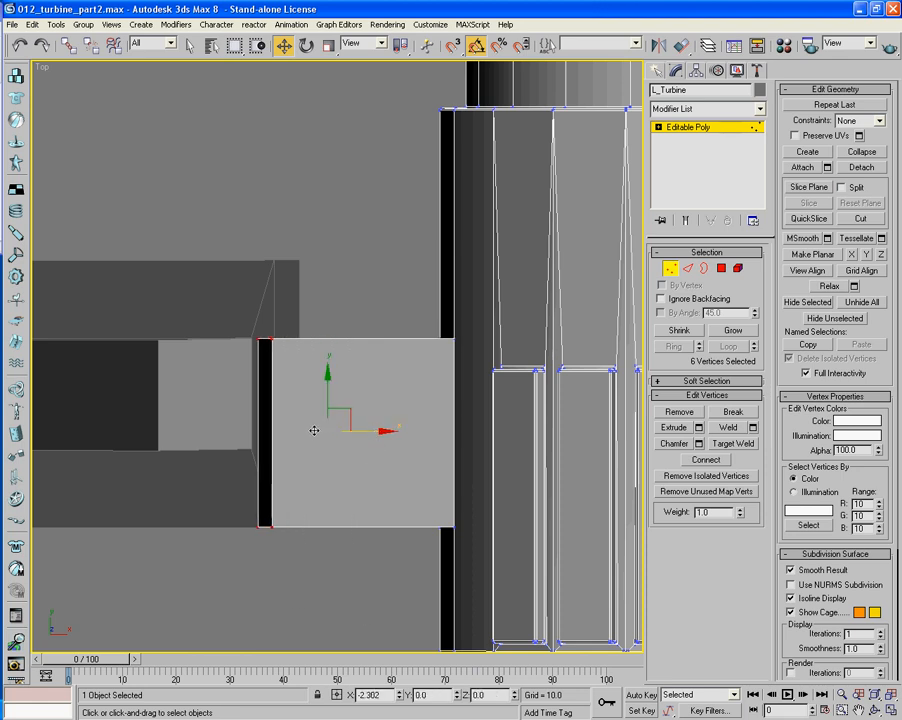
Fine-align the second block's upper side and move its lower side up to the bracket's inner edge
{"action": "left_click_drag", "start_coordinate": [307, 368], "coordinate": [460, 350]}
{"action": "left_click_drag", "start_coordinate": [356, 301], "coordinate": [356, 301]}
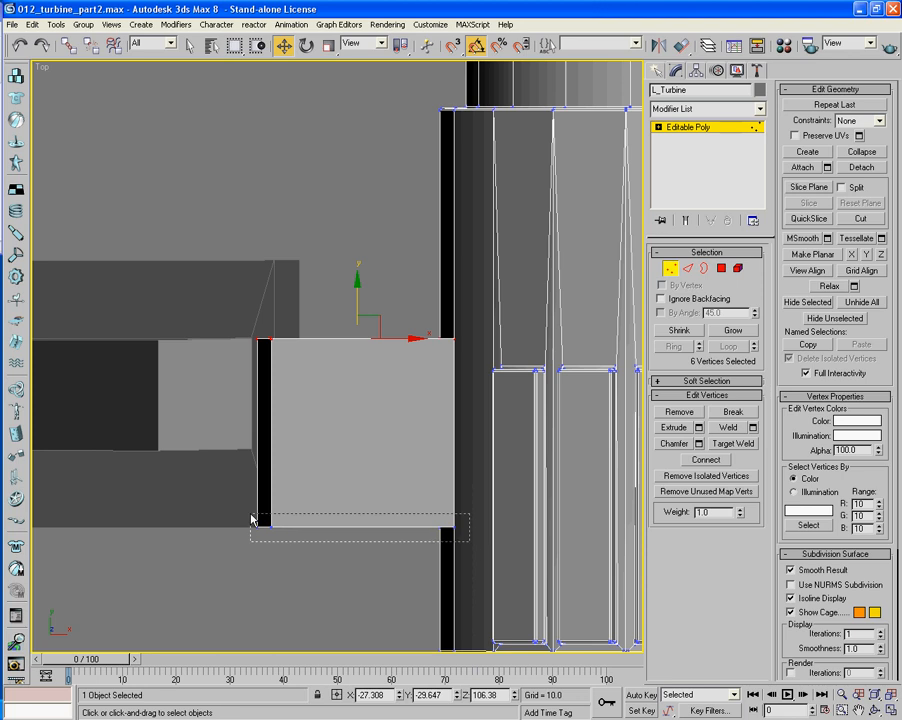
{"action": "left_click_drag", "start_coordinate": [252, 519], "coordinate": [252, 519]}
{"action": "left_click_drag", "start_coordinate": [355, 484], "coordinate": [351, 406]}
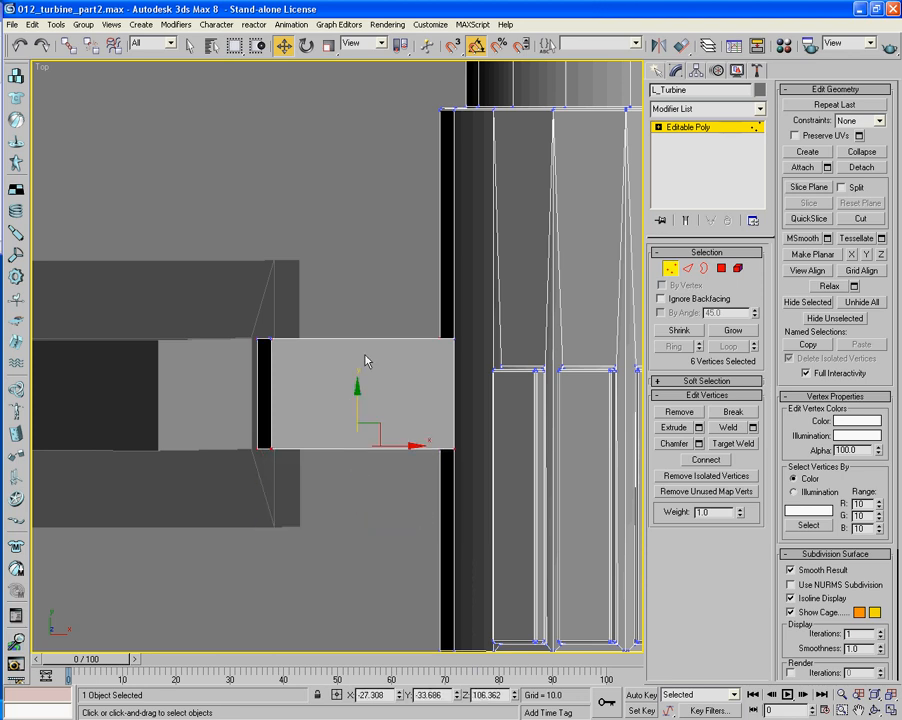
Pull the second block's outer end about 2.5 units back toward the turbine, then leave vertex editing and deselect the turbine
{"action": "left_click_drag", "start_coordinate": [298, 472], "coordinate": [298, 466]}
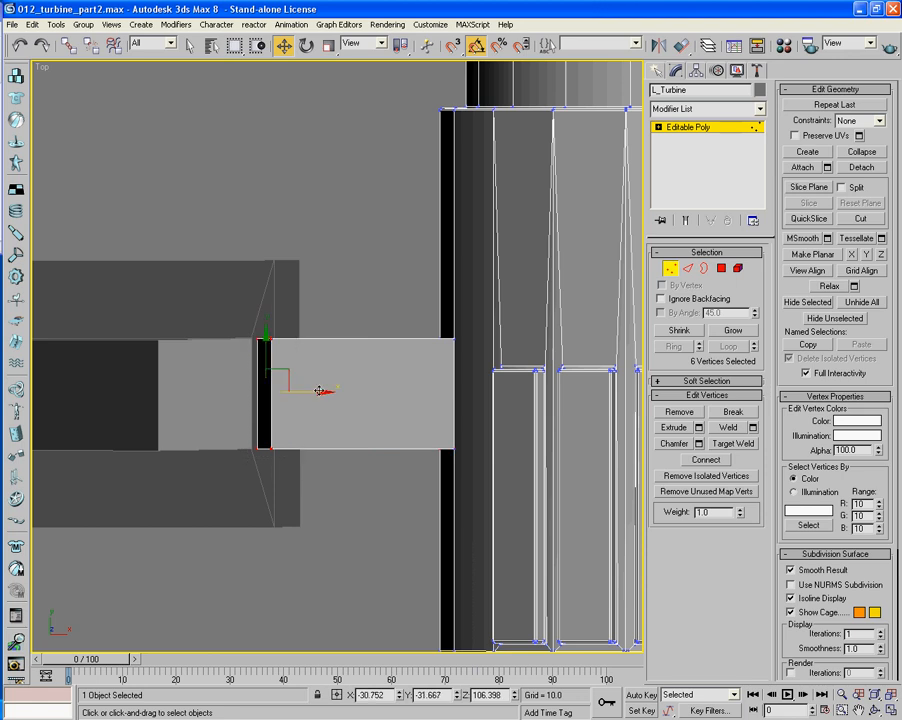
{"action": "left_click_drag", "start_coordinate": [320, 393], "coordinate": [384, 400]}
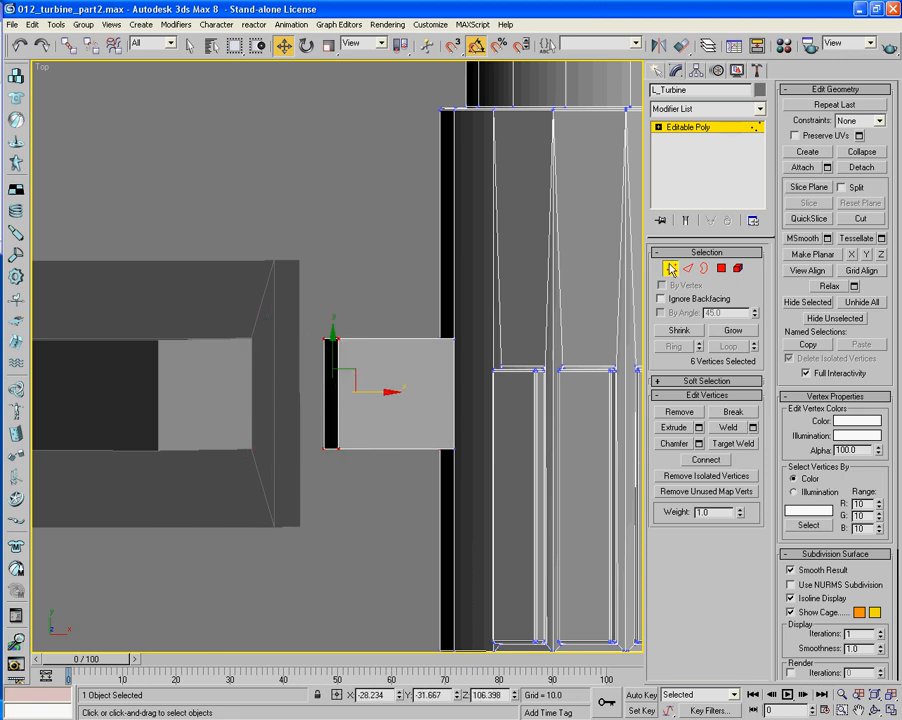
{"action": "key", "text": "1"}
{"action": "left_click", "coordinate": [378, 226]}
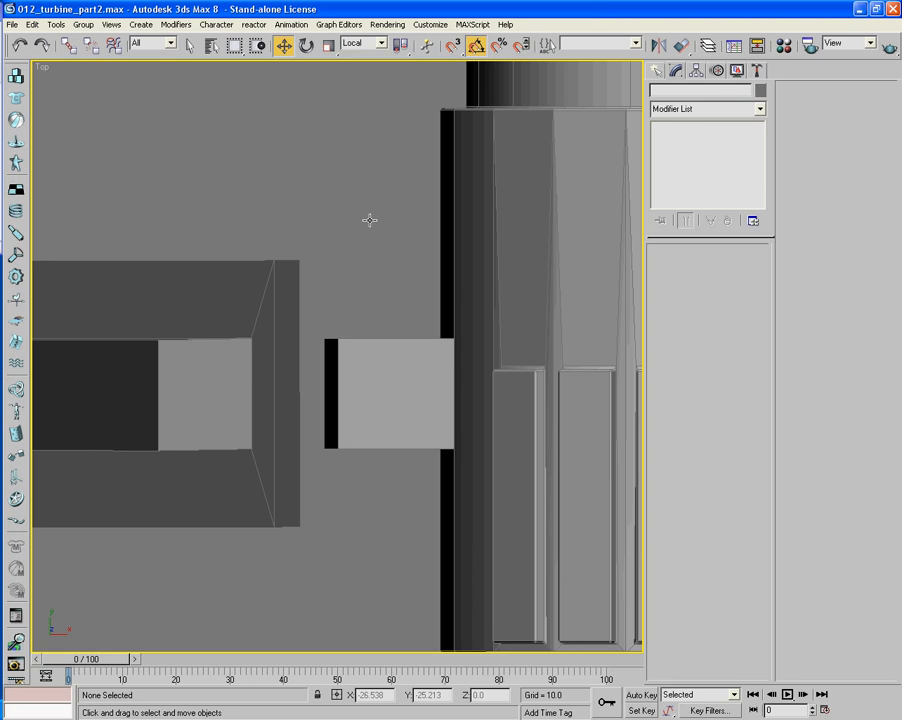
In the Perspective view, select the outer end polygons of both turbine blocks and flatten them by scaling to about 2% along X
{"action": "key", "text": "p"}
{"action": "middle_click_drag", "start_coordinate": [370, 297], "coordinate": [527, 339], "text": "alt"}
{"action": "middle_click_drag", "start_coordinate": [423, 372], "coordinate": [456, 344], "text": "alt"}
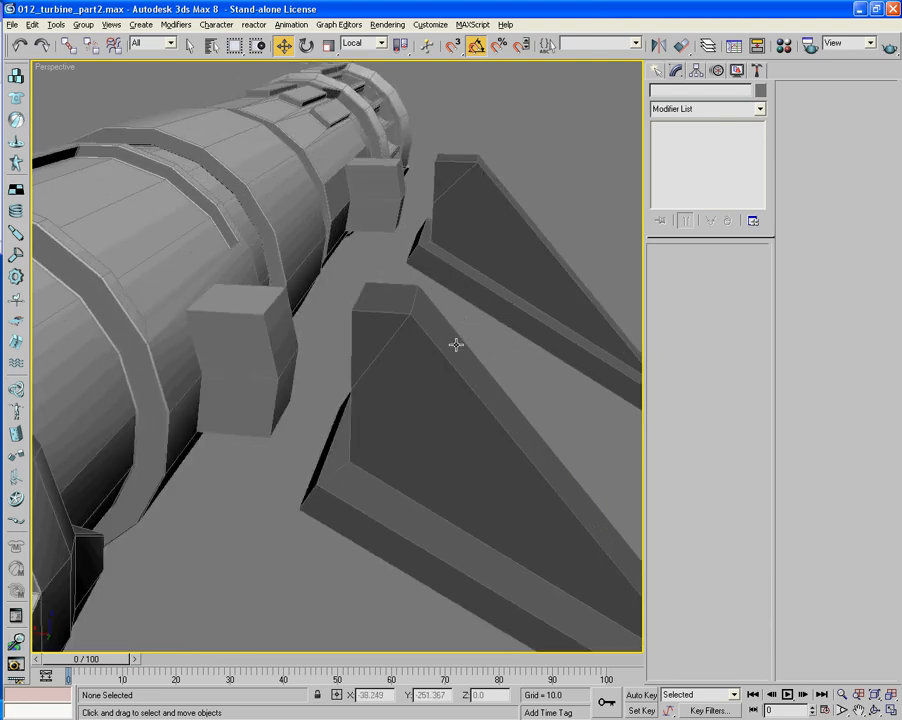
{"action": "left_click", "coordinate": [280, 333]}
{"action": "key", "text": "4"}
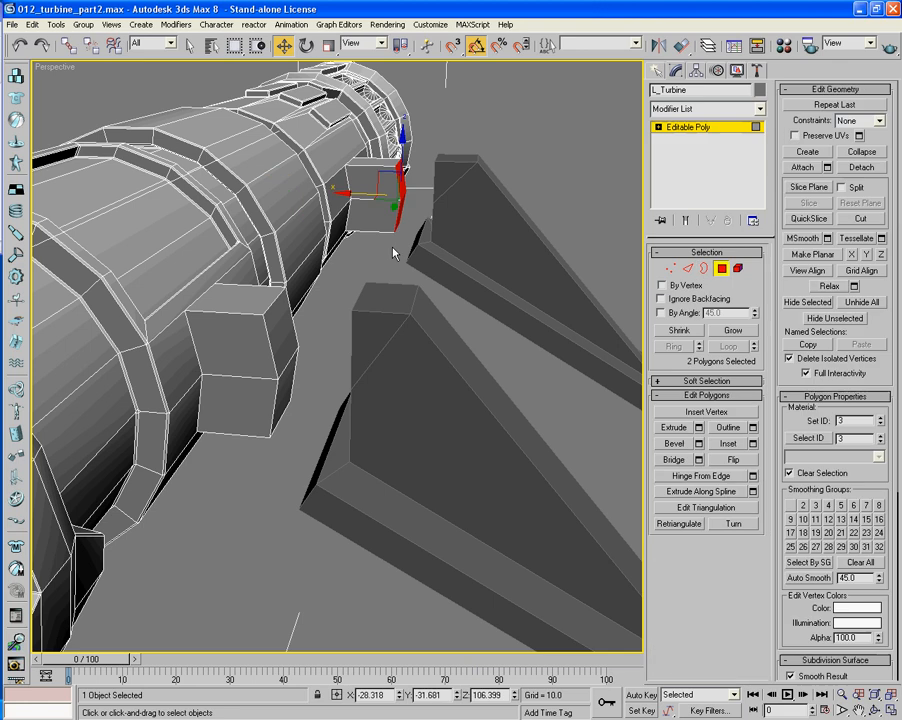
{"action": "left_click", "coordinate": [292, 318], "text": "ctrl"}
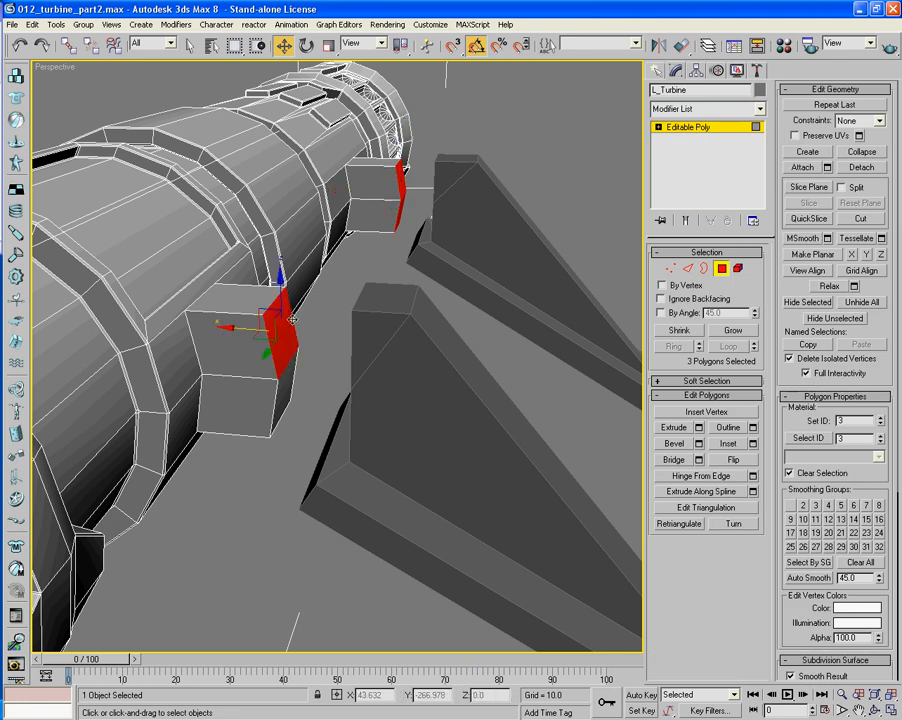
{"action": "left_click", "coordinate": [290, 395], "text": "ctrl"}
{"action": "left_click", "coordinate": [328, 45]}
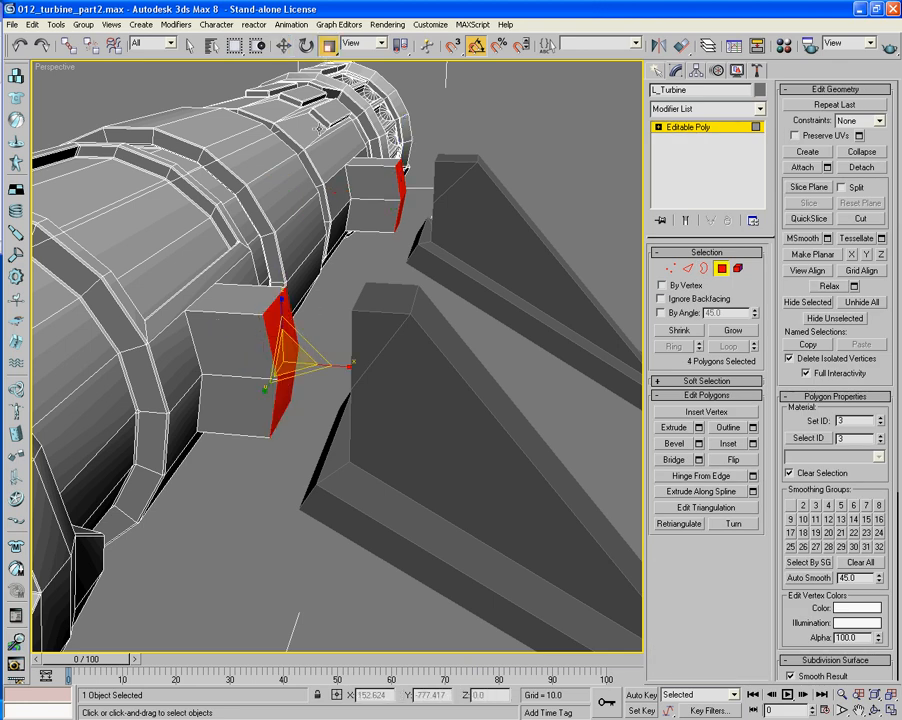
{"action": "left_click_drag", "start_coordinate": [342, 366], "coordinate": [645, 458]}
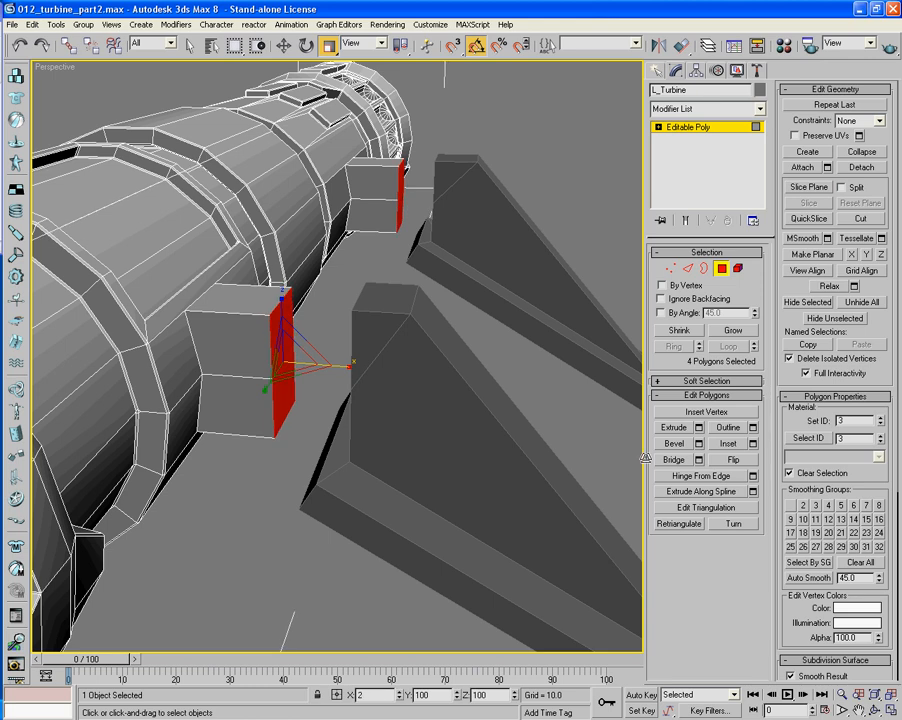
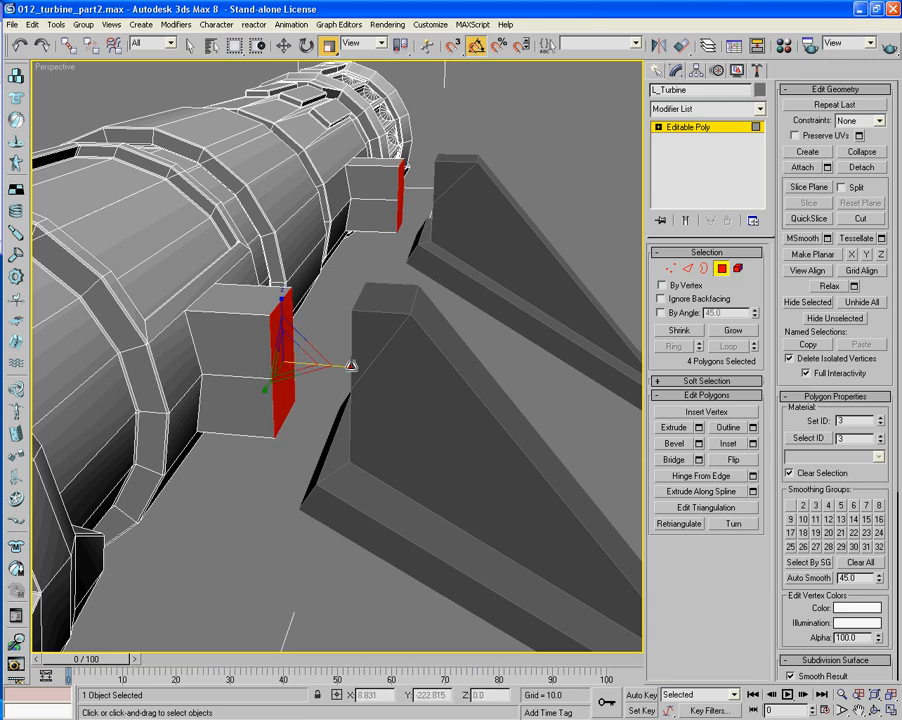
Move the flattened end polygons of both blocks about 2.5 units along X toward the triangular brackets
{"action": "mouse_move", "coordinate": [263, 413]}
{"action": "middle_mouse_down", "text": "alt"}
{"action": "mouse_move", "coordinate": [292, 416]}
{"action": "mouse_move", "coordinate": [280, 395]}
{"action": "mouse_move", "coordinate": [274, 401]}
{"action": "middle_mouse_up", "text": "alt"}
{"action": "middle_click_drag", "start_coordinate": [350, 407], "coordinate": [160, 425], "text": "alt"}
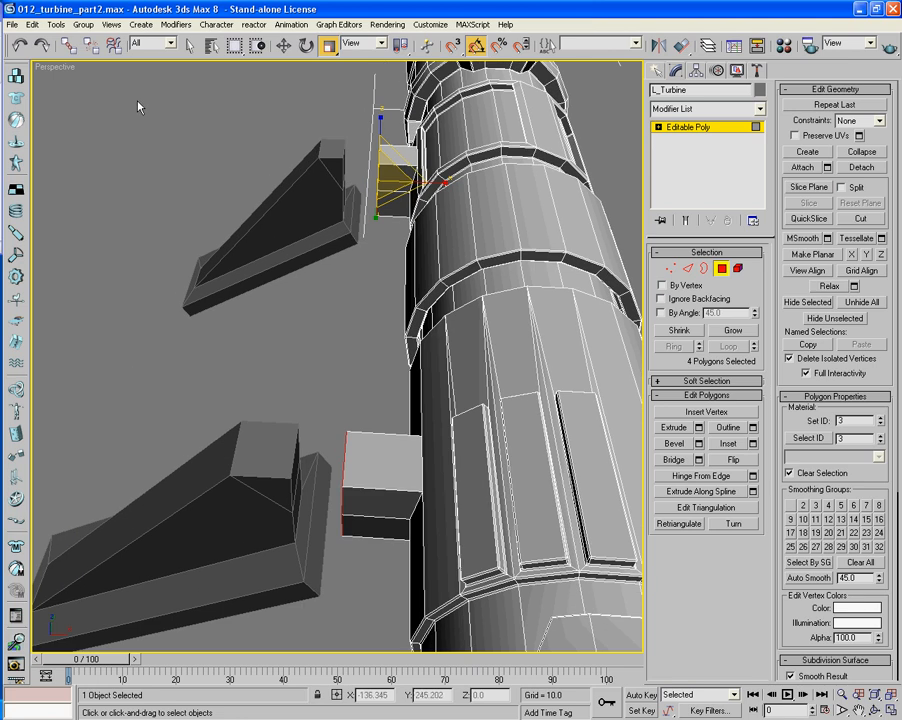
{"action": "left_click", "coordinate": [276, 48]}
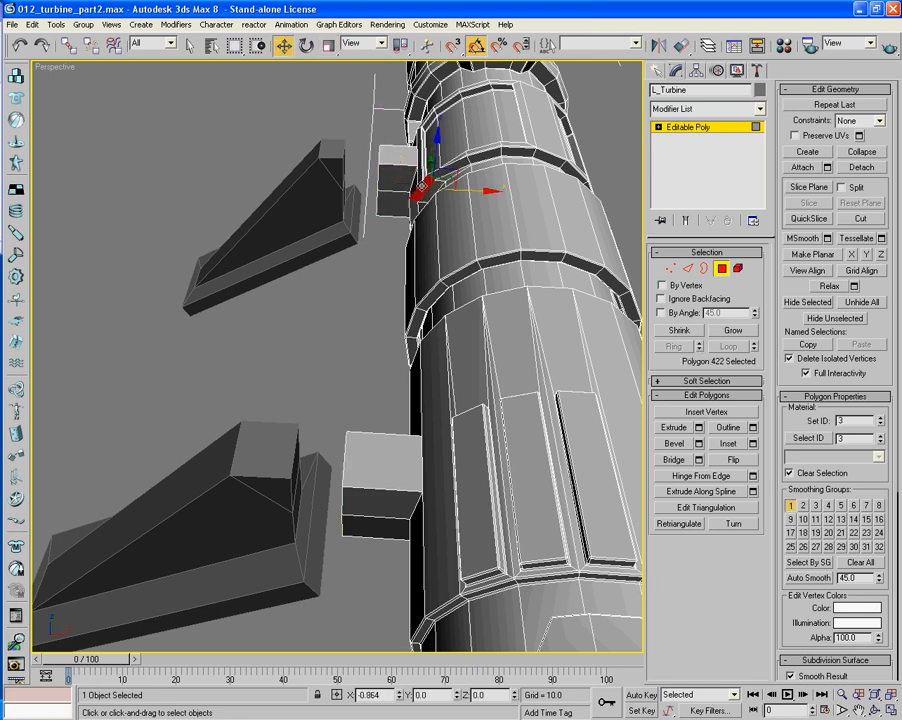
{"action": "left_click_drag", "start_coordinate": [427, 183], "coordinate": [399, 182]}
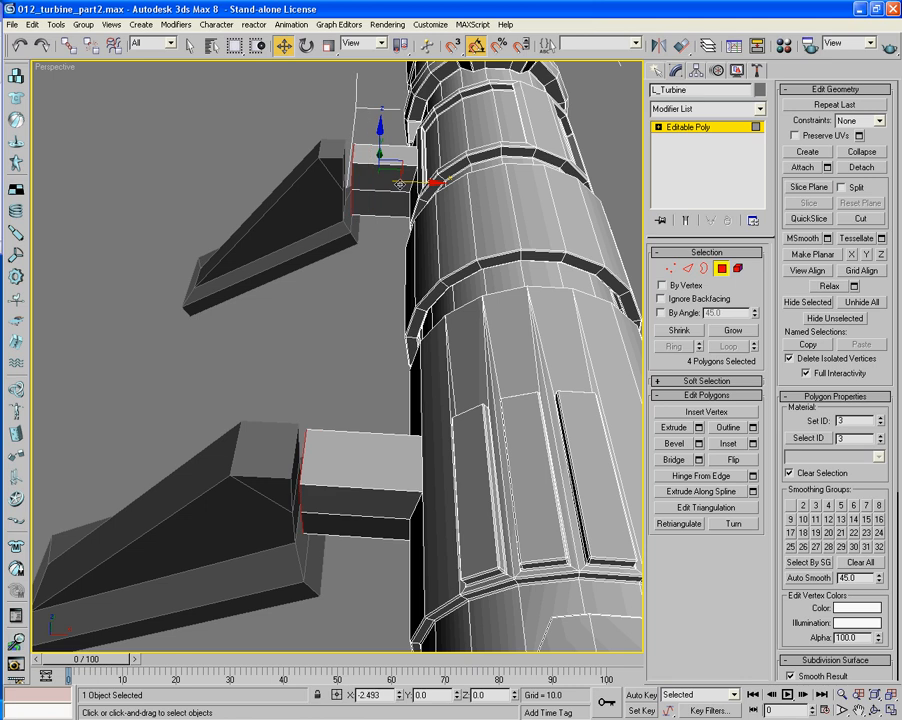
Attach the triangular brackets to the L_Turbine editable poly
{"action": "middle_click_drag", "start_coordinate": [401, 284], "coordinate": [465, 398], "text": "alt"}
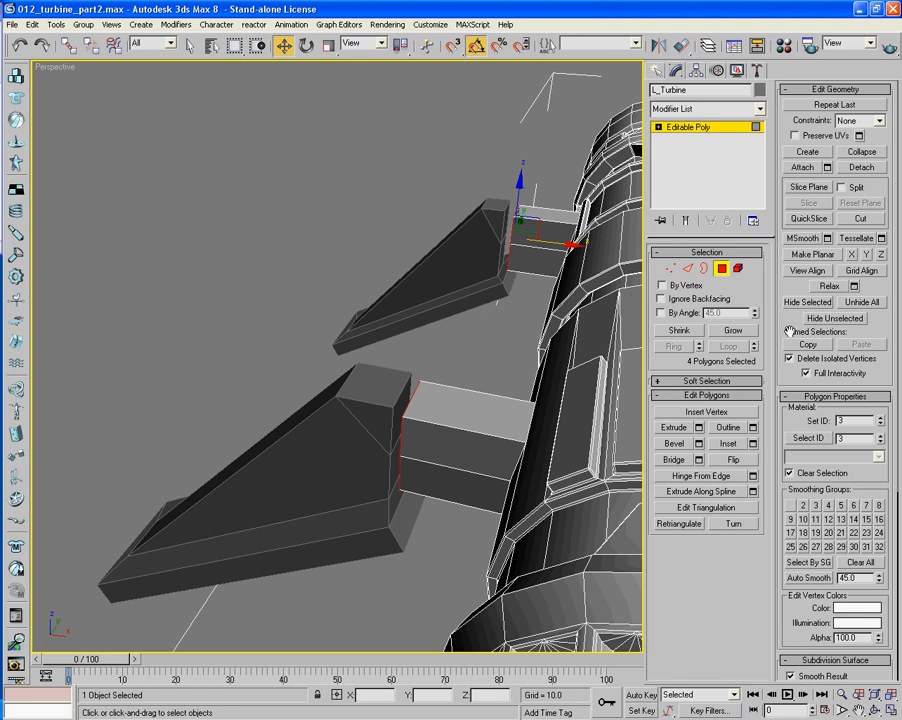
{"action": "left_click", "coordinate": [803, 167]}
{"action": "left_click", "coordinate": [515, 265]}
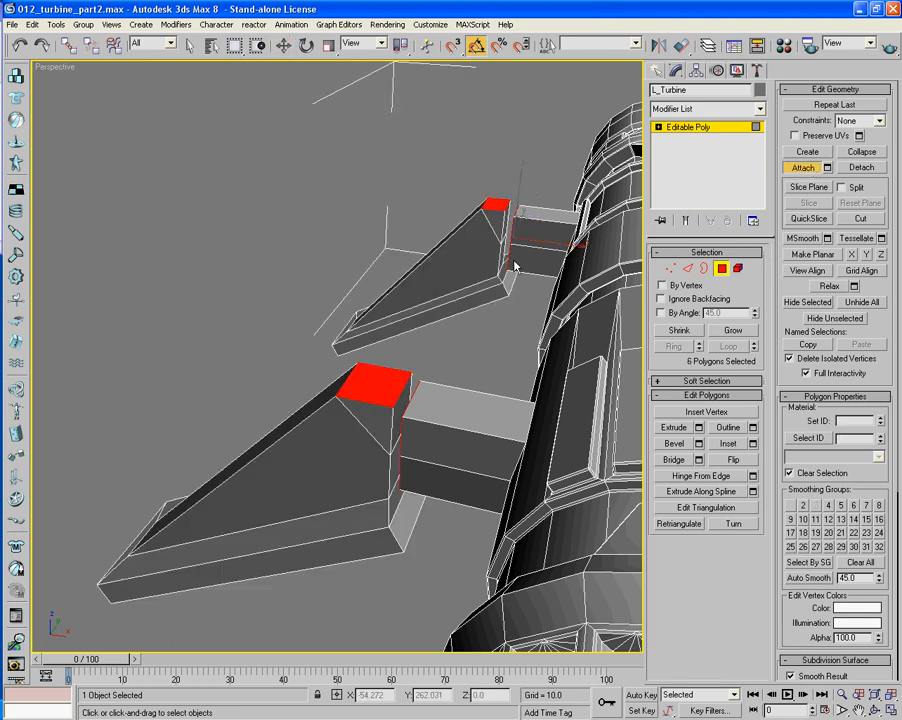
{"action": "middle_click_drag", "start_coordinate": [524, 299], "coordinate": [533, 298], "text": "alt"}
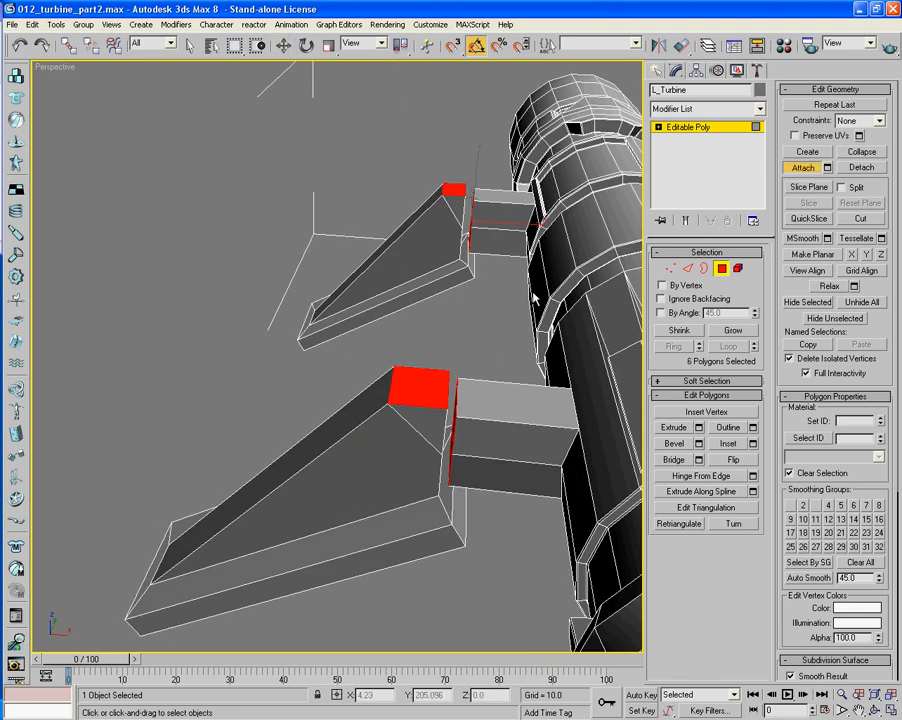
{"action": "scroll", "coordinate": [532, 297], "scroll_direction": "up", "scroll_amount": 5}
{"action": "middle_click_drag", "start_coordinate": [480, 252], "coordinate": [290, 482]}
{"action": "middle_click_drag", "start_coordinate": [355, 462], "coordinate": [485, 318], "text": "alt"}
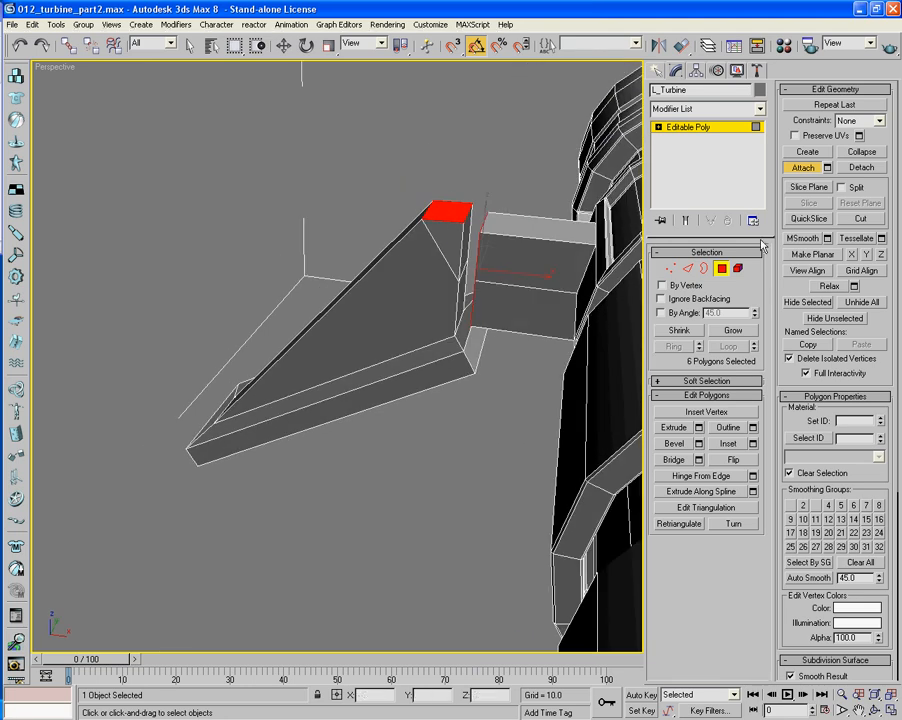
Select the facing end polygons of both connecting blocks and both triangular brackets, excluding the brackets' top faces
{"action": "key", "text": "w"}
{"action": "left_click", "coordinate": [456, 214], "text": "alt"}
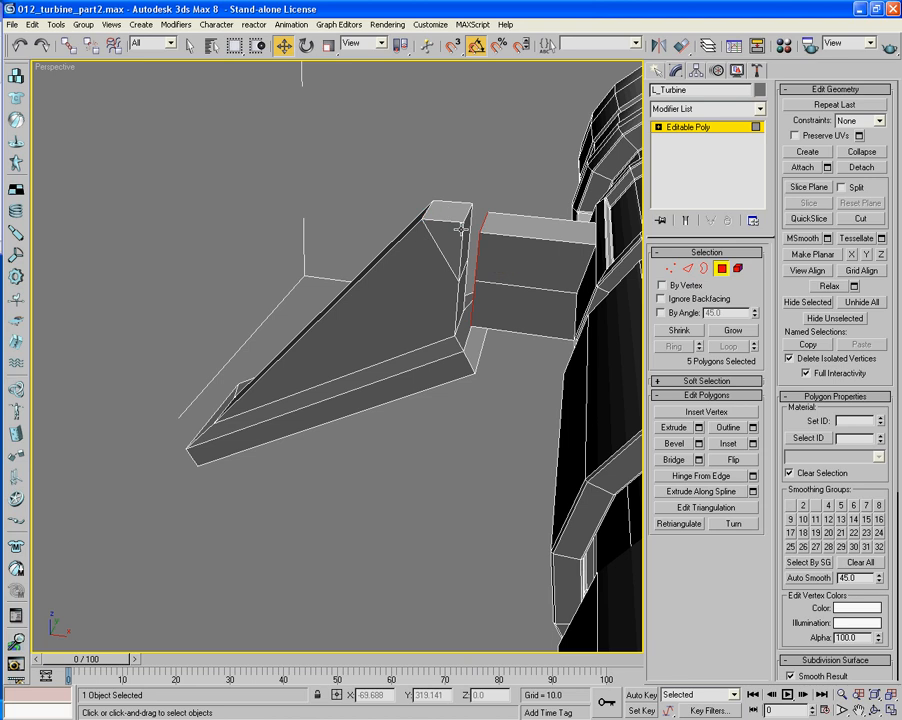
{"action": "left_click", "coordinate": [460, 287], "text": "ctrl"}
{"action": "middle_click_drag", "start_coordinate": [472, 332], "coordinate": [487, 222]}
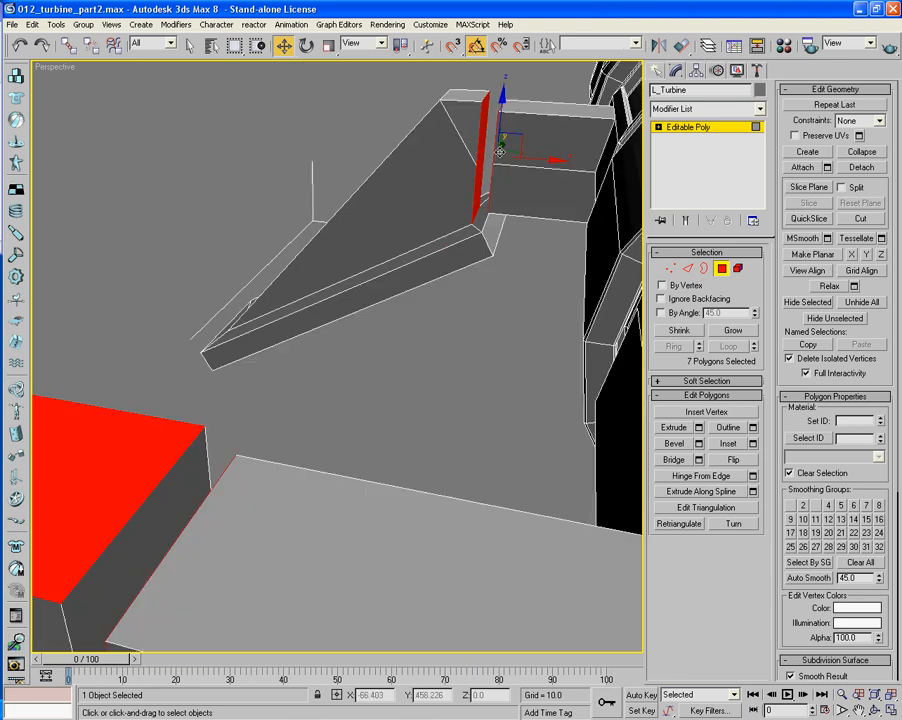
{"action": "scroll", "coordinate": [487, 222], "scroll_direction": "down", "scroll_amount": 2}
{"action": "middle_click_drag", "start_coordinate": [387, 294], "coordinate": [490, 215]}
{"action": "left_click", "coordinate": [330, 319], "text": "alt"}
{"action": "left_click", "coordinate": [391, 406], "text": "ctrl"}
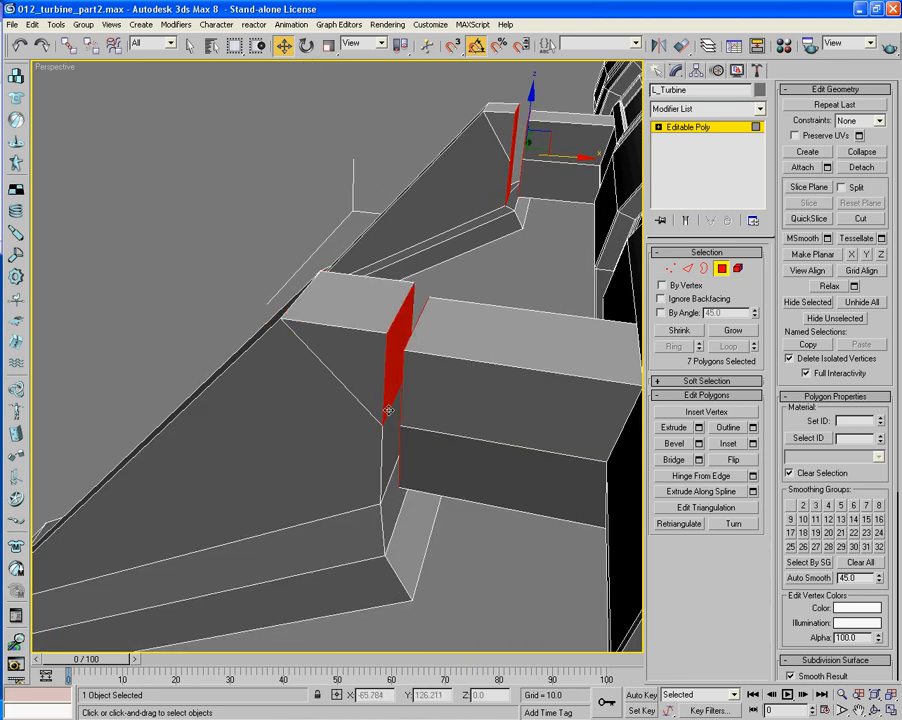
{"action": "middle_click_drag", "start_coordinate": [570, 485], "coordinate": [442, 465], "text": "alt"}
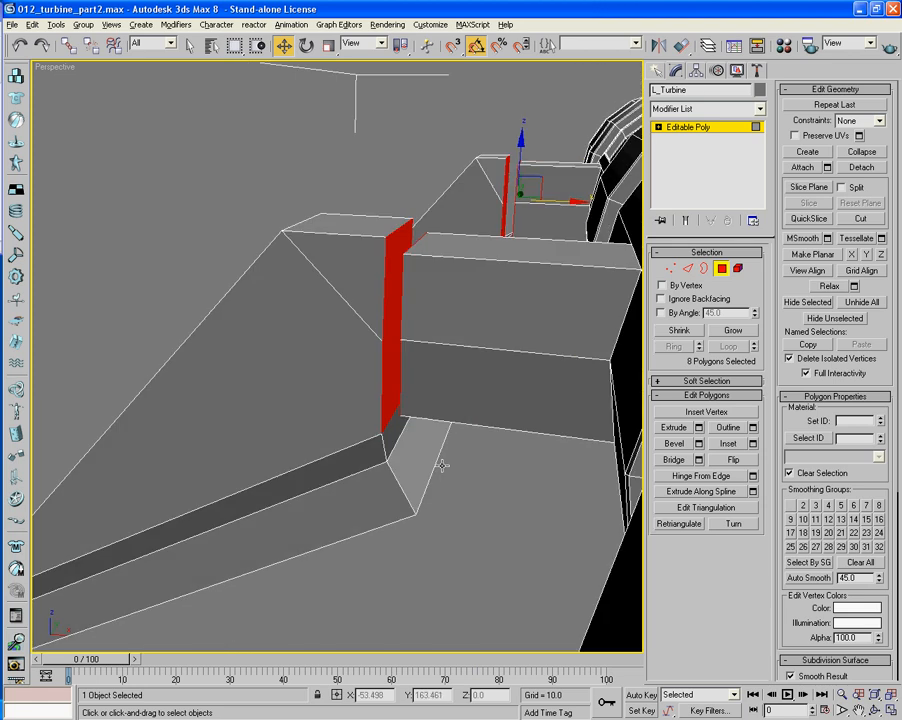
Bridge the selected end polygons to join each block to its triangular bracket, and clear the polygon selection
{"action": "left_click", "coordinate": [680, 464]}
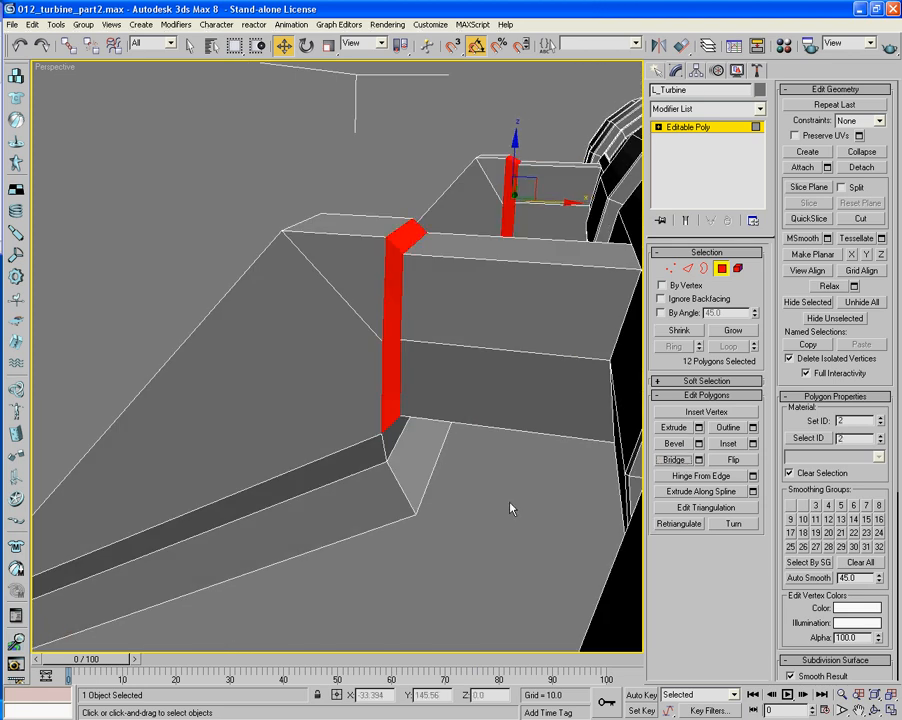
{"action": "left_click", "coordinate": [509, 503]}
{"action": "middle_click_drag", "start_coordinate": [500, 494], "coordinate": [467, 466], "text": "alt"}
{"action": "scroll", "coordinate": [516, 493], "scroll_direction": "down", "scroll_amount": 3}
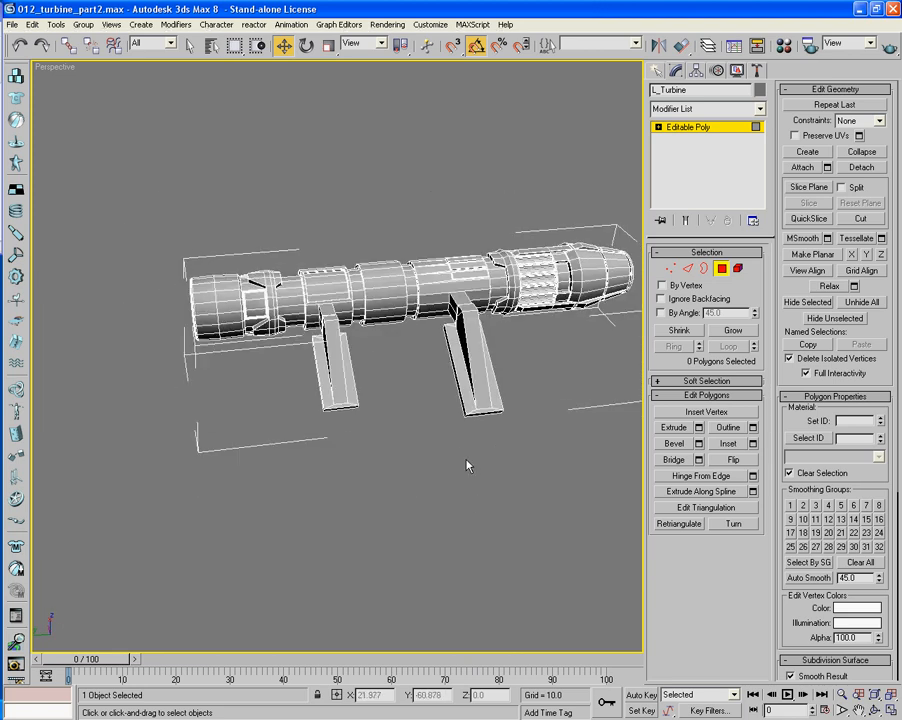
Unhide all objects and examine how the turbine and its brackets sit against the wing
{"action": "right_click", "coordinate": [462, 467]}
{"action": "left_click", "coordinate": [512, 406]}
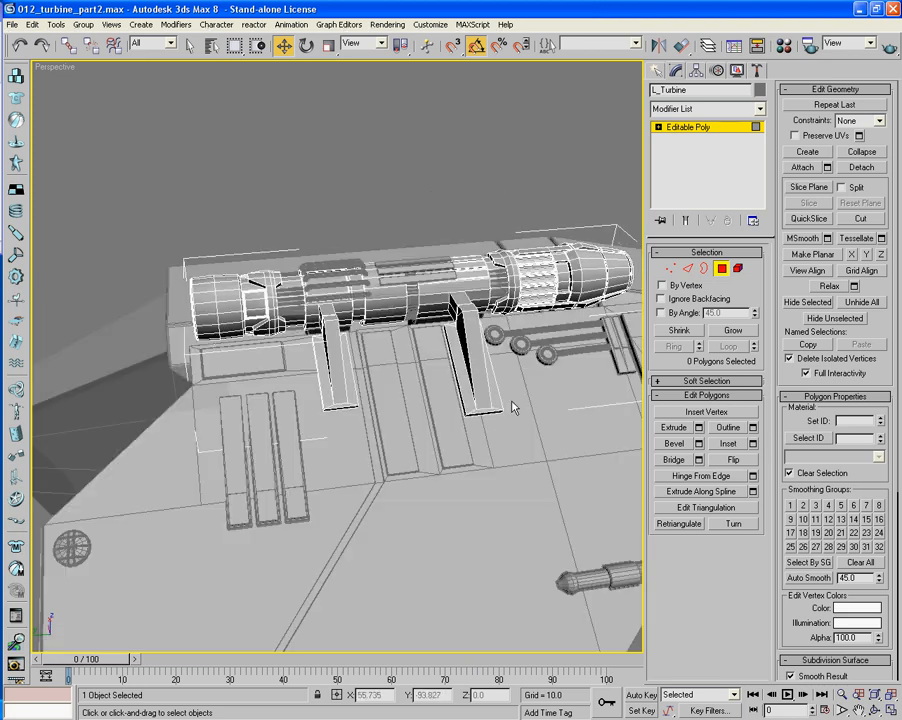
{"action": "middle_click_drag", "start_coordinate": [502, 410], "coordinate": [472, 413]}
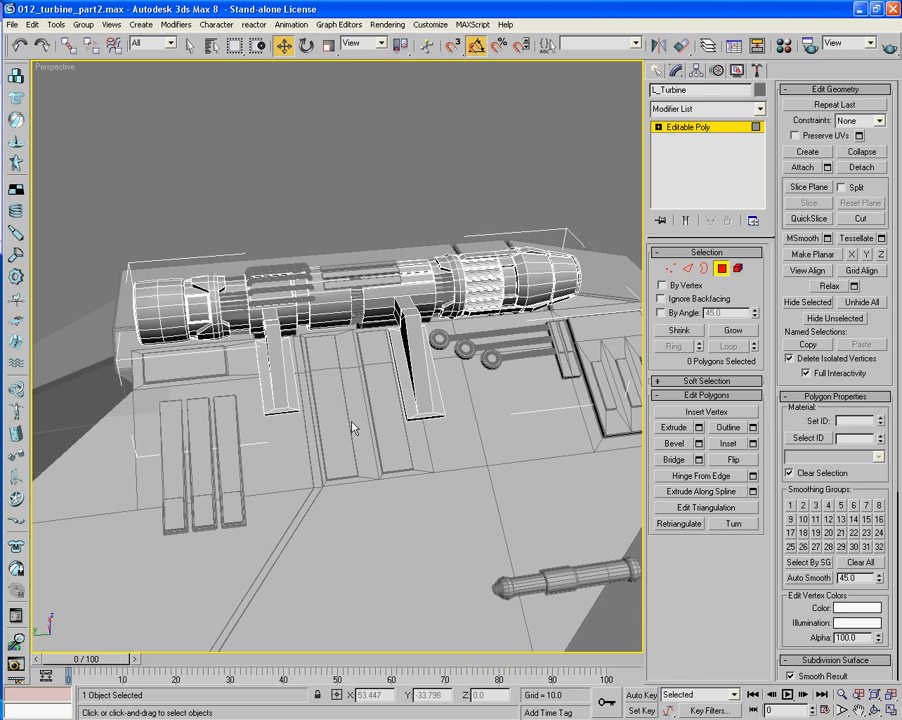
{"action": "scroll", "coordinate": [285, 466], "scroll_direction": "down", "scroll_amount": 10}
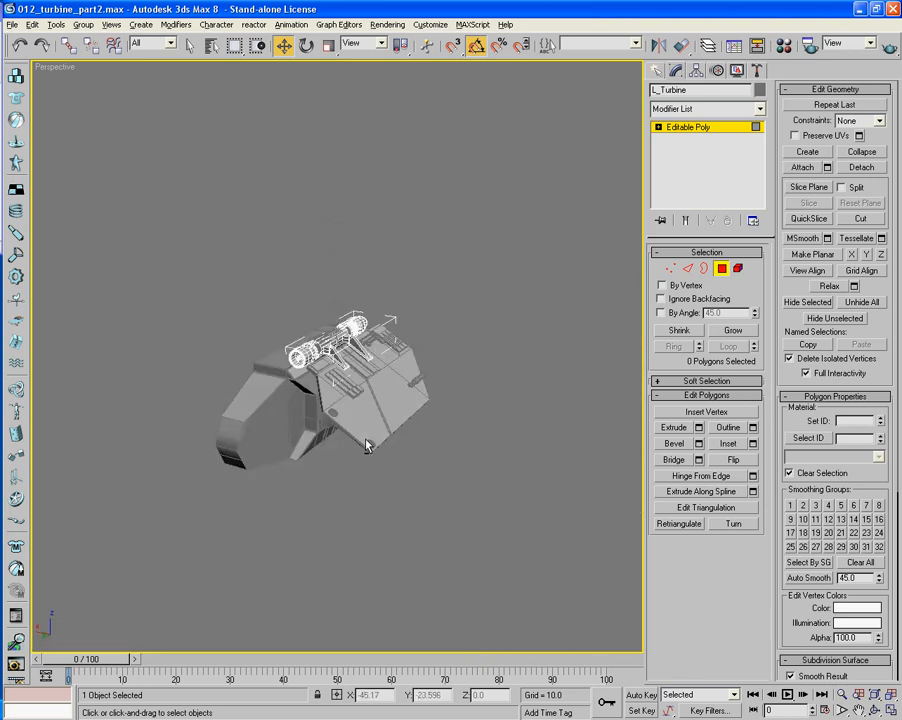
{"action": "middle_click_drag", "start_coordinate": [370, 424], "coordinate": [352, 442], "text": "alt"}
{"action": "scroll", "coordinate": [330, 480], "scroll_direction": "up", "scroll_amount": 8}
{"action": "scroll", "coordinate": [351, 477], "scroll_direction": "up", "scroll_amount": 3}
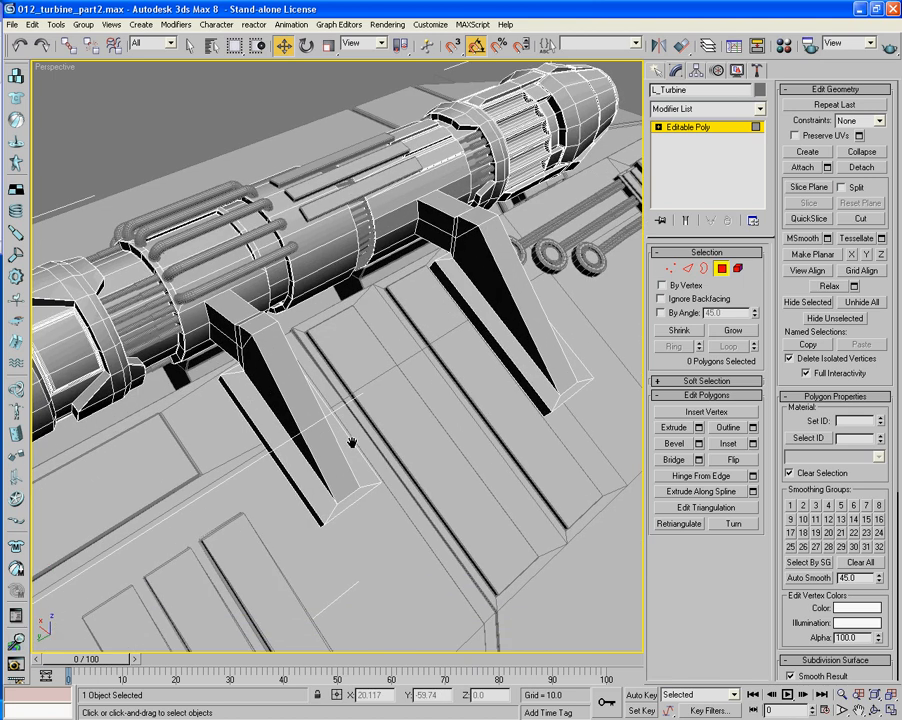
{"action": "scroll", "coordinate": [352, 442], "scroll_direction": "down", "scroll_amount": 3}
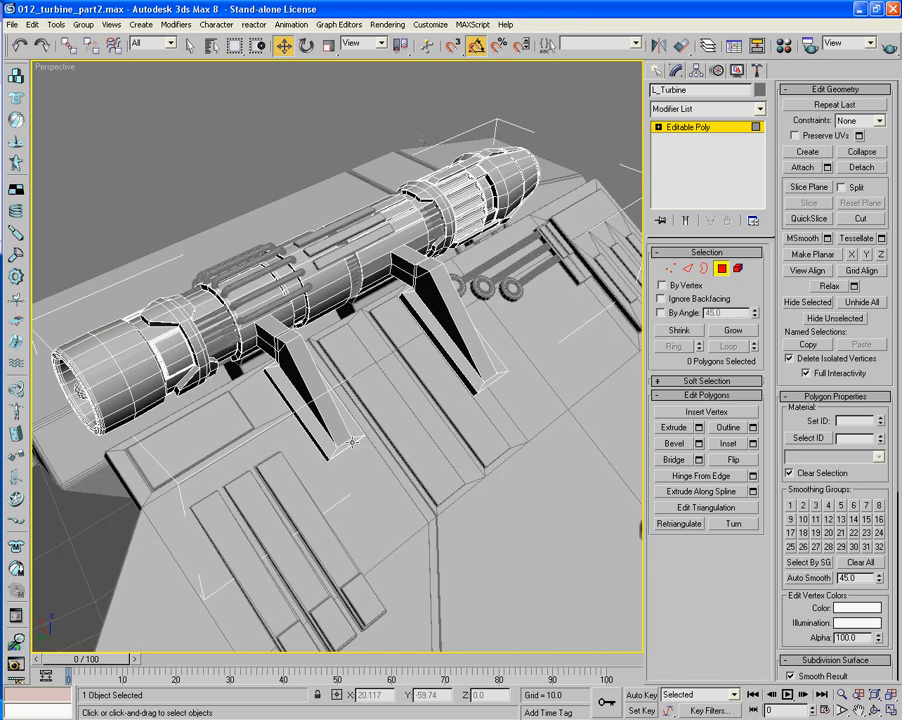
Leave polygon editing, hide everything except L_Turbine, and deselect it
{"action": "left_click", "coordinate": [722, 269]}
{"action": "left_click", "coordinate": [574, 92]}
{"action": "left_click", "coordinate": [441, 218]}
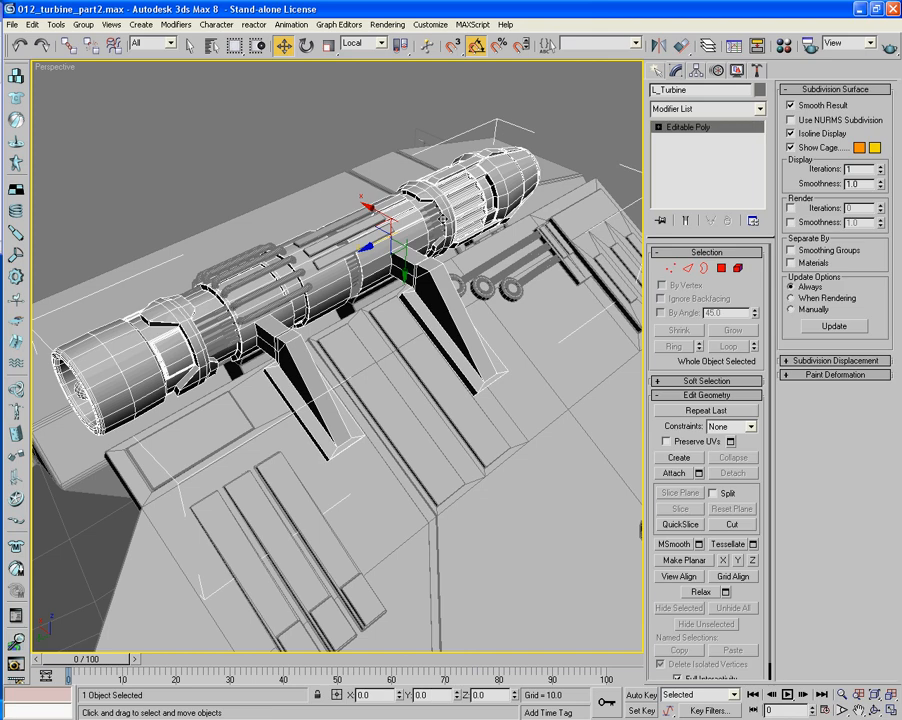
{"action": "right_click", "coordinate": [425, 228]}
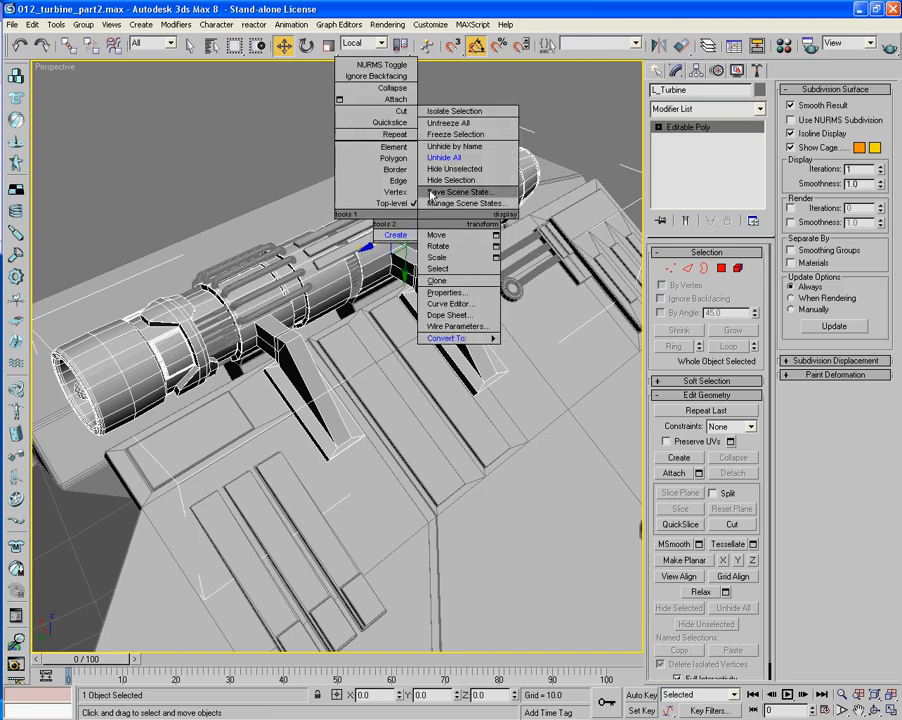
{"action": "left_click", "coordinate": [468, 166]}
{"action": "left_click", "coordinate": [505, 282]}
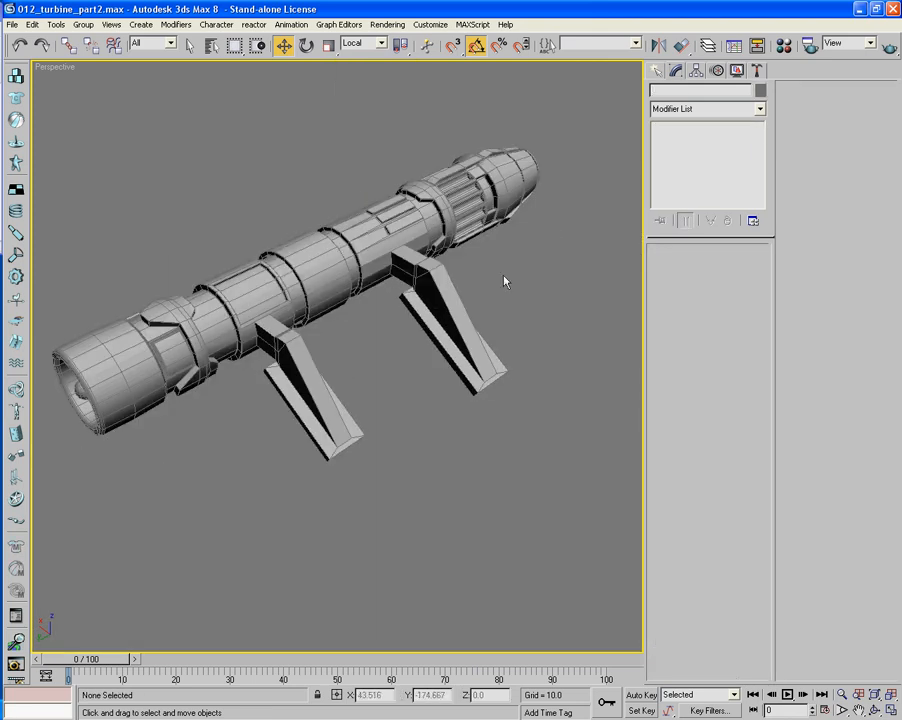
Select all polygons of the connecting blocks and triangular brackets, detach them from L_Turbine as L_Turbine_and_wing_attach, and leave polygon editing
{"action": "middle_click_drag", "start_coordinate": [475, 373], "coordinate": [542, 318], "text": "alt"}
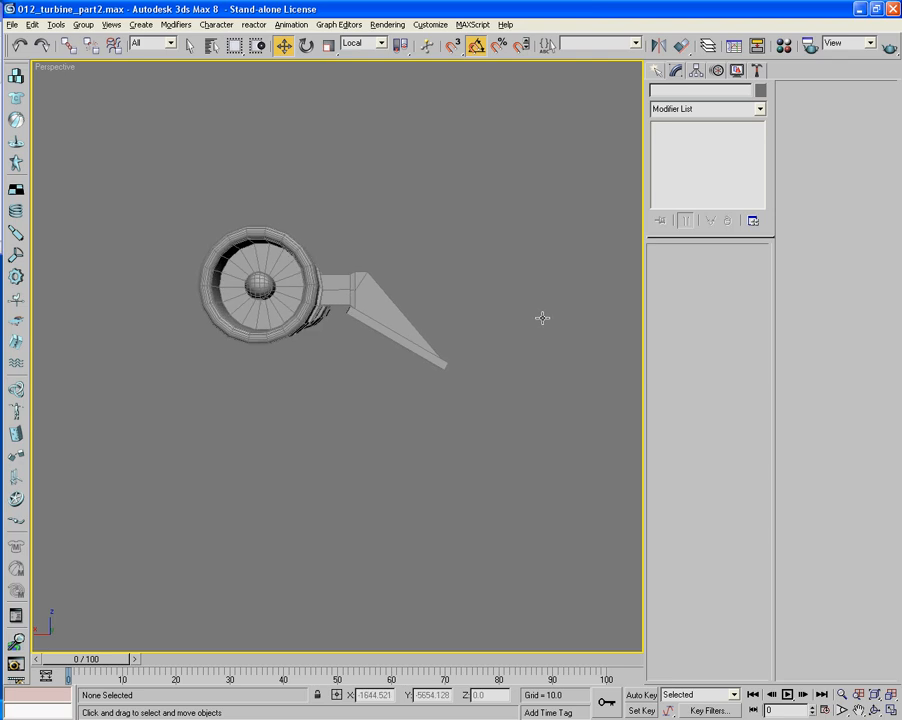
{"action": "left_click_drag", "start_coordinate": [510, 238], "coordinate": [340, 410]}
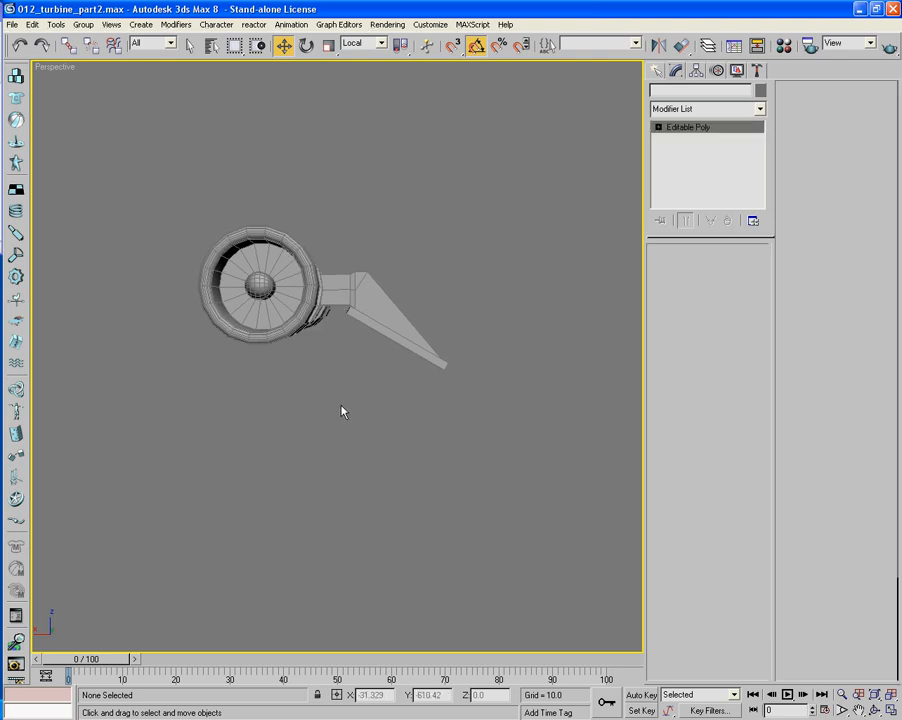
{"action": "left_click", "coordinate": [722, 268]}
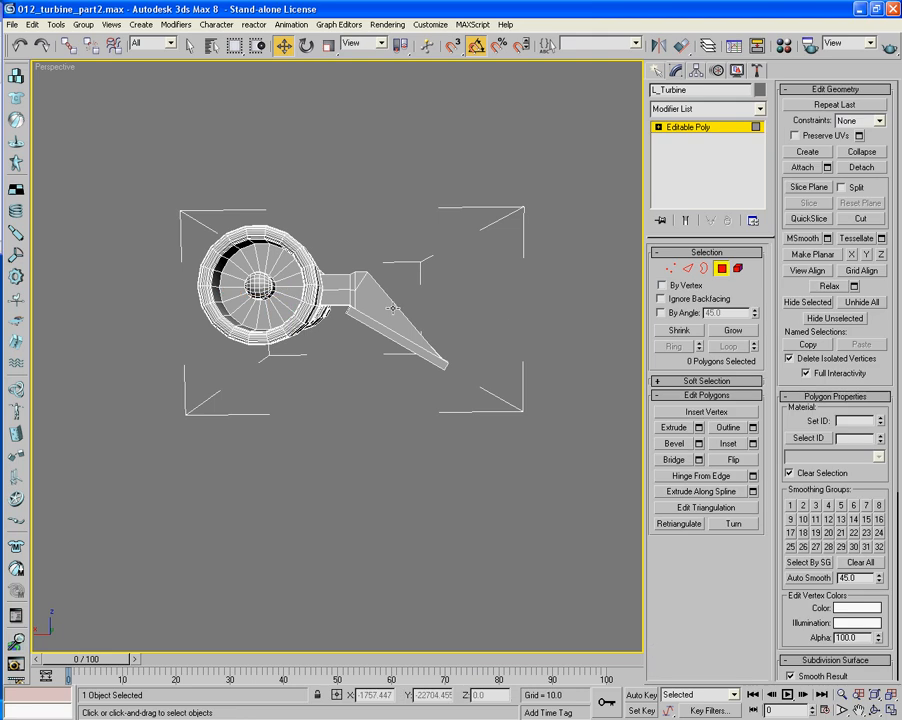
{"action": "left_click_drag", "start_coordinate": [524, 227], "coordinate": [338, 451]}
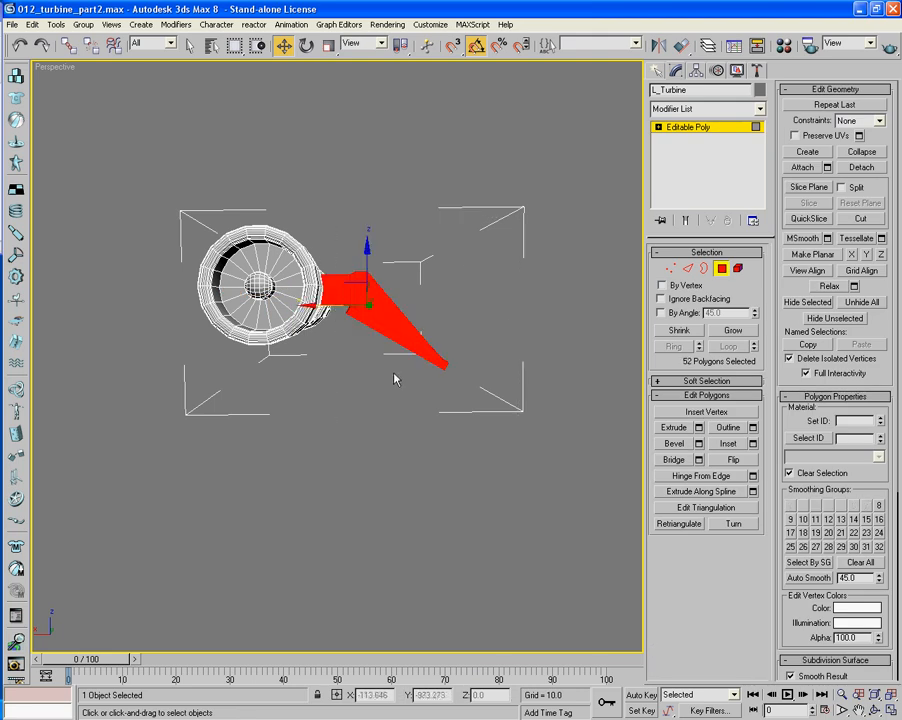
{"action": "middle_click_drag", "start_coordinate": [393, 378], "coordinate": [415, 330], "text": "alt"}
{"action": "left_click", "coordinate": [565, 291]}
{"action": "left_click", "coordinate": [720, 270]}
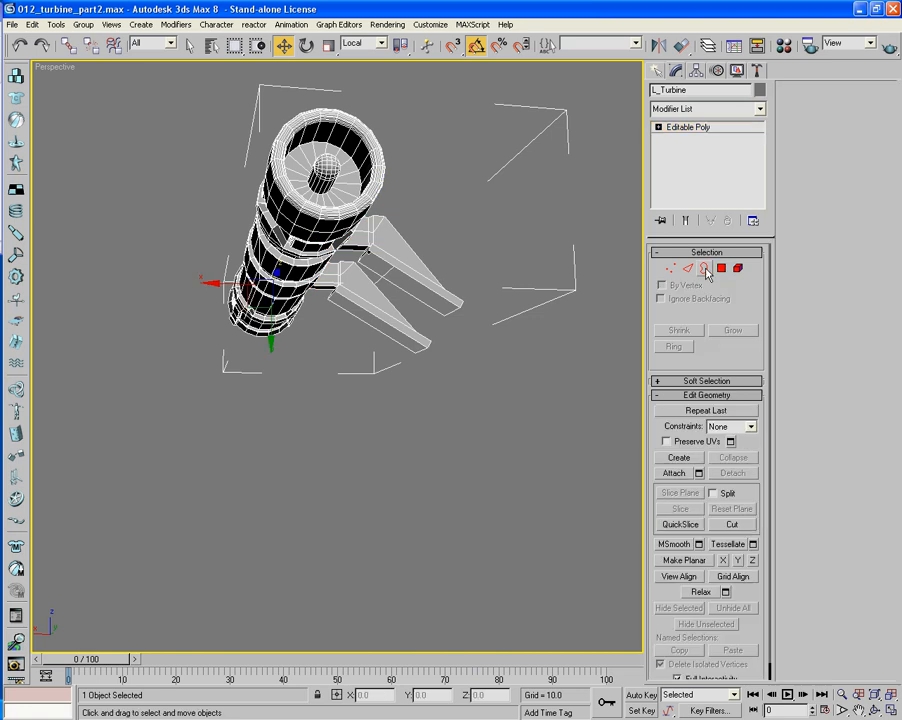
Unhide all objects and bring the wing's underside near the brackets into view
{"action": "right_click", "coordinate": [555, 236]}
{"action": "left_click", "coordinate": [606, 178]}
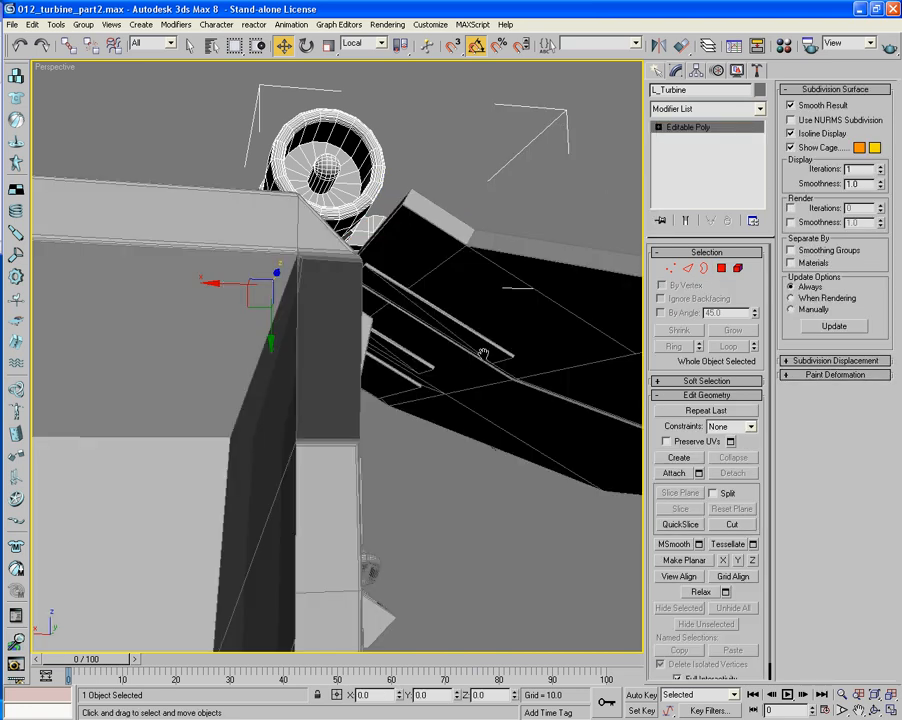
{"action": "middle_click_drag", "start_coordinate": [480, 352], "coordinate": [332, 400], "text": "alt"}
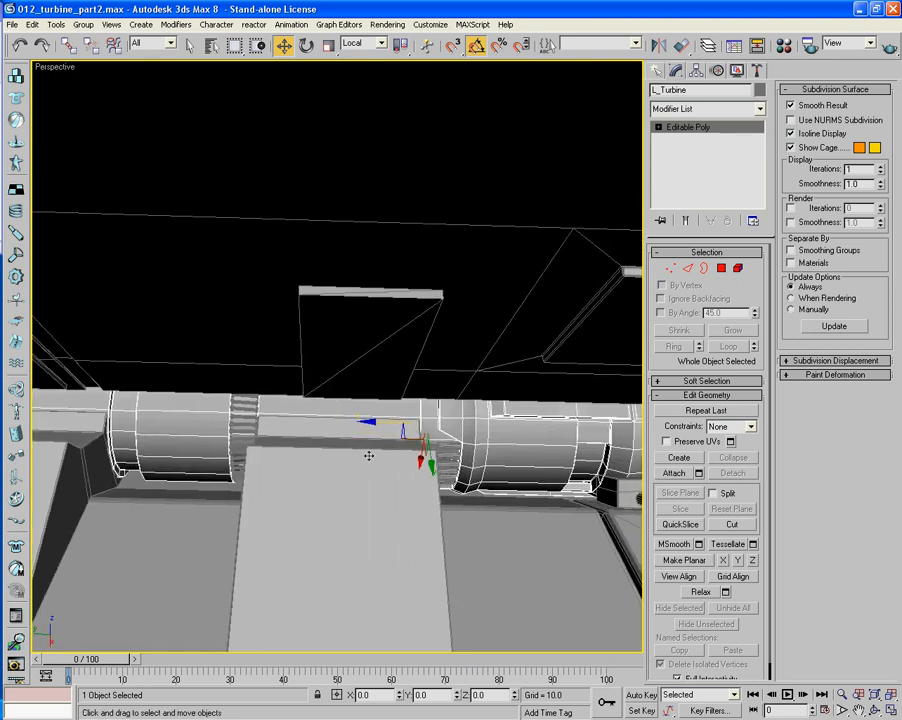
Set the Box03 plate's width to 19.168 and shift it along its local X to line up with the wider bracket
{"action": "left_click", "coordinate": [368, 454]}
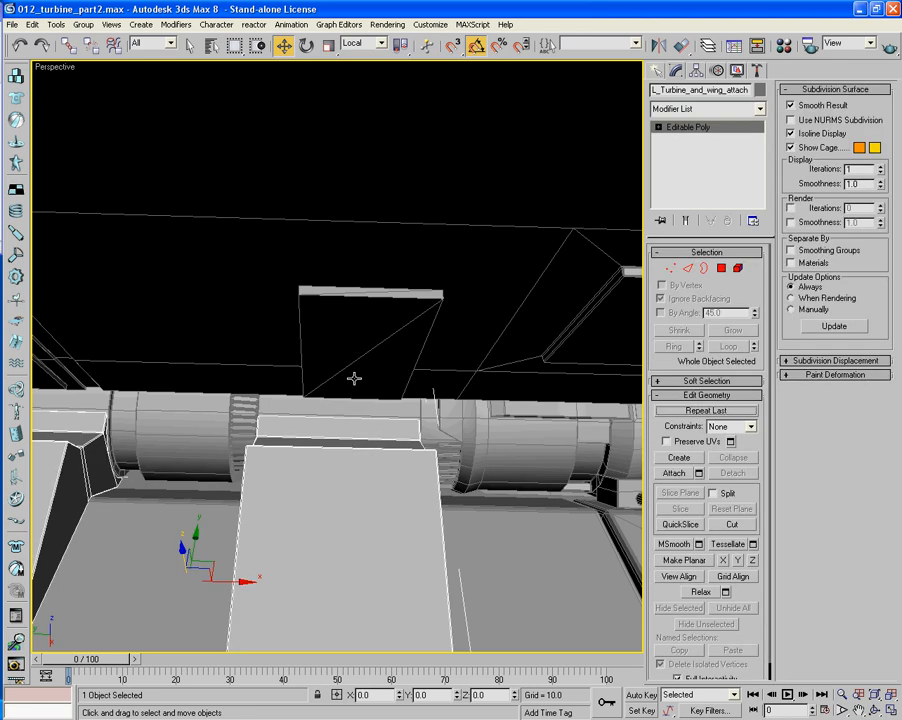
{"action": "left_click", "coordinate": [354, 359]}
{"action": "left_click_drag", "start_coordinate": [310, 355], "coordinate": [291, 346]}
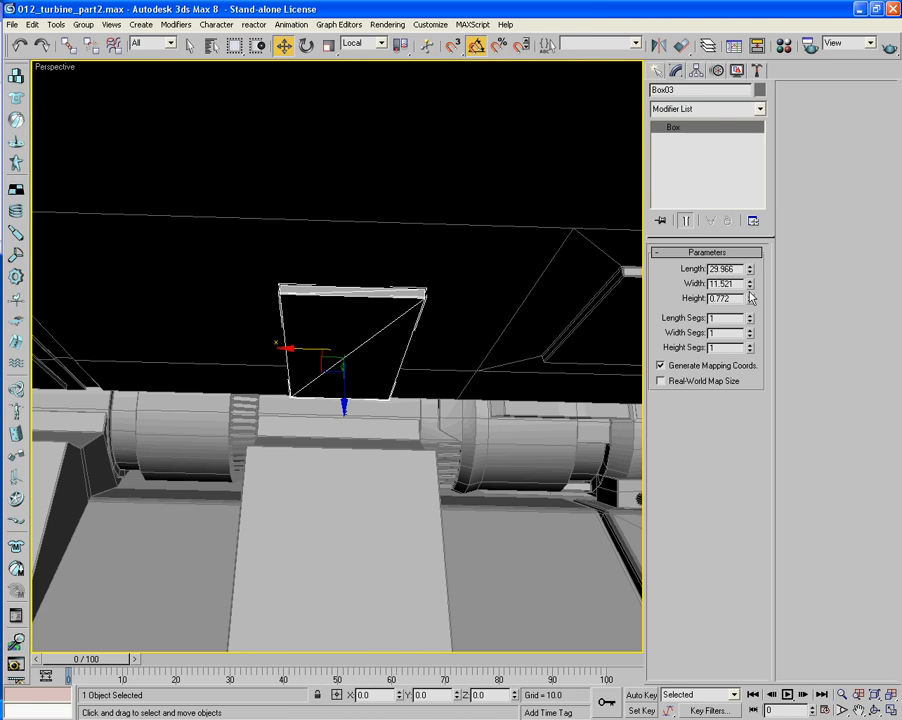
{"action": "left_click_drag", "start_coordinate": [750, 287], "coordinate": [744, 258]}
{"action": "middle_click_drag", "start_coordinate": [520, 377], "coordinate": [504, 409], "text": "alt"}
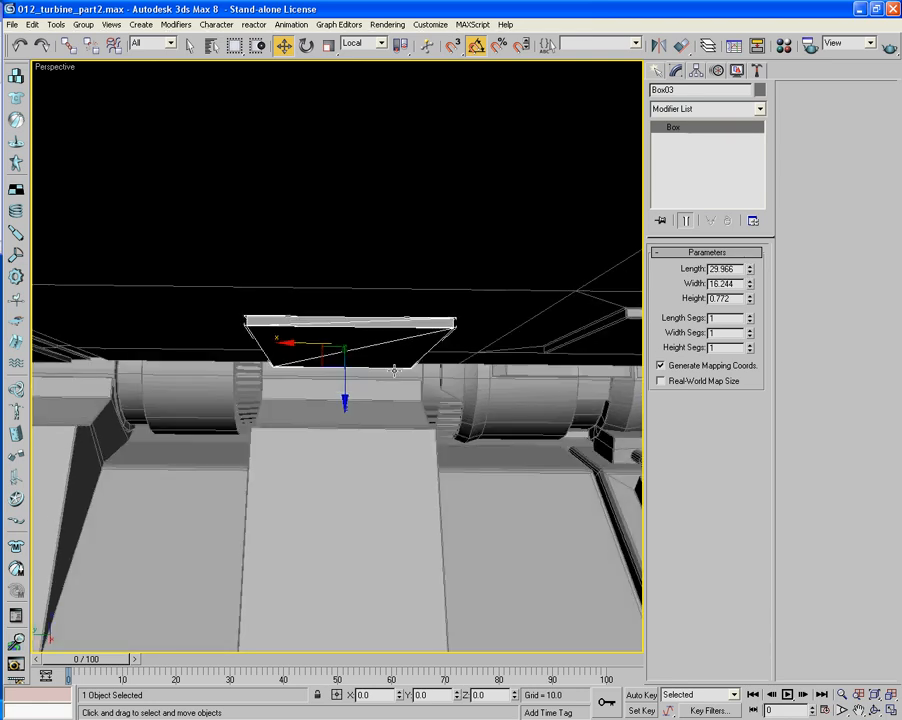
{"action": "left_click_drag", "start_coordinate": [750, 287], "coordinate": [749, 273]}
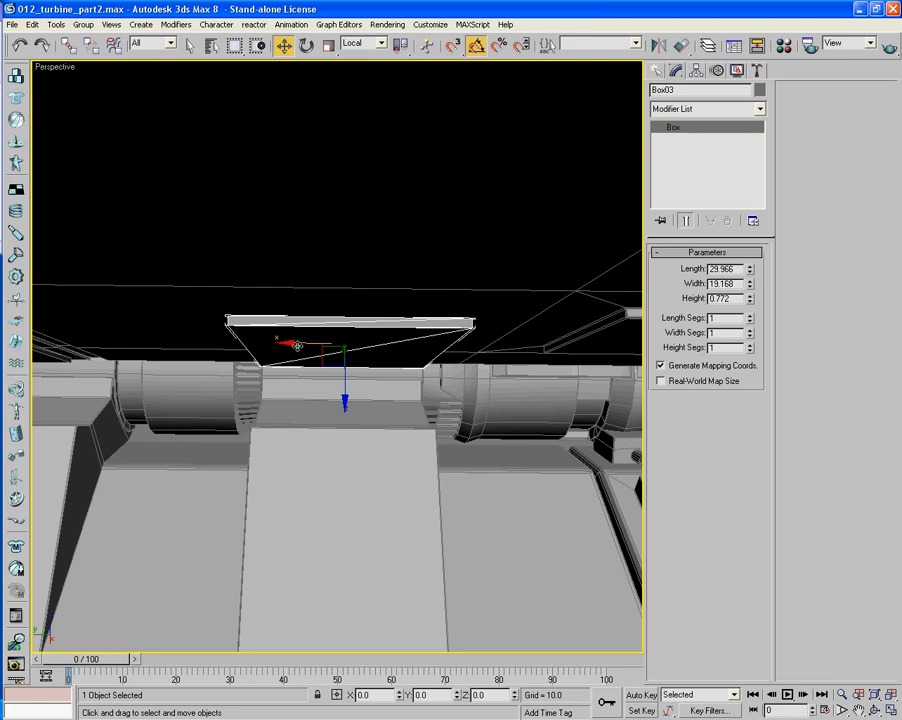
{"action": "left_click_drag", "start_coordinate": [297, 344], "coordinate": [300, 344]}
Move the Box04 plate about 1.6 units along local X, set its width to 7.992, and nudge it into line with the narrower bracket
{"action": "middle_click_drag", "start_coordinate": [238, 362], "coordinate": [355, 379]}
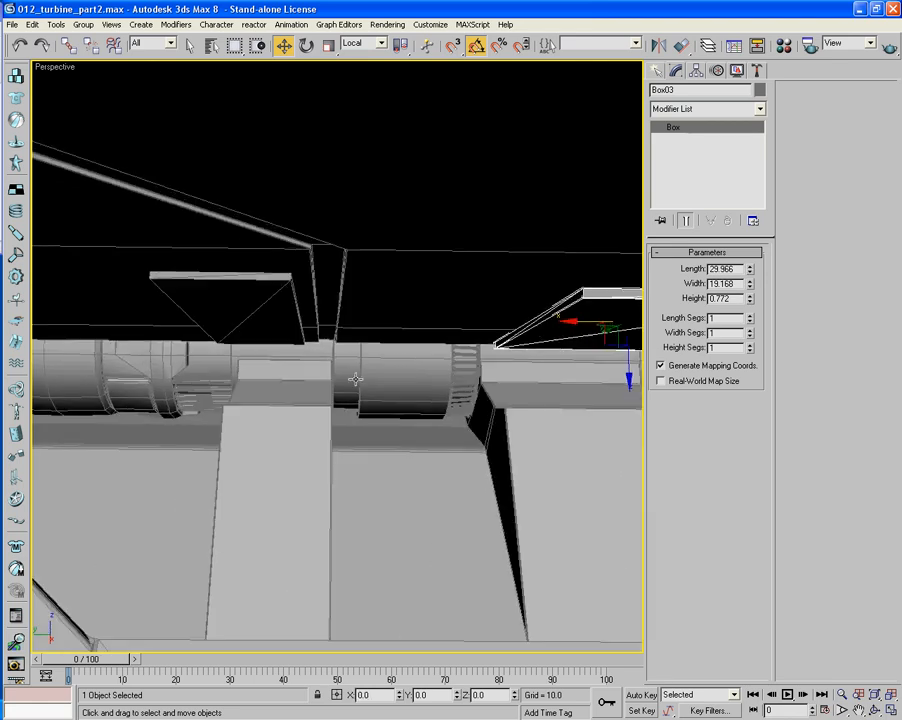
{"action": "mouse_move", "coordinate": [284, 388]}
{"action": "middle_mouse_down"}
{"action": "mouse_move", "coordinate": [300, 410]}
{"action": "mouse_move", "coordinate": [287, 399]}
{"action": "middle_mouse_up"}
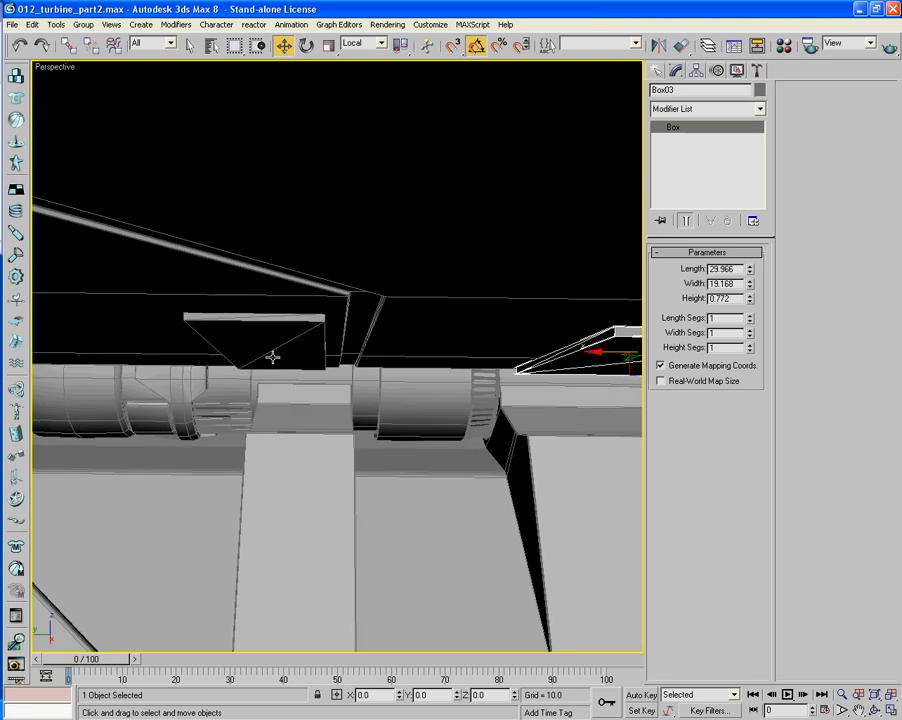
{"action": "left_click", "coordinate": [272, 357]}
{"action": "left_click_drag", "start_coordinate": [228, 347], "coordinate": [240, 349]}
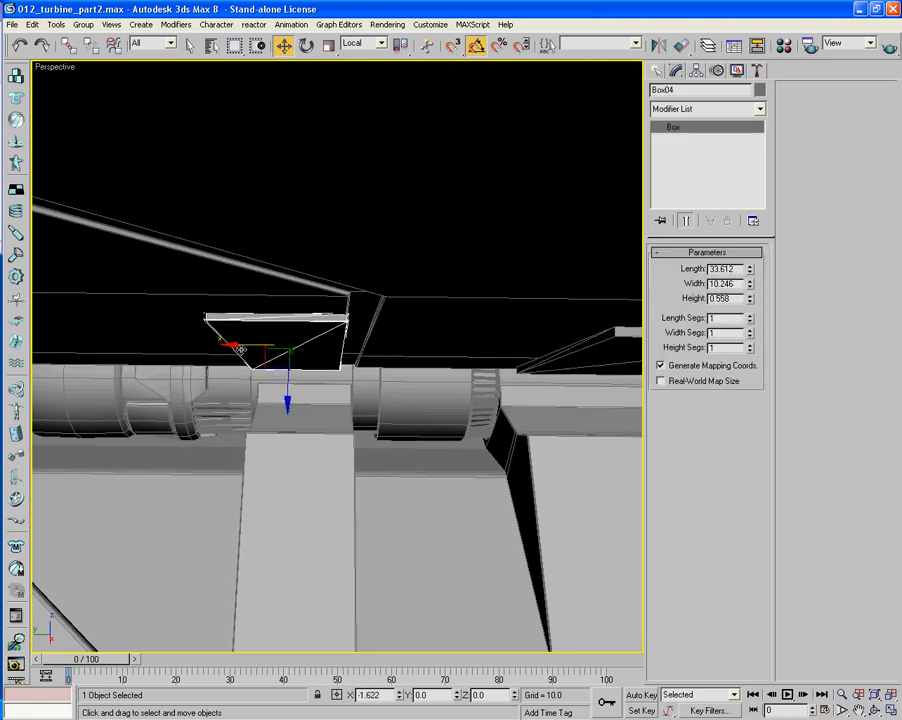
{"action": "middle_click_drag", "start_coordinate": [240, 349], "coordinate": [355, 366], "text": "alt"}
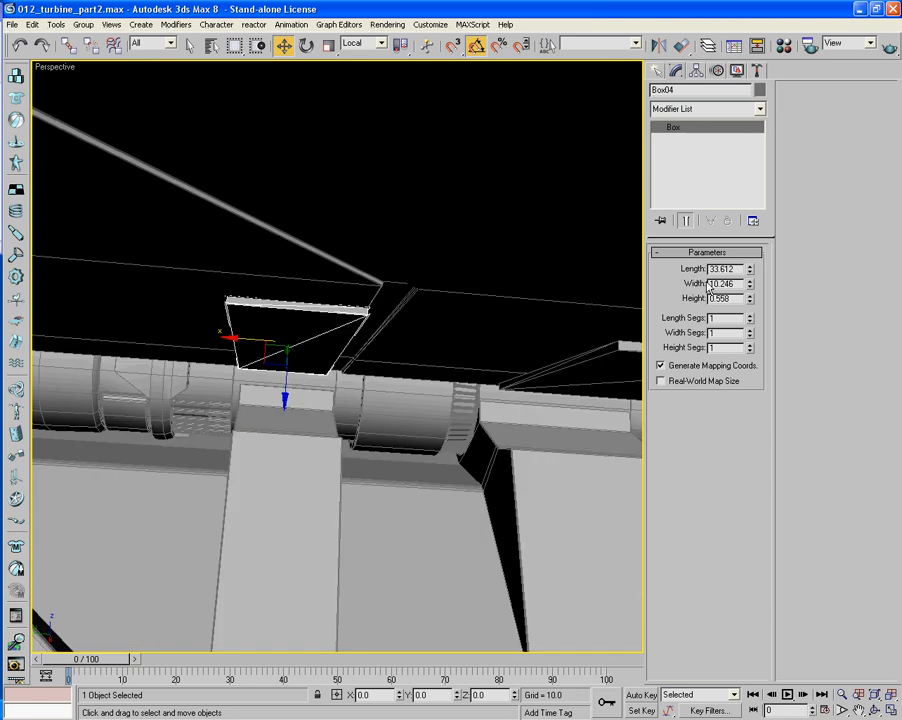
{"action": "left_click_drag", "start_coordinate": [751, 285], "coordinate": [751, 301]}
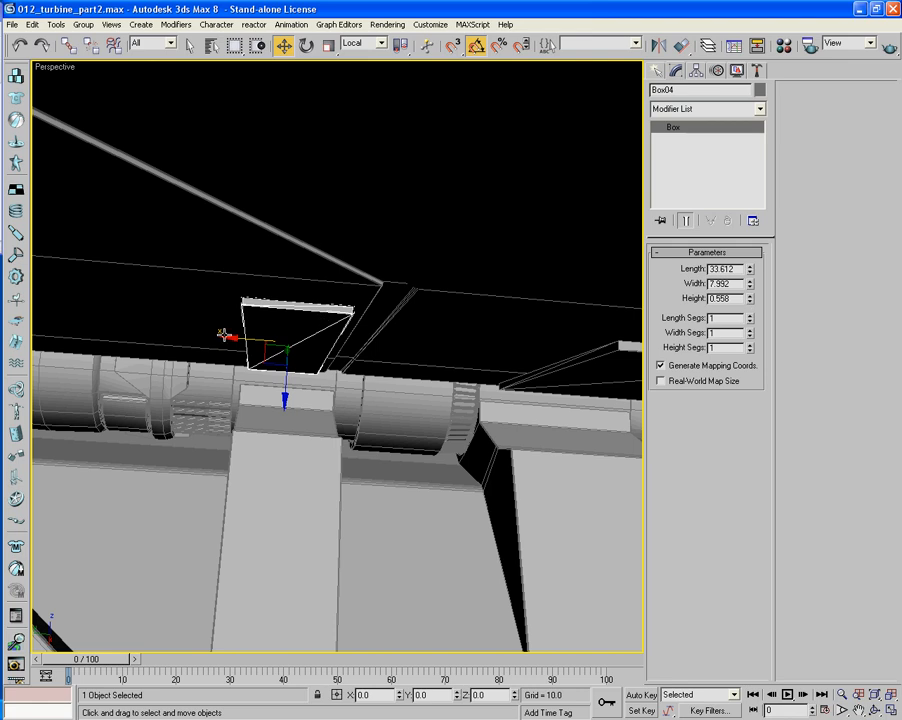
{"action": "left_click_drag", "start_coordinate": [231, 338], "coordinate": [236, 347]}
Select both plates and L_Turbine_and_wing_attach, hide all unselected objects, and keep only L_Turbine_and_wing_attach selected
{"action": "middle_click_drag", "start_coordinate": [296, 393], "coordinate": [207, 333]}
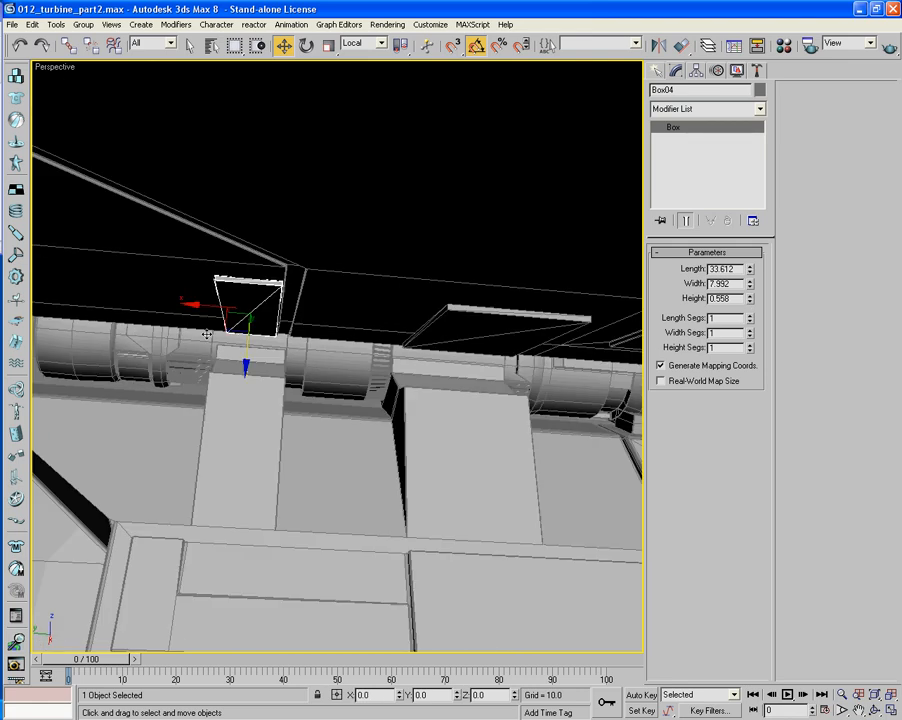
{"action": "middle_click_drag", "start_coordinate": [349, 352], "coordinate": [415, 332], "text": "alt"}
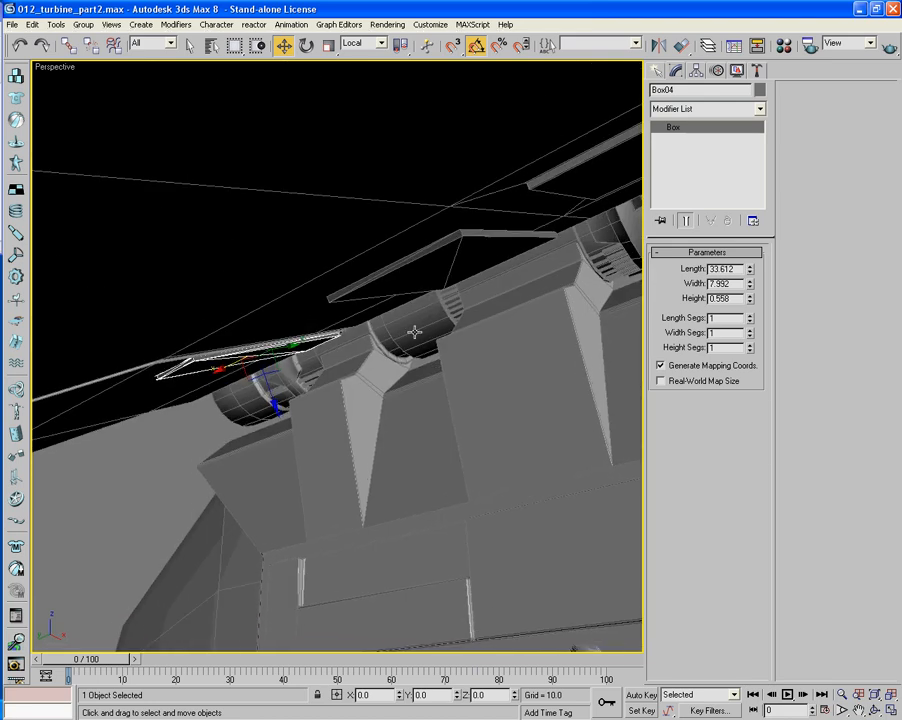
{"action": "left_click", "coordinate": [425, 266], "text": "ctrl"}
{"action": "left_click", "coordinate": [500, 345], "text": "ctrl"}
{"action": "right_click", "coordinate": [598, 344]}
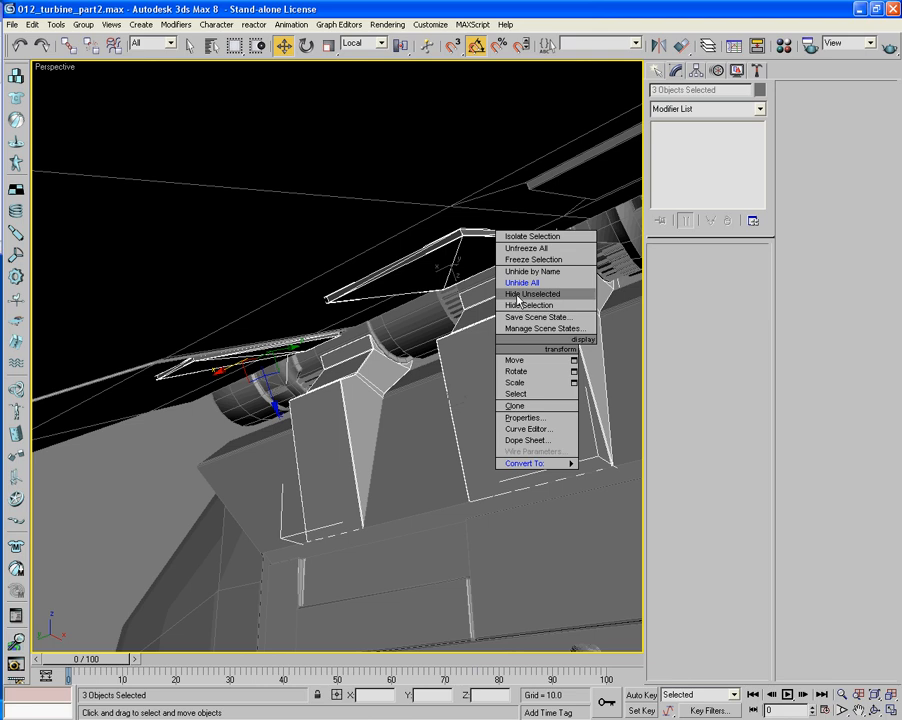
{"action": "left_click", "coordinate": [533, 294]}
{"action": "middle_click_drag", "start_coordinate": [426, 352], "coordinate": [451, 403], "text": "alt"}
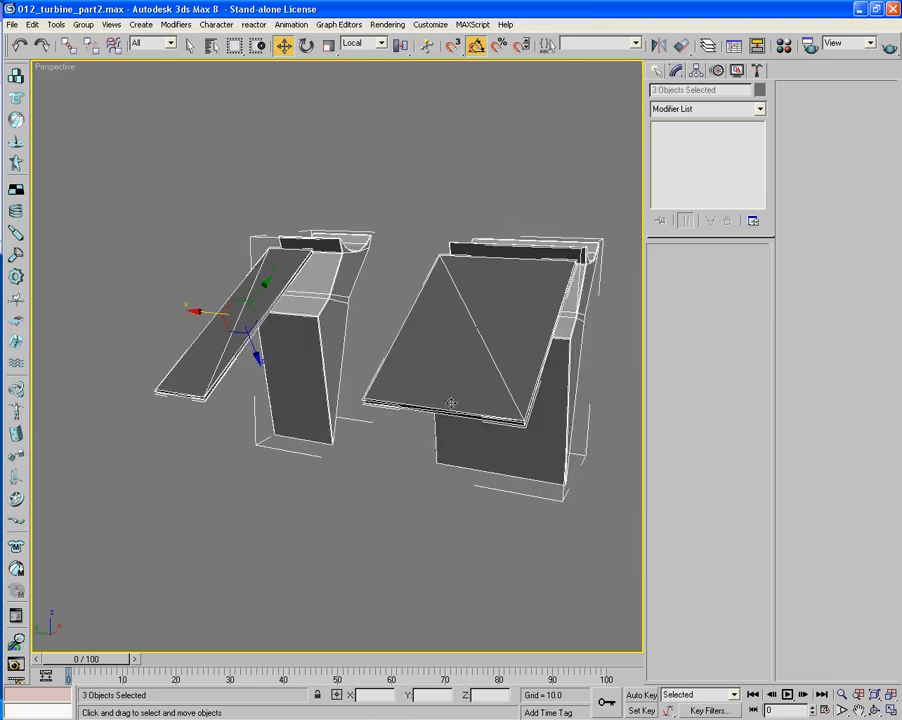
{"action": "left_click", "coordinate": [458, 448]}
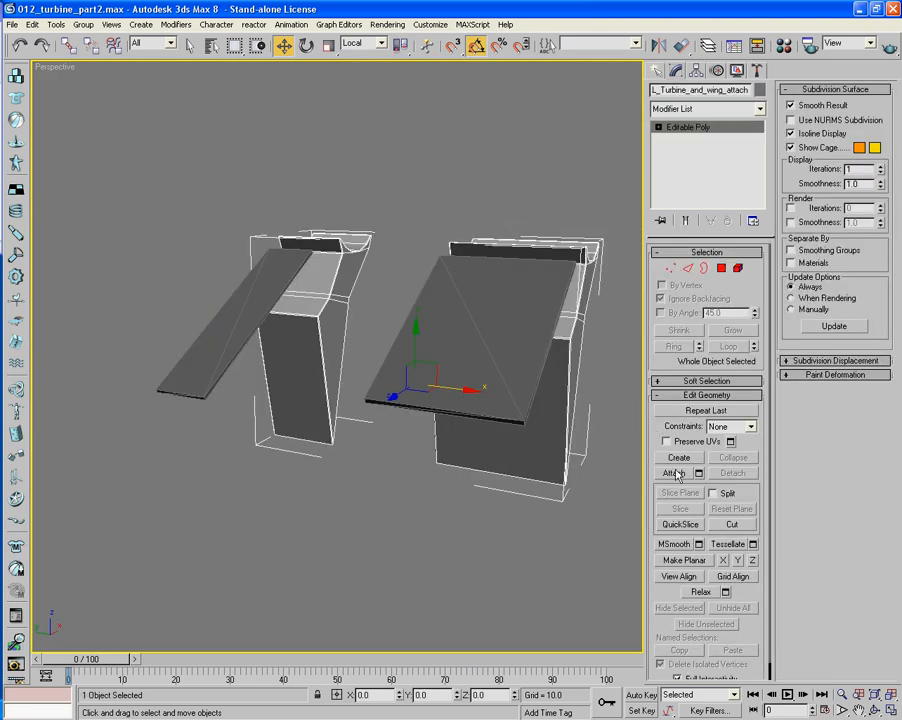
Attach both plates to L_Turbine_and_wing_attach and delete the large upper face of each plate
{"action": "left_click", "coordinate": [675, 473]}
{"action": "left_click", "coordinate": [249, 347]}
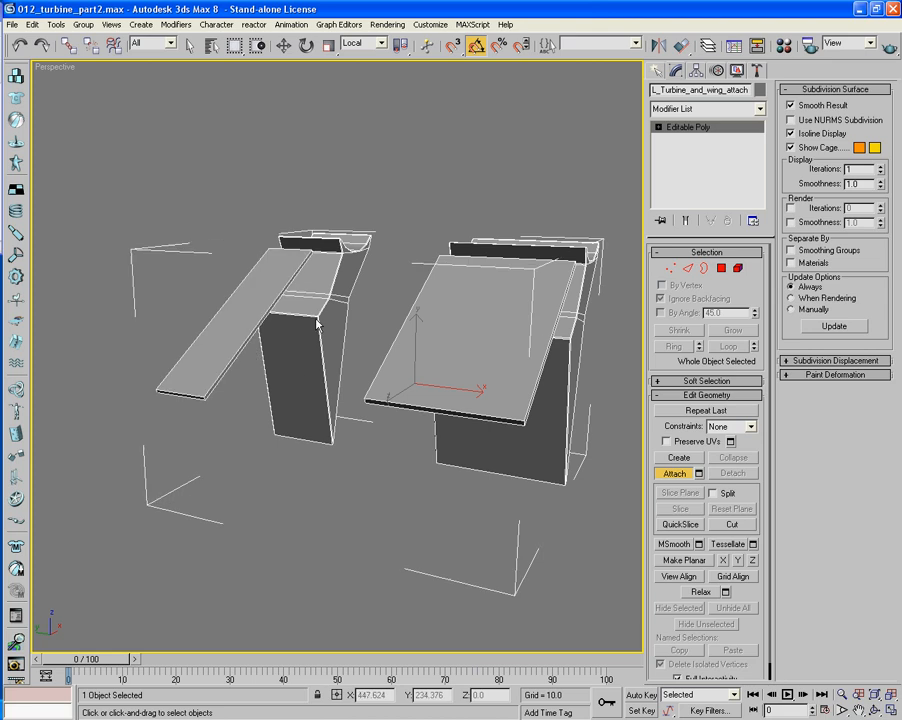
{"action": "left_click", "coordinate": [721, 268]}
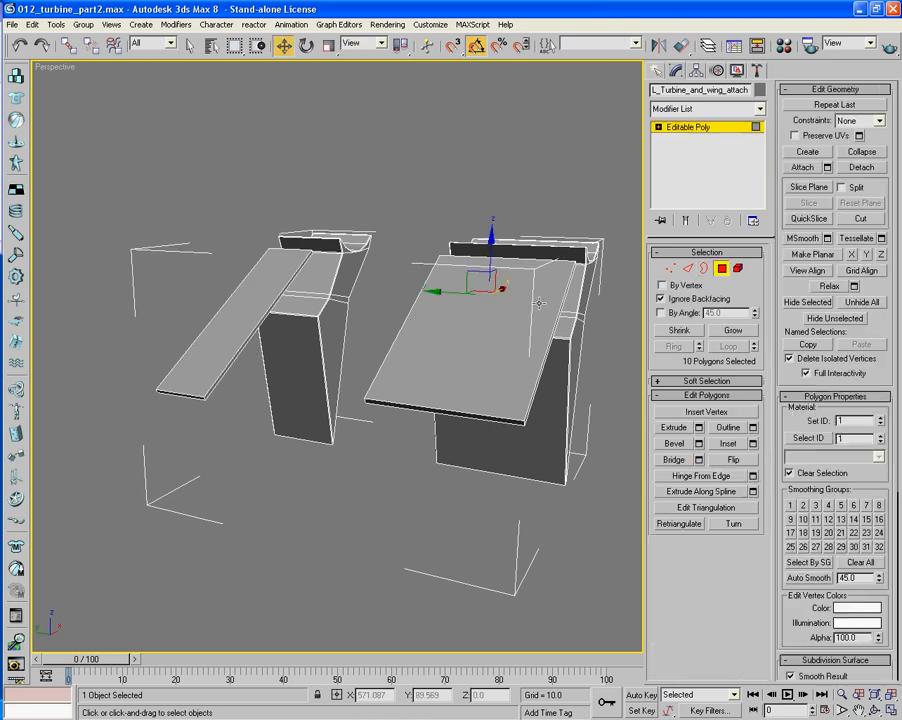
{"action": "left_click", "coordinate": [460, 330]}
{"action": "left_click", "coordinate": [245, 322], "text": "ctrl"}
{"action": "key", "text": "Delete"}
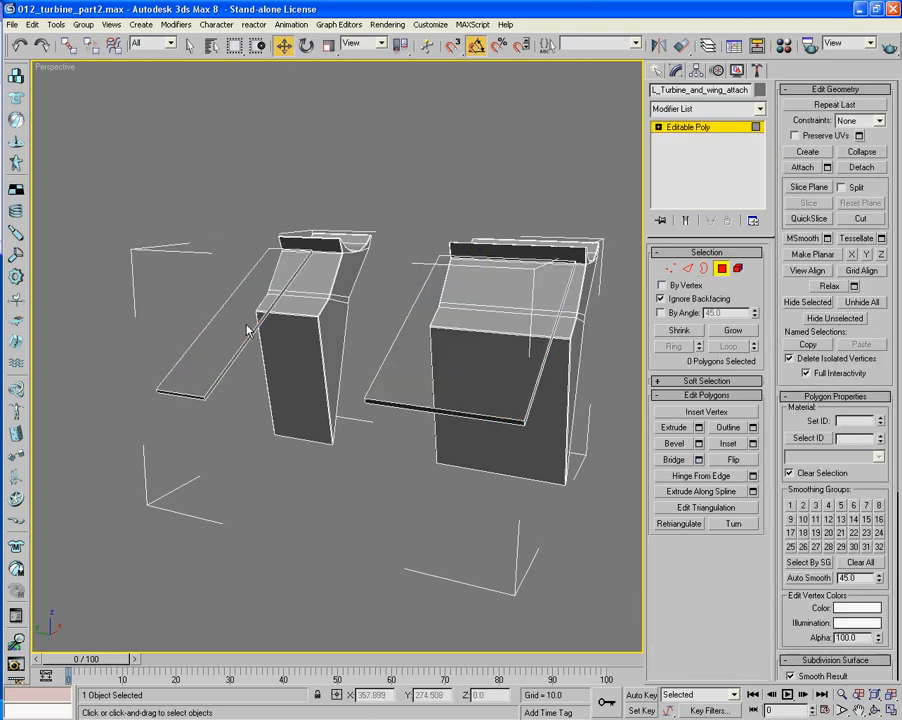
Inset the underside faces of both plates and the facing sloped face of each bracket by 1.0 with the Group type
{"action": "middle_click_drag", "start_coordinate": [318, 520], "coordinate": [334, 495], "text": "alt"}
{"action": "middle_click_drag", "start_coordinate": [430, 541], "coordinate": [563, 366], "text": "alt"}
{"action": "left_click", "coordinate": [458, 352]}
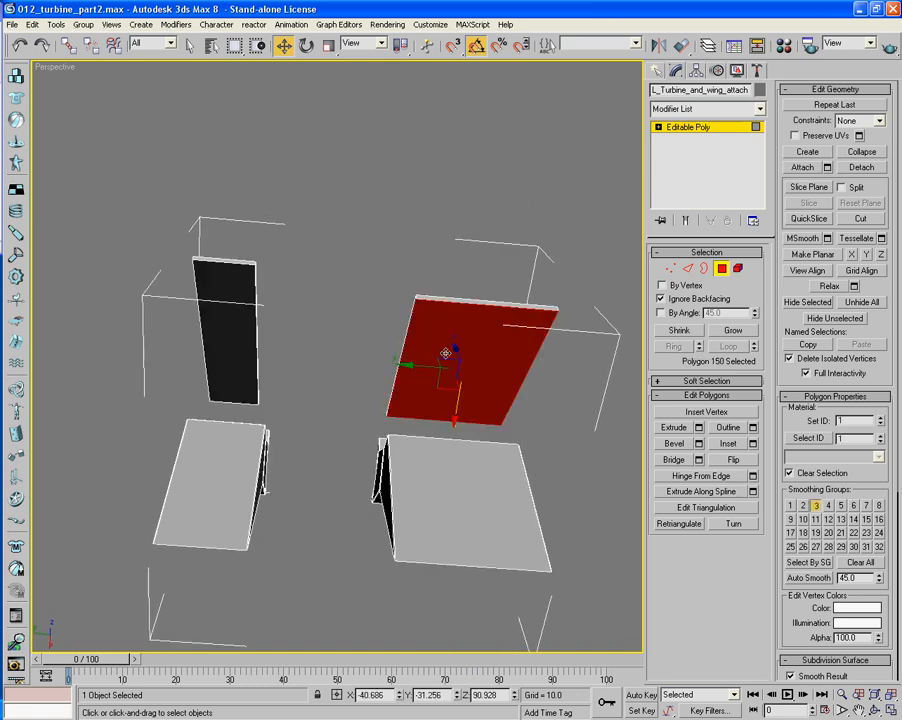
{"action": "left_click", "coordinate": [753, 444]}
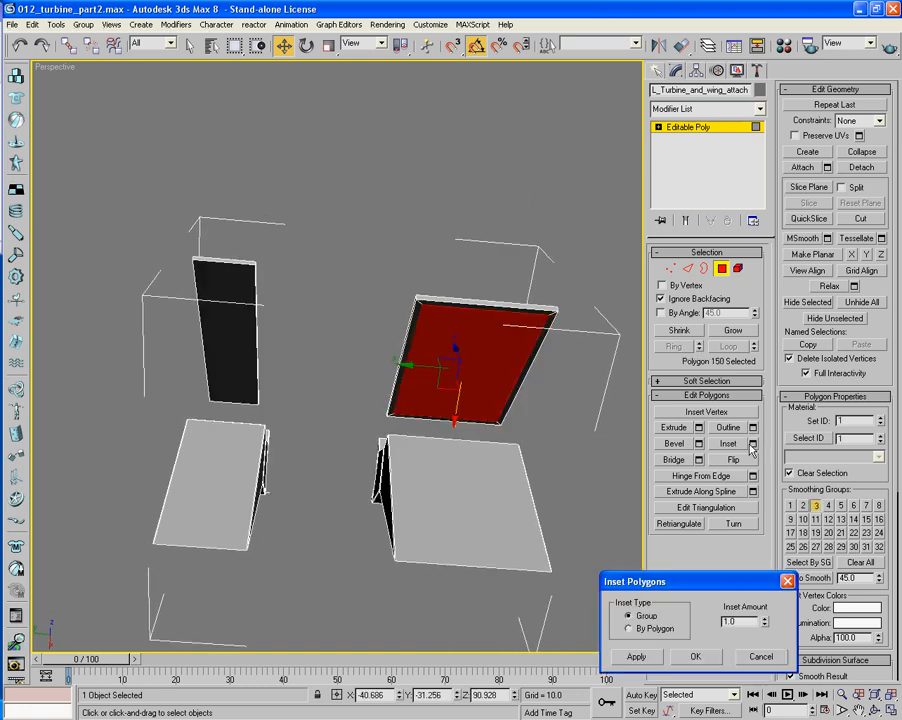
{"action": "left_click", "coordinate": [242, 364], "text": "ctrl"}
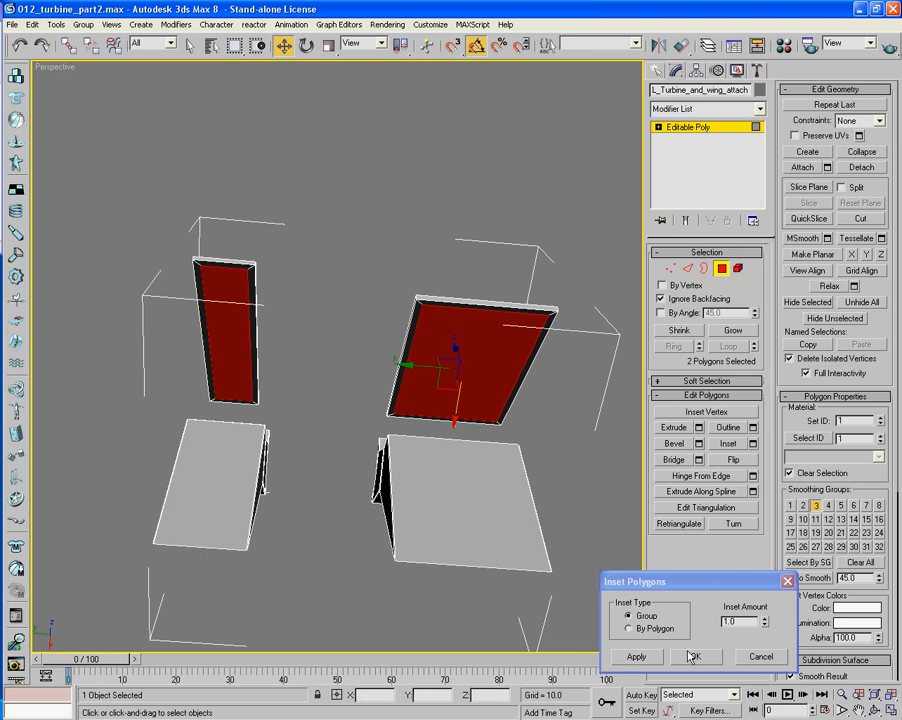
{"action": "middle_click_drag", "start_coordinate": [400, 486], "coordinate": [298, 442], "text": "alt"}
{"action": "scroll", "coordinate": [408, 505], "scroll_direction": "up", "scroll_amount": 5}
{"action": "left_click", "coordinate": [409, 484], "text": "ctrl"}
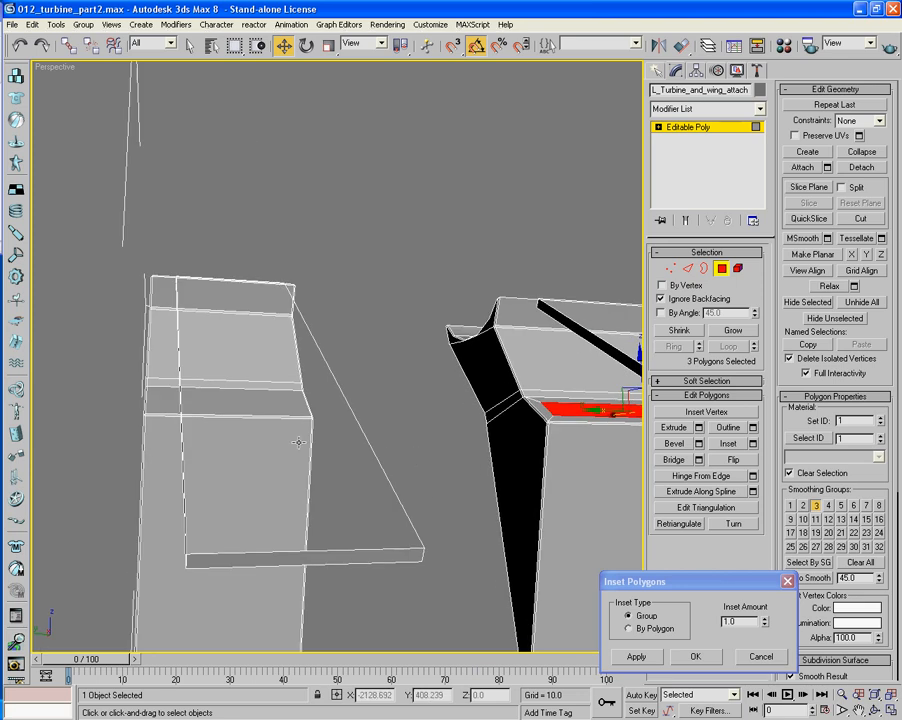
{"action": "left_click", "coordinate": [163, 396], "text": "ctrl"}
{"action": "middle_click_drag", "start_coordinate": [163, 396], "coordinate": [368, 458], "text": "alt"}
{"action": "left_click", "coordinate": [696, 657]}
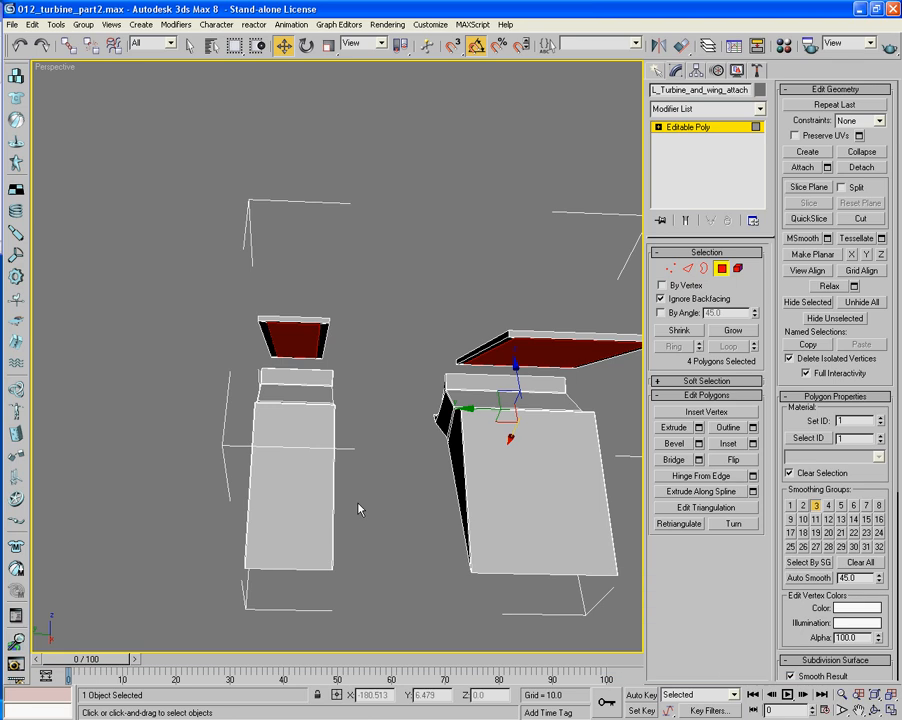
Examine the inset faces on the brackets and plates in perspective and left views
{"action": "middle_click_drag", "start_coordinate": [359, 509], "coordinate": [427, 489], "text": "alt"}
{"action": "scroll", "coordinate": [354, 511], "scroll_direction": "up", "scroll_amount": 4}
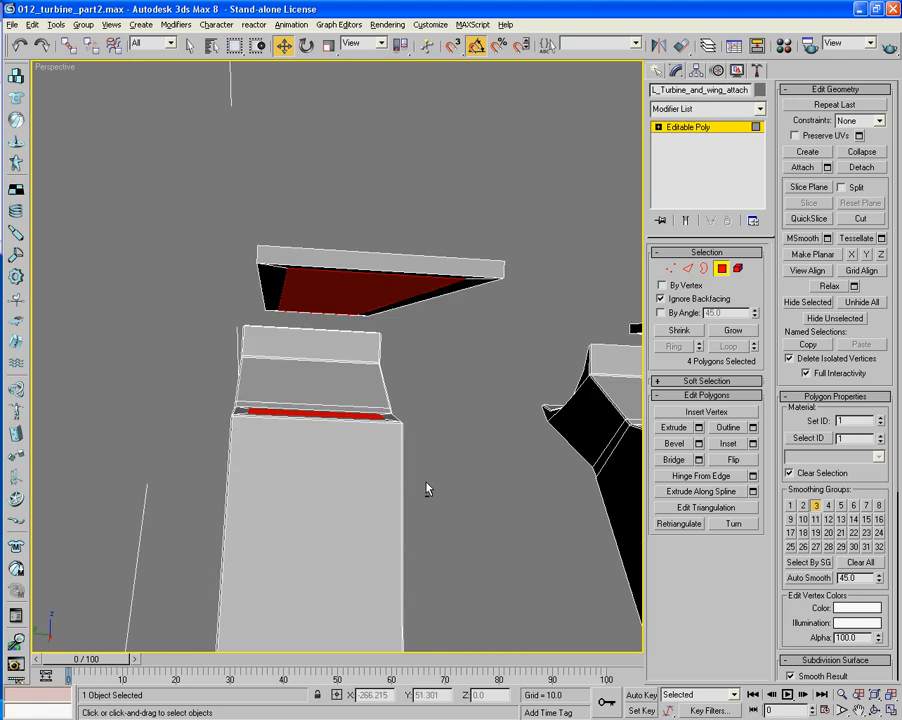
{"action": "key", "text": "l"}
{"action": "scroll", "coordinate": [354, 556], "scroll_direction": "up", "scroll_amount": 6}
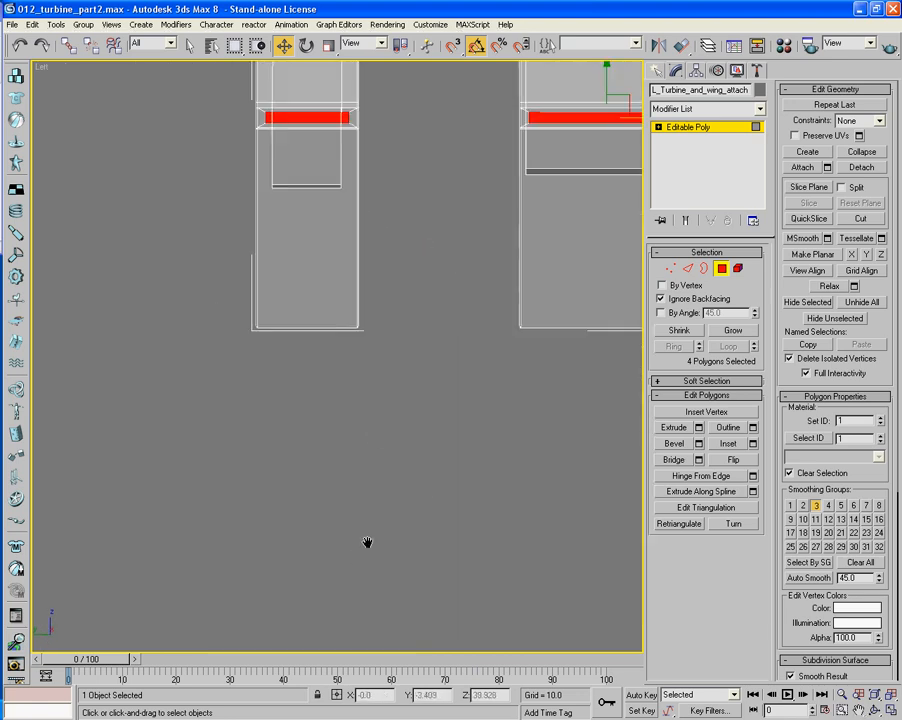
{"action": "middle_click_drag", "start_coordinate": [364, 538], "coordinate": [370, 663]}
{"action": "scroll", "coordinate": [372, 507], "scroll_direction": "up", "scroll_amount": 5}
{"action": "middle_click_drag", "start_coordinate": [358, 469], "coordinate": [362, 660]}
{"action": "scroll", "coordinate": [362, 660], "scroll_direction": "down", "scroll_amount": 6}
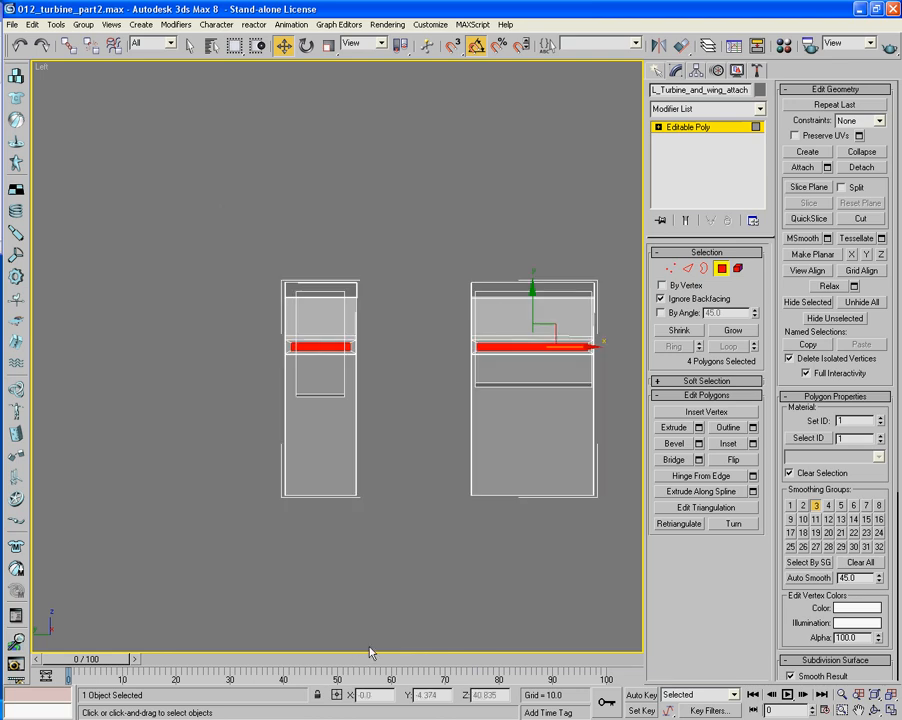
{"action": "left_click", "coordinate": [722, 269]}
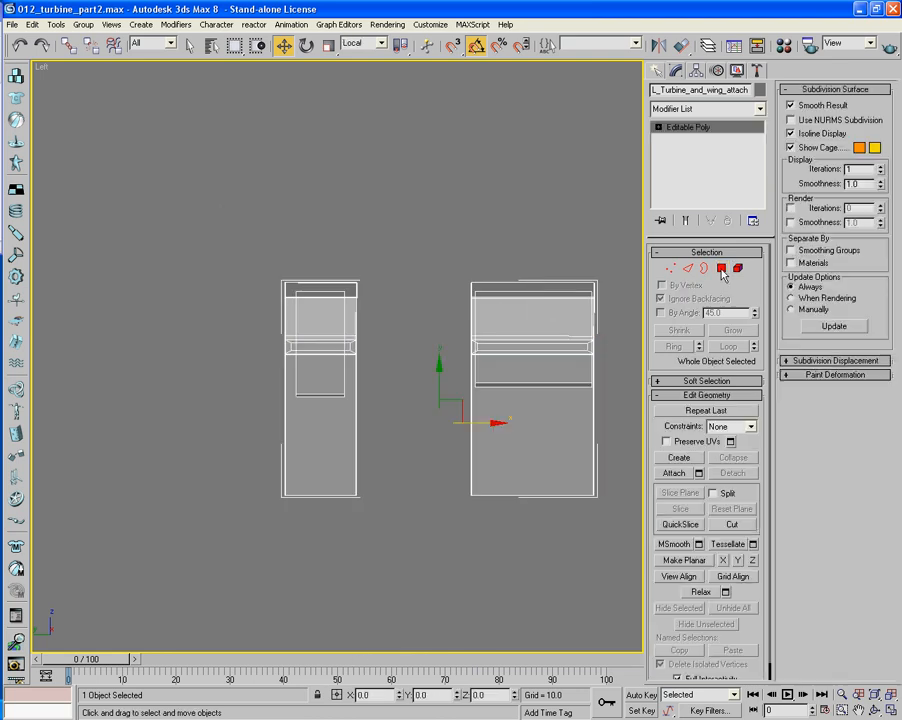
{"action": "key", "text": "p"}
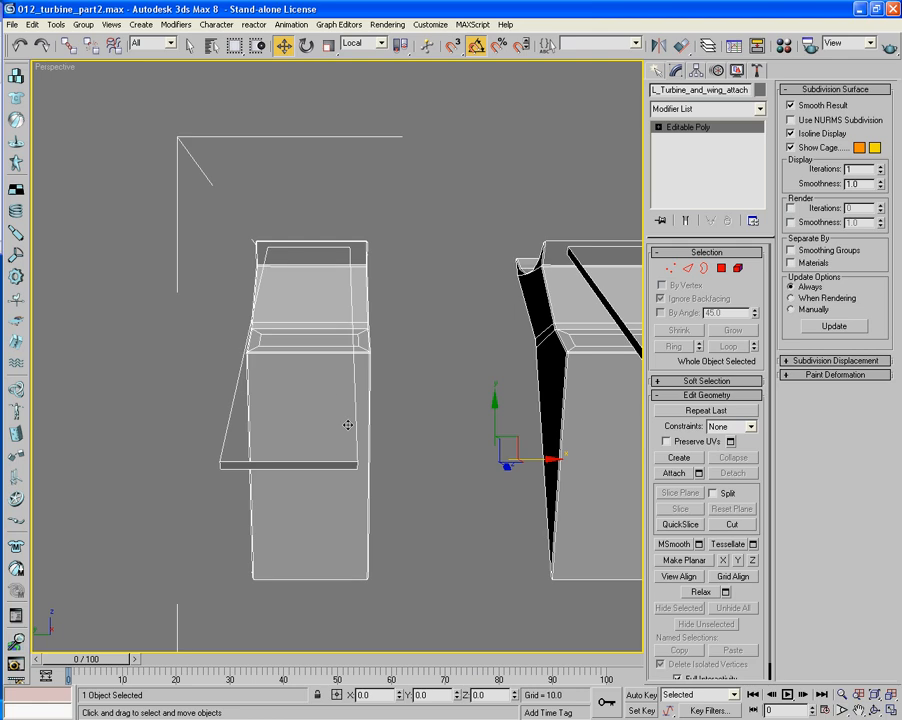
Scale the narrower bracket's inset face to about 69% along Y
{"action": "middle_click_drag", "start_coordinate": [346, 424], "coordinate": [348, 405], "text": "alt"}
{"action": "middle_click_drag", "start_coordinate": [348, 405], "coordinate": [338, 482]}
{"action": "middle_click_drag", "start_coordinate": [338, 482], "coordinate": [395, 468], "text": "alt"}
{"action": "scroll", "coordinate": [341, 498], "scroll_direction": "up", "scroll_amount": 4}
{"action": "scroll", "coordinate": [341, 498], "scroll_direction": "up", "scroll_amount": 3}
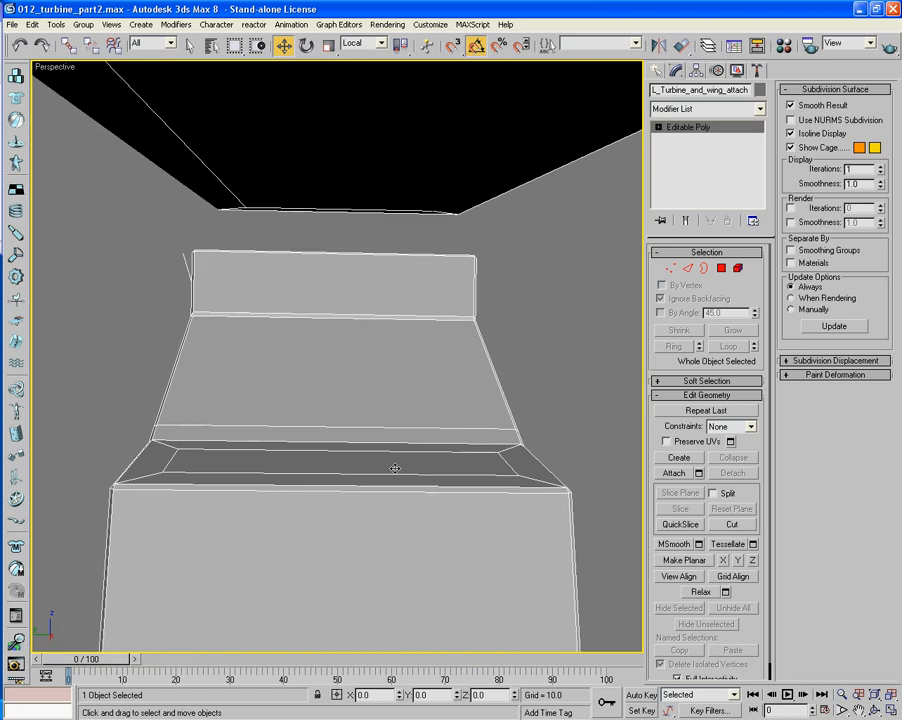
{"action": "left_click", "coordinate": [721, 268]}
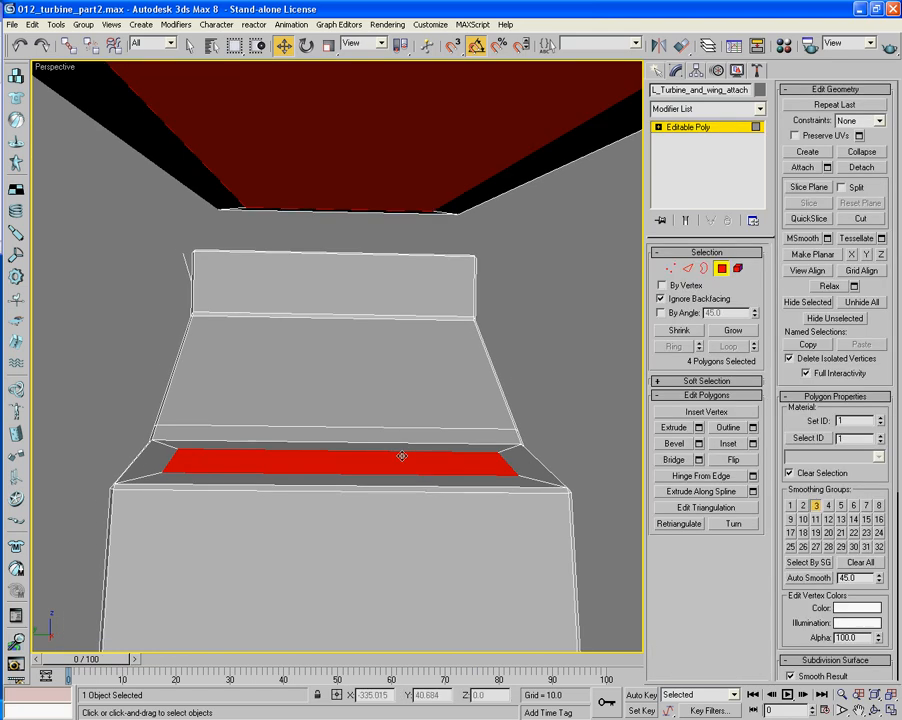
{"action": "left_click", "coordinate": [401, 456]}
{"action": "key", "text": "e"}
{"action": "key", "text": "r"}
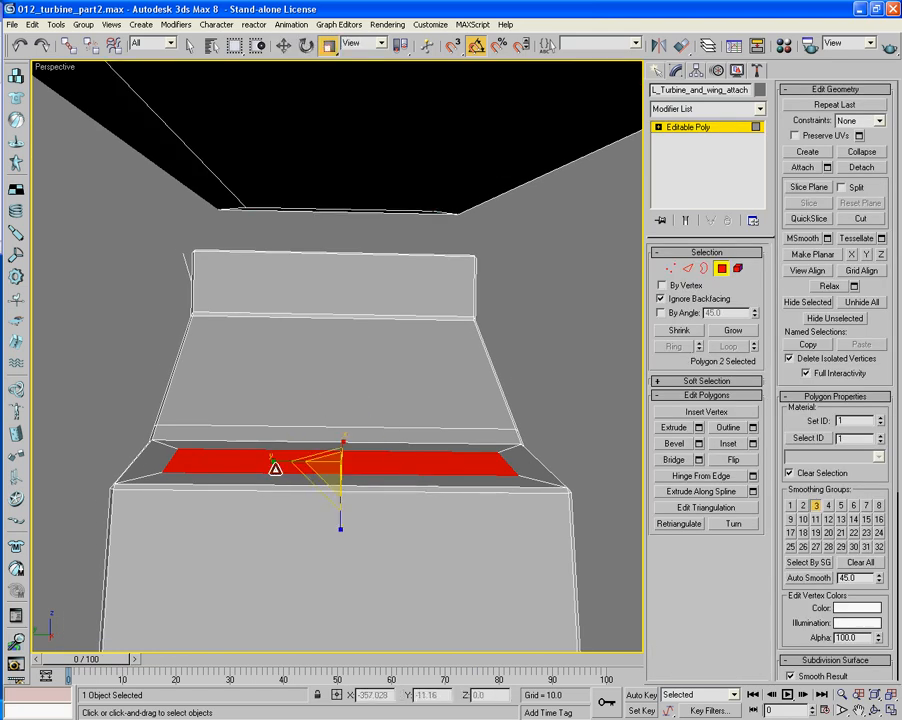
{"action": "left_click_drag", "start_coordinate": [273, 462], "coordinate": [296, 470]}
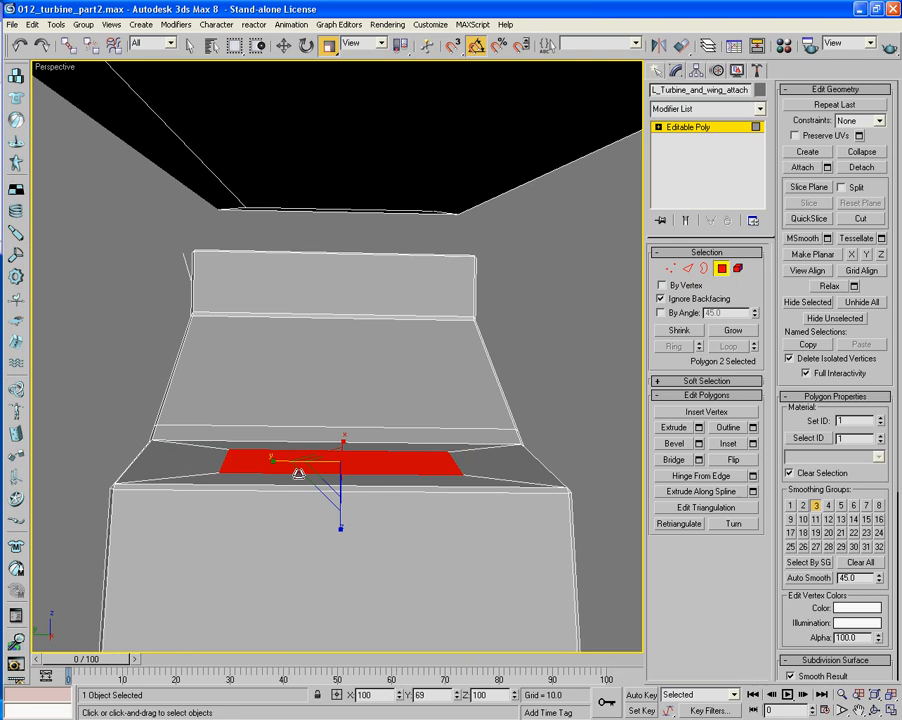
Select the inset faces of the wider bracket and its plate and scale them narrower along Y
{"action": "scroll", "coordinate": [299, 474], "scroll_direction": "down", "scroll_amount": 5}
{"action": "scroll", "coordinate": [298, 475], "scroll_direction": "up", "scroll_amount": 2}
{"action": "middle_click_drag", "start_coordinate": [296, 471], "coordinate": [291, 410], "text": "alt"}
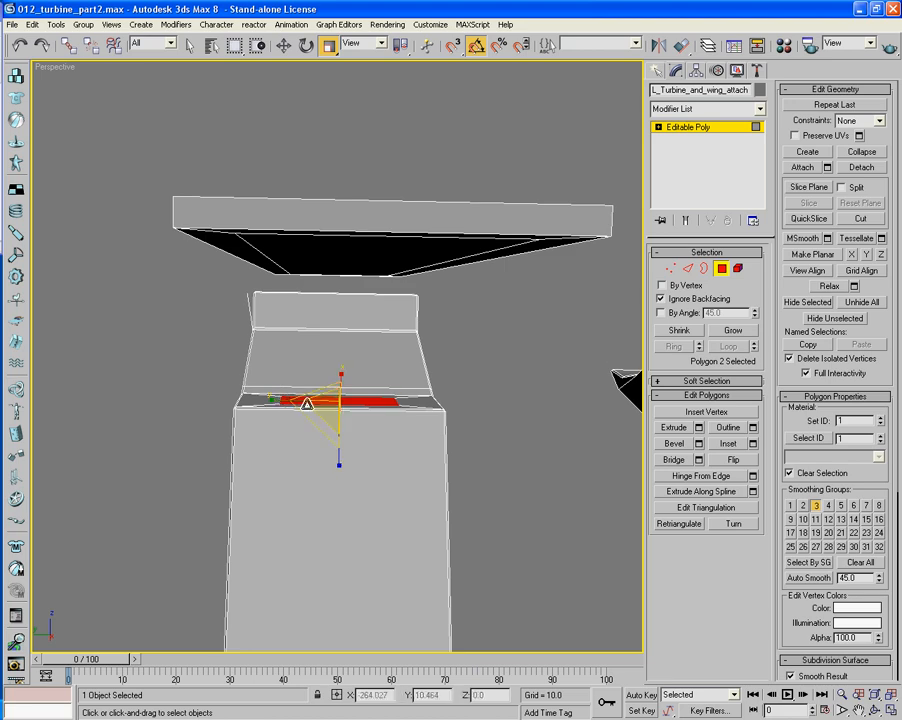
{"action": "middle_click_drag", "start_coordinate": [555, 417], "coordinate": [247, 424]}
{"action": "middle_click_drag", "start_coordinate": [567, 440], "coordinate": [372, 333]}
{"action": "scroll", "coordinate": [334, 438], "scroll_direction": "down", "scroll_amount": 5}
{"action": "left_click", "coordinate": [355, 299]}
{"action": "scroll", "coordinate": [386, 394], "scroll_direction": "up", "scroll_amount": 4}
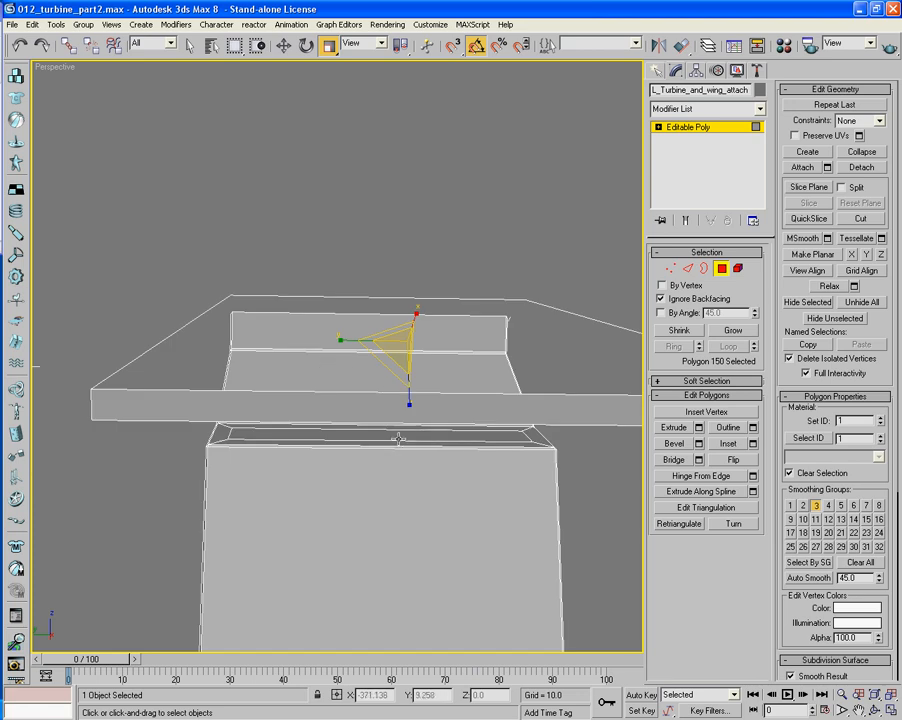
{"action": "left_click", "coordinate": [398, 439], "text": "ctrl"}
{"action": "middle_click_drag", "start_coordinate": [398, 438], "coordinate": [398, 421], "text": "alt"}
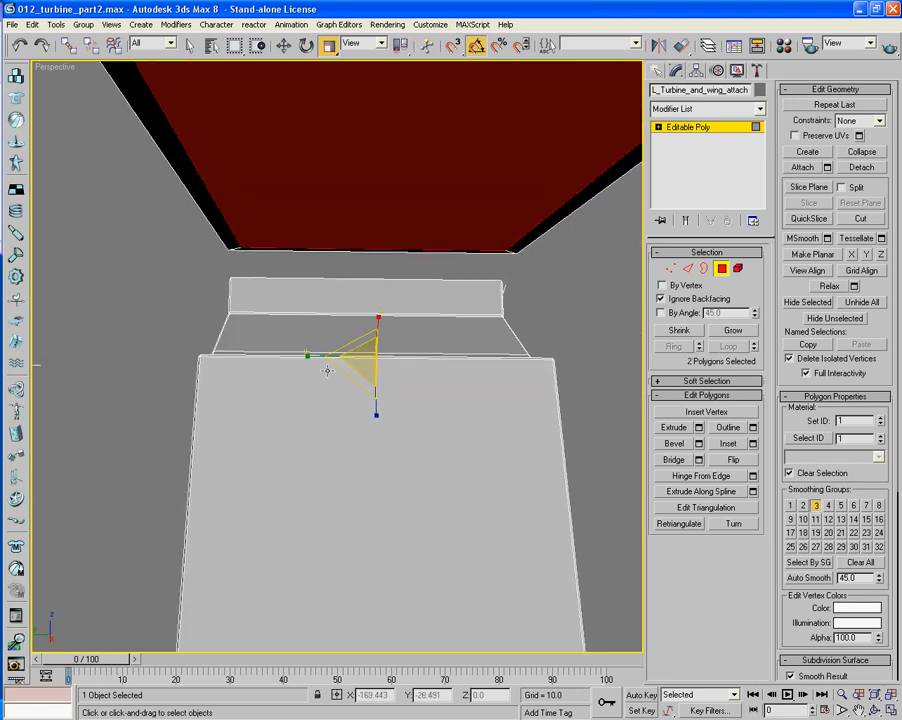
{"action": "left_click_drag", "start_coordinate": [308, 353], "coordinate": [398, 380]}
{"action": "scroll", "coordinate": [399, 380], "scroll_direction": "down", "scroll_amount": 5}
{"action": "middle_click_drag", "start_coordinate": [399, 380], "coordinate": [364, 405], "text": "alt"}
{"action": "scroll", "coordinate": [364, 405], "scroll_direction": "up", "scroll_amount": 3}
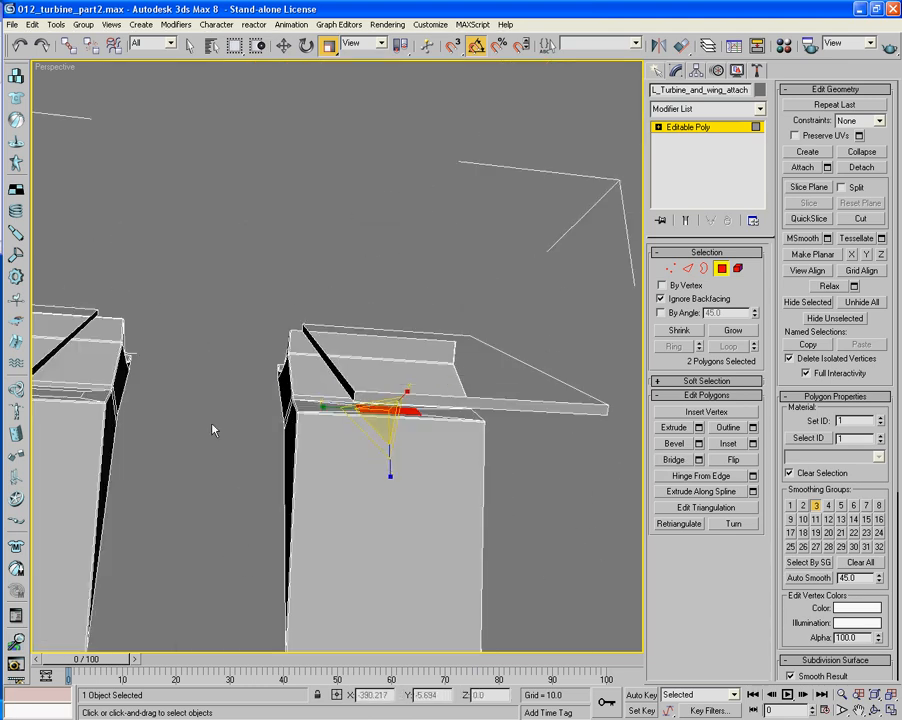
Select the inset faces of the narrower bracket and its plate and scale them to about 52% along Y
{"action": "middle_click_drag", "start_coordinate": [212, 424], "coordinate": [362, 466]}
{"action": "middle_click_drag", "start_coordinate": [268, 430], "coordinate": [374, 467]}
{"action": "scroll", "coordinate": [374, 467], "scroll_direction": "up", "scroll_amount": 2}
{"action": "middle_click_drag", "start_coordinate": [389, 534], "coordinate": [370, 505], "text": "alt"}
{"action": "left_click", "coordinate": [371, 510]}
{"action": "left_click", "coordinate": [362, 328], "text": "ctrl"}
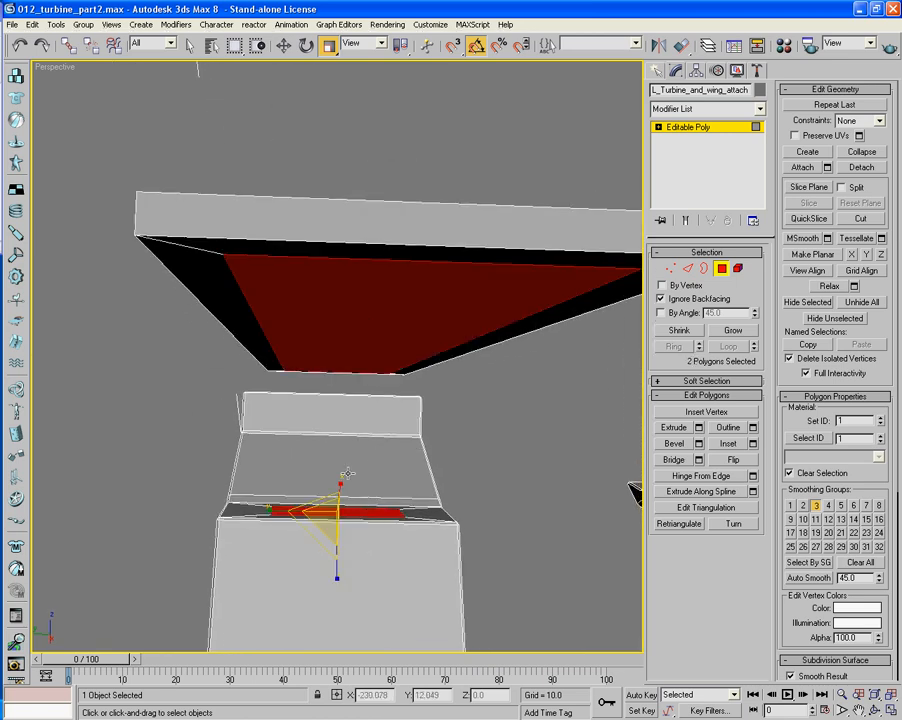
{"action": "left_click_drag", "start_coordinate": [267, 527], "coordinate": [321, 532]}
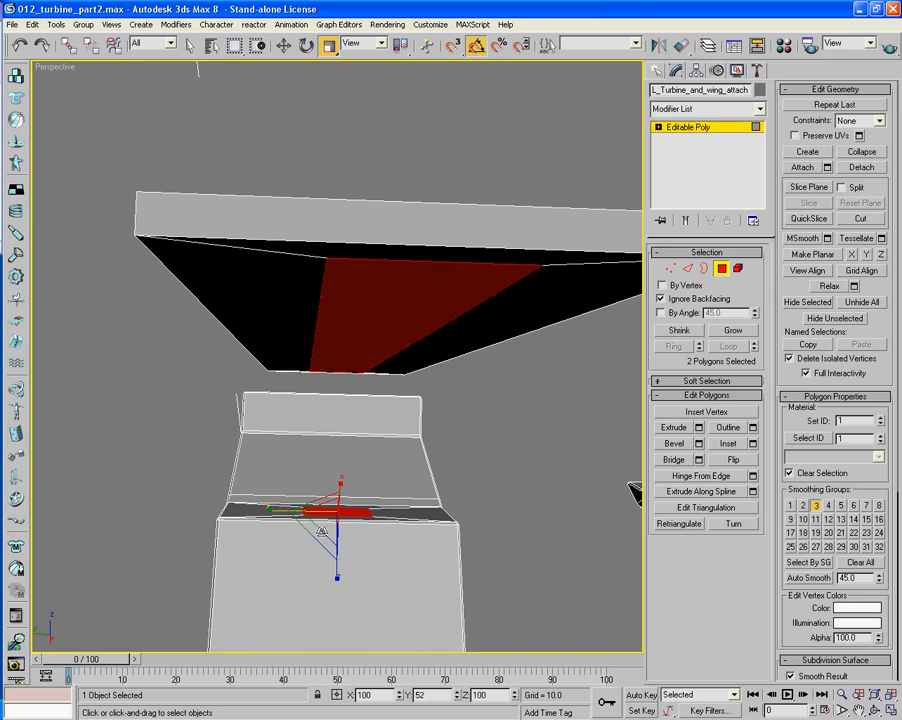
{"action": "scroll", "coordinate": [322, 533], "scroll_direction": "down", "scroll_amount": 4}
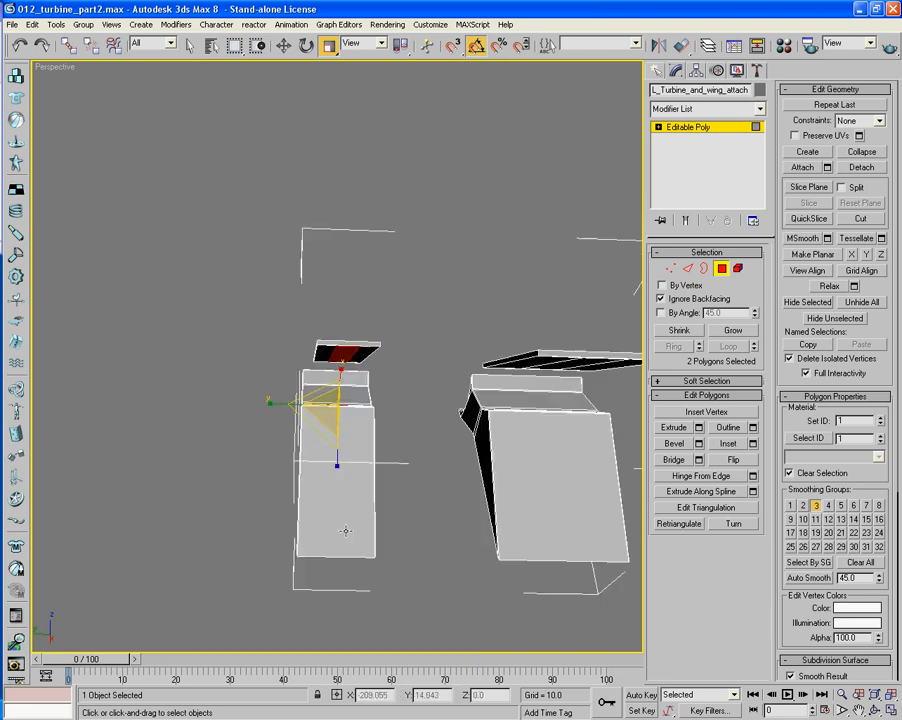
Reselect only the inset faces of the wider bracket and its plate and narrow them slightly more along Y
{"action": "middle_click_drag", "start_coordinate": [493, 466], "coordinate": [418, 453], "text": "alt"}
{"action": "scroll", "coordinate": [421, 480], "scroll_direction": "up", "scroll_amount": 3}
{"action": "left_click", "coordinate": [401, 470], "text": "ctrl"}
{"action": "left_click", "coordinate": [409, 272], "text": "ctrl"}
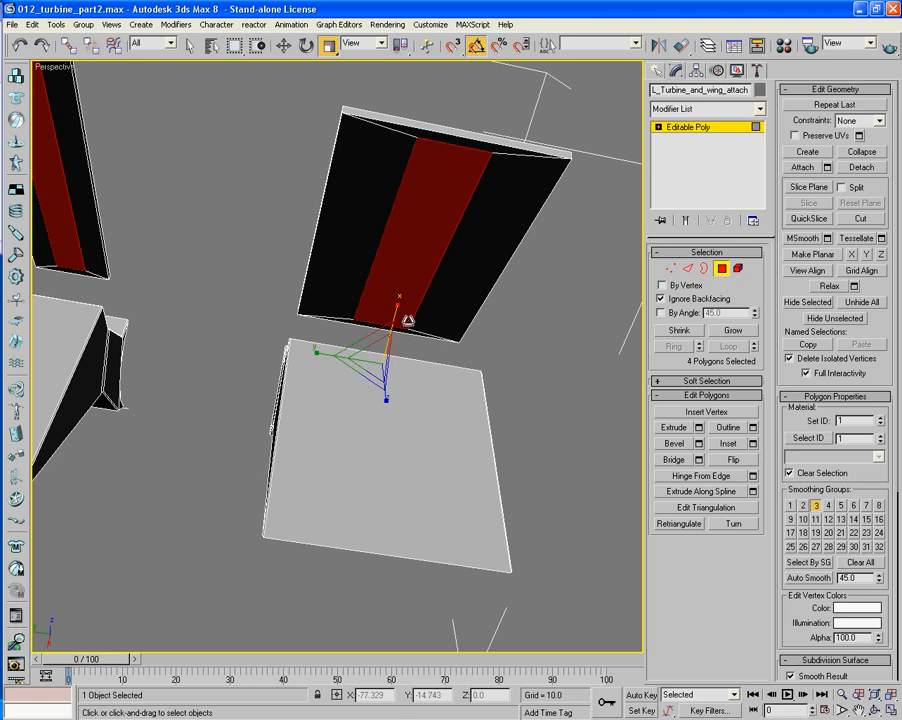
{"action": "middle_click_drag", "start_coordinate": [409, 272], "coordinate": [269, 472], "text": "alt"}
{"action": "left_click", "coordinate": [323, 568]}
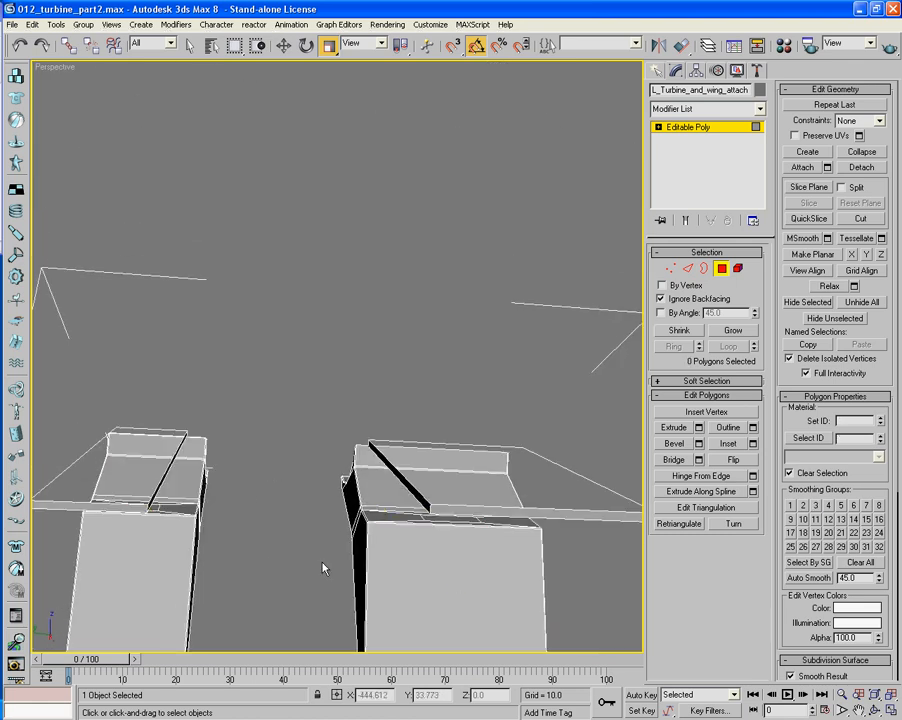
{"action": "left_click", "coordinate": [441, 523]}
{"action": "middle_click_drag", "start_coordinate": [459, 539], "coordinate": [449, 491], "text": "alt"}
{"action": "left_click", "coordinate": [452, 332], "text": "ctrl"}
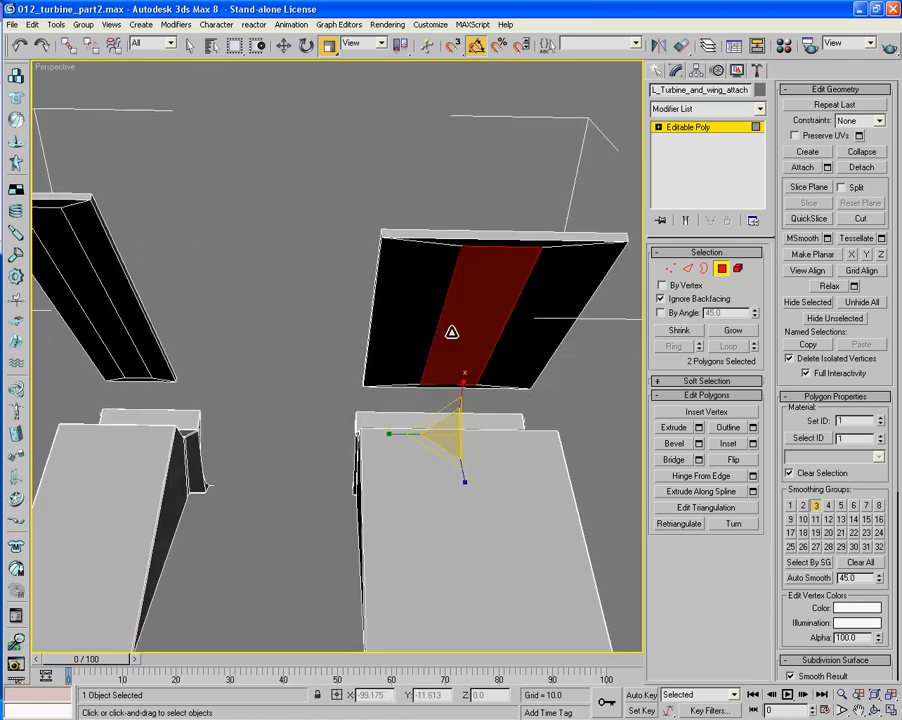
{"action": "middle_click_drag", "start_coordinate": [452, 343], "coordinate": [392, 464], "text": "alt"}
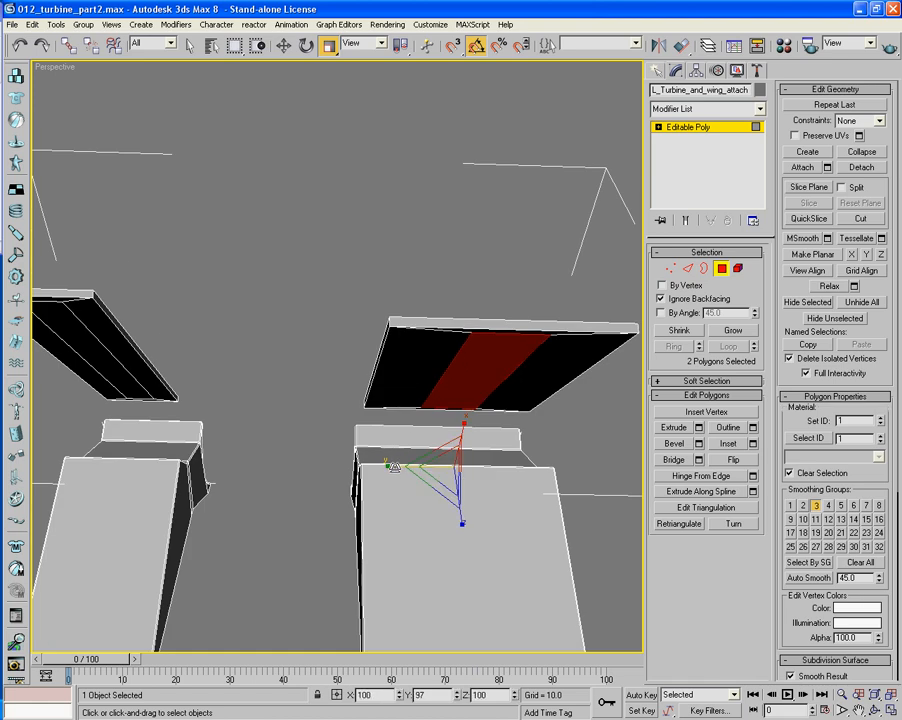
{"action": "left_click_drag", "start_coordinate": [395, 467], "coordinate": [404, 470]}
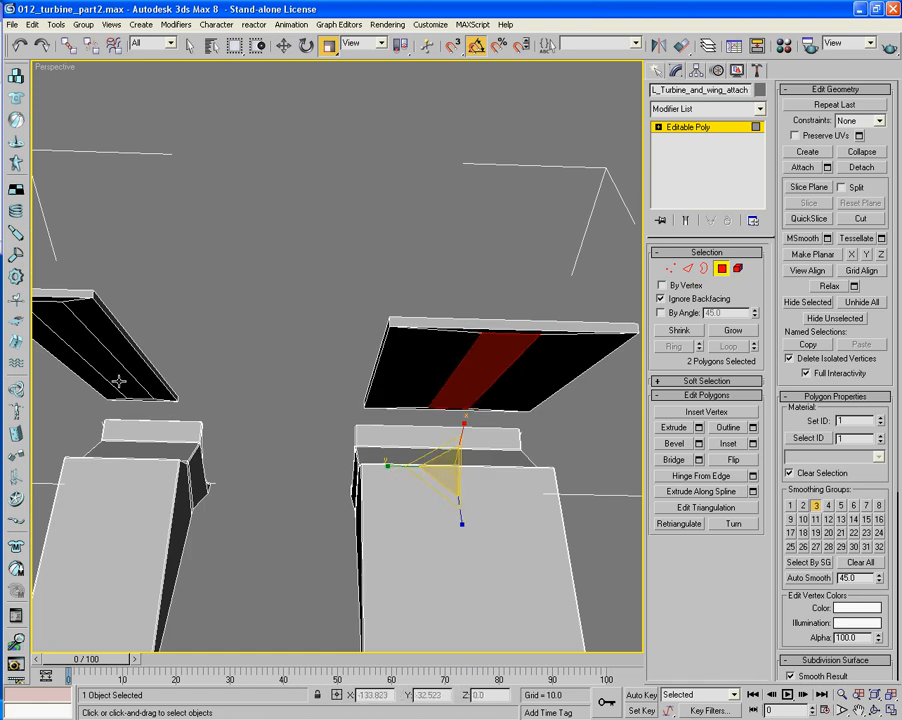
Try to bridge the inset faces of both plates to the matching inset faces on their brackets
{"action": "middle_click_drag", "start_coordinate": [113, 358], "coordinate": [135, 292], "text": "alt"}
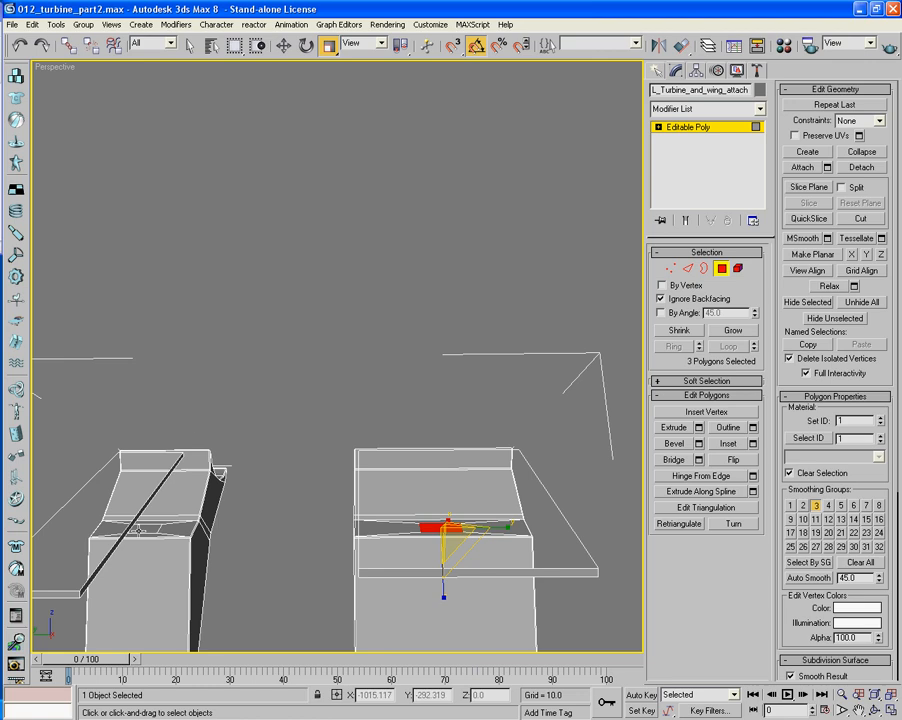
{"action": "left_click", "coordinate": [154, 530], "text": "ctrl"}
{"action": "middle_click_drag", "start_coordinate": [154, 530], "coordinate": [278, 447], "text": "alt"}
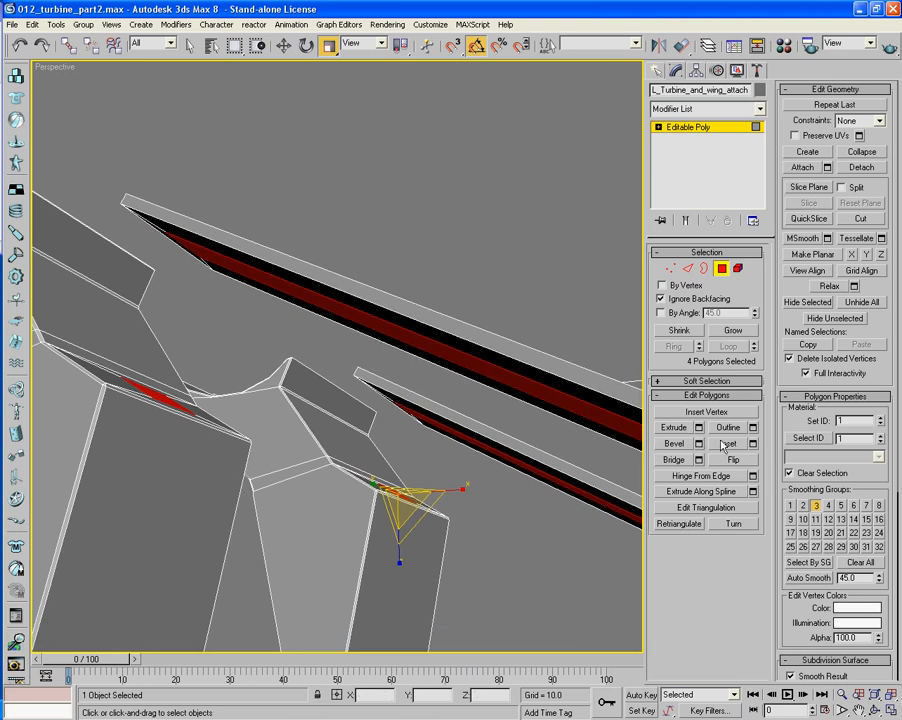
{"action": "left_click", "coordinate": [674, 460]}
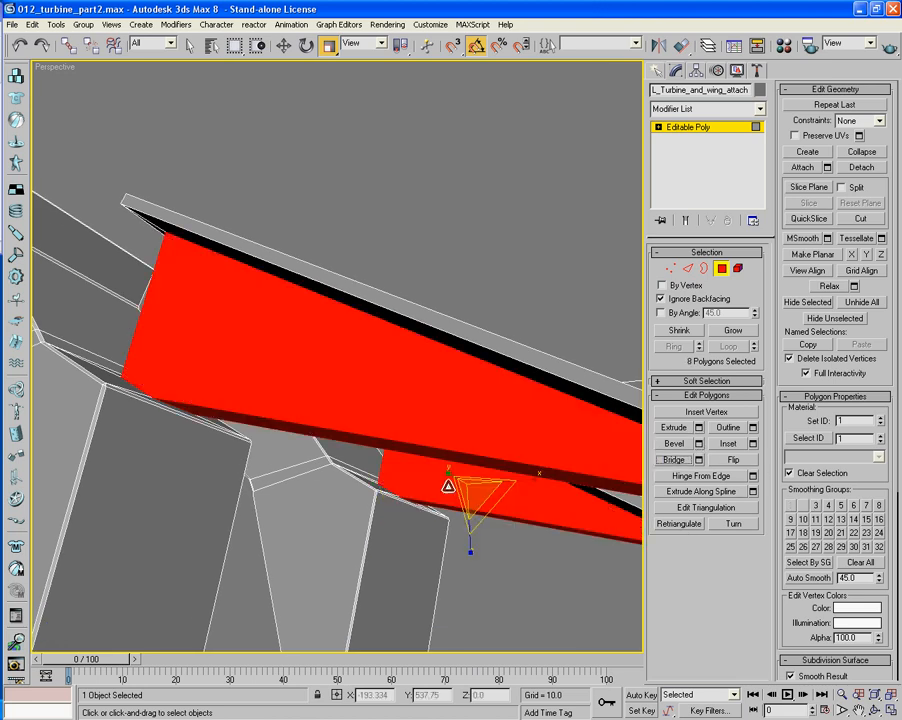
{"action": "middle_click_drag", "start_coordinate": [444, 482], "coordinate": [463, 421], "text": "alt"}
{"action": "key", "text": "ctrl+z"}
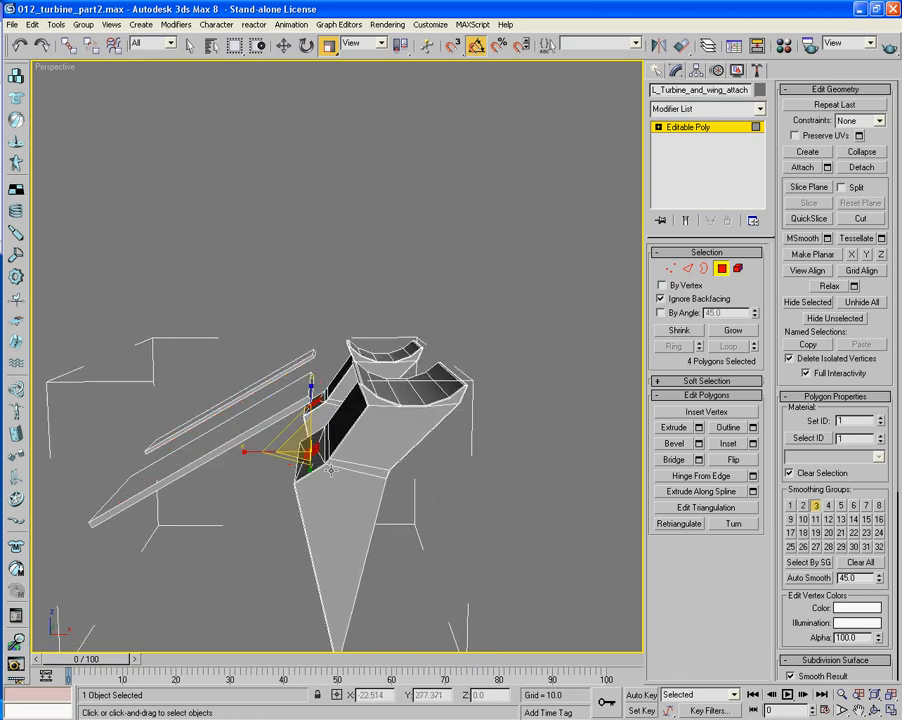
Connect the three crosswise edges on the wider bracket's sloped front with a new edge line down the middle
{"action": "middle_click_drag", "start_coordinate": [328, 468], "coordinate": [319, 430], "text": "alt"}
{"action": "scroll", "coordinate": [364, 543], "scroll_direction": "up", "scroll_amount": 5}
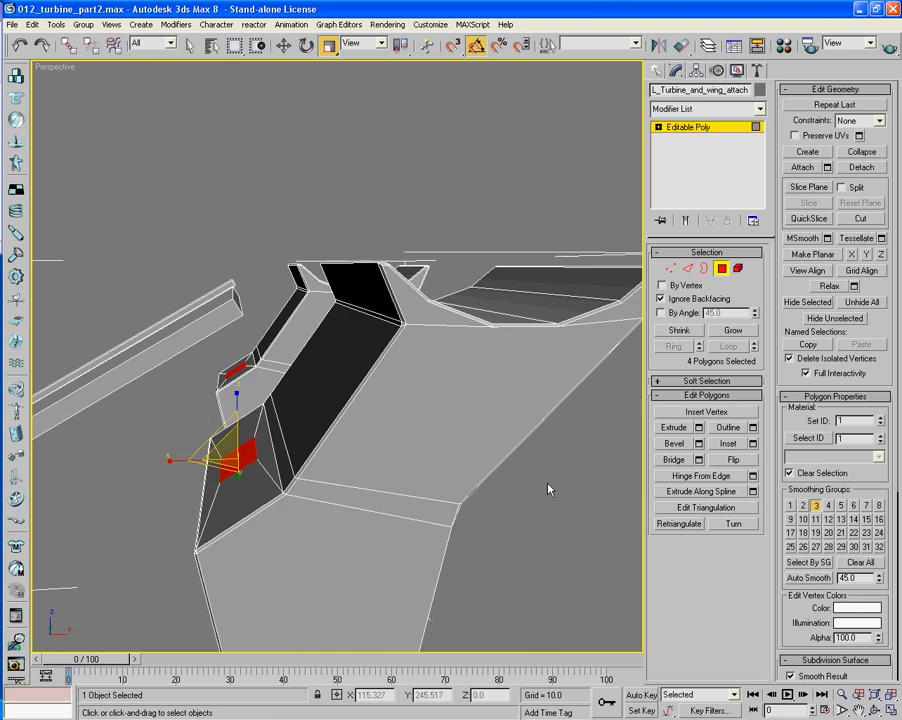
{"action": "left_click", "coordinate": [687, 269]}
{"action": "middle_click_drag", "start_coordinate": [380, 470], "coordinate": [448, 487], "text": "alt"}
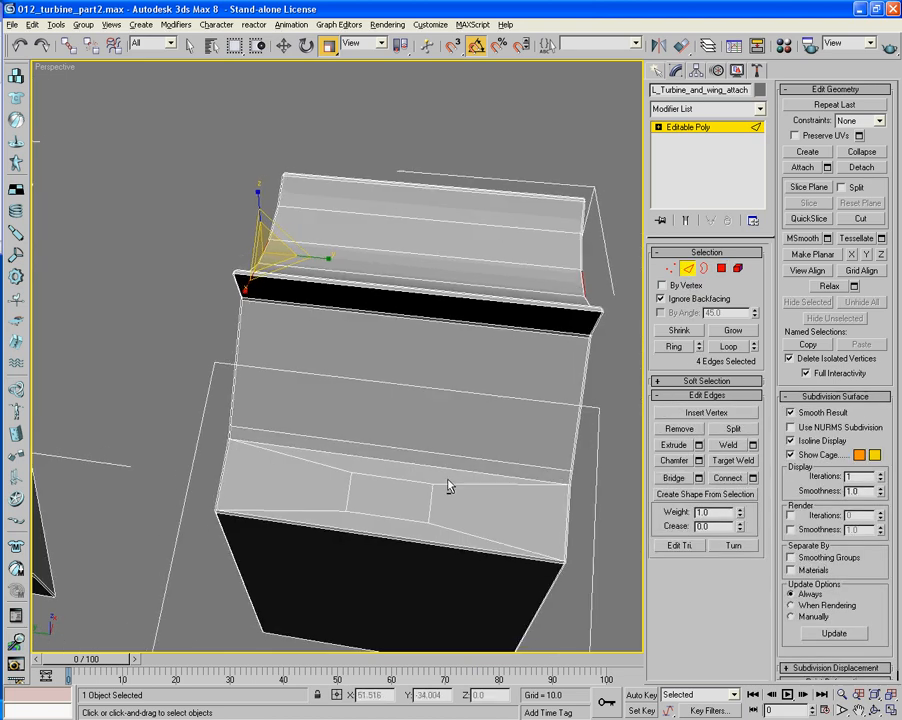
{"action": "left_click", "coordinate": [397, 453]}
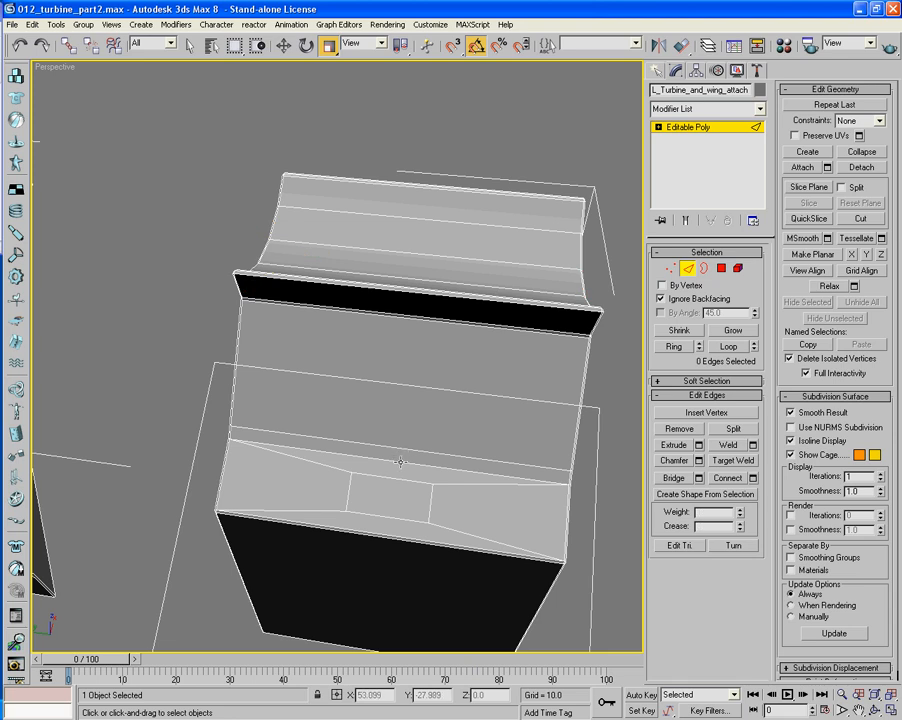
{"action": "left_click", "coordinate": [400, 462]}
{"action": "left_click", "coordinate": [400, 445], "text": "ctrl"}
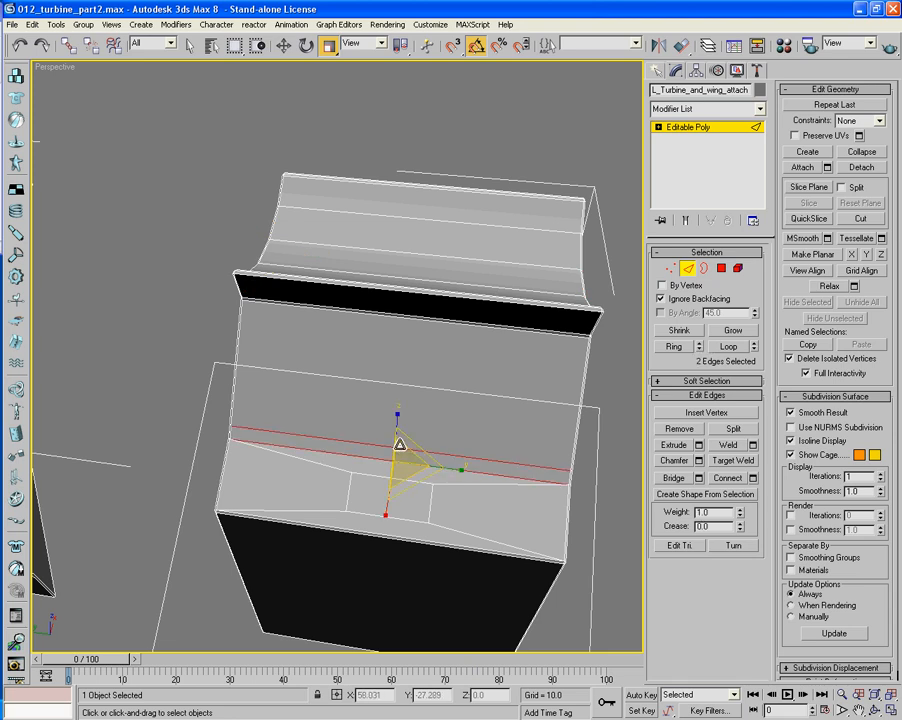
{"action": "left_click", "coordinate": [406, 386], "text": "ctrl"}
{"action": "middle_click_drag", "start_coordinate": [406, 386], "coordinate": [406, 326], "text": "alt"}
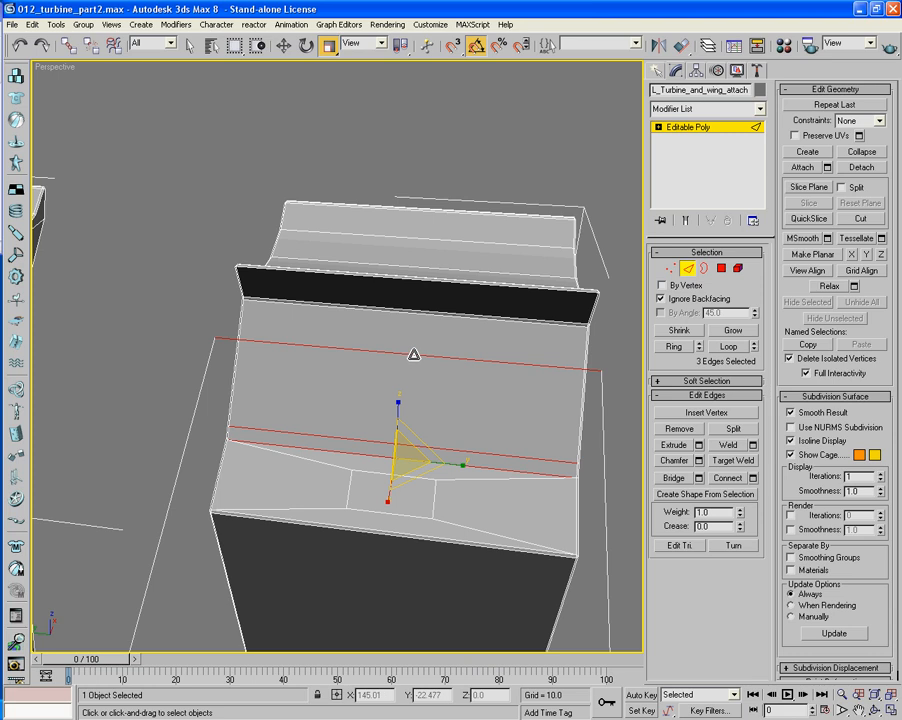
{"action": "left_click", "coordinate": [414, 354], "text": "ctrl"}
{"action": "left_click", "coordinate": [418, 312], "text": "ctrl"}
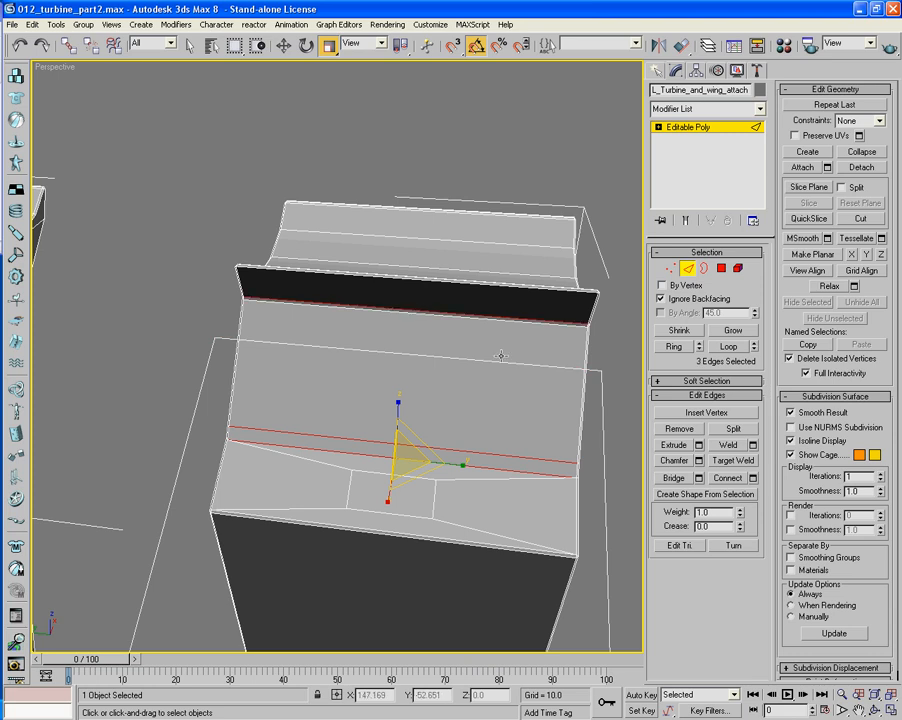
{"action": "left_click", "coordinate": [737, 480]}
{"action": "middle_click_drag", "start_coordinate": [511, 441], "coordinate": [617, 420], "text": "alt"}
{"action": "key", "text": "ctrl+z"}
{"action": "middle_click_drag", "start_coordinate": [403, 440], "coordinate": [363, 387], "text": "alt"}
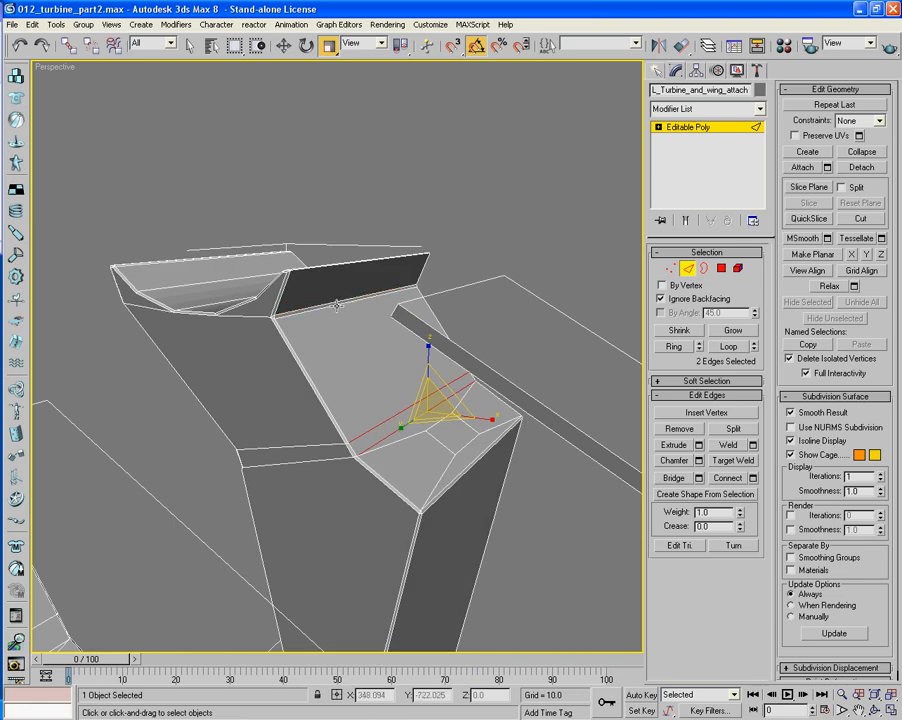
{"action": "left_click", "coordinate": [717, 479]}
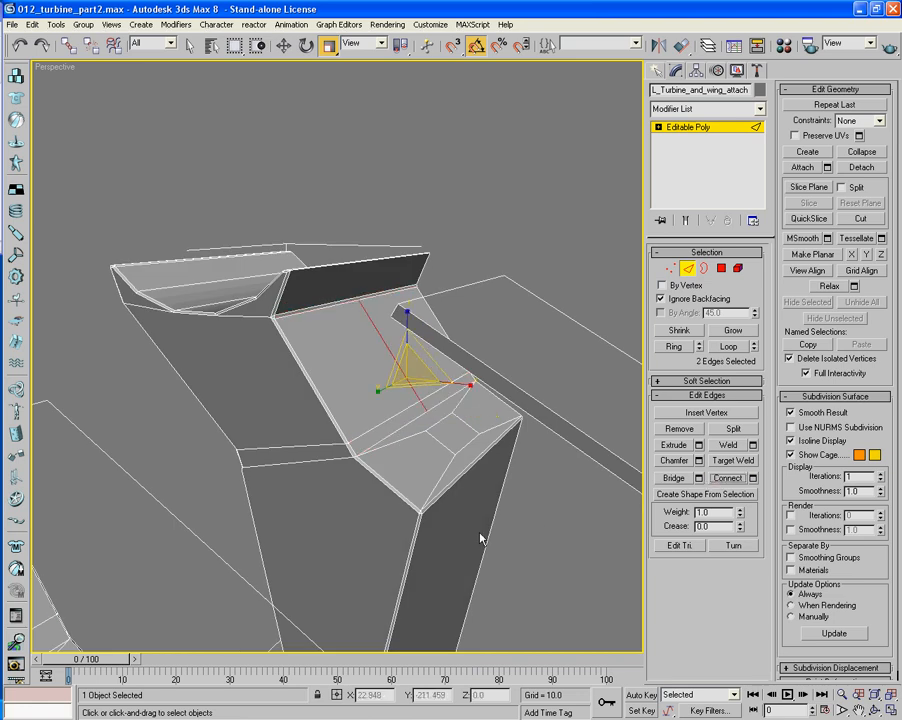
Chamfer the wider bracket's new middle edges into two parallel lines about as wide as the inset face
{"action": "middle_click_drag", "start_coordinate": [481, 539], "coordinate": [443, 555], "text": "alt"}
{"action": "scroll", "coordinate": [447, 558], "scroll_direction": "up", "scroll_amount": 3}
{"action": "middle_click_drag", "start_coordinate": [537, 479], "coordinate": [360, 534], "text": "alt"}
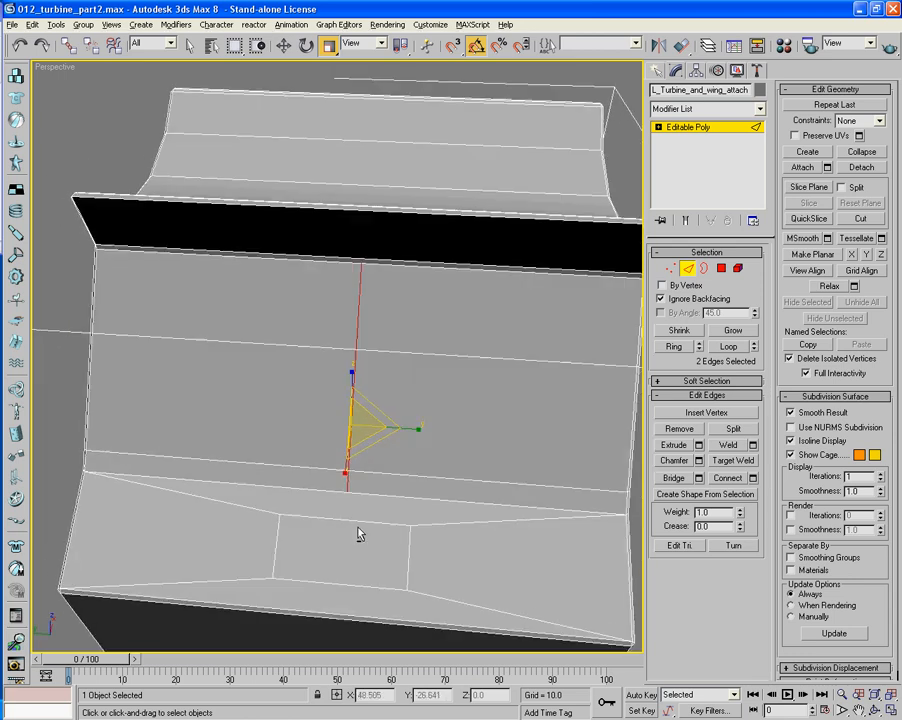
{"action": "left_click", "coordinate": [676, 461]}
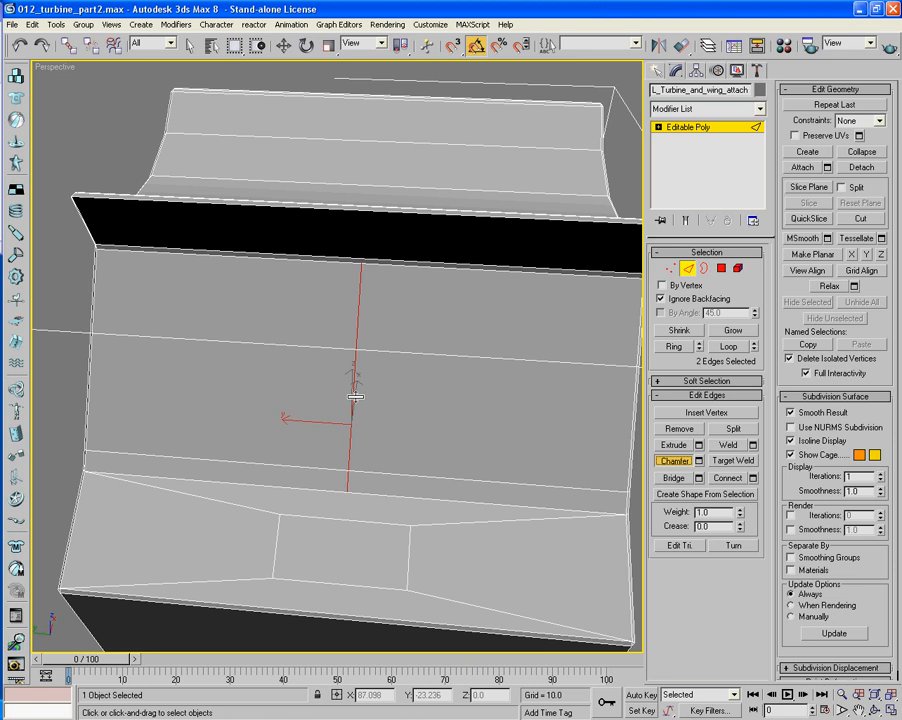
{"action": "mouse_move", "coordinate": [354, 395]}
{"action": "left_mouse_down"}
{"action": "mouse_move", "coordinate": [352, 376]}
{"action": "mouse_move", "coordinate": [356, 386]}
{"action": "left_mouse_up"}
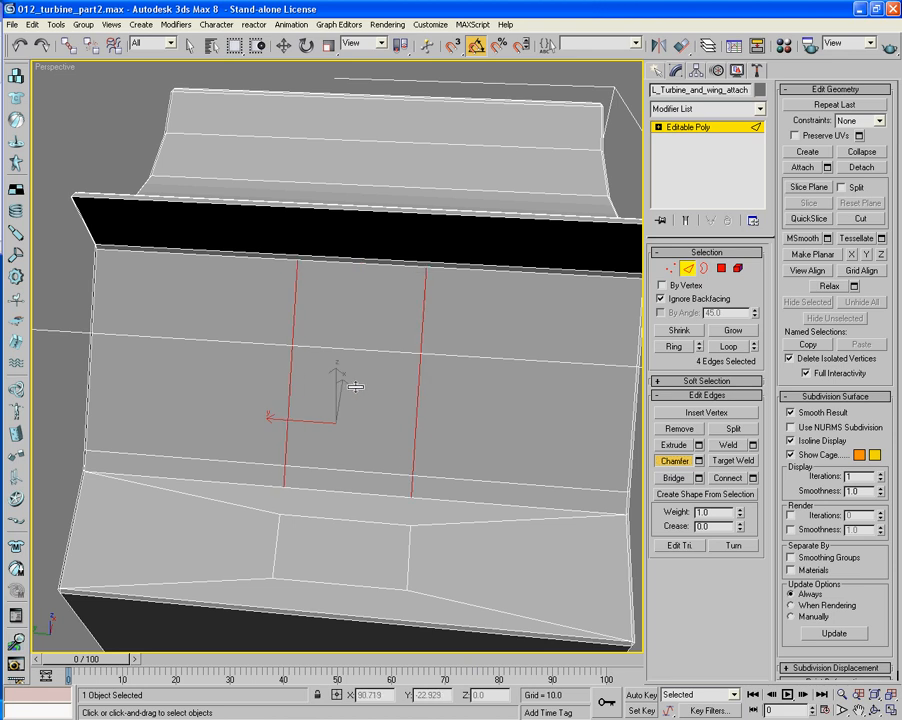
Cut edges joining the ends of the wider bracket's chamfered lines to the upper corners of its inset face
{"action": "middle_click_drag", "start_coordinate": [356, 387], "coordinate": [451, 375], "text": "alt"}
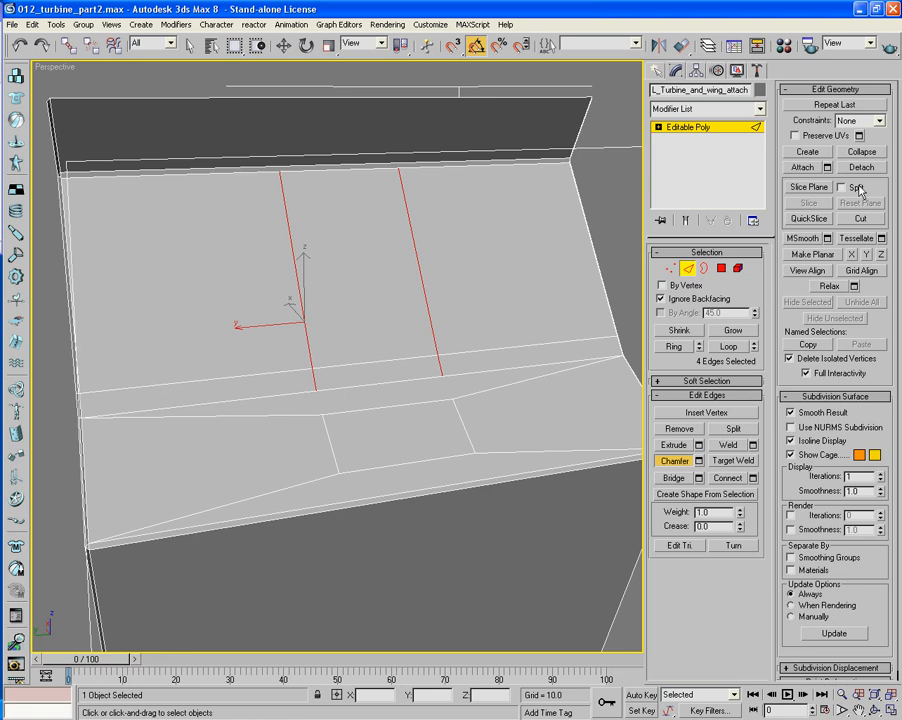
{"action": "left_click", "coordinate": [870, 220]}
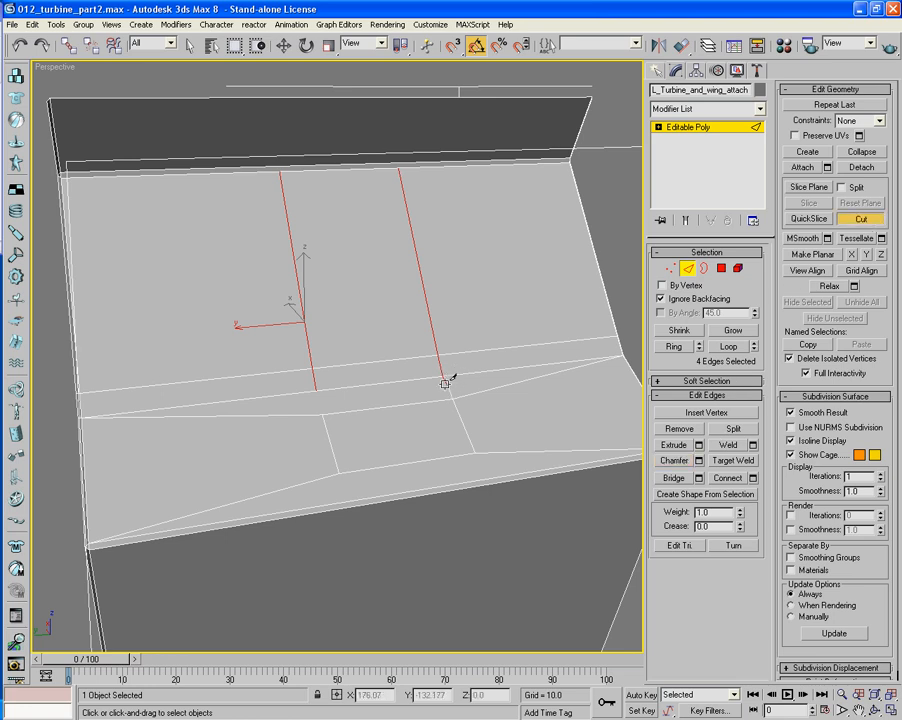
{"action": "left_click", "coordinate": [318, 387]}
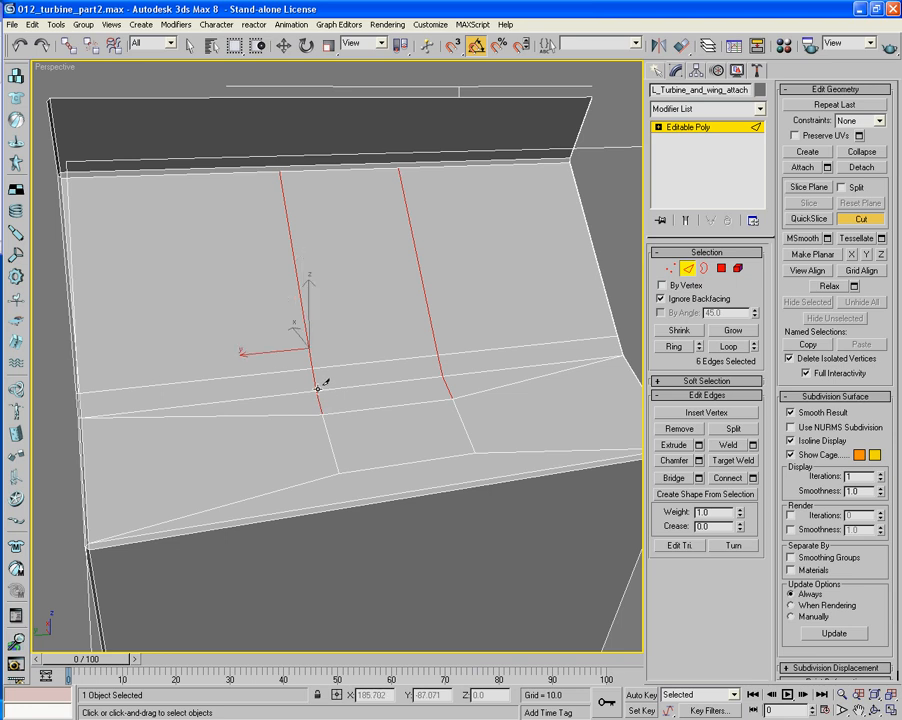
Delete the wider bracket's inset face and the strip of polygons running up the slope above it
{"action": "middle_click_drag", "start_coordinate": [397, 391], "coordinate": [285, 370], "text": "alt"}
{"action": "left_click", "coordinate": [721, 268]}
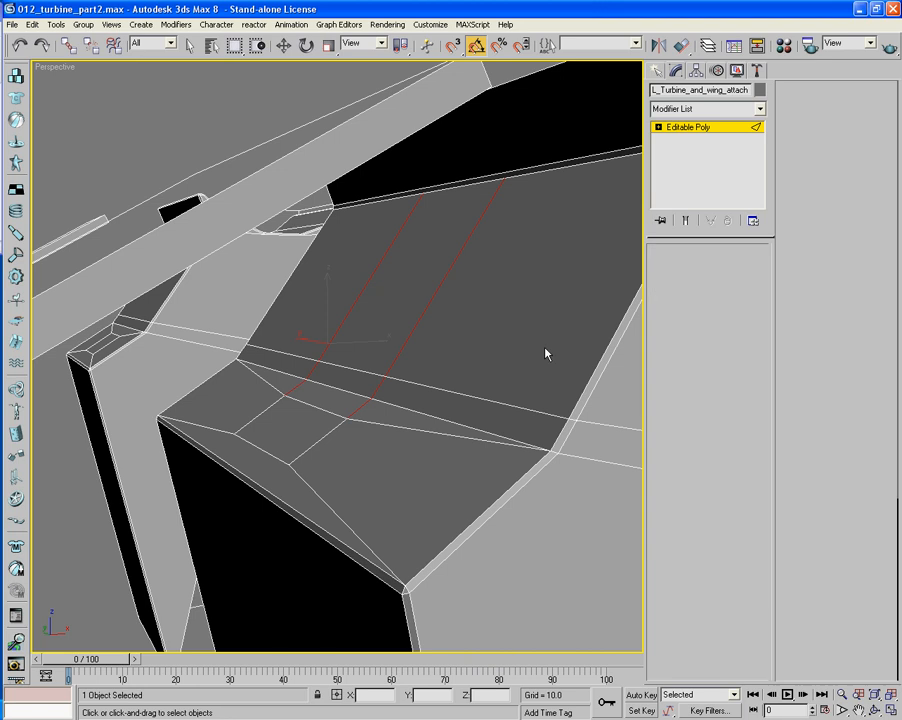
{"action": "left_click", "coordinate": [327, 399], "text": "ctrl"}
{"action": "left_click", "coordinate": [347, 378], "text": "ctrl"}
{"action": "left_click", "coordinate": [382, 339], "text": "ctrl"}
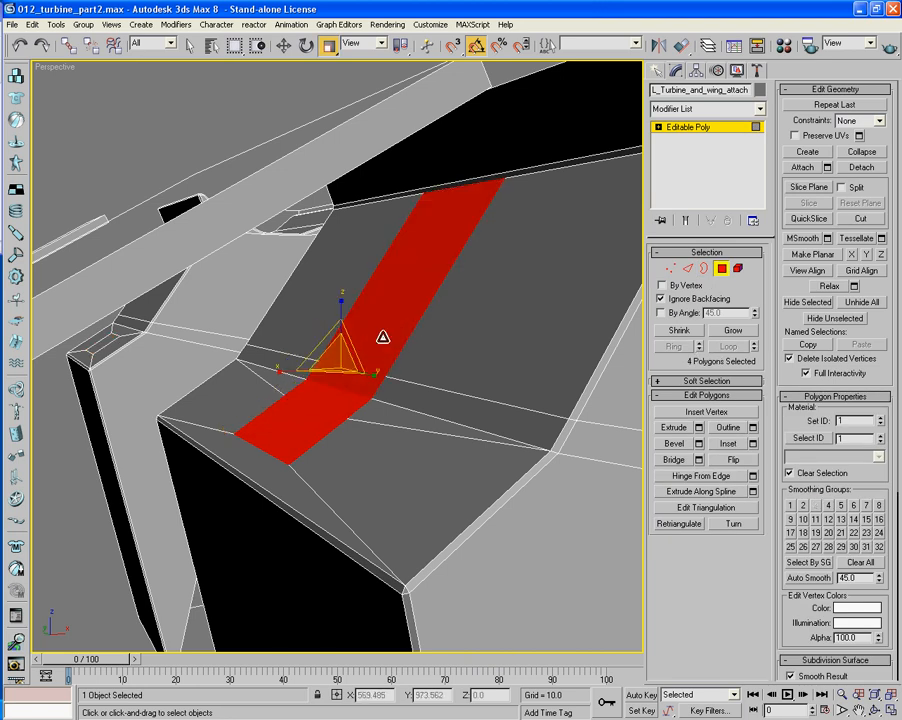
{"action": "key", "text": "Delete"}
Connect the three crosswise edges on the narrower bracket's sloped front with a new edge line down the middle
{"action": "middle_click_drag", "start_coordinate": [335, 382], "coordinate": [473, 388], "text": "alt"}
{"action": "scroll", "coordinate": [400, 405], "scroll_direction": "down", "scroll_amount": 3}
{"action": "middle_click_drag", "start_coordinate": [260, 450], "coordinate": [283, 441]}
{"action": "scroll", "coordinate": [283, 441], "scroll_direction": "up", "scroll_amount": 8}
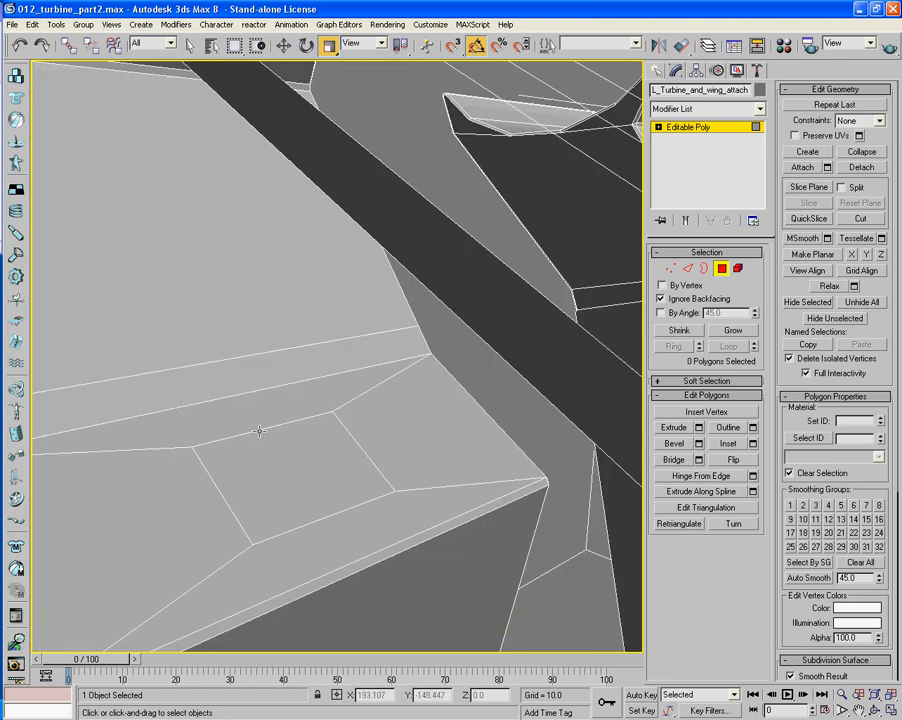
{"action": "middle_click_drag", "start_coordinate": [259, 431], "coordinate": [337, 441], "text": "alt"}
{"action": "left_click", "coordinate": [688, 270]}
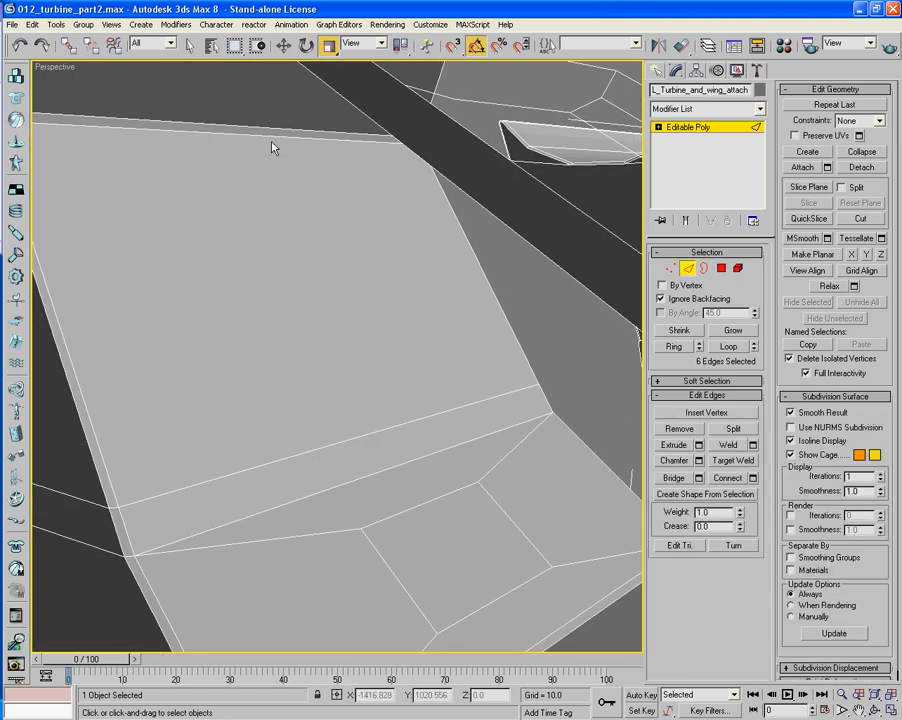
{"action": "left_click", "coordinate": [269, 137]}
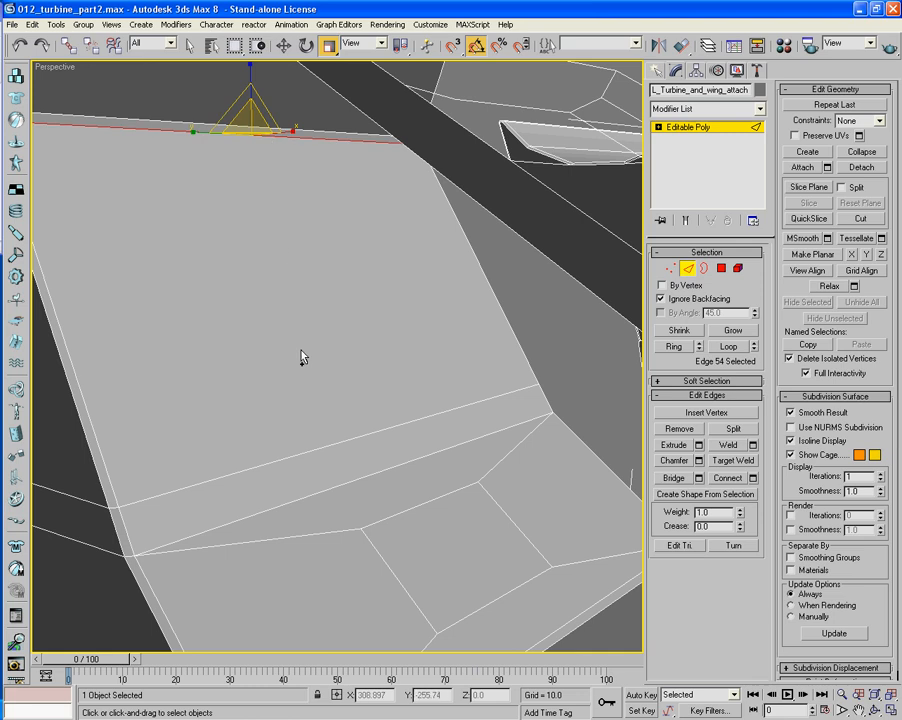
{"action": "left_click", "coordinate": [344, 440], "text": "ctrl"}
{"action": "left_click", "coordinate": [372, 446], "text": "ctrl"}
{"action": "key", "text": "ctrl+z"}
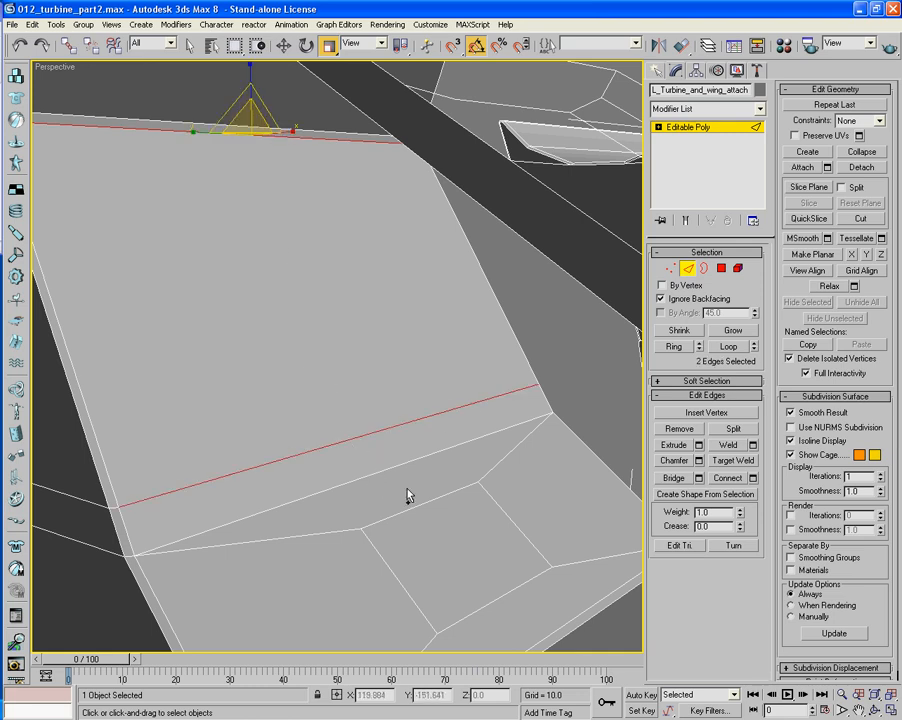
{"action": "left_click", "coordinate": [397, 467], "text": "ctrl"}
{"action": "middle_click_drag", "start_coordinate": [436, 503], "coordinate": [470, 494]}
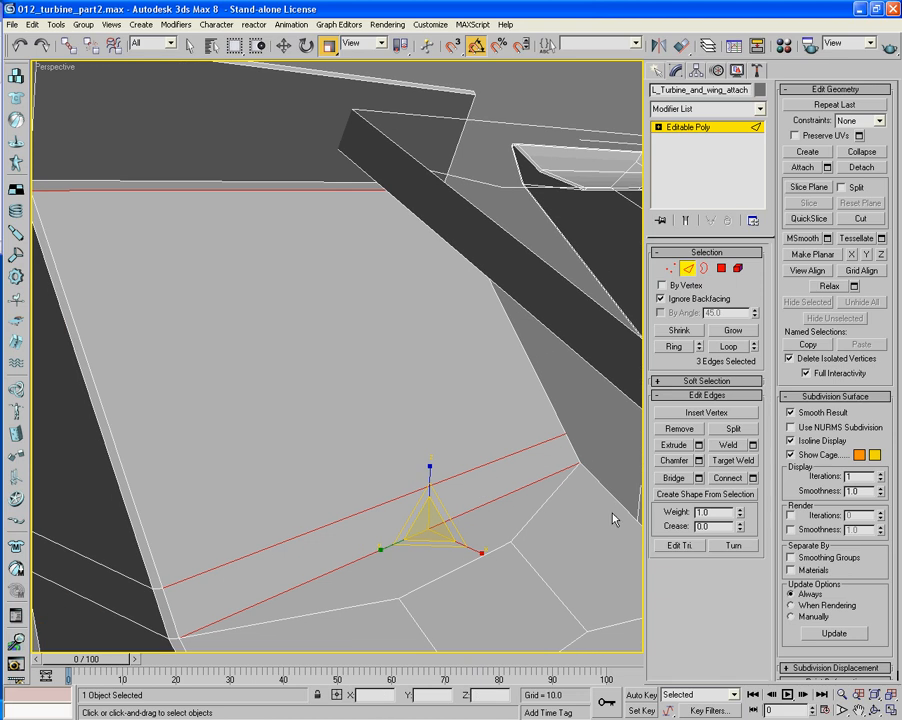
{"action": "key", "text": "ctrl+z"}
{"action": "key", "text": "shift+z"}
{"action": "key", "text": "shift+z"}
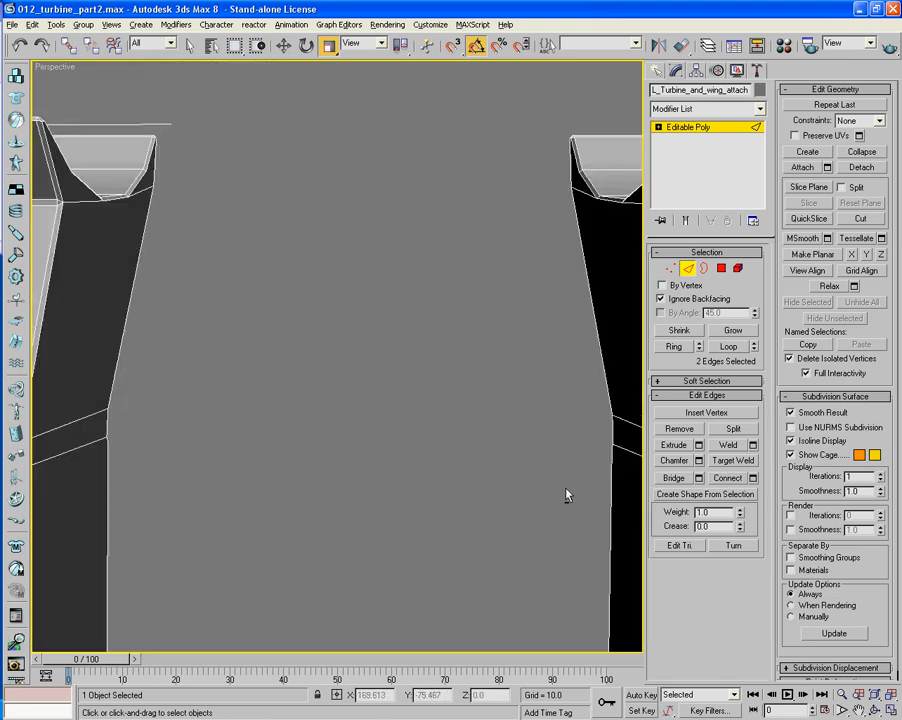
{"action": "key", "text": "shift+z"}
{"action": "key", "text": "shift+z"}
{"action": "key", "text": "shift+z"}
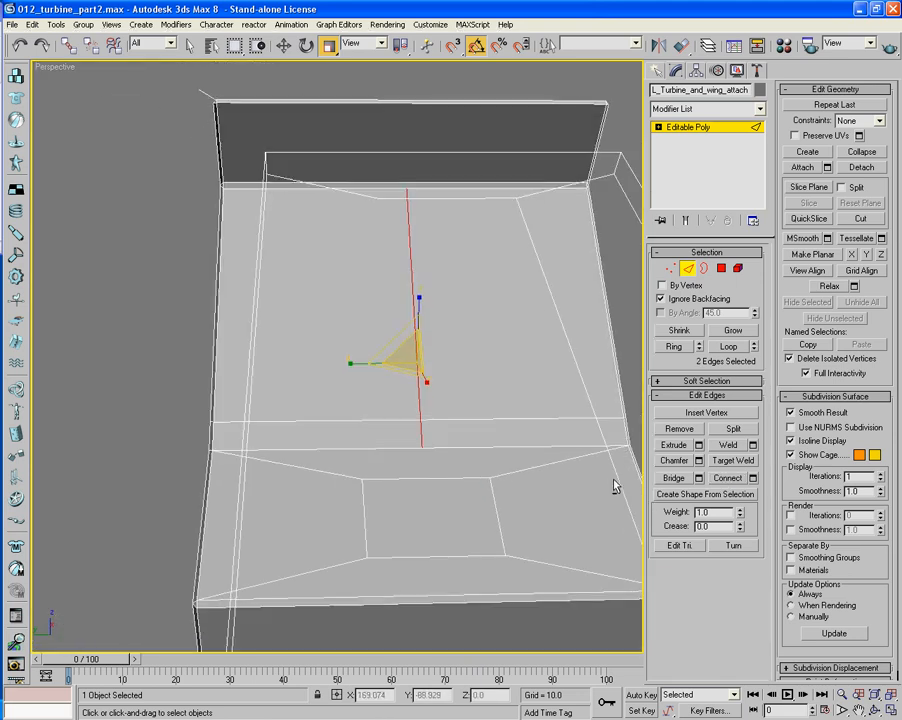
Chamfer the narrower bracket's new middle edges by about 1.77 to match the width of its inset face
{"action": "left_click", "coordinate": [698, 460]}
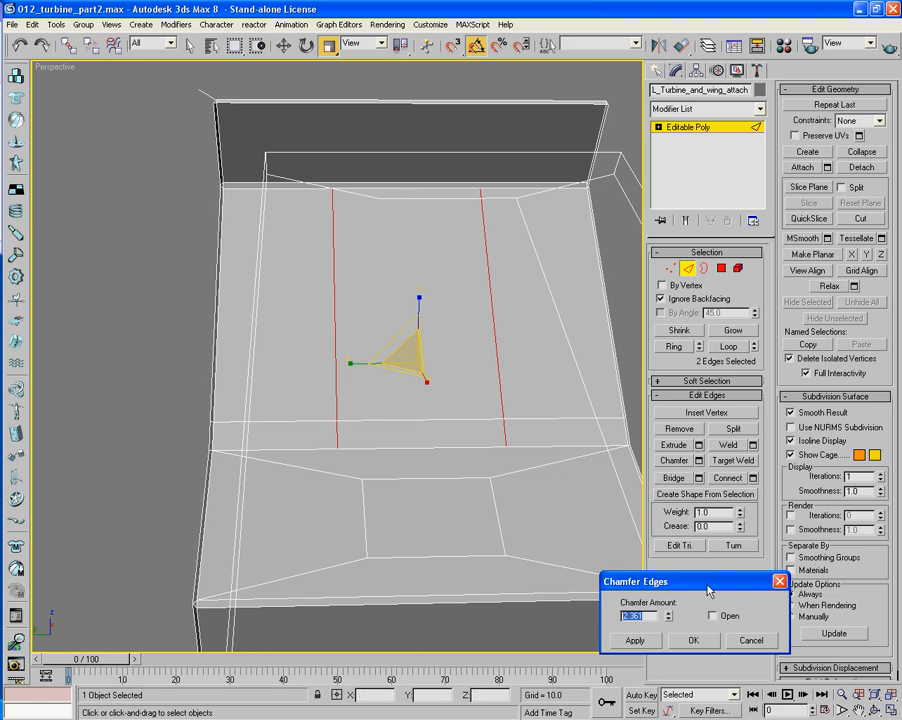
{"action": "left_click_drag", "start_coordinate": [669, 620], "coordinate": [668, 634]}
{"action": "key", "text": "shift+z"}
{"action": "key", "text": "shift+z"}
{"action": "key", "text": "shift+z"}
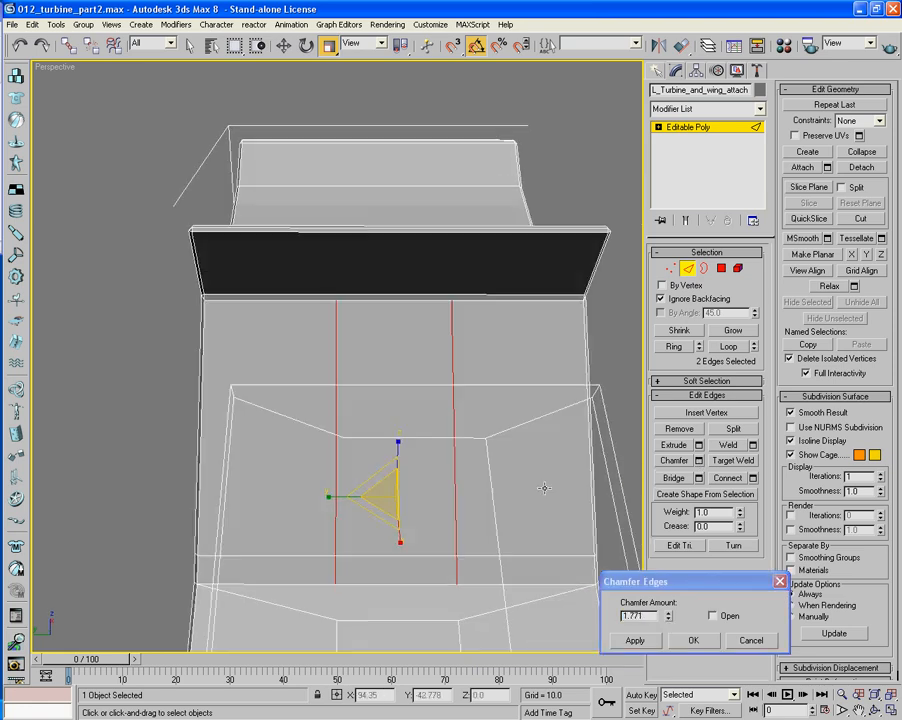
{"action": "key", "text": "shift+z"}
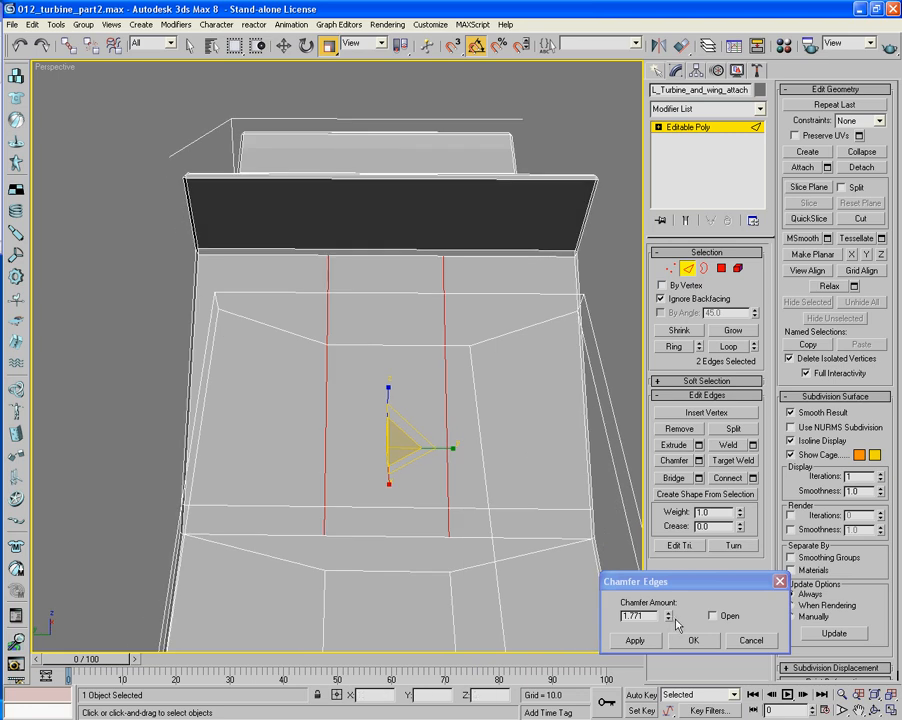
{"action": "left_click_drag", "start_coordinate": [670, 625], "coordinate": [676, 640]}
{"action": "left_click", "coordinate": [688, 641]}
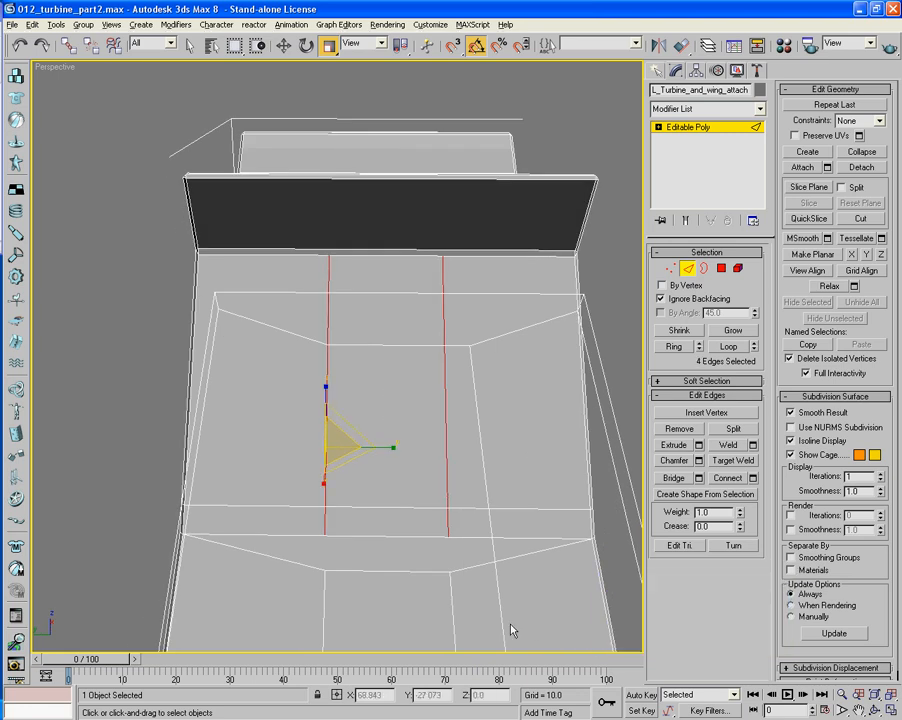
Cut edges joining the ends of the narrower bracket's chamfered lines to the upper corners of its inset face
{"action": "key", "text": "shift+z"}
{"action": "key", "text": "shift+z"}
{"action": "key", "text": "shift+z"}
{"action": "key", "text": "shift+z"}
{"action": "key", "text": "shift+z"}
{"action": "key", "text": "shift+z"}
{"action": "key", "text": "shift+z"}
{"action": "key", "text": "shift+z"}
{"action": "key", "text": "shift+z"}
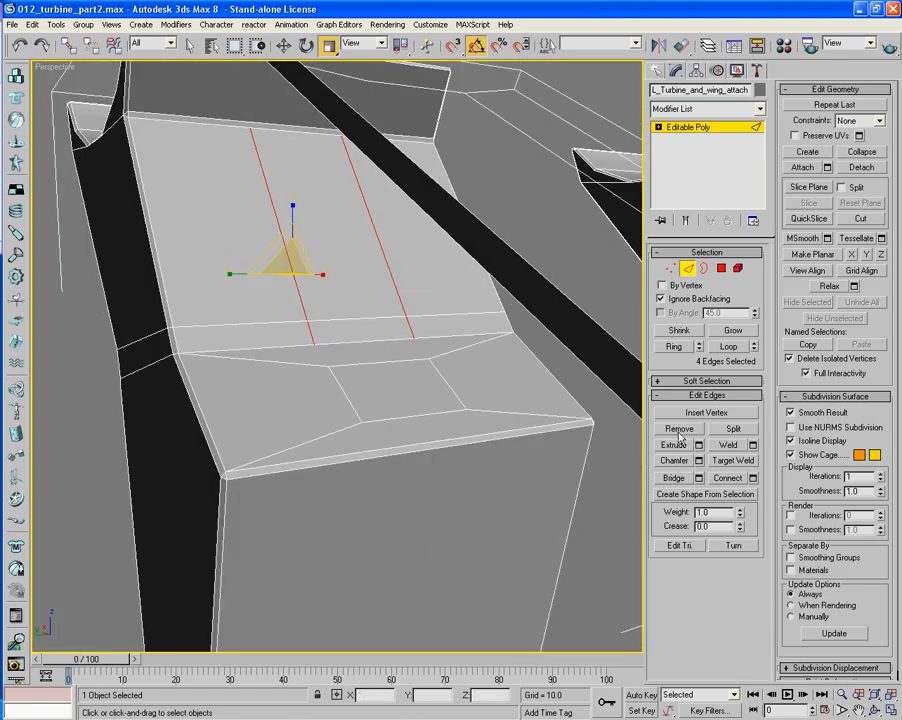
{"action": "left_click", "coordinate": [860, 219]}
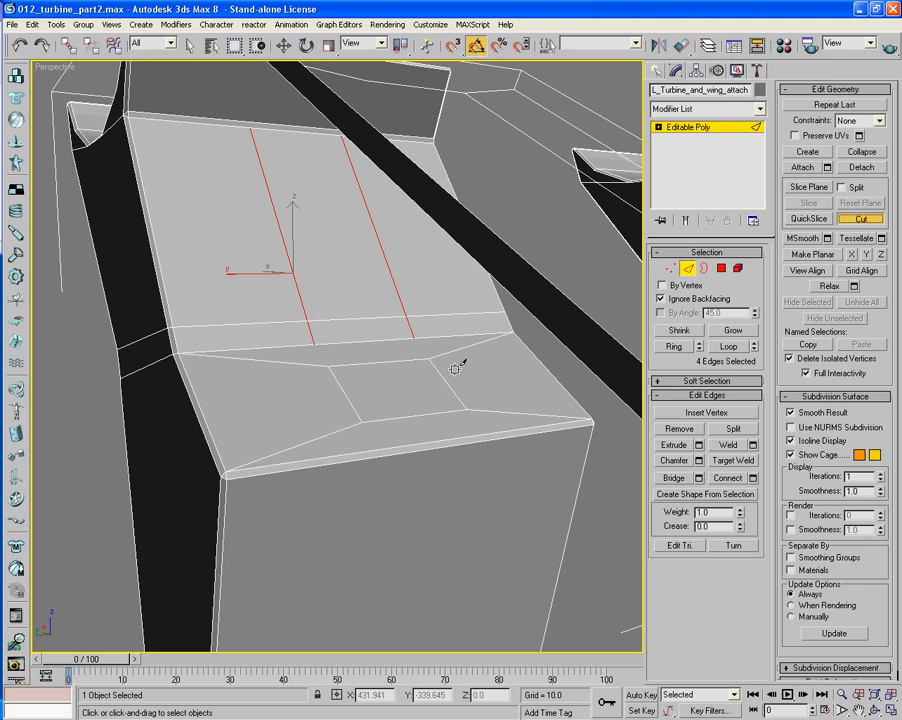
{"action": "left_click", "coordinate": [312, 344]}
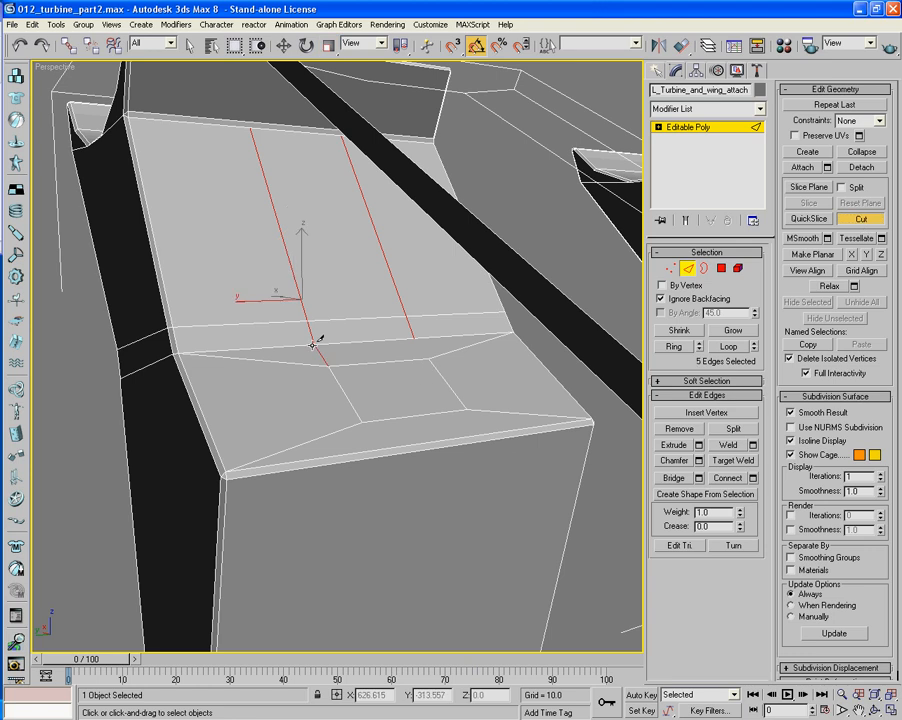
{"action": "left_click", "coordinate": [427, 358]}
Delete the narrower bracket's inset face and the strip of polygons running up the slope above it
{"action": "key", "text": "4"}
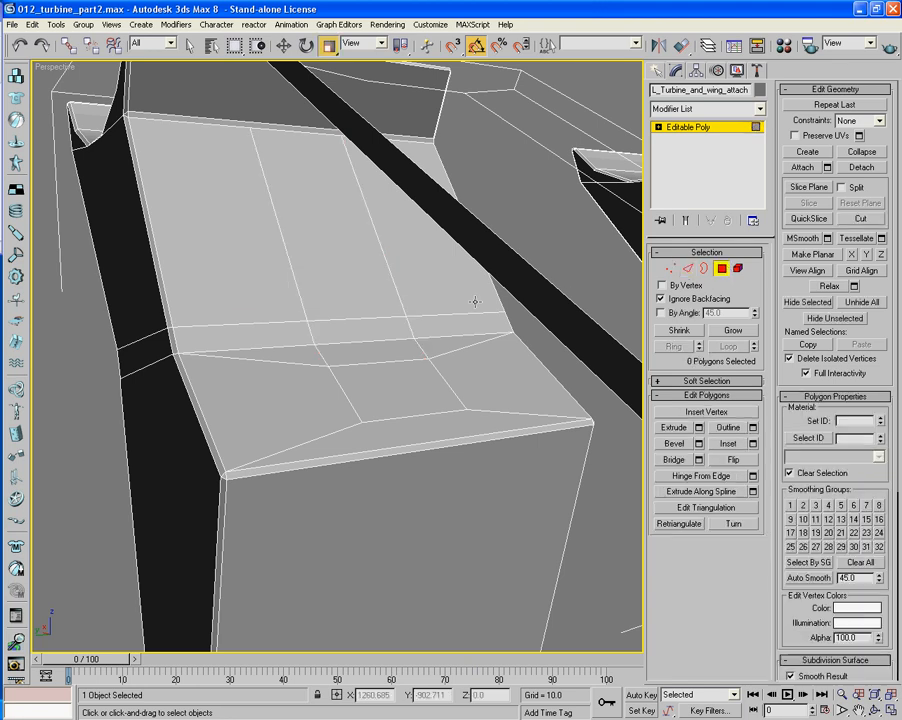
{"action": "left_click", "coordinate": [385, 285]}
{"action": "left_click", "coordinate": [383, 342], "text": "ctrl"}
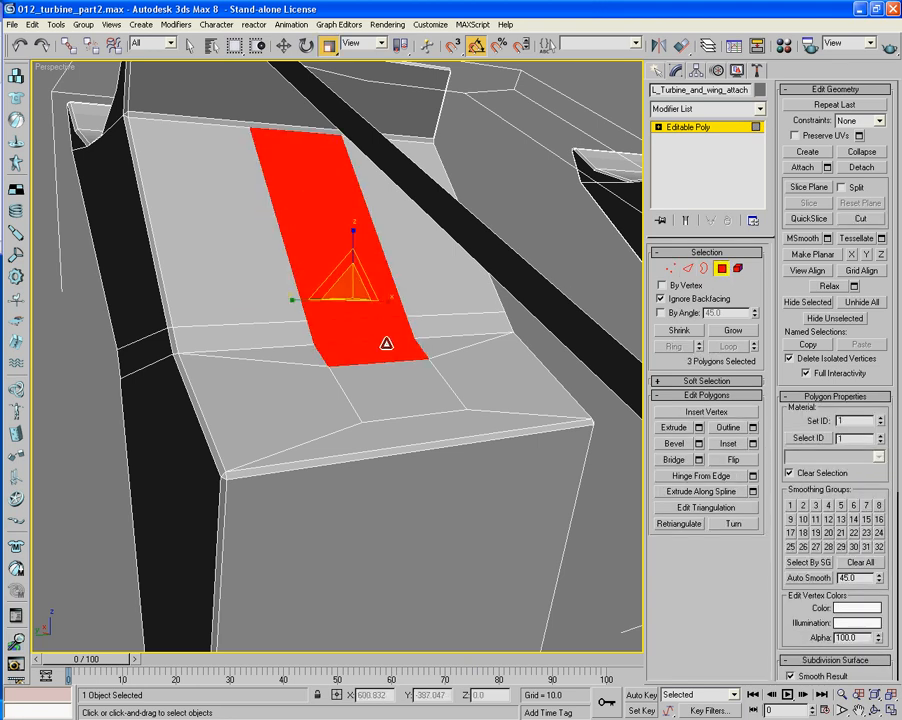
{"action": "left_click", "coordinate": [428, 387], "text": "ctrl"}
{"action": "key", "text": "Delete"}
Try to extrude both brackets' open slot borders outward along X, then scale them flat and shift them
{"action": "scroll", "coordinate": [543, 394], "scroll_direction": "down", "scroll_amount": 5}
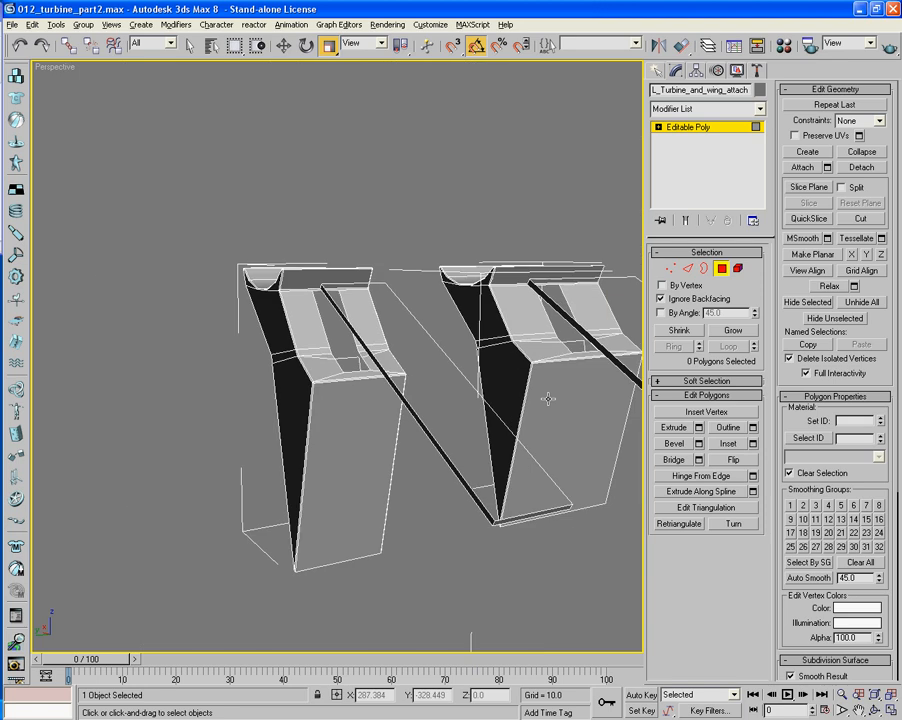
{"action": "middle_click_drag", "start_coordinate": [543, 394], "coordinate": [399, 444], "text": "alt"}
{"action": "scroll", "coordinate": [405, 410], "scroll_direction": "up", "scroll_amount": 6}
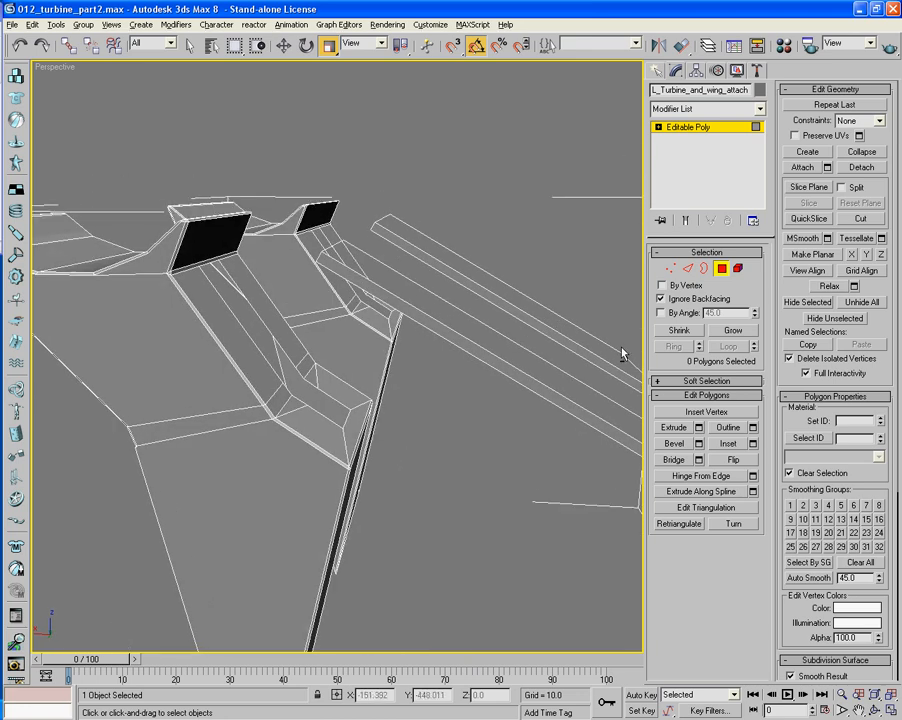
{"action": "left_click", "coordinate": [704, 268]}
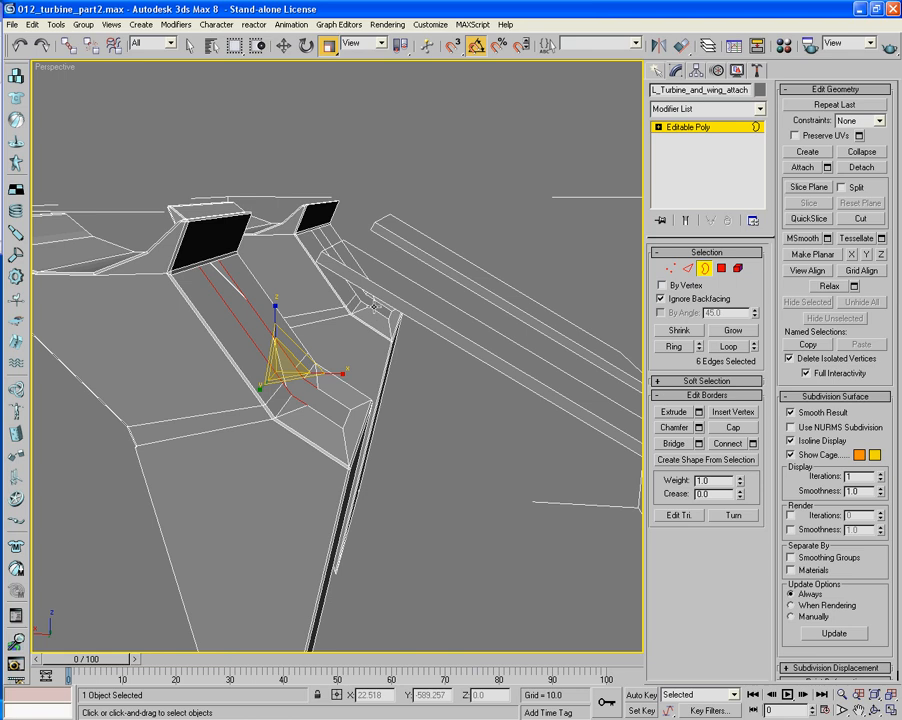
{"action": "left_click", "coordinate": [374, 309], "text": "ctrl"}
{"action": "key", "text": "w"}
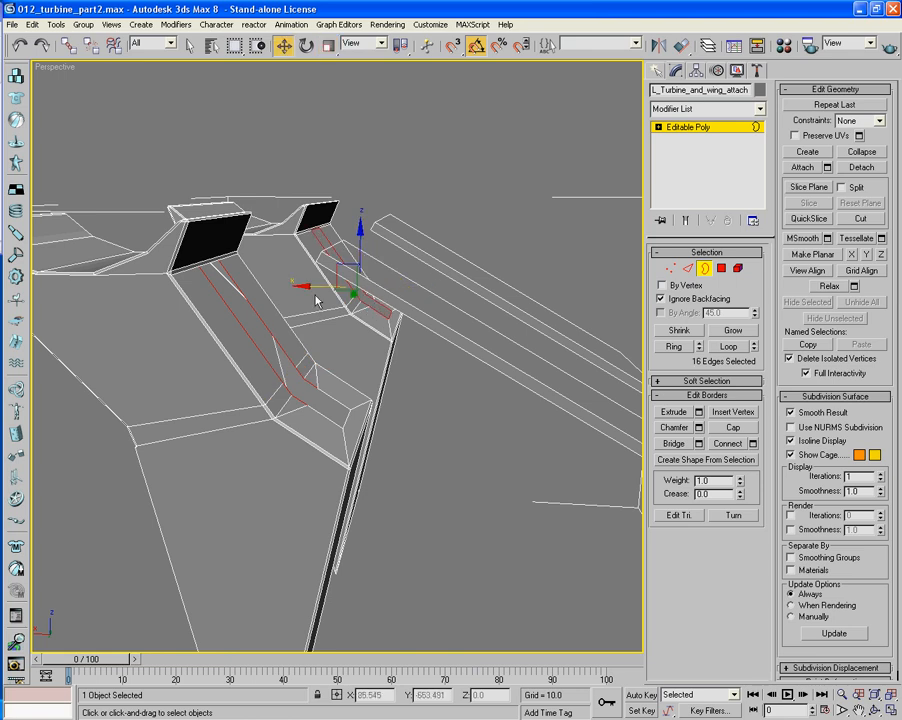
{"action": "left_click_drag", "start_coordinate": [310, 284], "coordinate": [367, 237]}
{"action": "key", "text": "r"}
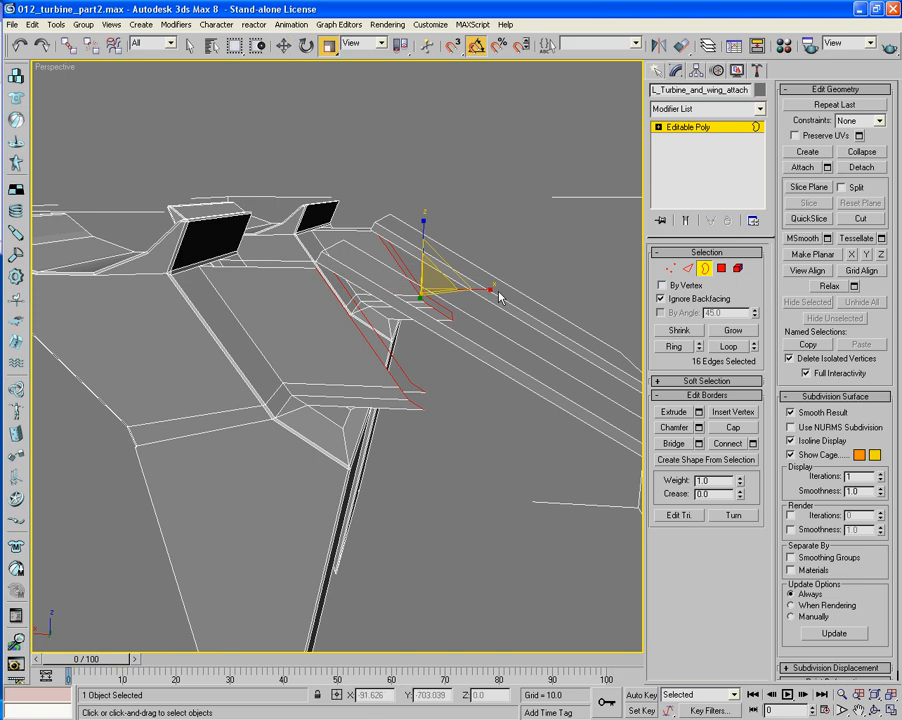
{"action": "left_click_drag", "start_coordinate": [494, 288], "coordinate": [290, 305]}
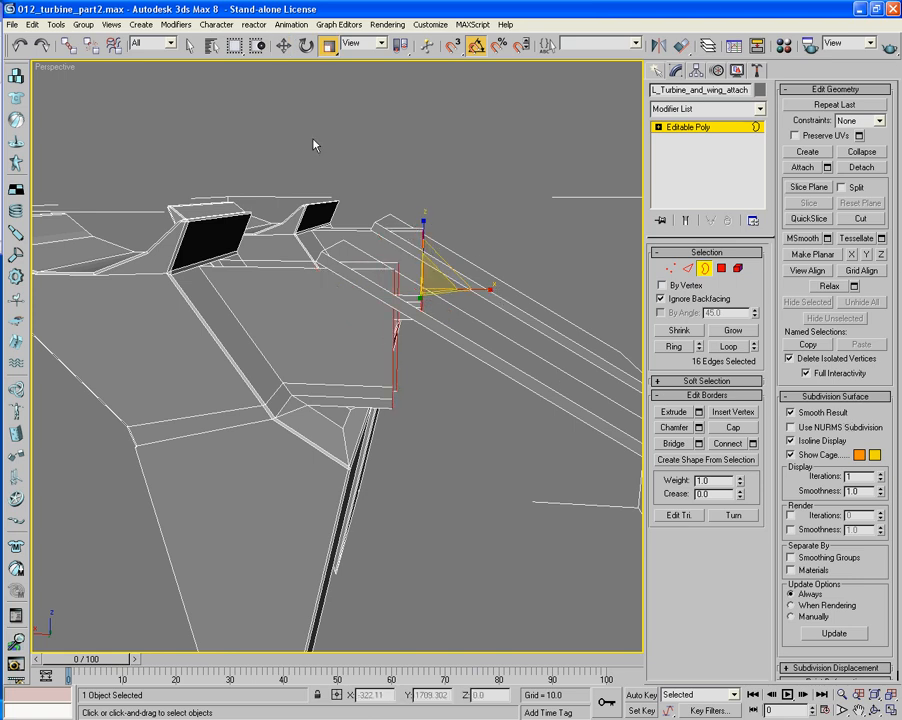
{"action": "key", "text": "w"}
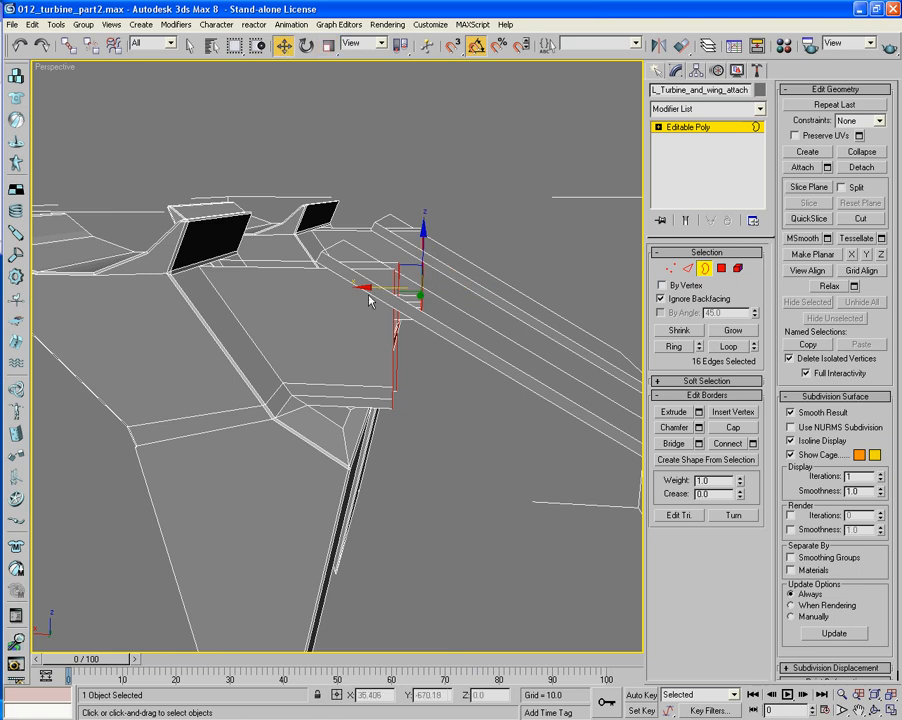
{"action": "left_click_drag", "start_coordinate": [367, 289], "coordinate": [350, 299]}
{"action": "middle_click_drag", "start_coordinate": [352, 303], "coordinate": [388, 380], "text": "alt"}
{"action": "scroll", "coordinate": [351, 441], "scroll_direction": "up", "scroll_amount": 3}
{"action": "scroll", "coordinate": [395, 369], "scroll_direction": "up", "scroll_amount": 8}
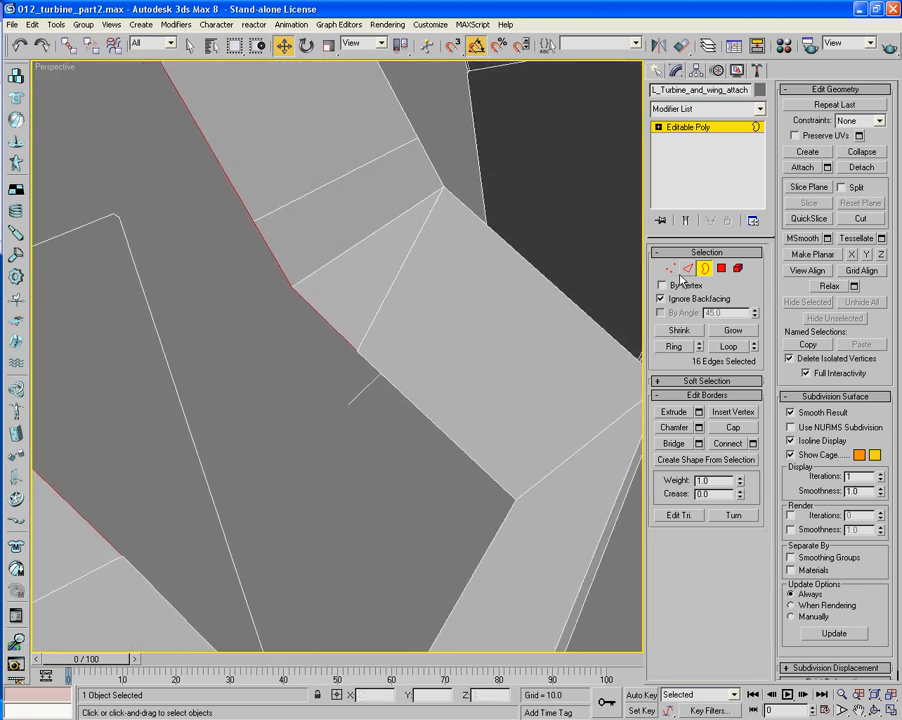
{"action": "left_click", "coordinate": [672, 269]}
{"action": "left_click", "coordinate": [357, 350]}
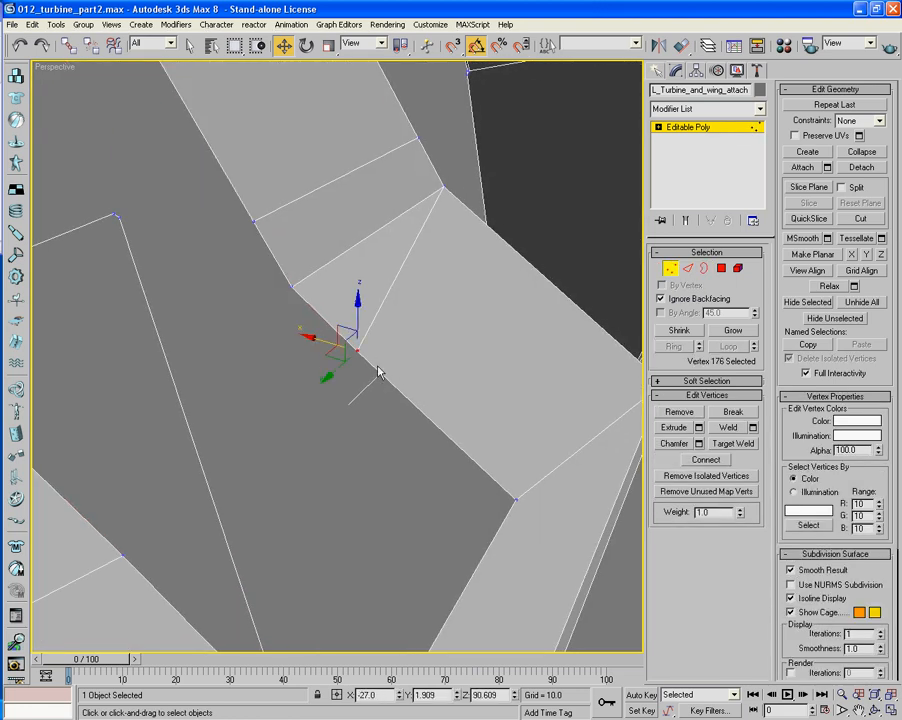
{"action": "left_click", "coordinate": [753, 428]}
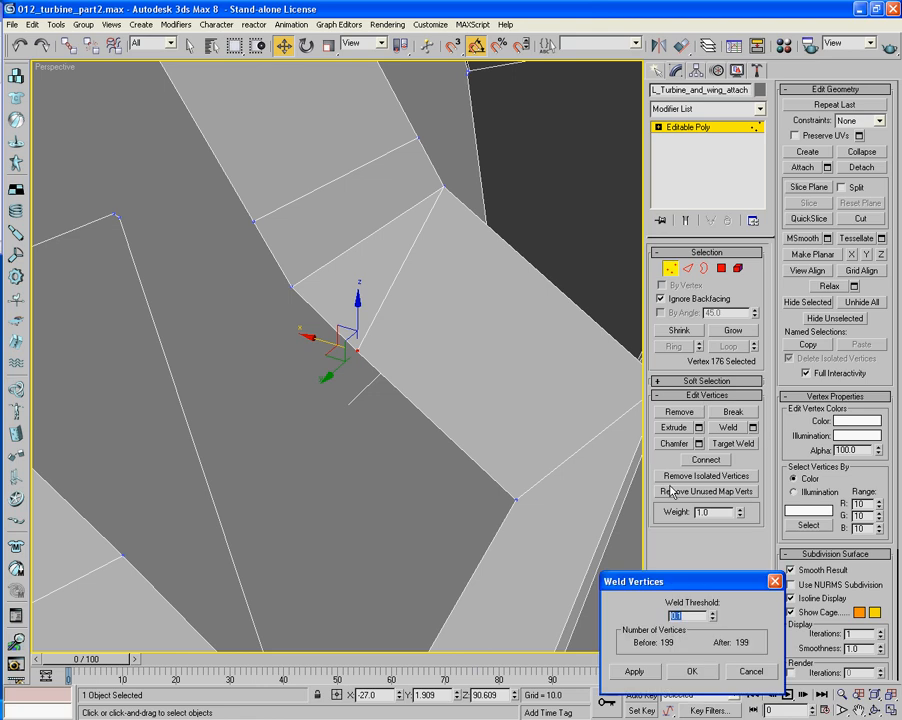
{"action": "left_click_drag", "start_coordinate": [716, 620], "coordinate": [711, 565]}
{"action": "middle_click_drag", "start_coordinate": [409, 503], "coordinate": [408, 457], "text": "alt"}
{"action": "left_click", "coordinate": [483, 547]}
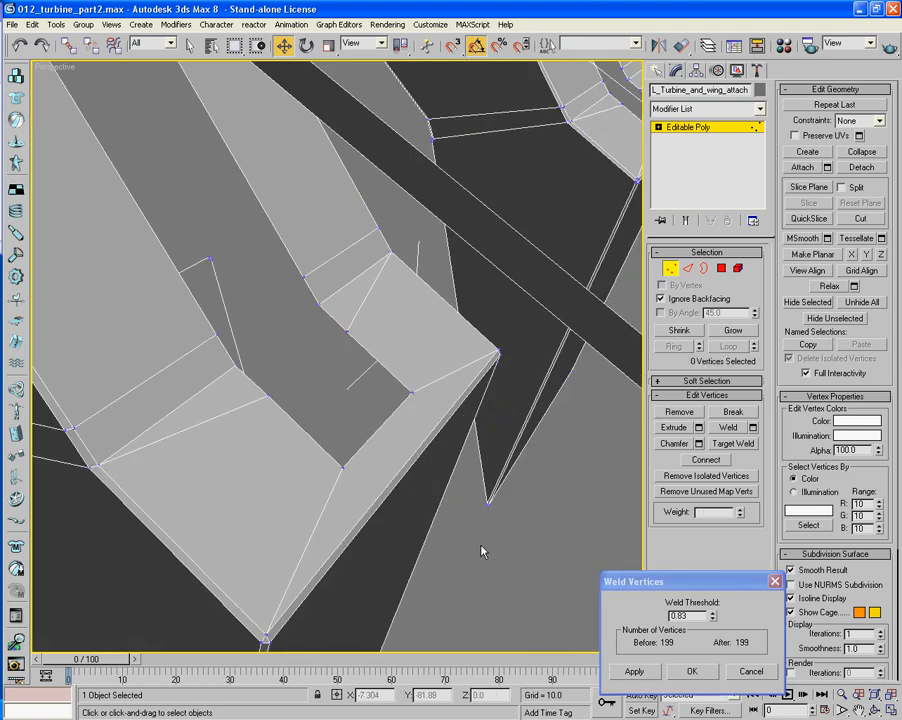
{"action": "middle_click_drag", "start_coordinate": [483, 547], "coordinate": [475, 519], "text": "alt"}
Target Weld the extra vertices along the lower sides of both brackets' slots onto the neighbouring vertices at the slope's bend
{"action": "left_click", "coordinate": [740, 446]}
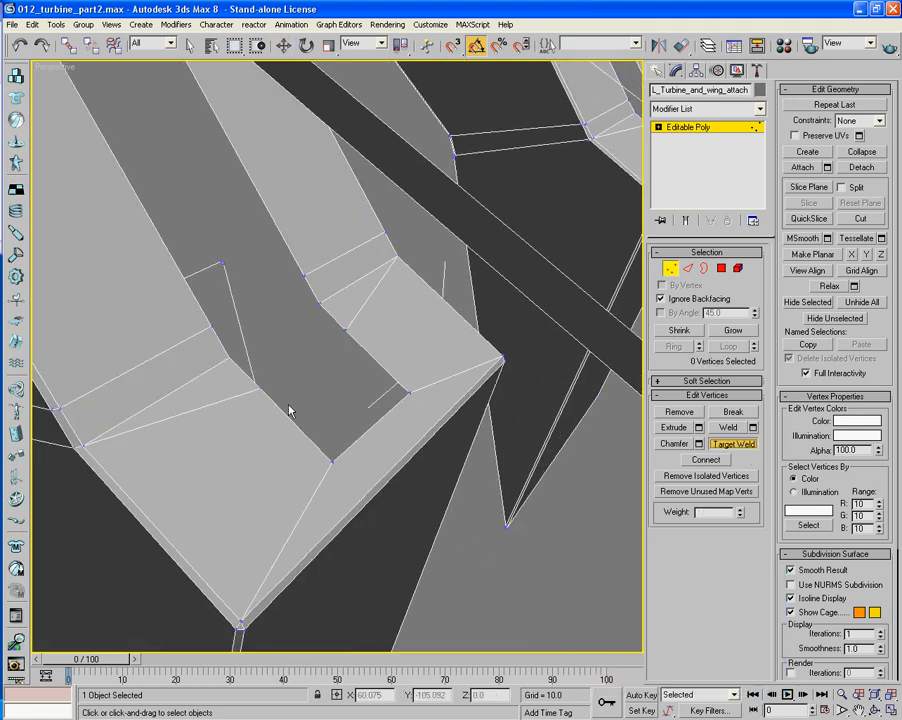
{"action": "left_click", "coordinate": [318, 303]}
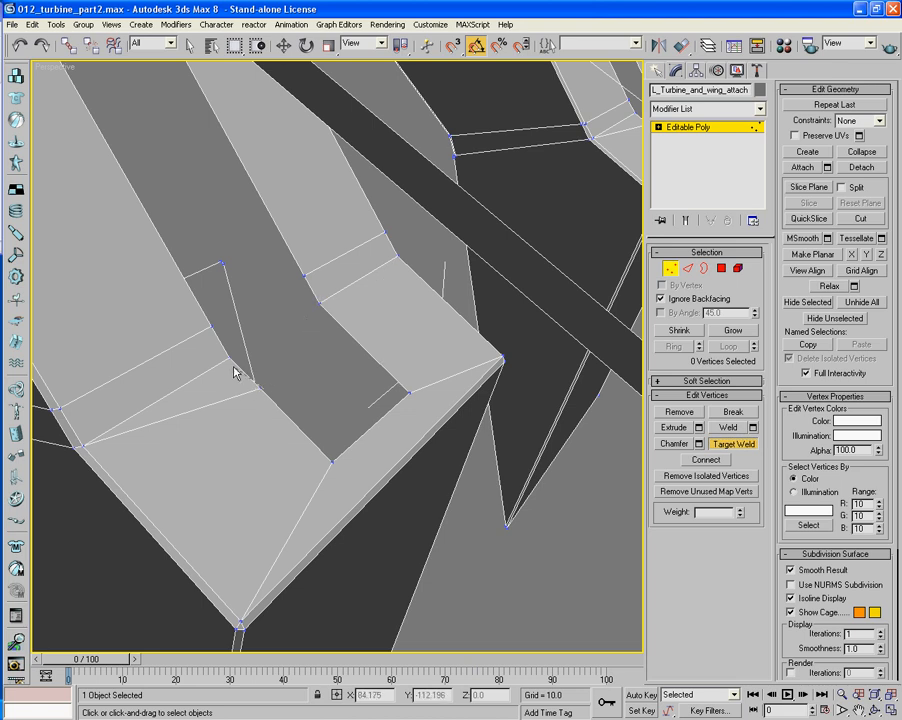
{"action": "left_click_drag", "start_coordinate": [257, 385], "coordinate": [230, 360]}
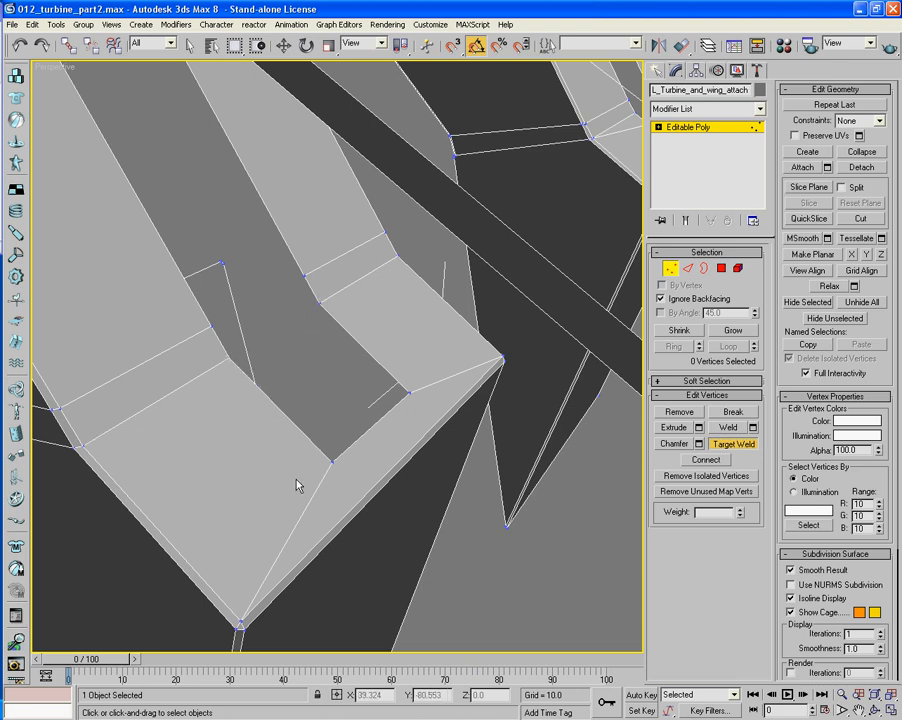
{"action": "middle_click_drag", "start_coordinate": [355, 432], "coordinate": [233, 433], "text": "alt"}
{"action": "middle_click_drag", "start_coordinate": [368, 482], "coordinate": [330, 473]}
{"action": "scroll", "coordinate": [240, 398], "scroll_direction": "down", "scroll_amount": 3}
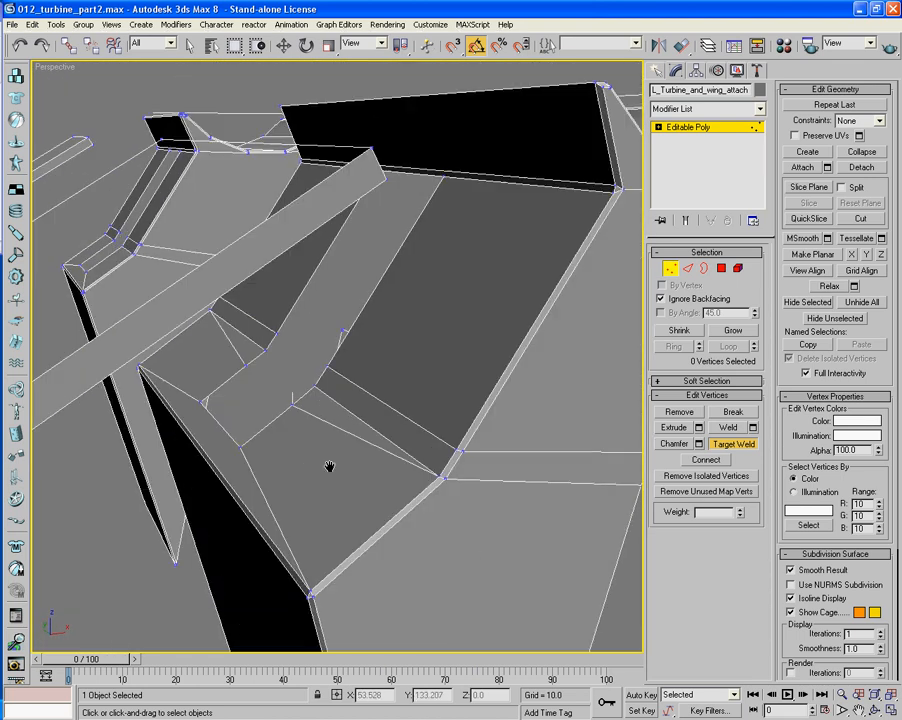
{"action": "left_click", "coordinate": [313, 387]}
{"action": "scroll", "coordinate": [263, 351], "scroll_direction": "down", "scroll_amount": 4}
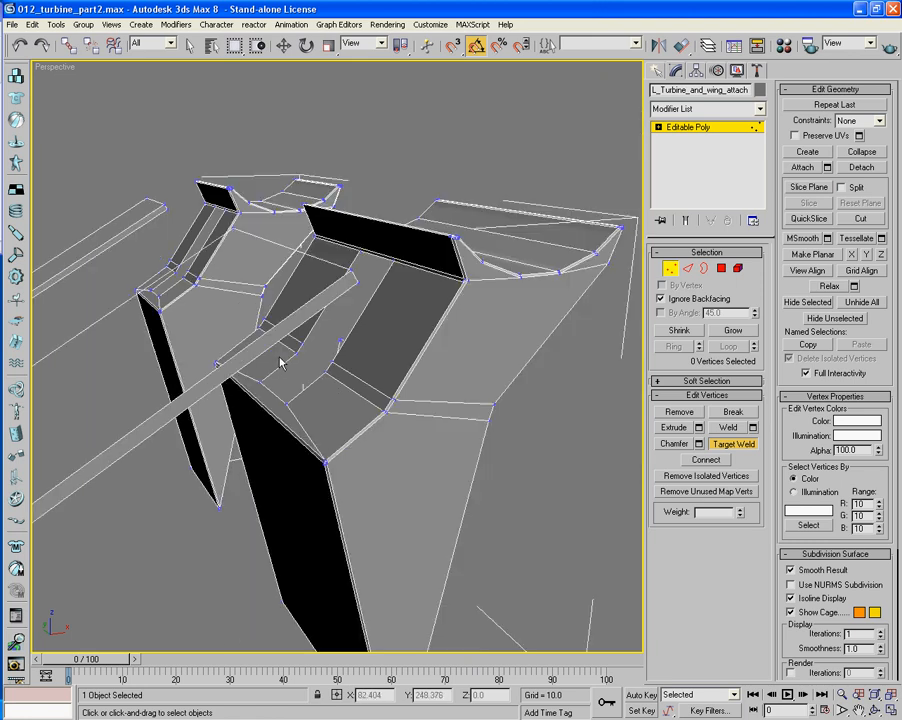
Select the open borders of both brackets' slots
{"action": "middle_click_drag", "start_coordinate": [335, 378], "coordinate": [520, 376], "text": "alt"}
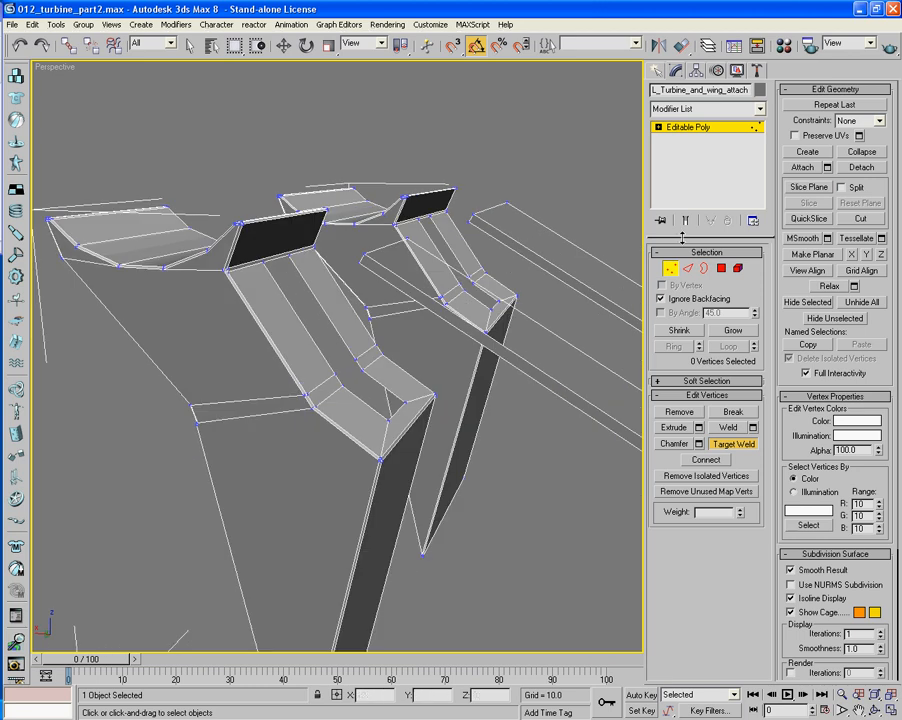
{"action": "left_click", "coordinate": [704, 269]}
{"action": "middle_click_drag", "start_coordinate": [435, 354], "coordinate": [315, 423], "text": "alt"}
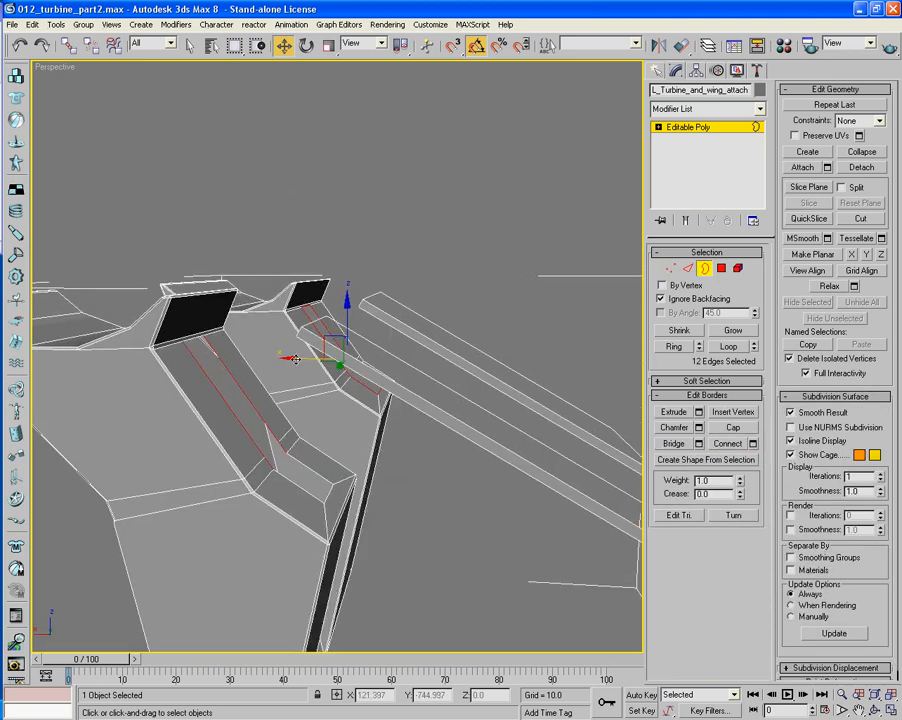
Try to extrude the selected slot borders outward along X and scale them flat
{"action": "left_click_drag", "start_coordinate": [295, 358], "coordinate": [366, 360], "text": "shift"}
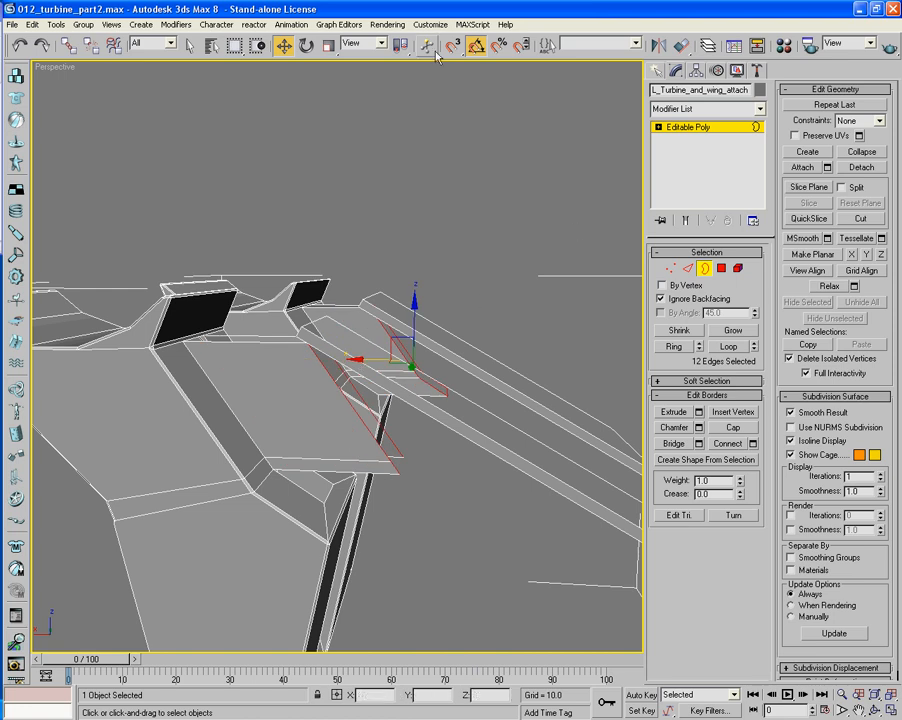
{"action": "left_click", "coordinate": [329, 46]}
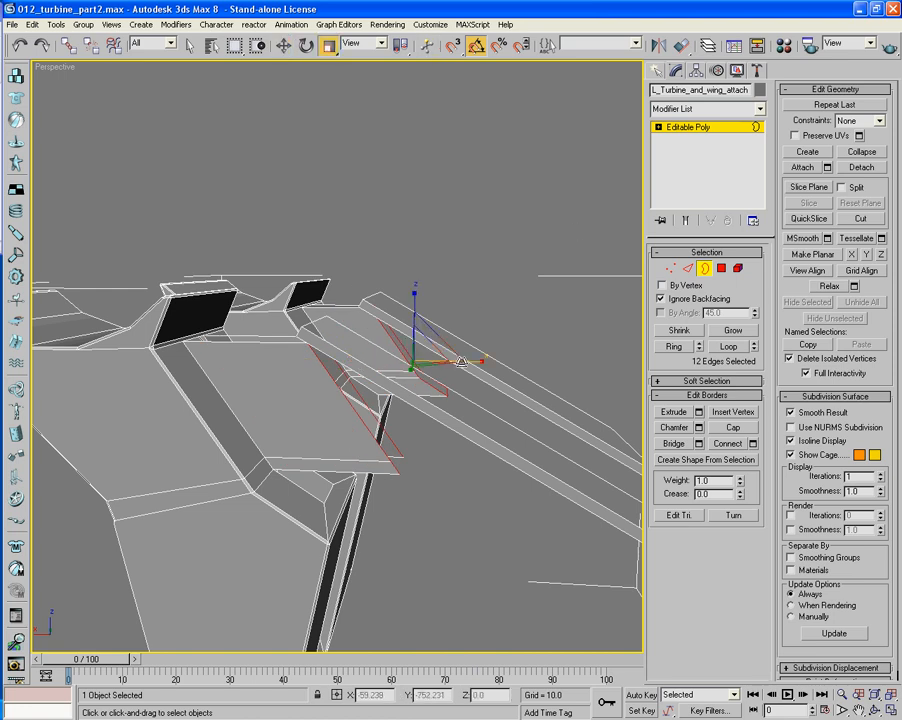
{"action": "left_click_drag", "start_coordinate": [468, 360], "coordinate": [422, 356]}
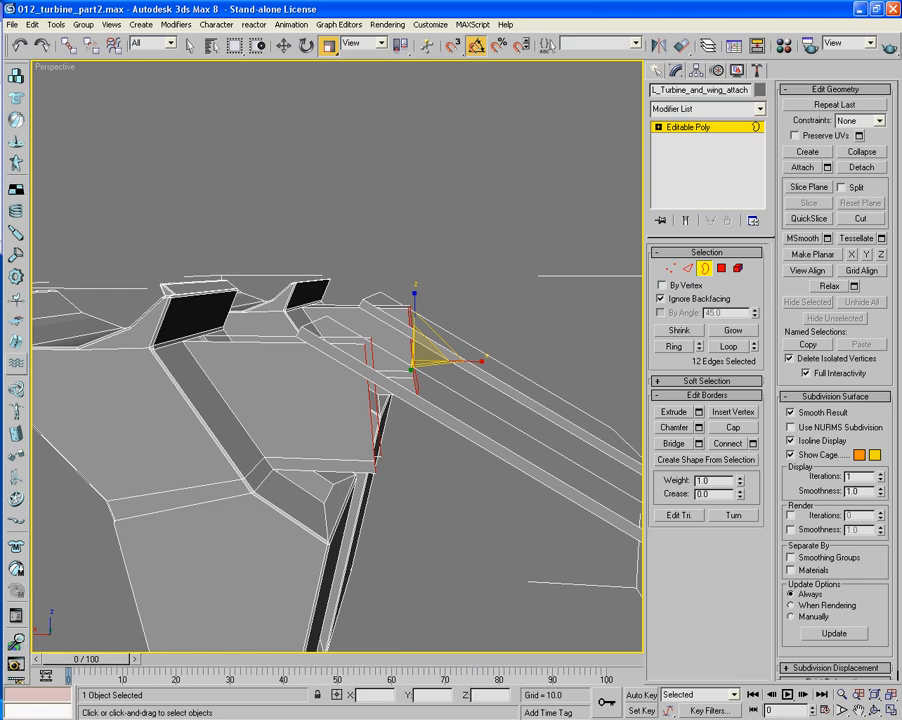
{"action": "key", "text": "ctrl+z"}
{"action": "key", "text": "ctrl+z"}
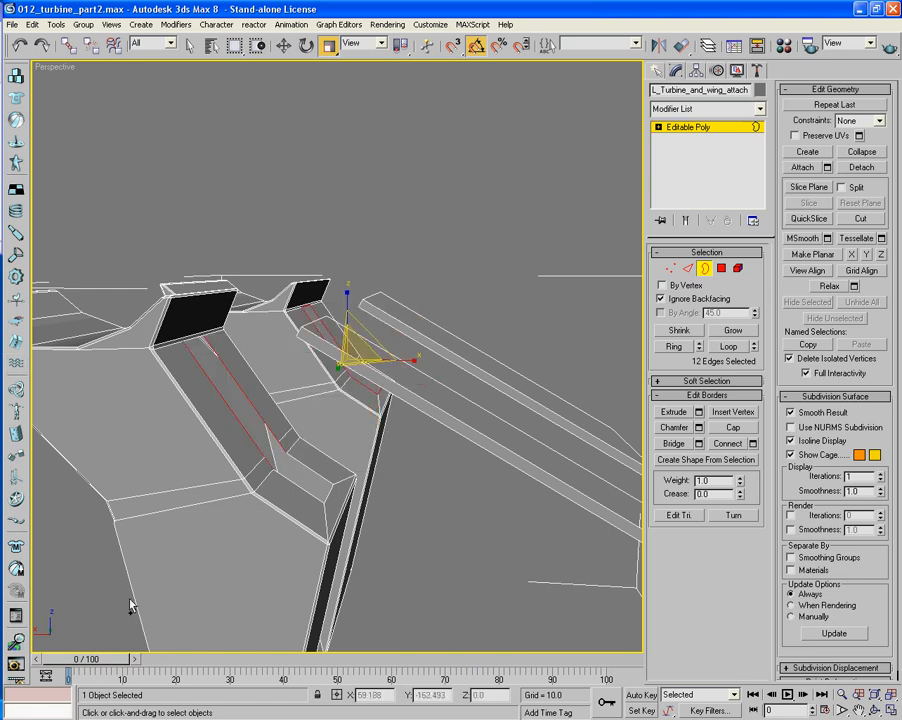
Add the missing edges around the lower end of the nearer bracket's slot to the edge selection
{"action": "middle_click_drag", "start_coordinate": [230, 576], "coordinate": [280, 488], "text": "alt"}
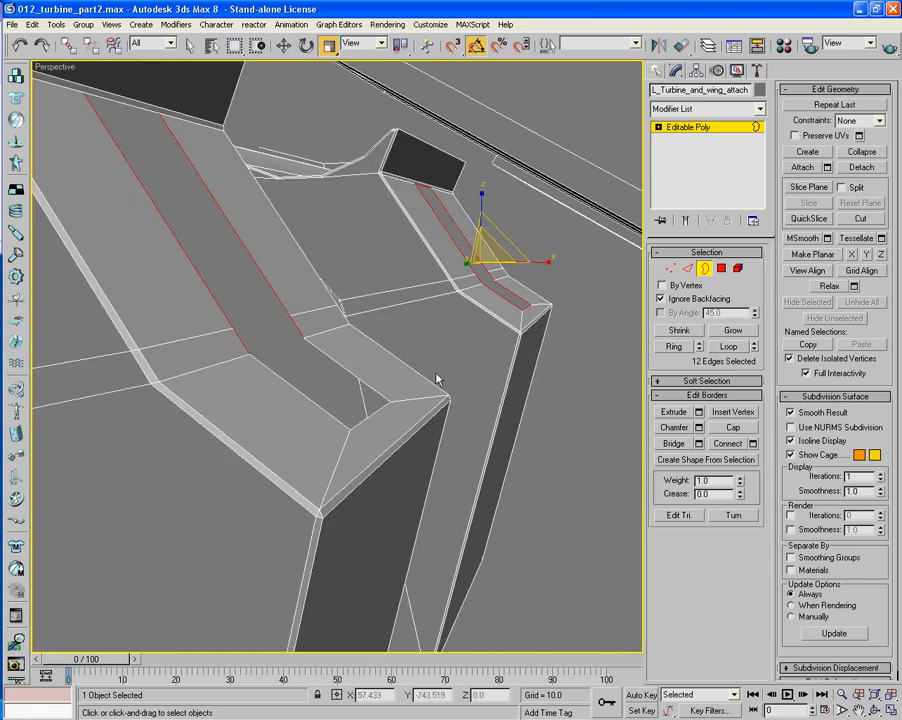
{"action": "key", "text": "2"}
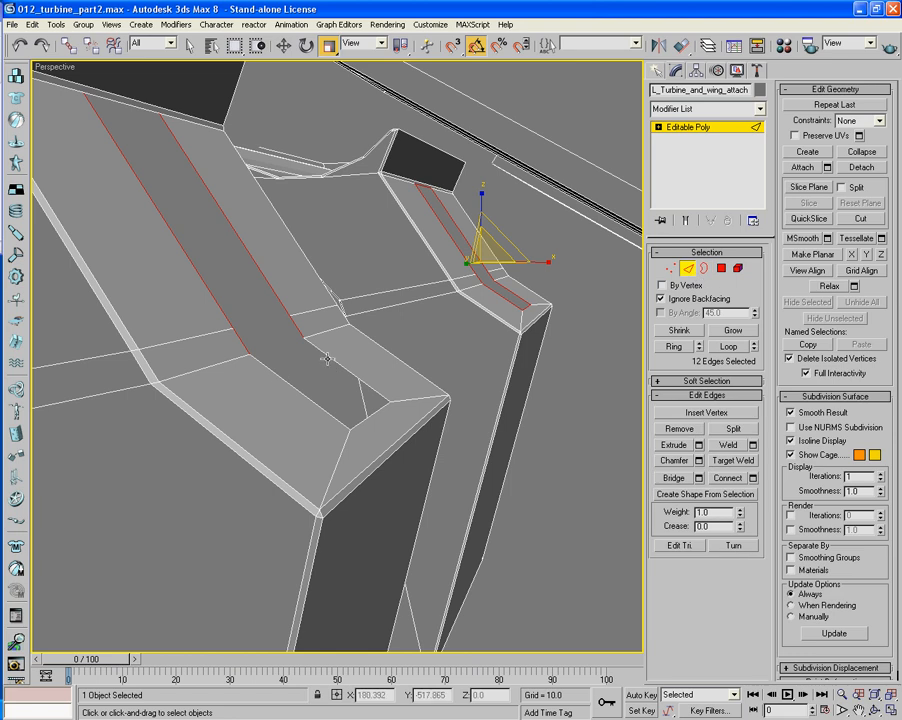
{"action": "left_click", "coordinate": [357, 422], "text": "ctrl"}
Try to extrude the slot edges, including the nearer slot's lower end, outward along X and rescale them
{"action": "middle_click_drag", "start_coordinate": [282, 370], "coordinate": [274, 437], "text": "alt"}
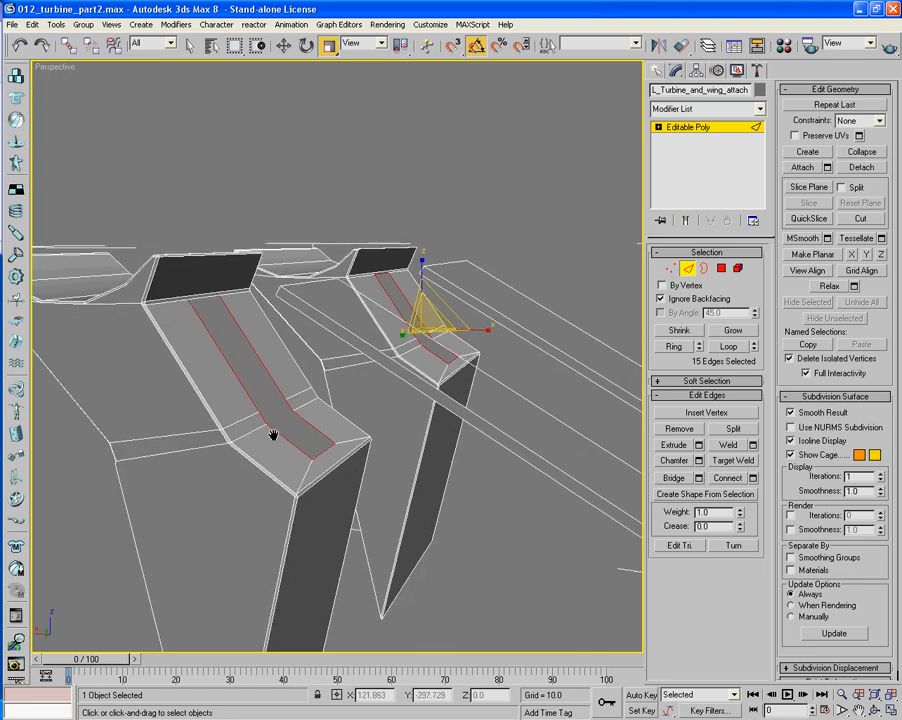
{"action": "key", "text": "w"}
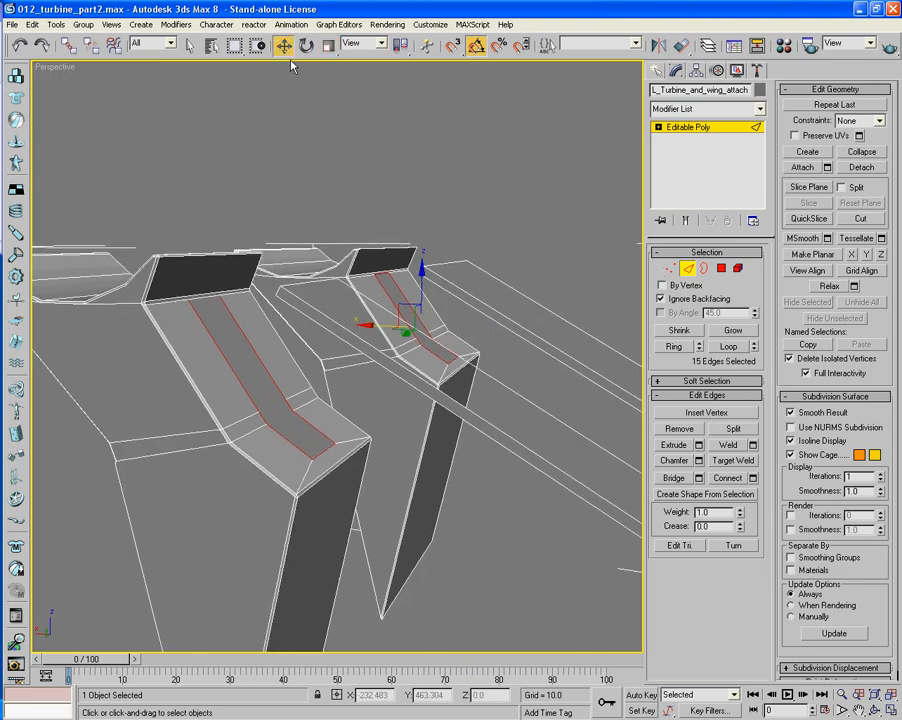
{"action": "left_click_drag", "start_coordinate": [367, 325], "coordinate": [422, 328]}
{"action": "left_click", "coordinate": [328, 47]}
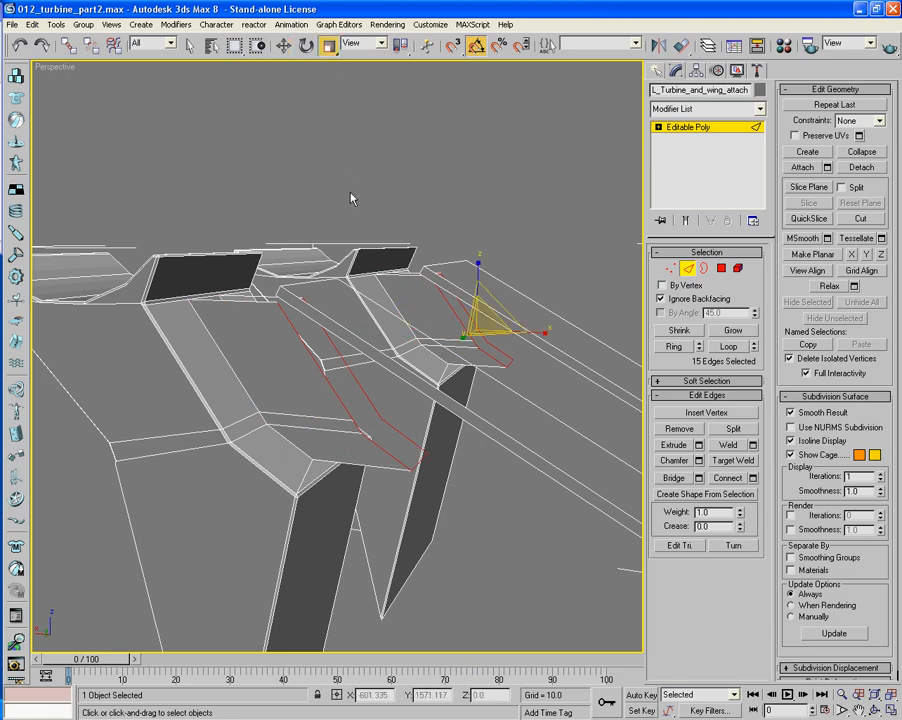
{"action": "left_click_drag", "start_coordinate": [502, 330], "coordinate": [891, 391]}
{"action": "middle_click_drag", "start_coordinate": [401, 344], "coordinate": [388, 379], "text": "alt"}
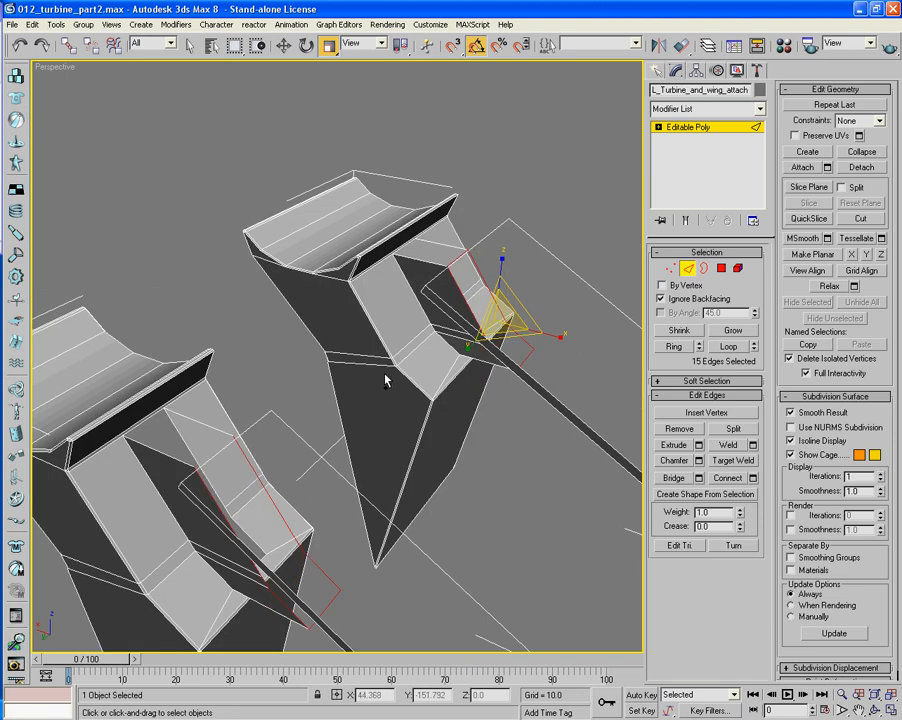
{"action": "middle_click_drag", "start_coordinate": [260, 465], "coordinate": [610, 330], "text": "alt"}
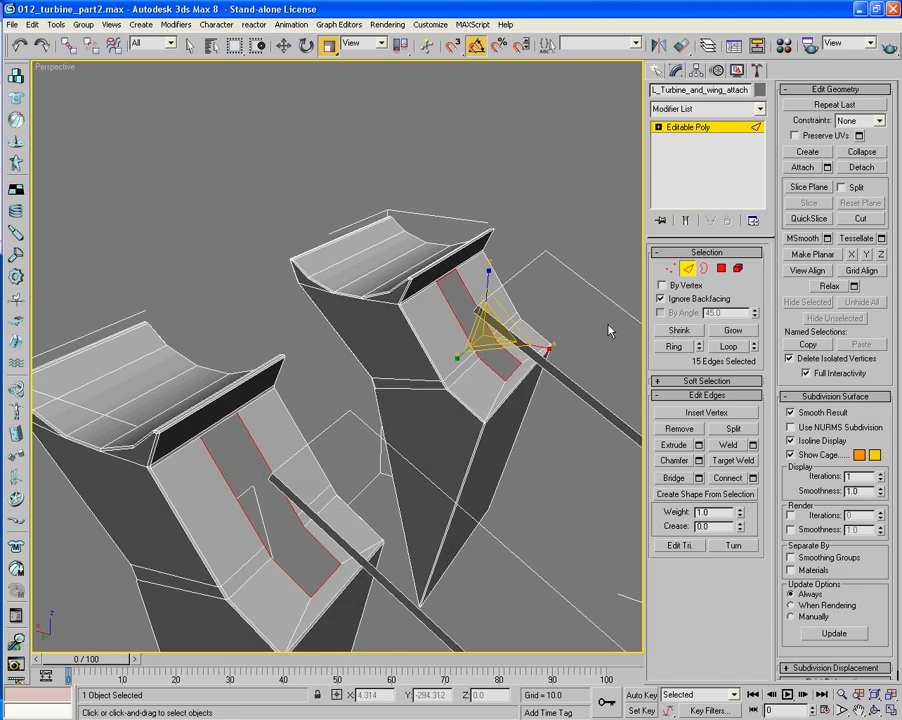
Add the short top edge of the nearer bracket's slot to the selection so its outline is closed
{"action": "left_click", "coordinate": [216, 425], "text": "ctrl"}
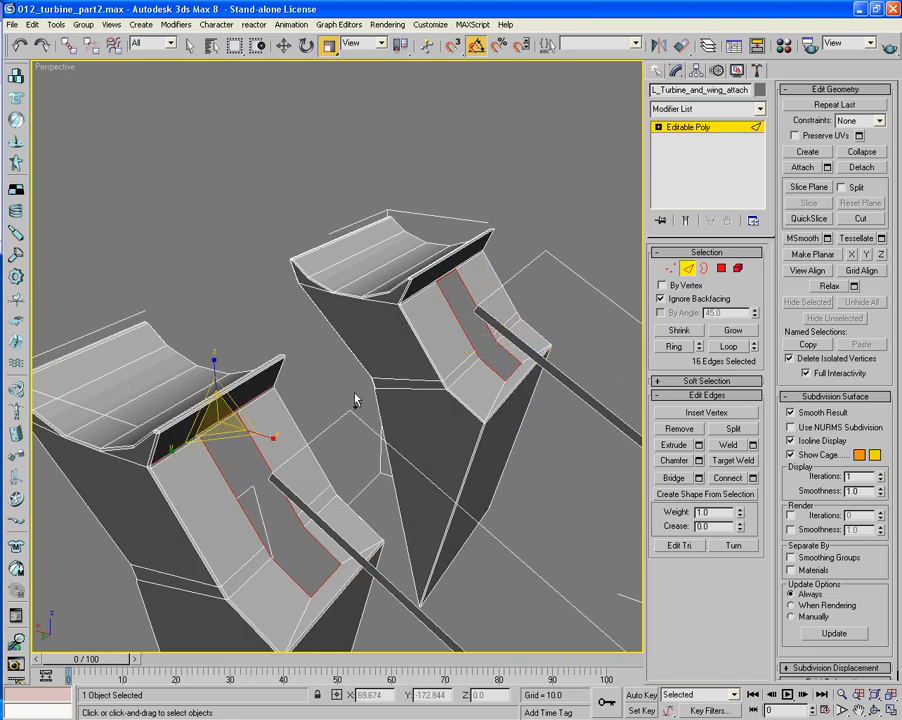
{"action": "key", "text": "w"}
{"action": "left_click_drag", "start_coordinate": [180, 411], "coordinate": [256, 441], "text": "shift"}
{"action": "key", "text": "ctrl+z"}
{"action": "scroll", "coordinate": [256, 463], "scroll_direction": "up", "scroll_amount": 6}
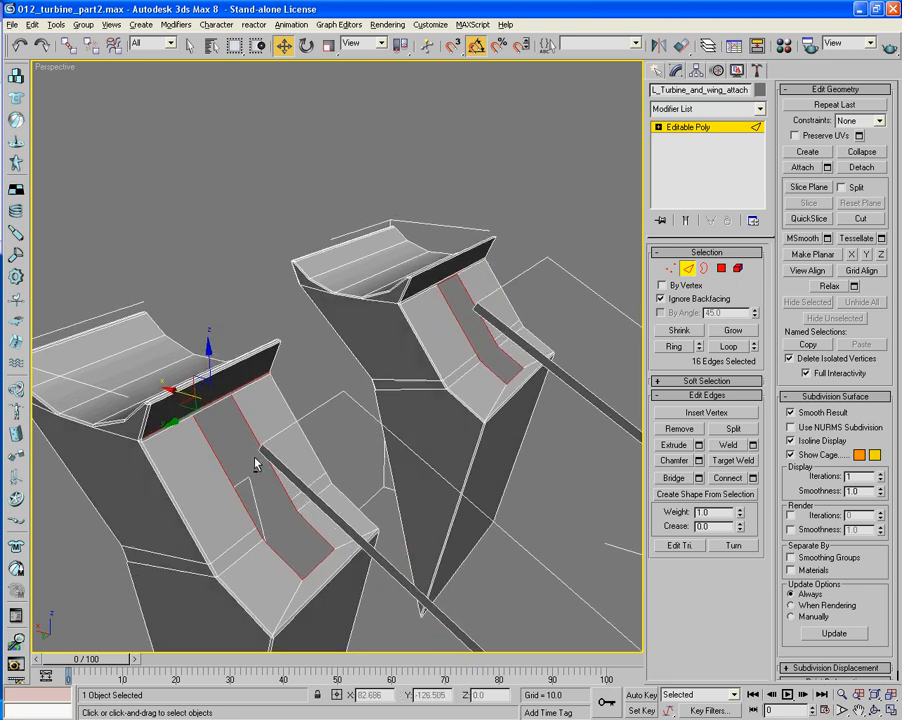
{"action": "middle_click_drag", "start_coordinate": [256, 463], "coordinate": [364, 403]}
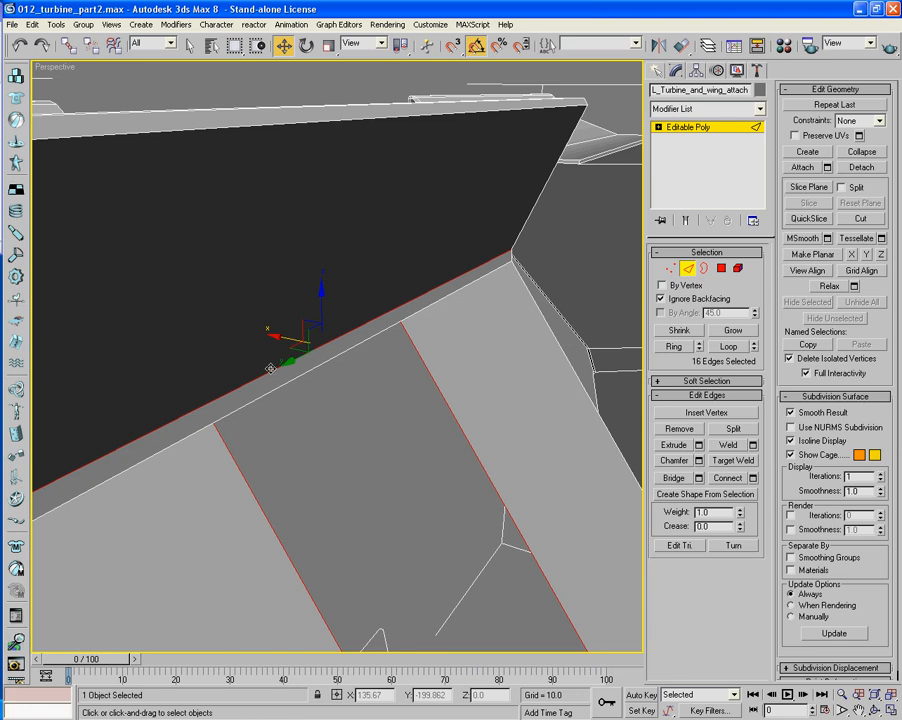
{"action": "scroll", "coordinate": [288, 376], "scroll_direction": "down", "scroll_amount": 8}
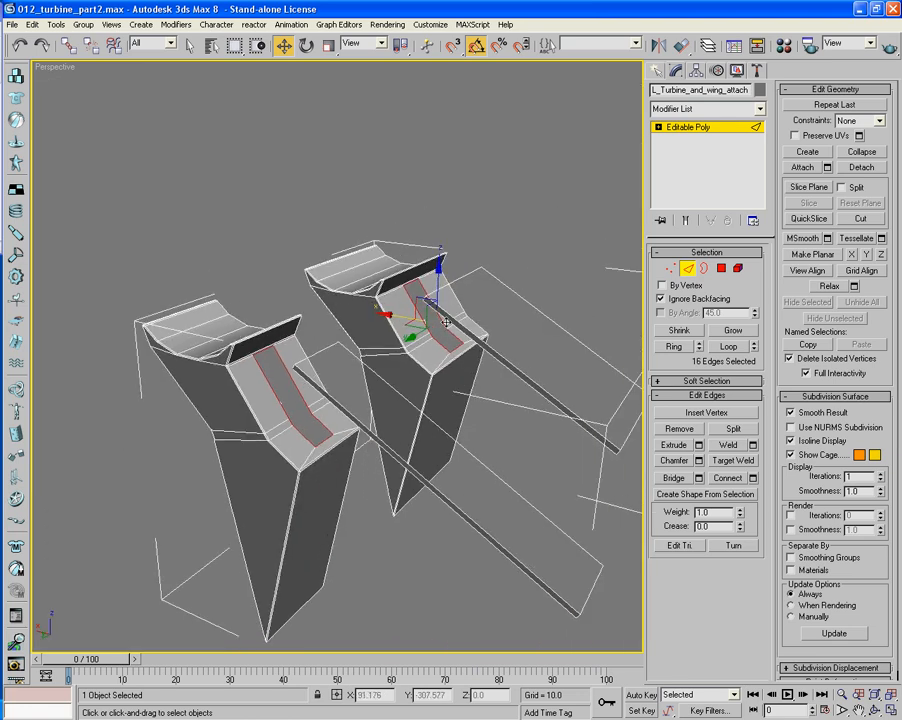
Extrude the closed slot outlines of both brackets outward along X and scale them along X until nearly flat
{"action": "left_click_drag", "start_coordinate": [392, 318], "coordinate": [447, 322], "text": "shift"}
{"action": "left_click", "coordinate": [329, 46]}
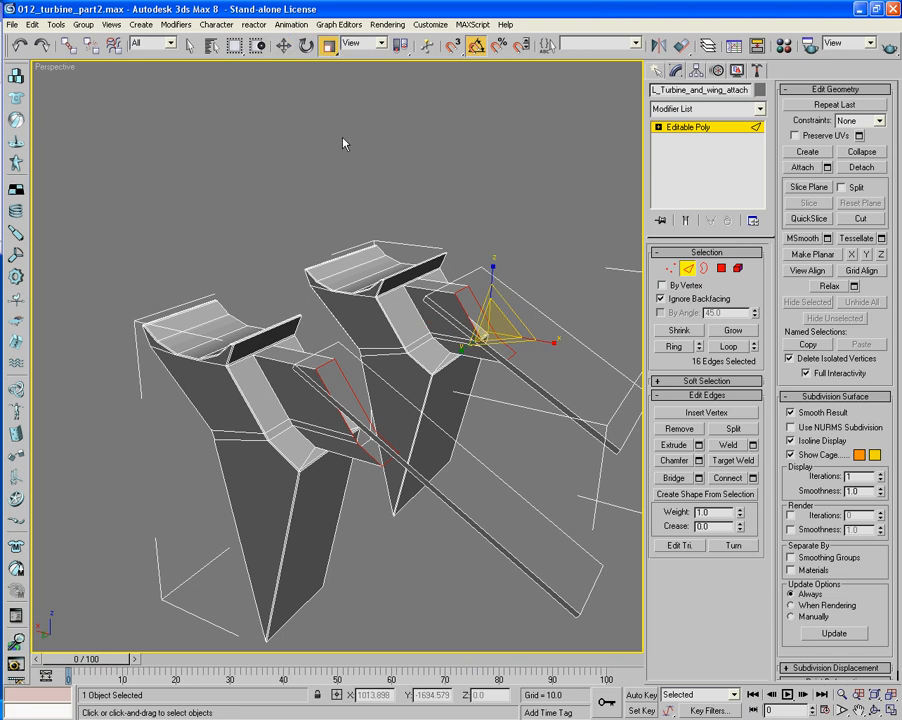
{"action": "left_click_drag", "start_coordinate": [546, 343], "coordinate": [273, 337]}
{"action": "left_click_drag", "start_coordinate": [548, 343], "coordinate": [473, 344]}
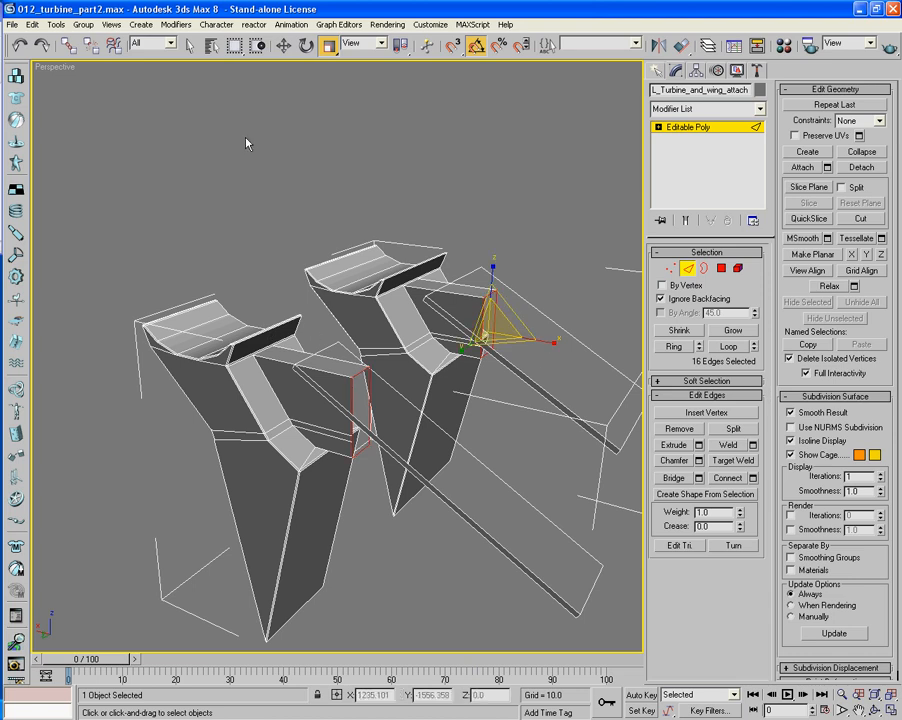
Flatten the extruded slot outlines of both brackets along X and move them along X back towards the bracket slopes
{"action": "left_click_drag", "start_coordinate": [548, 340], "coordinate": [361, 333]}
{"action": "middle_click_drag", "start_coordinate": [307, 288], "coordinate": [273, 331], "text": "alt"}
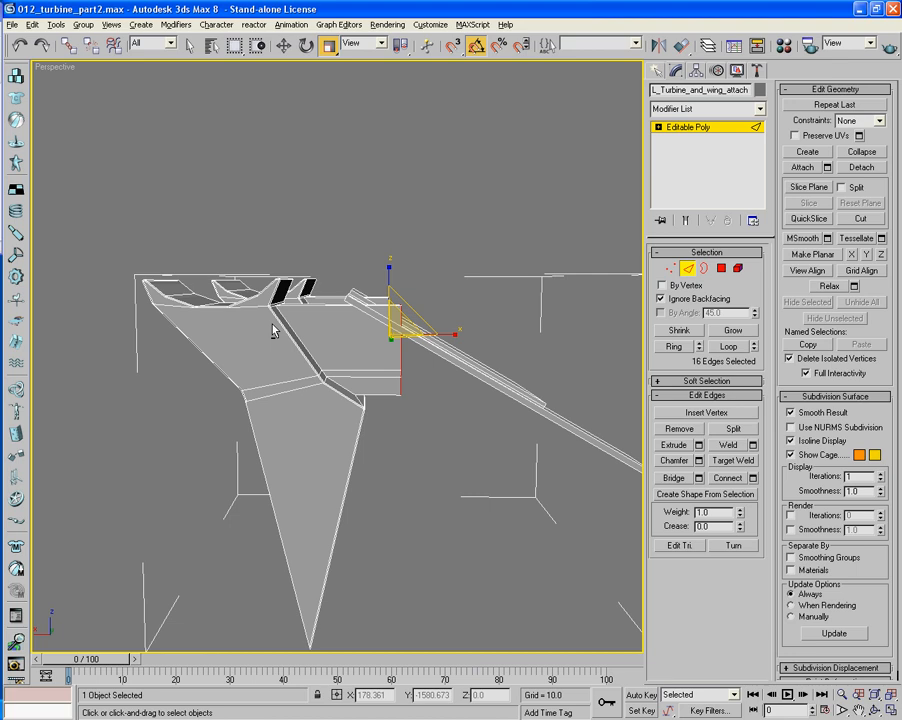
{"action": "left_click", "coordinate": [285, 46]}
{"action": "left_click_drag", "start_coordinate": [332, 338], "coordinate": [313, 332]}
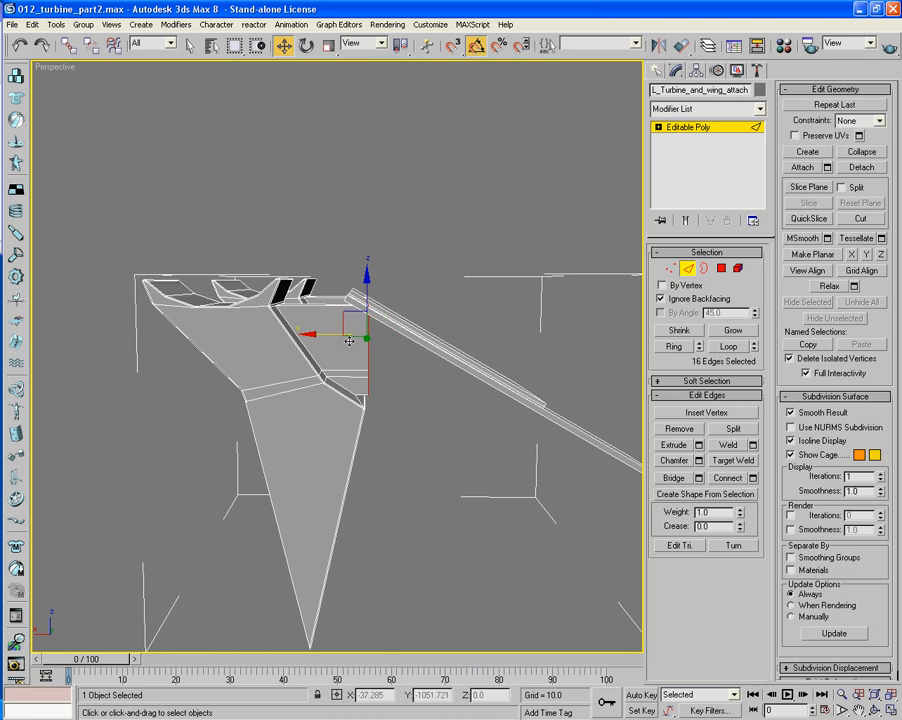
Delete the narrow underside polygon of the nearer wing plate where the bracket's slot extrusion meets it
{"action": "middle_click_drag", "start_coordinate": [348, 336], "coordinate": [390, 333], "text": "alt"}
{"action": "middle_click_drag", "start_coordinate": [328, 277], "coordinate": [390, 478]}
{"action": "scroll", "coordinate": [443, 364], "scroll_direction": "up", "scroll_amount": 5}
{"action": "scroll", "coordinate": [437, 429], "scroll_direction": "down", "scroll_amount": 3}
{"action": "scroll", "coordinate": [425, 445], "scroll_direction": "up", "scroll_amount": 4}
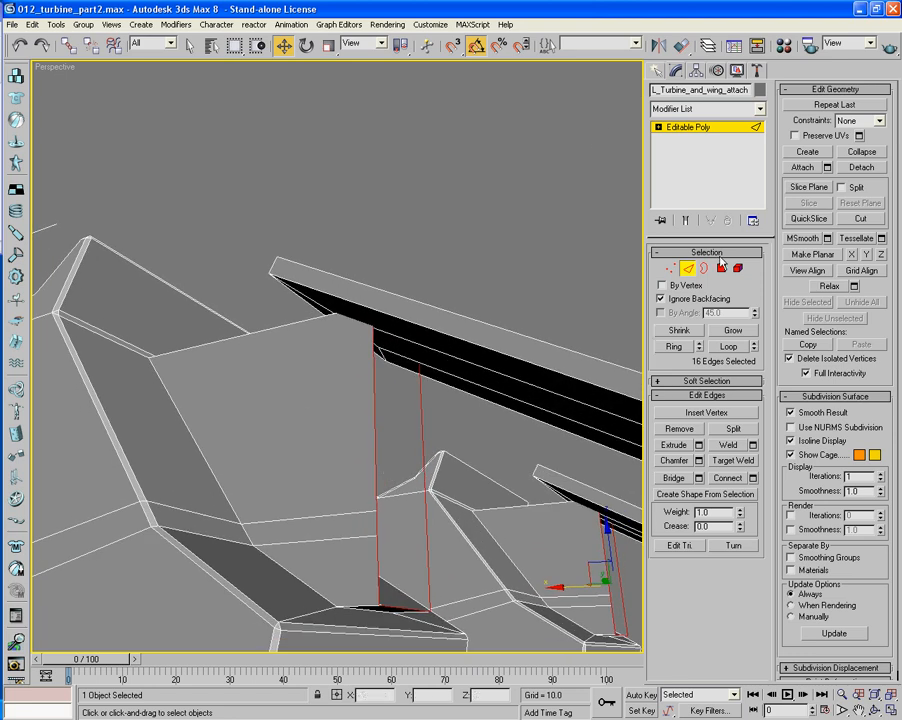
{"action": "key", "text": "4"}
{"action": "left_click", "coordinate": [429, 363]}
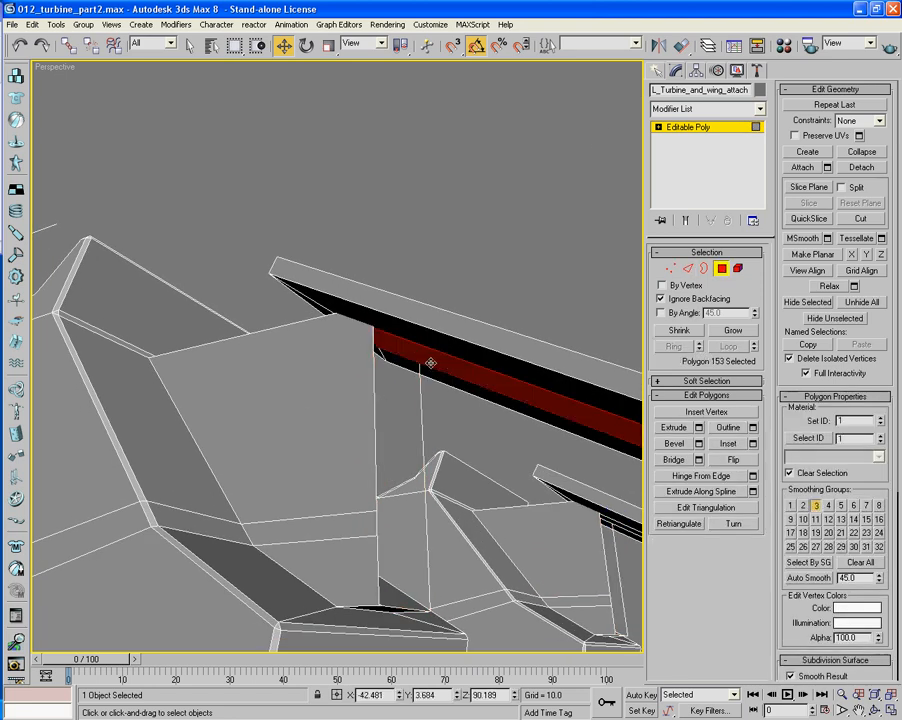
{"action": "key", "text": "Delete"}
Target-weld the two upper corners of the nearer slot extrusion to the inner-end corners of the opening in the plate
{"action": "key", "text": "F3"}
{"action": "middle_click_drag", "start_coordinate": [428, 368], "coordinate": [437, 345], "text": "alt"}
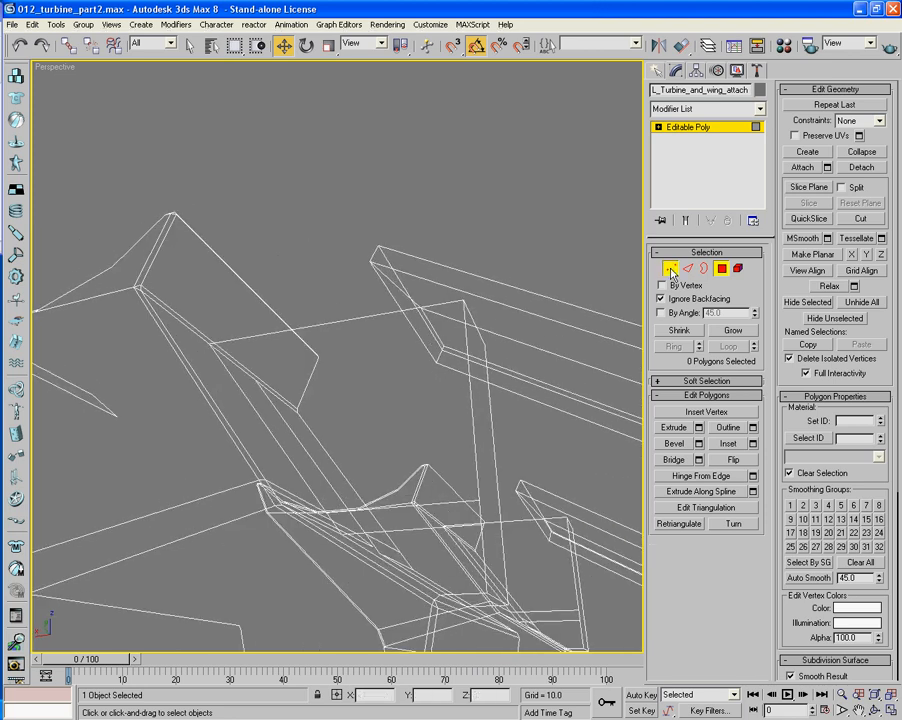
{"action": "key", "text": "1"}
{"action": "left_click", "coordinate": [748, 448]}
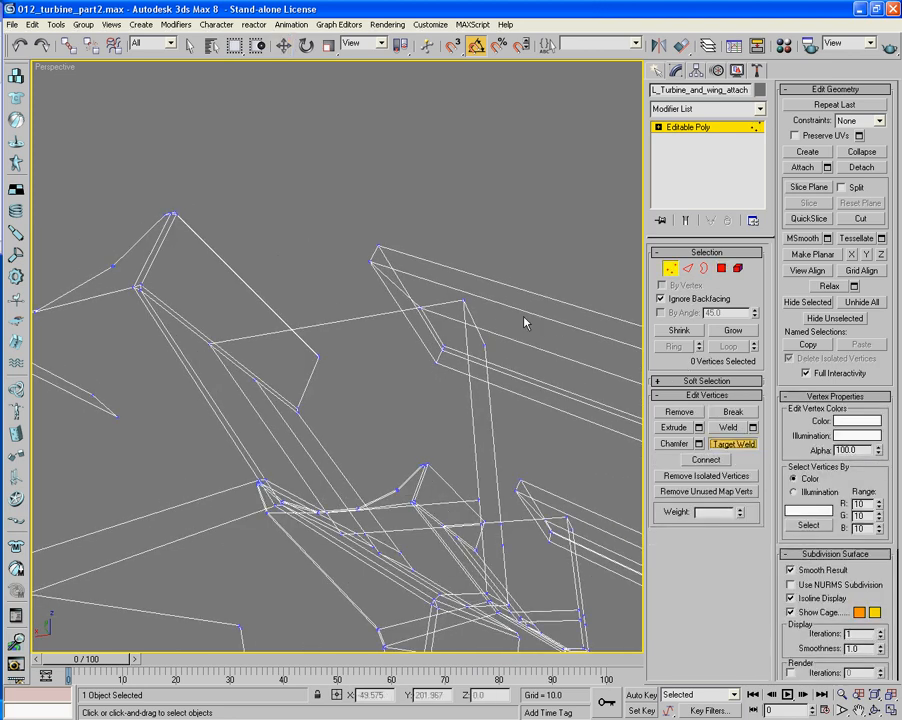
{"action": "left_click", "coordinate": [463, 299]}
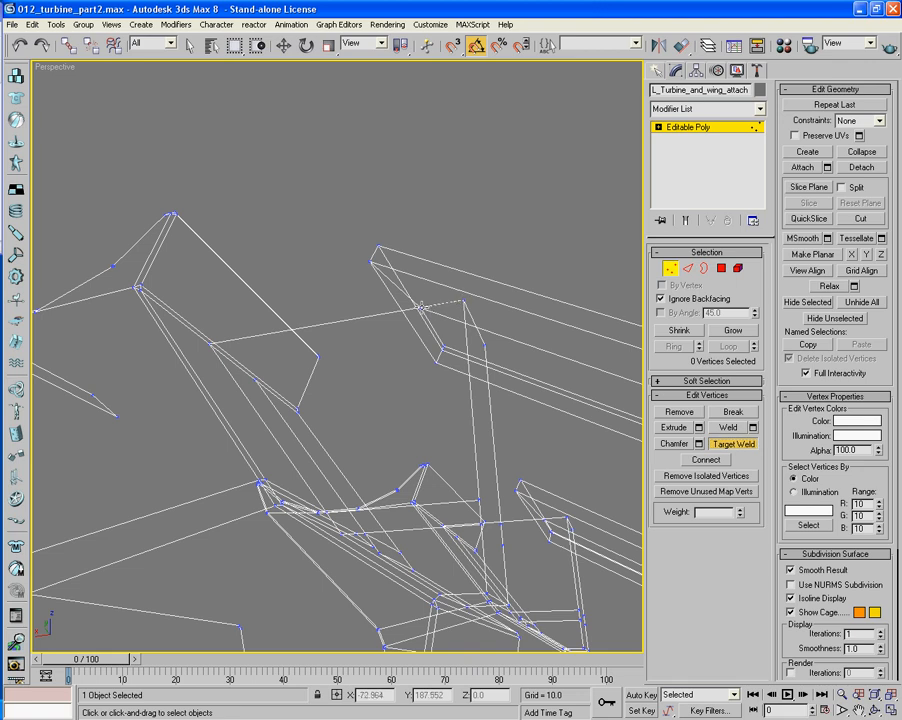
{"action": "left_click", "coordinate": [421, 307]}
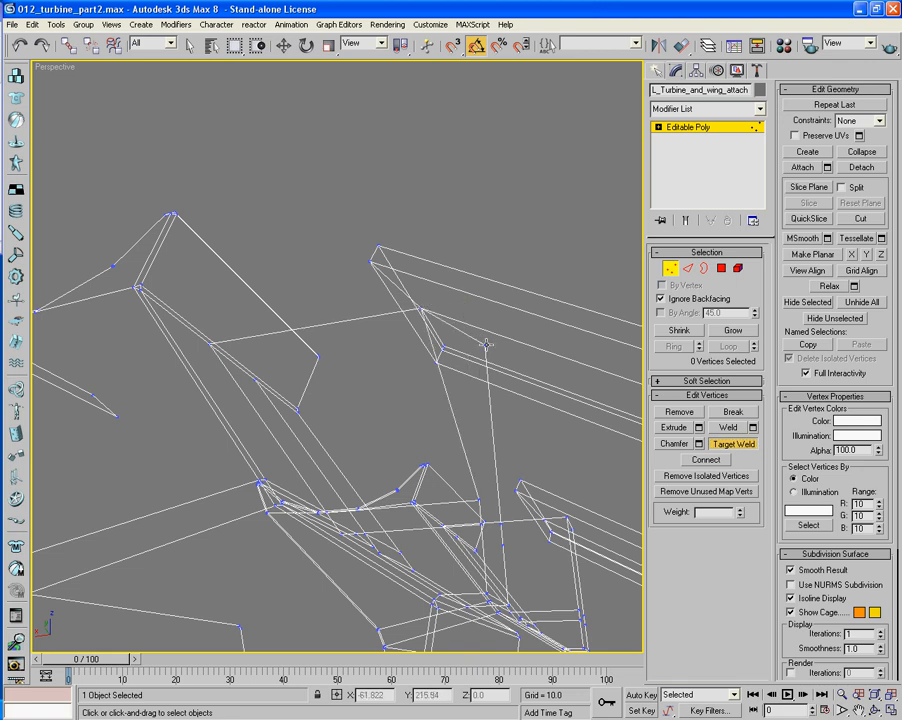
{"action": "left_click", "coordinate": [443, 346]}
Target-weld the lower vertices on both outer edges of the nearer slot extrusion up onto the vertices above them
{"action": "scroll", "coordinate": [495, 361], "scroll_direction": "down", "scroll_amount": 3}
{"action": "mouse_move", "coordinate": [494, 370]}
{"action": "middle_mouse_down", "text": "alt"}
{"action": "mouse_move", "coordinate": [515, 353]}
{"action": "mouse_move", "coordinate": [515, 364]}
{"action": "middle_mouse_up", "text": "alt"}
{"action": "key", "text": "F3"}
{"action": "scroll", "coordinate": [484, 385], "scroll_direction": "up", "scroll_amount": 4}
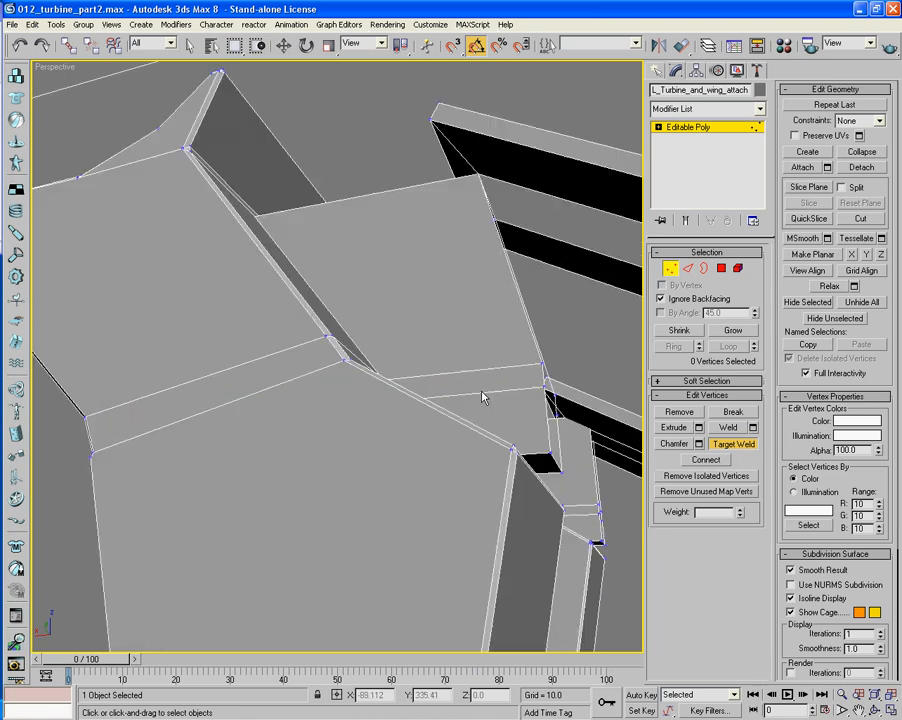
{"action": "middle_click_drag", "start_coordinate": [551, 403], "coordinate": [445, 487], "text": "alt"}
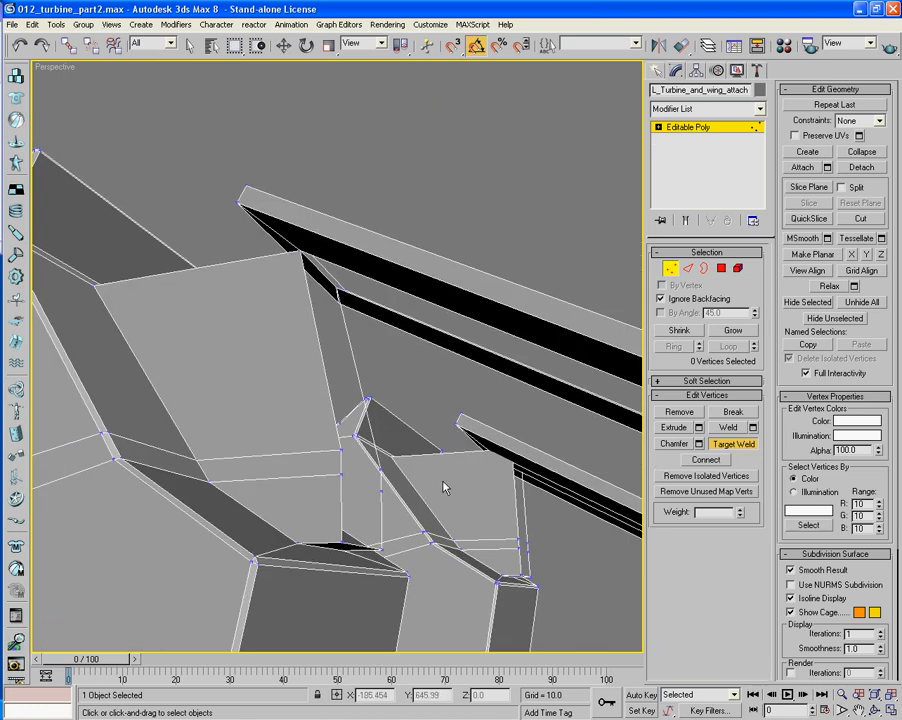
{"action": "left_click", "coordinate": [341, 451]}
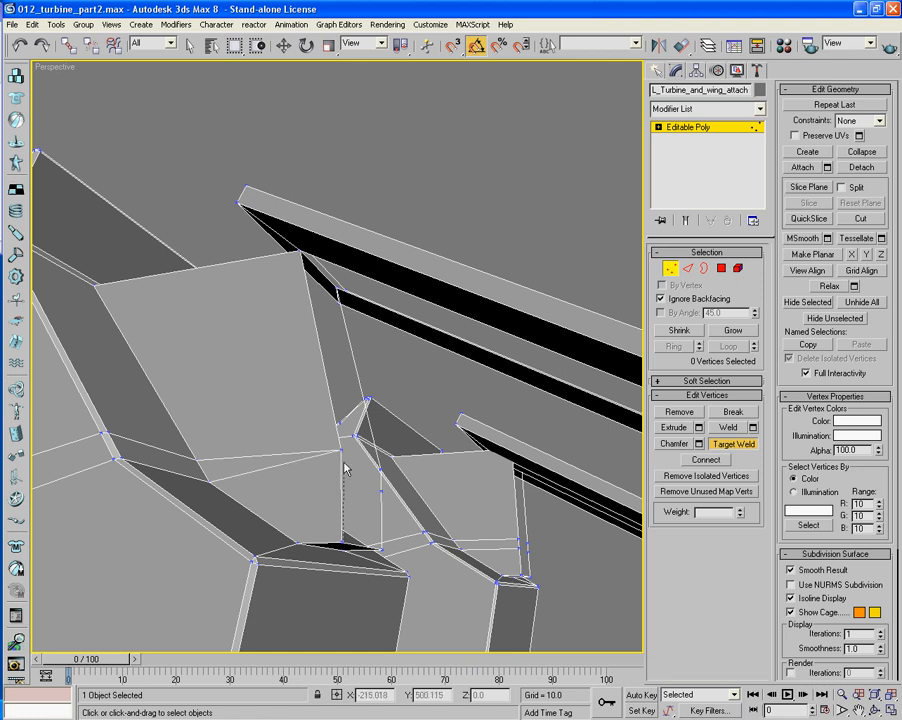
{"action": "left_click", "coordinate": [342, 451]}
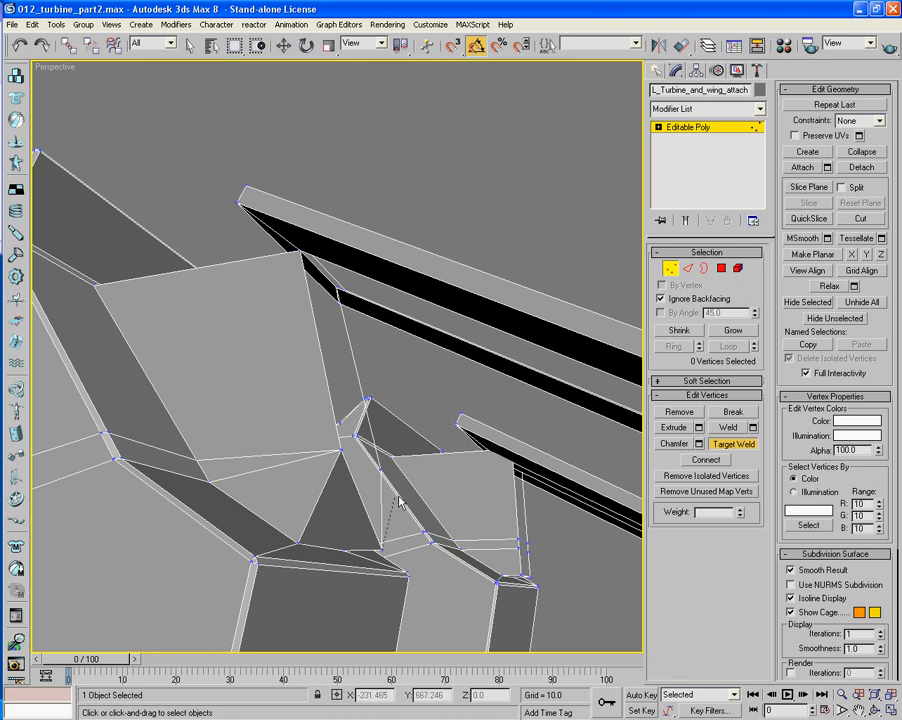
{"action": "left_click", "coordinate": [381, 469]}
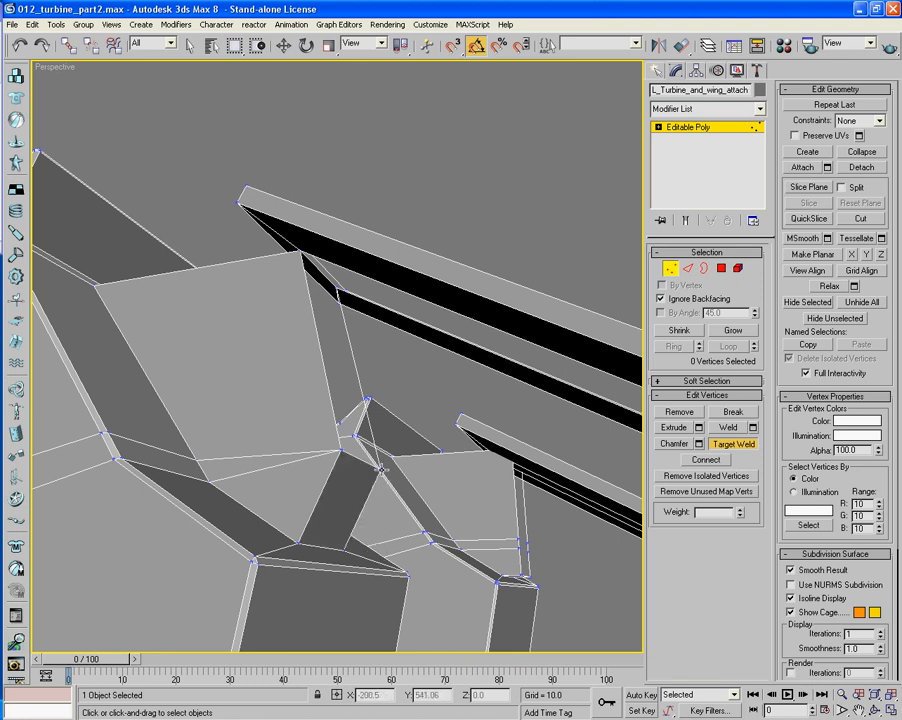
Target-weld the two lower outer vertices of this slot extrusion to the far-end corners of the plate's opening
{"action": "scroll", "coordinate": [381, 469], "scroll_direction": "down", "scroll_amount": 3}
{"action": "middle_click_drag", "start_coordinate": [388, 481], "coordinate": [337, 500], "text": "alt"}
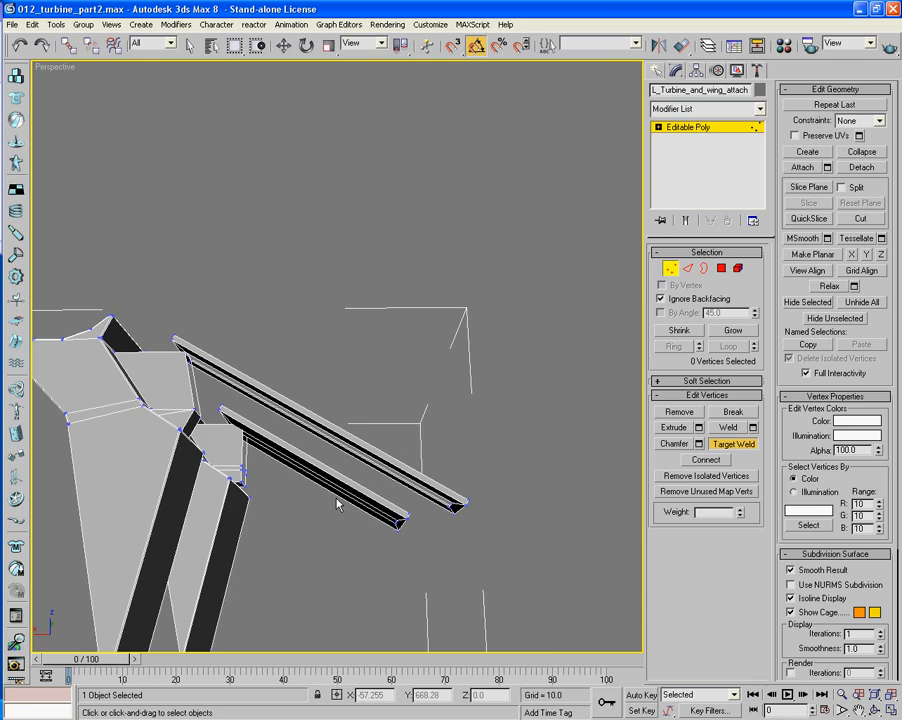
{"action": "left_click", "coordinate": [199, 418]}
{"action": "left_click", "coordinate": [448, 504]}
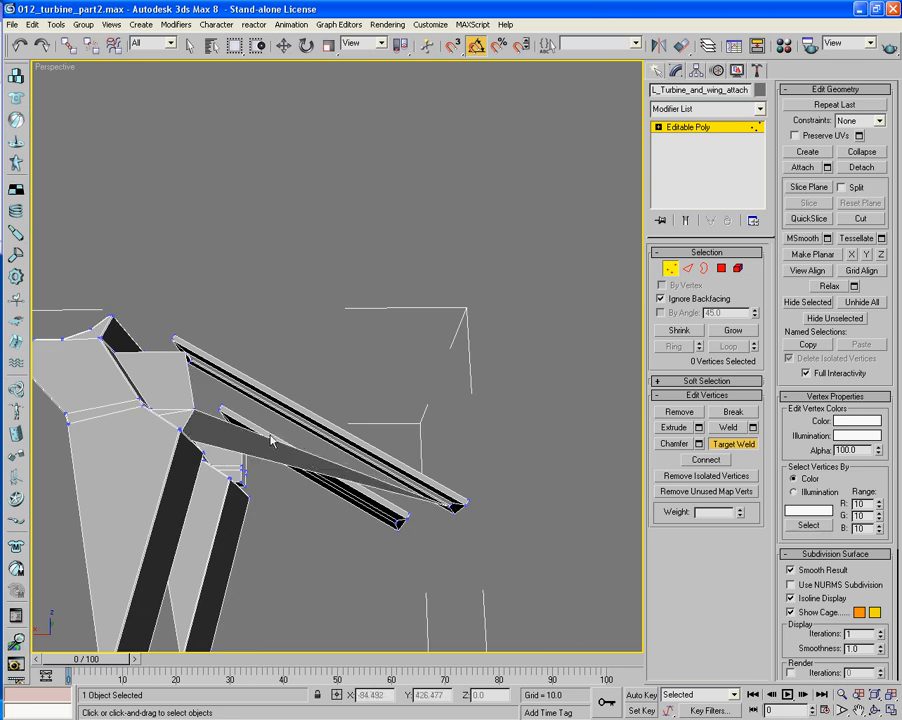
{"action": "left_click", "coordinate": [195, 407]}
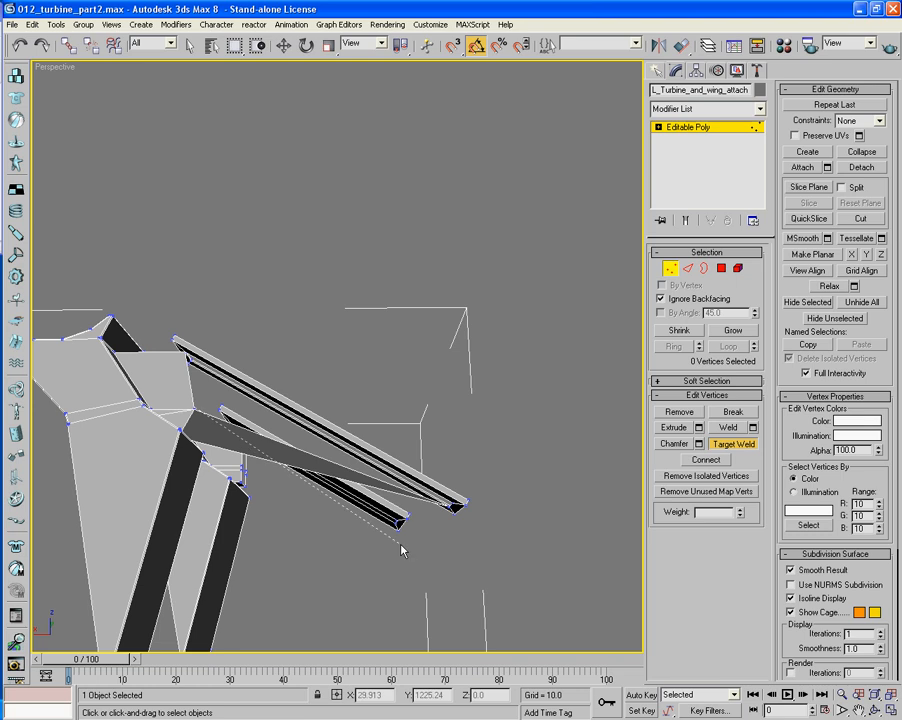
{"action": "left_click", "coordinate": [452, 500]}
Target-weld the lower vertices on the outer edges of the other bracket's slot extrusion onto the vertices above them
{"action": "middle_click_drag", "start_coordinate": [450, 547], "coordinate": [391, 488], "text": "alt"}
{"action": "scroll", "coordinate": [467, 537], "scroll_direction": "up", "scroll_amount": 3}
{"action": "scroll", "coordinate": [394, 495], "scroll_direction": "up", "scroll_amount": 2}
{"action": "scroll", "coordinate": [348, 557], "scroll_direction": "up", "scroll_amount": 2}
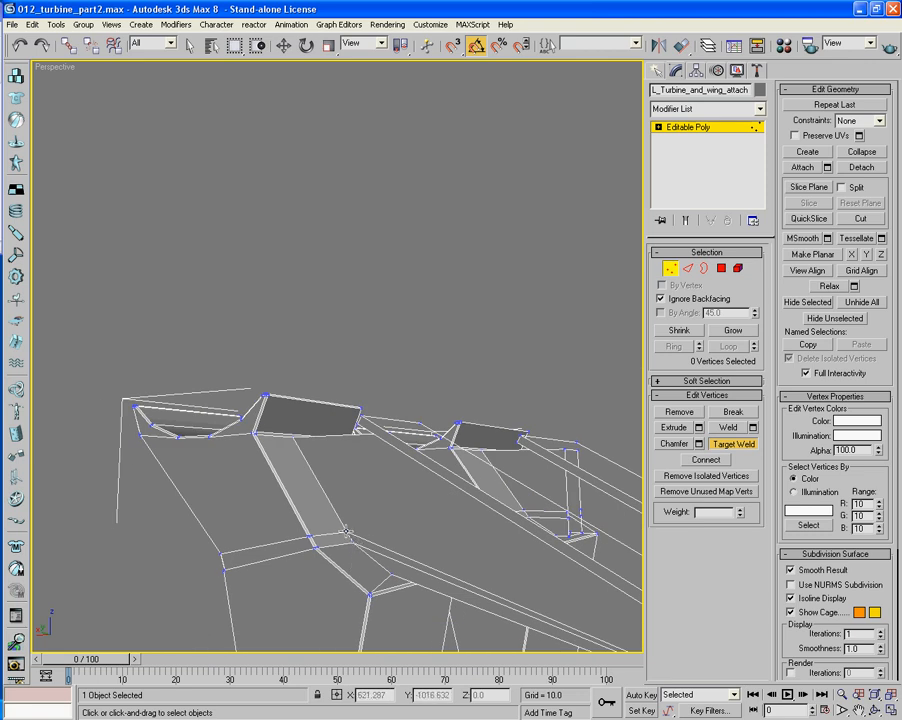
{"action": "scroll", "coordinate": [346, 553], "scroll_direction": "up", "scroll_amount": 5}
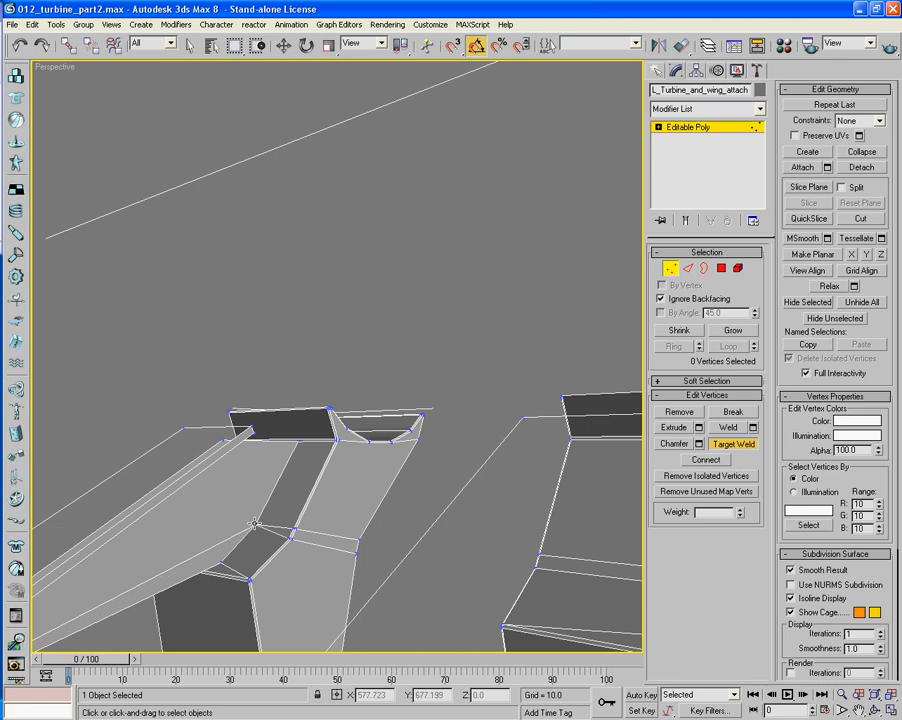
{"action": "middle_click_drag", "start_coordinate": [256, 578], "coordinate": [348, 575], "text": "alt"}
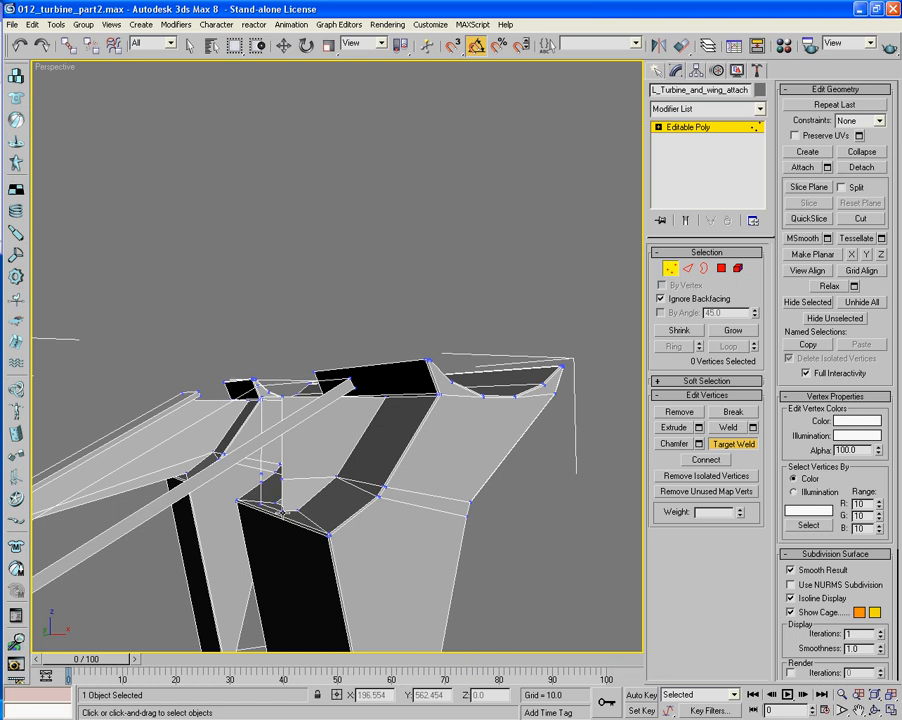
{"action": "scroll", "coordinate": [285, 479], "scroll_direction": "up", "scroll_amount": 10}
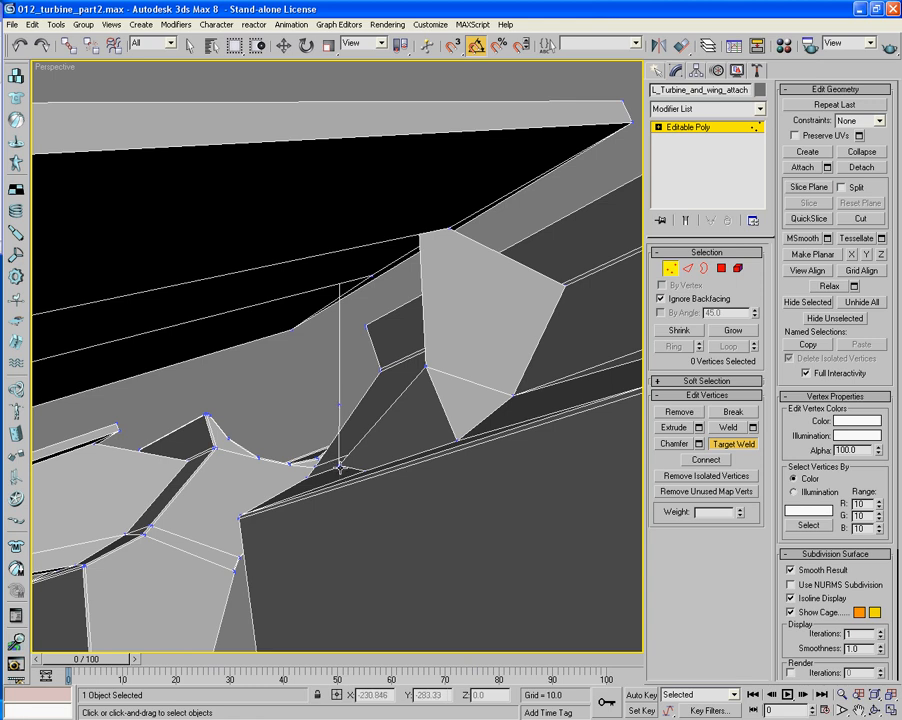
{"action": "left_click", "coordinate": [338, 405]}
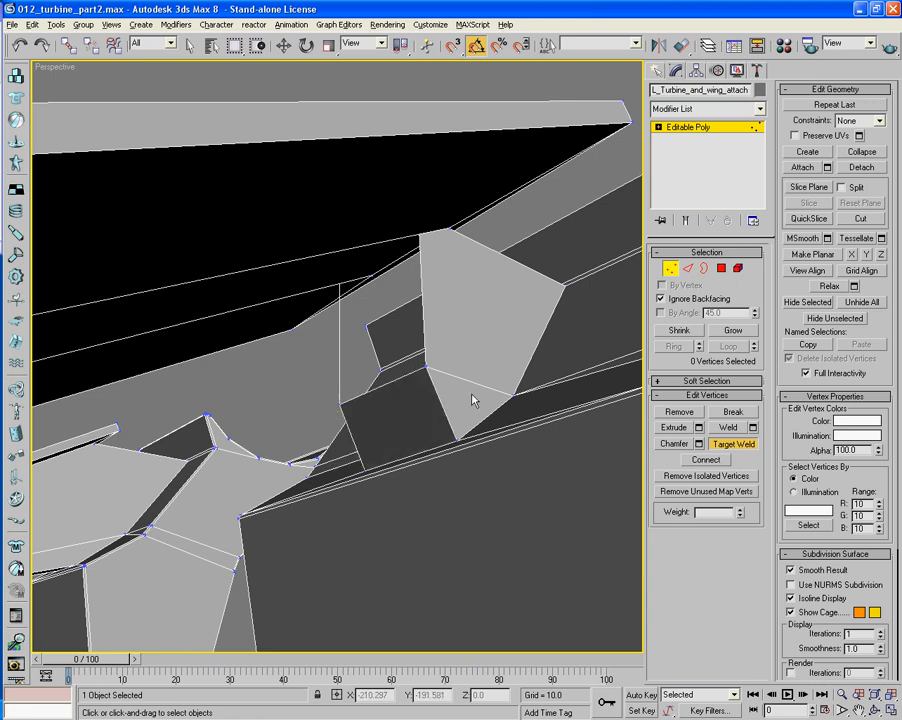
Delete the narrow underside polygon of the other wing plate beside its bracket's slot extrusion
{"action": "middle_click_drag", "start_coordinate": [472, 394], "coordinate": [445, 390], "text": "alt"}
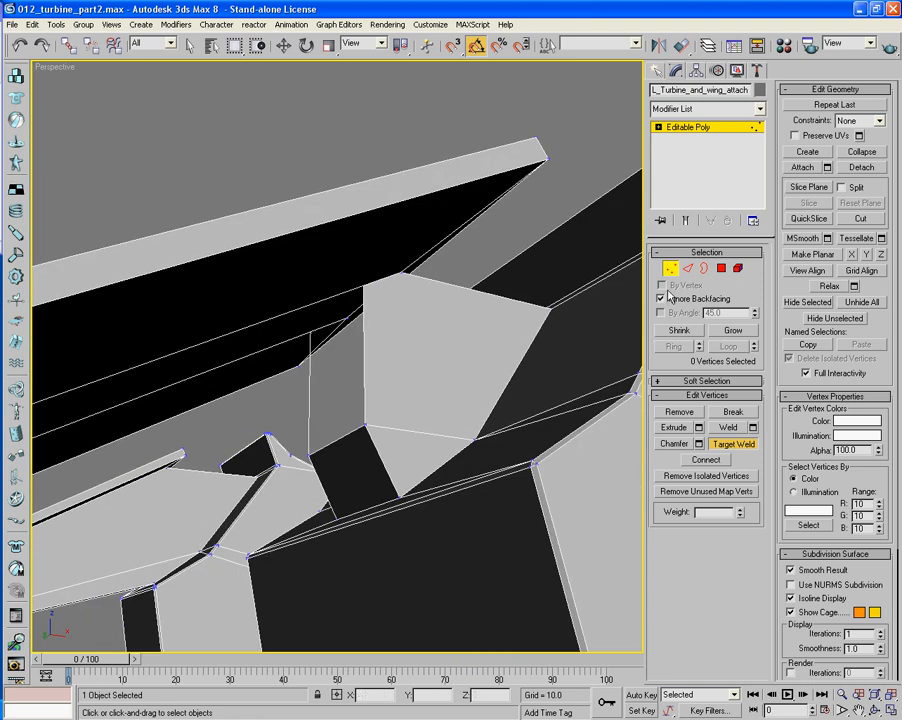
{"action": "left_click", "coordinate": [721, 268]}
{"action": "key", "text": "w"}
{"action": "left_click", "coordinate": [296, 321]}
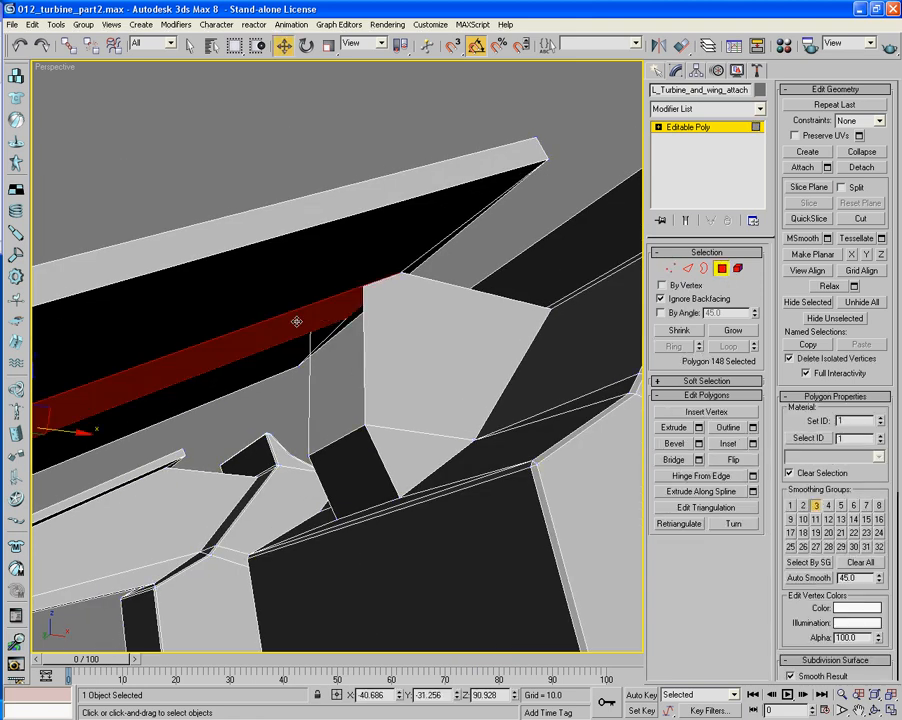
{"action": "left_click", "coordinate": [298, 327]}
Target-weld the upper corners of the other bracket's slot extrusion to the inner-end corners of its plate's opening
{"action": "key", "text": "F3"}
{"action": "middle_click_drag", "start_coordinate": [350, 307], "coordinate": [355, 323]}
{"action": "scroll", "coordinate": [355, 322], "scroll_direction": "up", "scroll_amount": 2}
{"action": "mouse_move", "coordinate": [556, 277]}
{"action": "middle_mouse_down"}
{"action": "mouse_move", "coordinate": [536, 302]}
{"action": "mouse_move", "coordinate": [536, 322]}
{"action": "middle_mouse_up"}
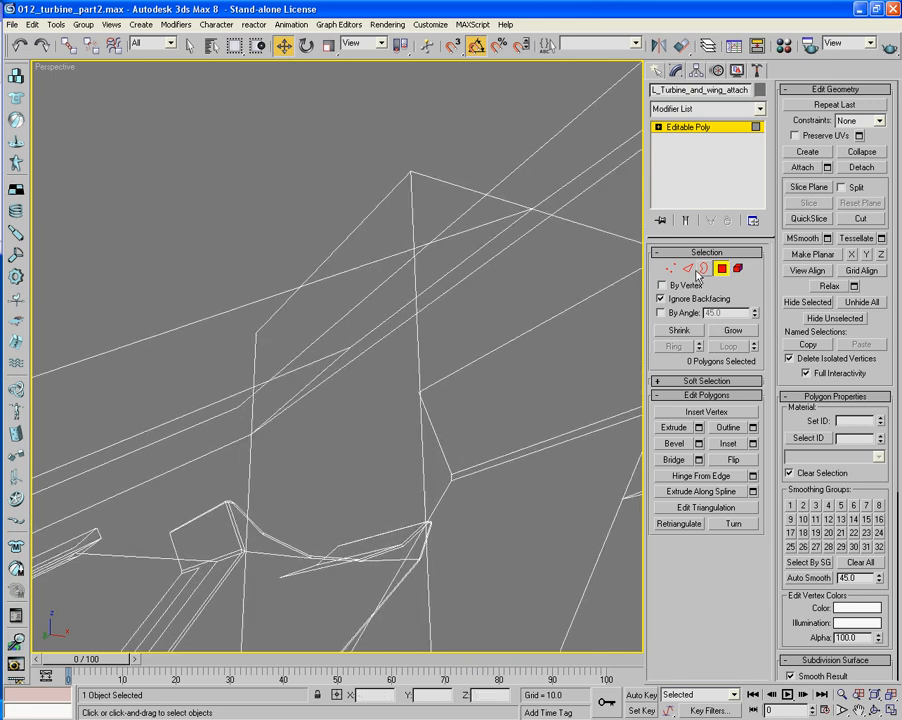
{"action": "left_click", "coordinate": [670, 268]}
{"action": "left_click", "coordinate": [735, 443]}
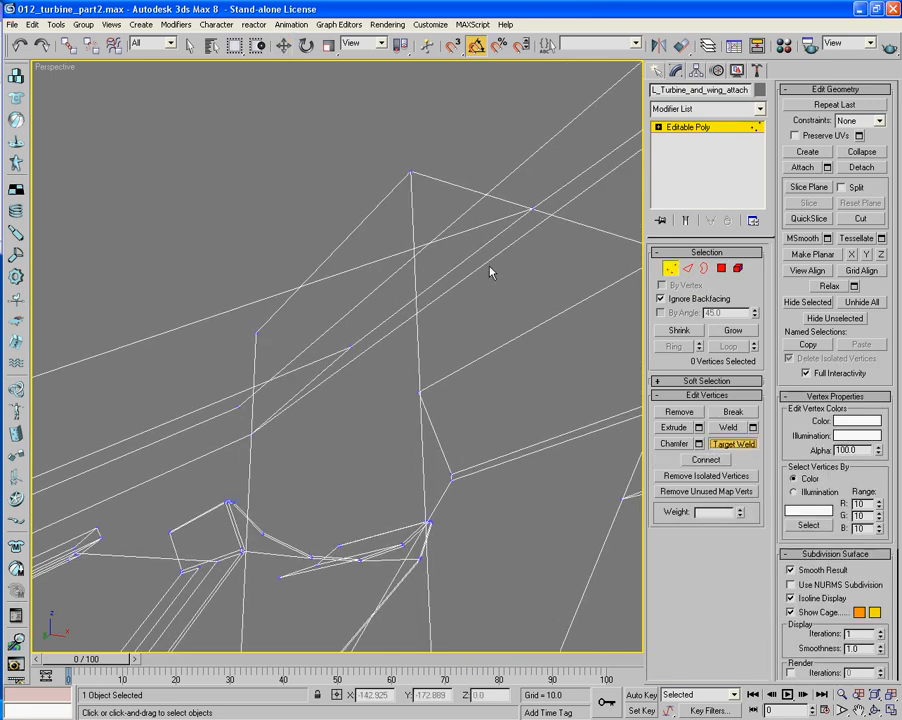
{"action": "left_click", "coordinate": [411, 173]}
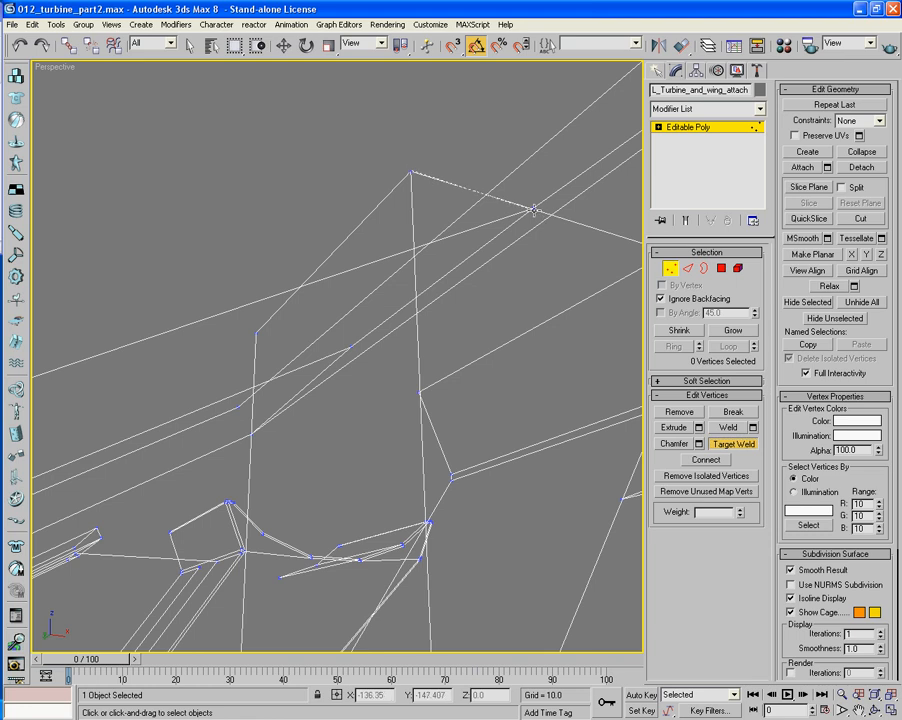
{"action": "left_click", "coordinate": [534, 209]}
{"action": "left_click", "coordinate": [256, 331]}
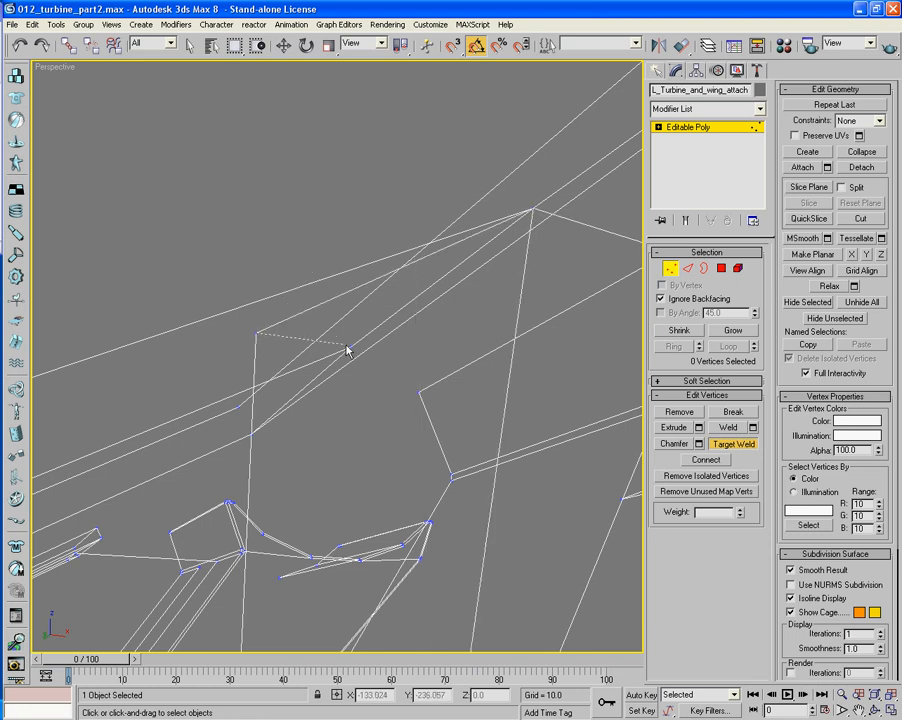
{"action": "left_click", "coordinate": [348, 346]}
Target-weld the other extrusion's two lower outer vertices to the far-end corners of its plate's opening and end Target Weld
{"action": "scroll", "coordinate": [348, 347], "scroll_direction": "down", "scroll_amount": 2}
{"action": "key", "text": "F3"}
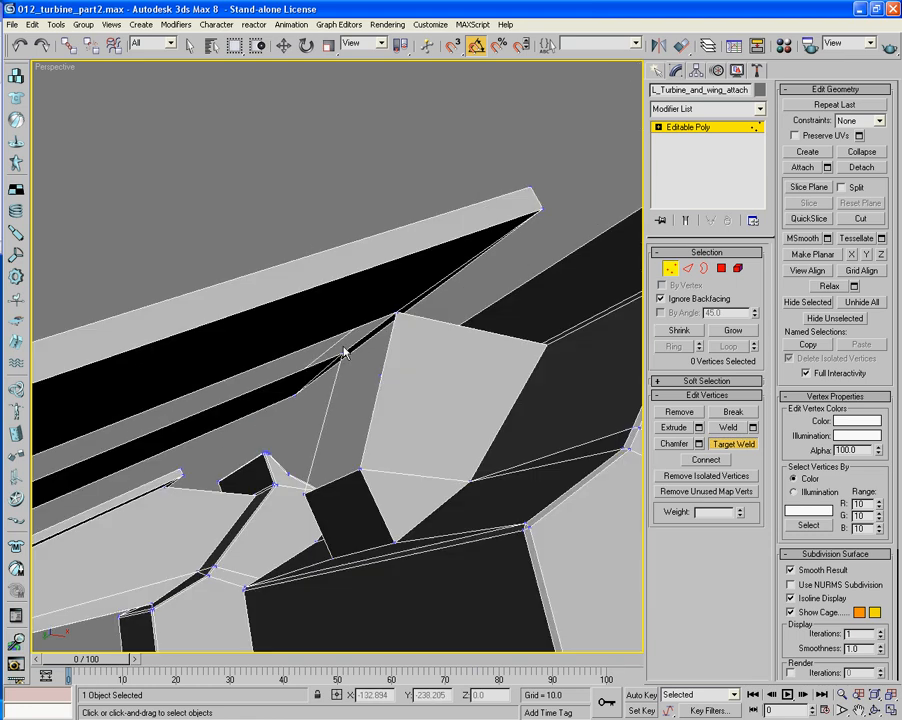
{"action": "mouse_move", "coordinate": [260, 417]}
{"action": "middle_mouse_down"}
{"action": "mouse_move", "coordinate": [340, 387]}
{"action": "mouse_move", "coordinate": [282, 380]}
{"action": "mouse_move", "coordinate": [452, 368]}
{"action": "middle_mouse_up"}
{"action": "scroll", "coordinate": [282, 380], "scroll_direction": "down", "scroll_amount": 3}
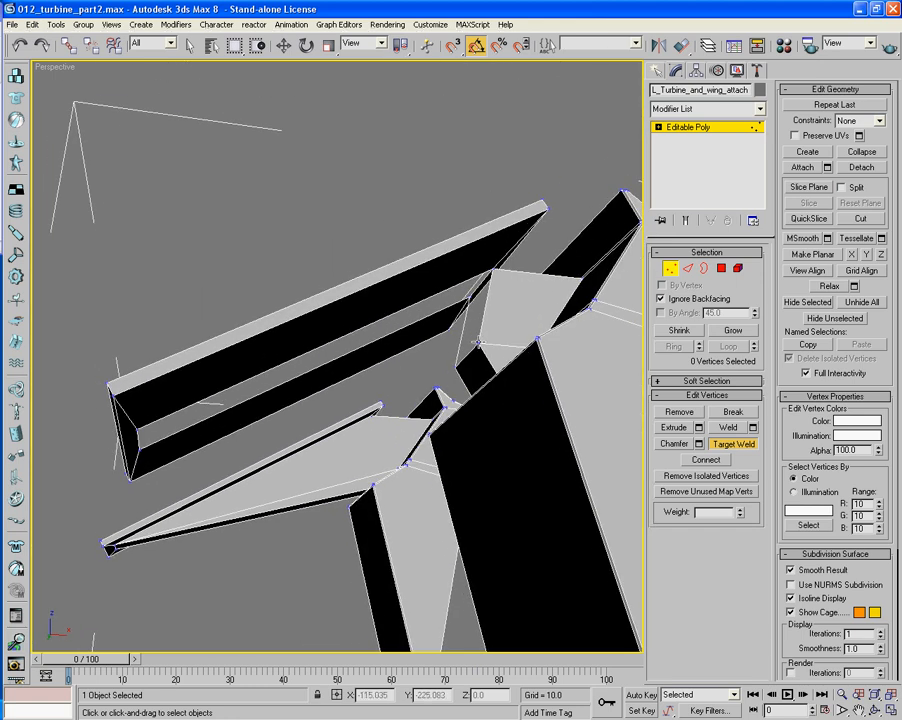
{"action": "left_click", "coordinate": [454, 368]}
{"action": "left_click", "coordinate": [138, 447]}
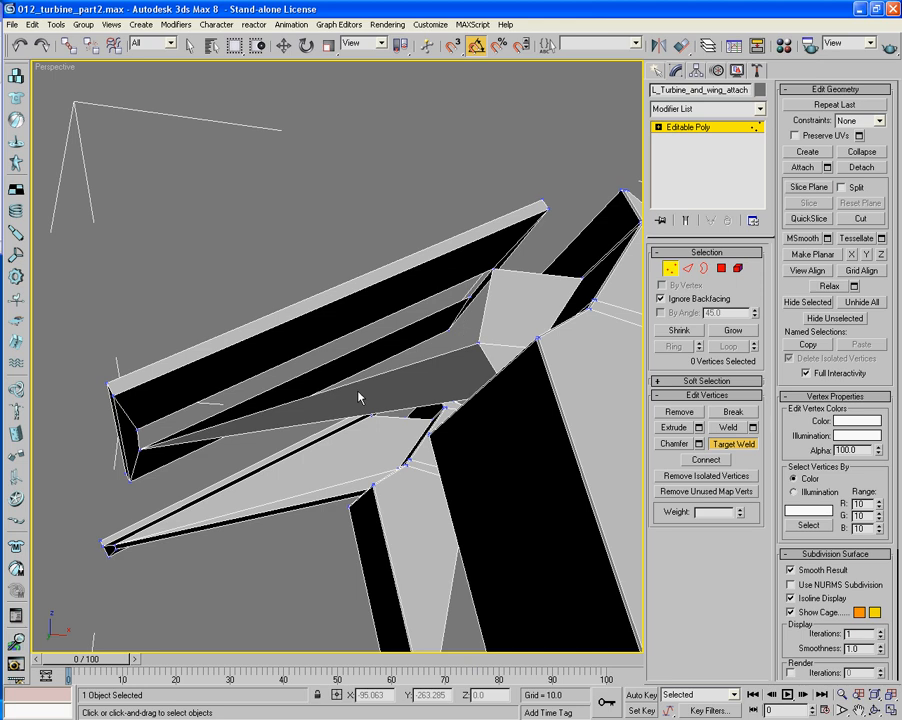
{"action": "left_click", "coordinate": [477, 344]}
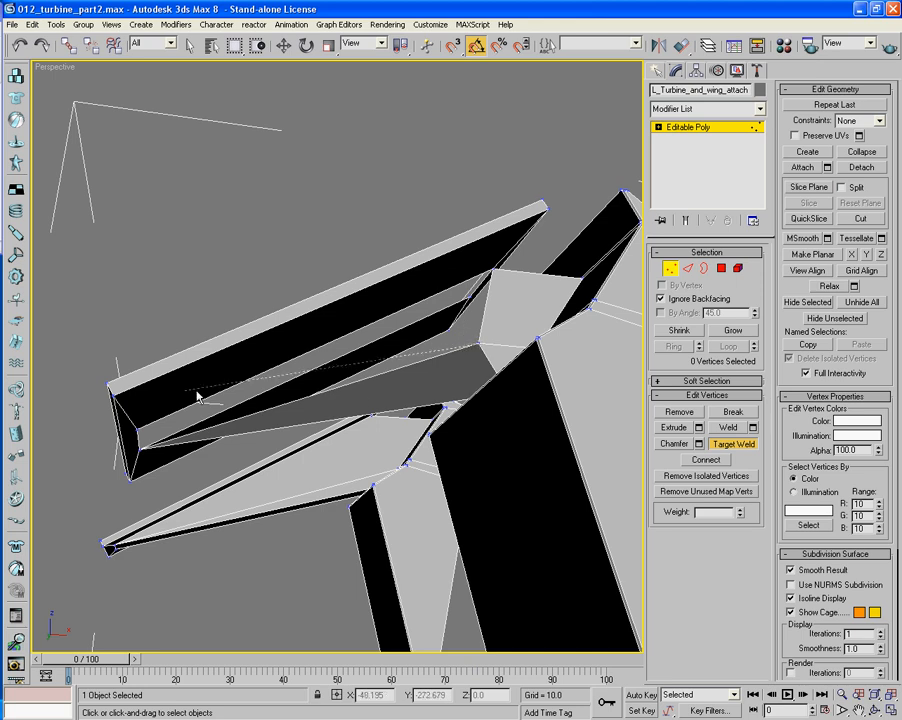
{"action": "left_click", "coordinate": [137, 429]}
{"action": "middle_click_drag", "start_coordinate": [270, 422], "coordinate": [260, 449], "text": "alt"}
{"action": "scroll", "coordinate": [228, 420], "scroll_direction": "down", "scroll_amount": 4}
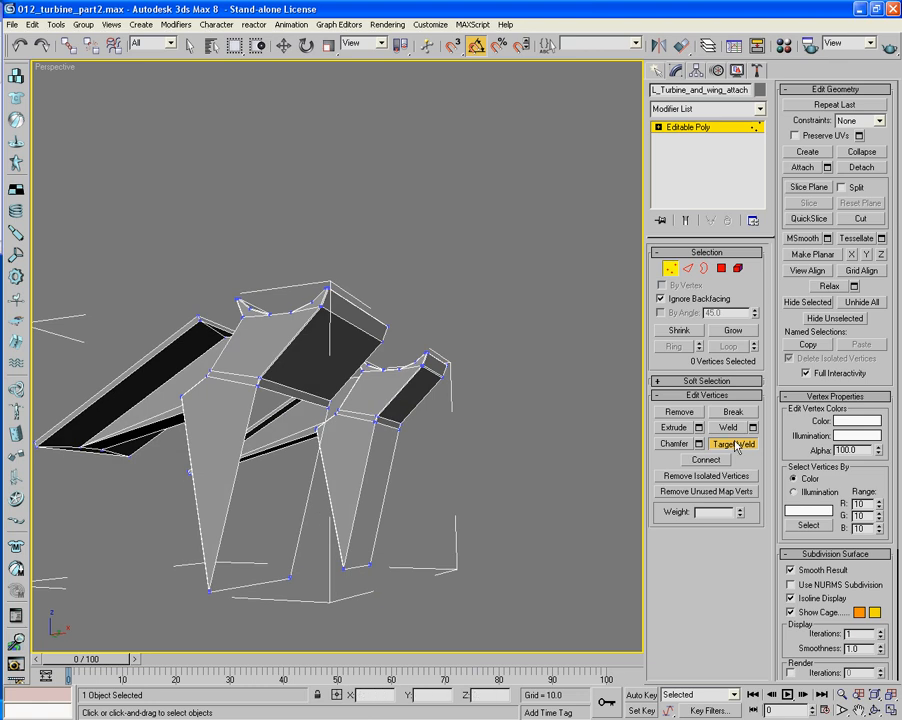
{"action": "left_click", "coordinate": [740, 446]}
Leave vertex editing, unhide all the scene's objects and clear the selection to review the brackets on the full model
{"action": "middle_click_drag", "start_coordinate": [617, 402], "coordinate": [681, 315], "text": "alt"}
{"action": "left_click", "coordinate": [673, 270]}
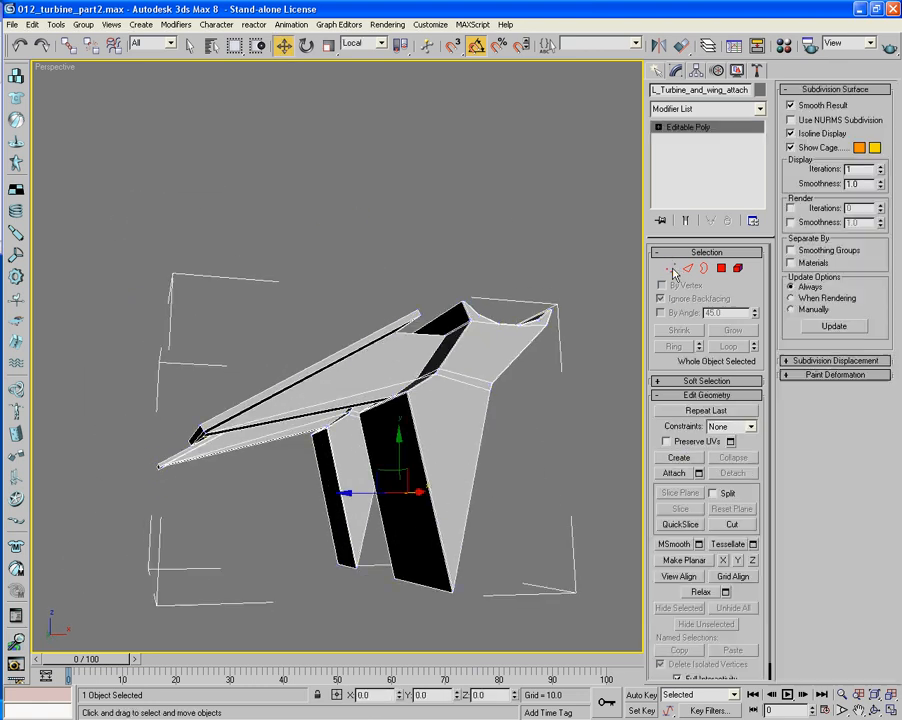
{"action": "mouse_move", "coordinate": [548, 425]}
{"action": "middle_mouse_down", "text": "alt"}
{"action": "mouse_move", "coordinate": [501, 340]}
{"action": "mouse_move", "coordinate": [546, 405]}
{"action": "middle_mouse_up", "text": "alt"}
{"action": "right_click", "coordinate": [546, 407]}
{"action": "left_click", "coordinate": [567, 332]}
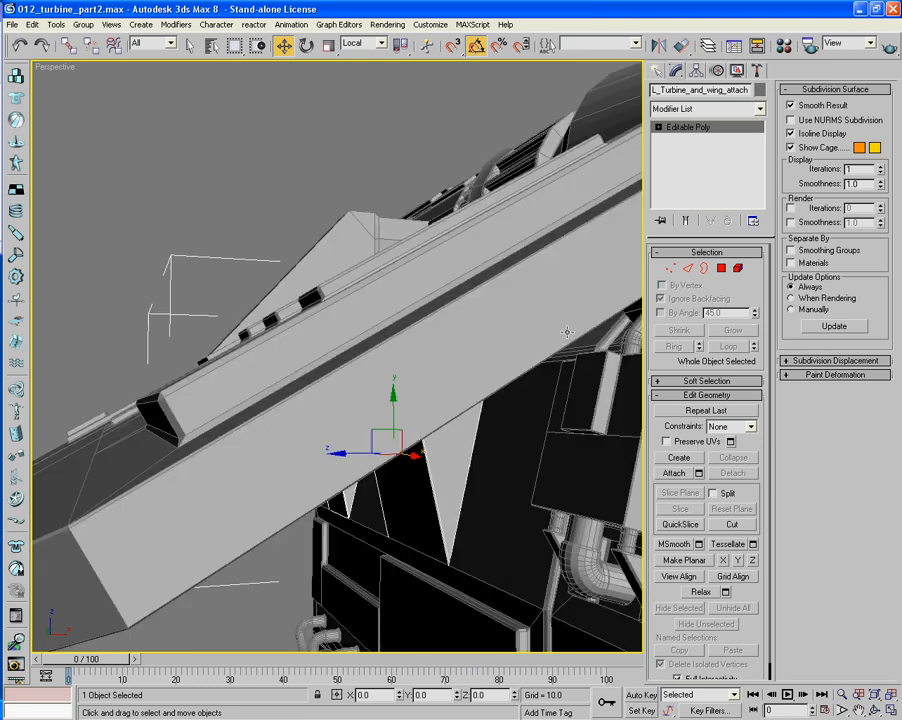
{"action": "left_click", "coordinate": [254, 209]}
{"action": "middle_click_drag", "start_coordinate": [254, 209], "coordinate": [467, 352], "text": "alt"}
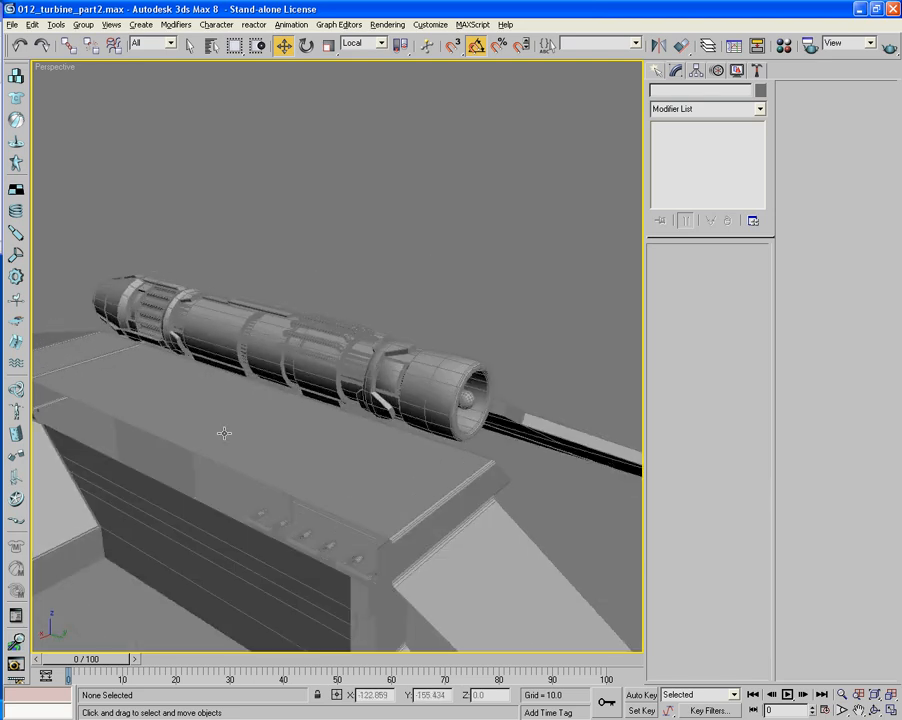
{"action": "middle_click_drag", "start_coordinate": [180, 439], "coordinate": [82, 428], "text": "alt"}
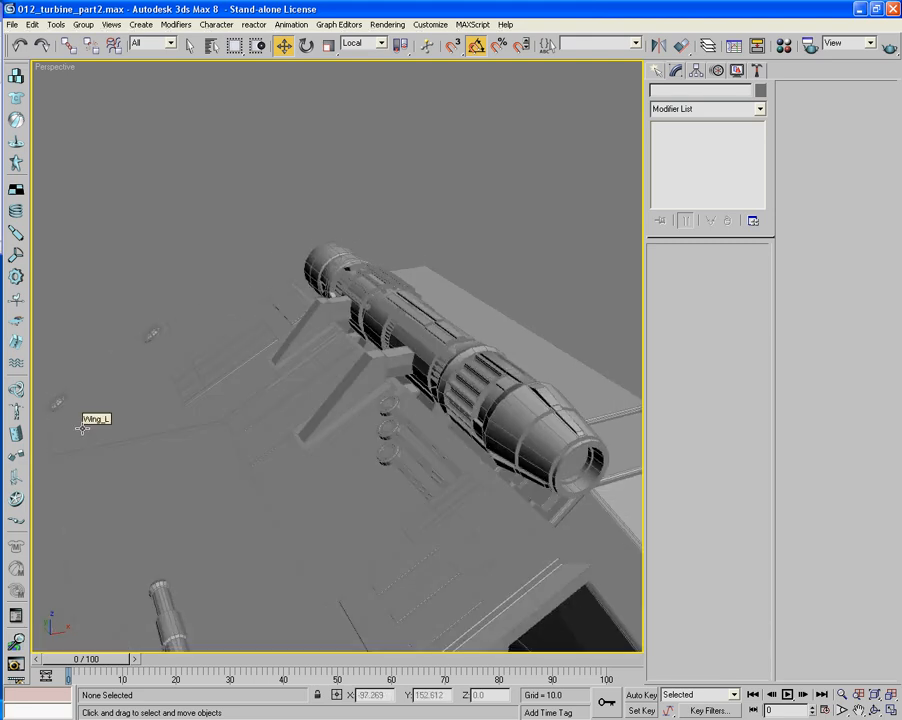